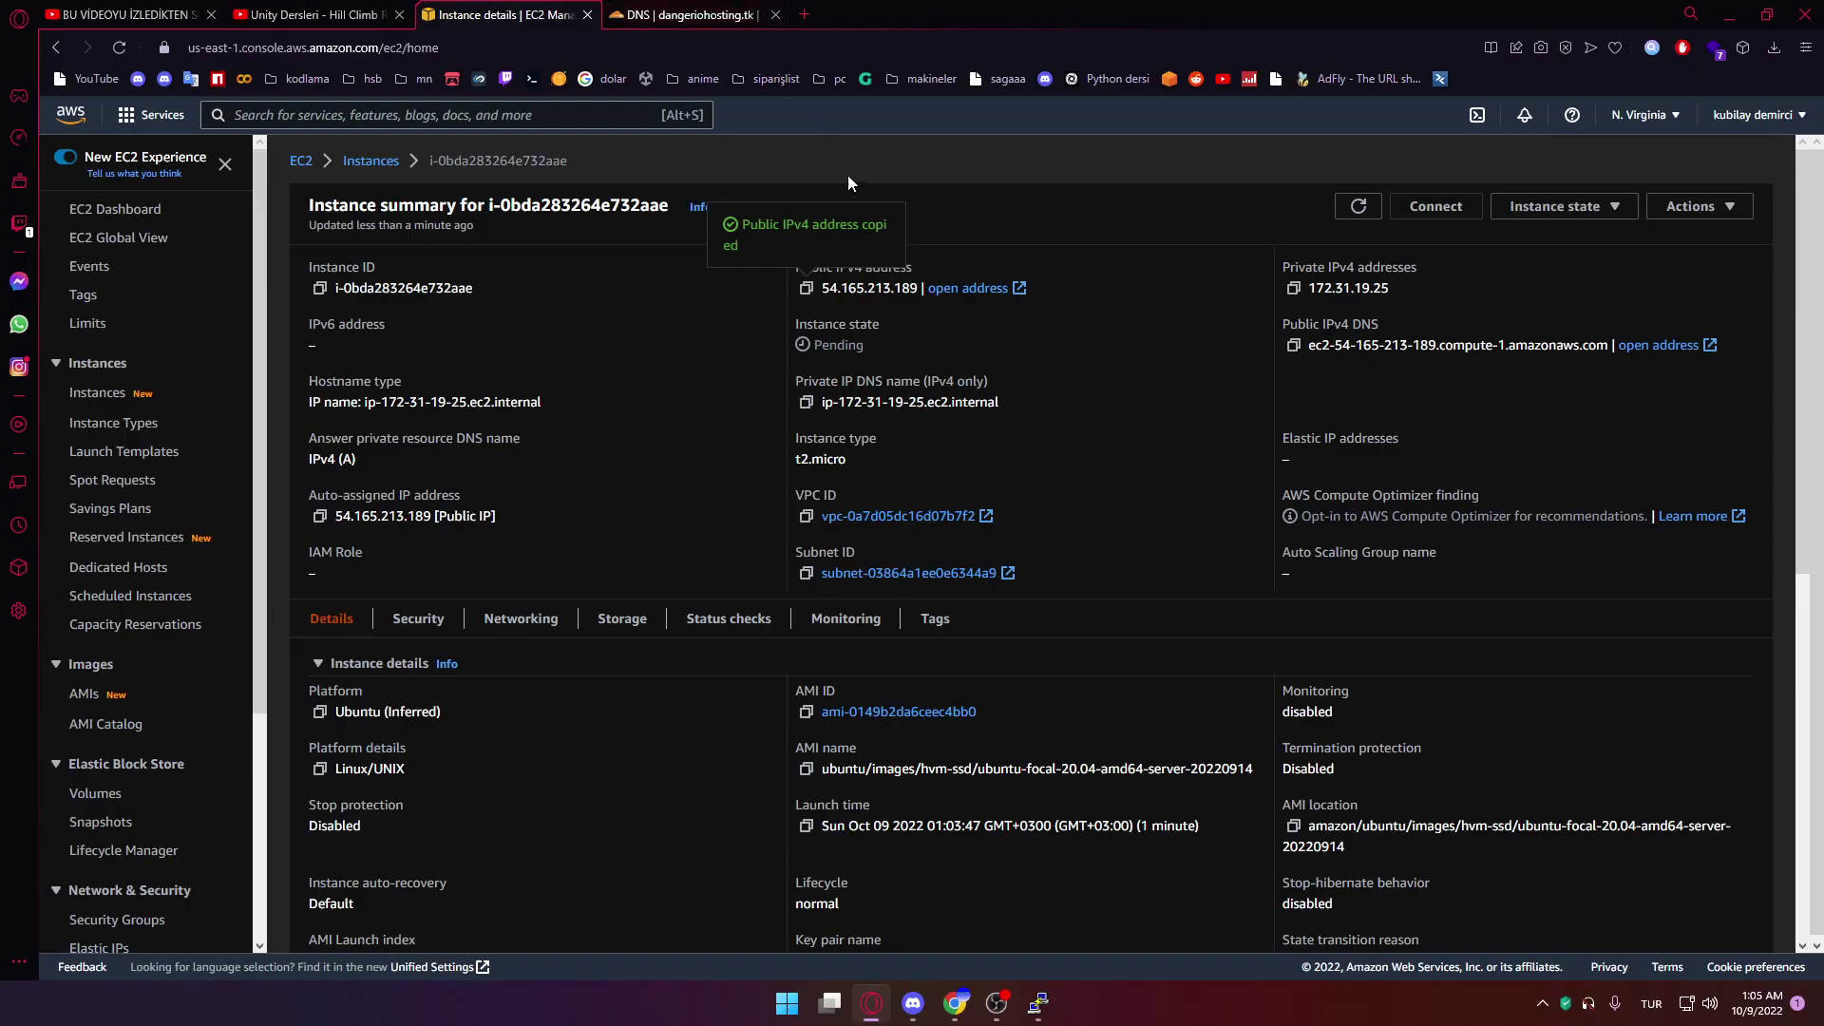
Copy the EC2 instance's public IPv4 address 54.165.213.189 and go to the Cloudflare DNS records
left_click(665, 15)
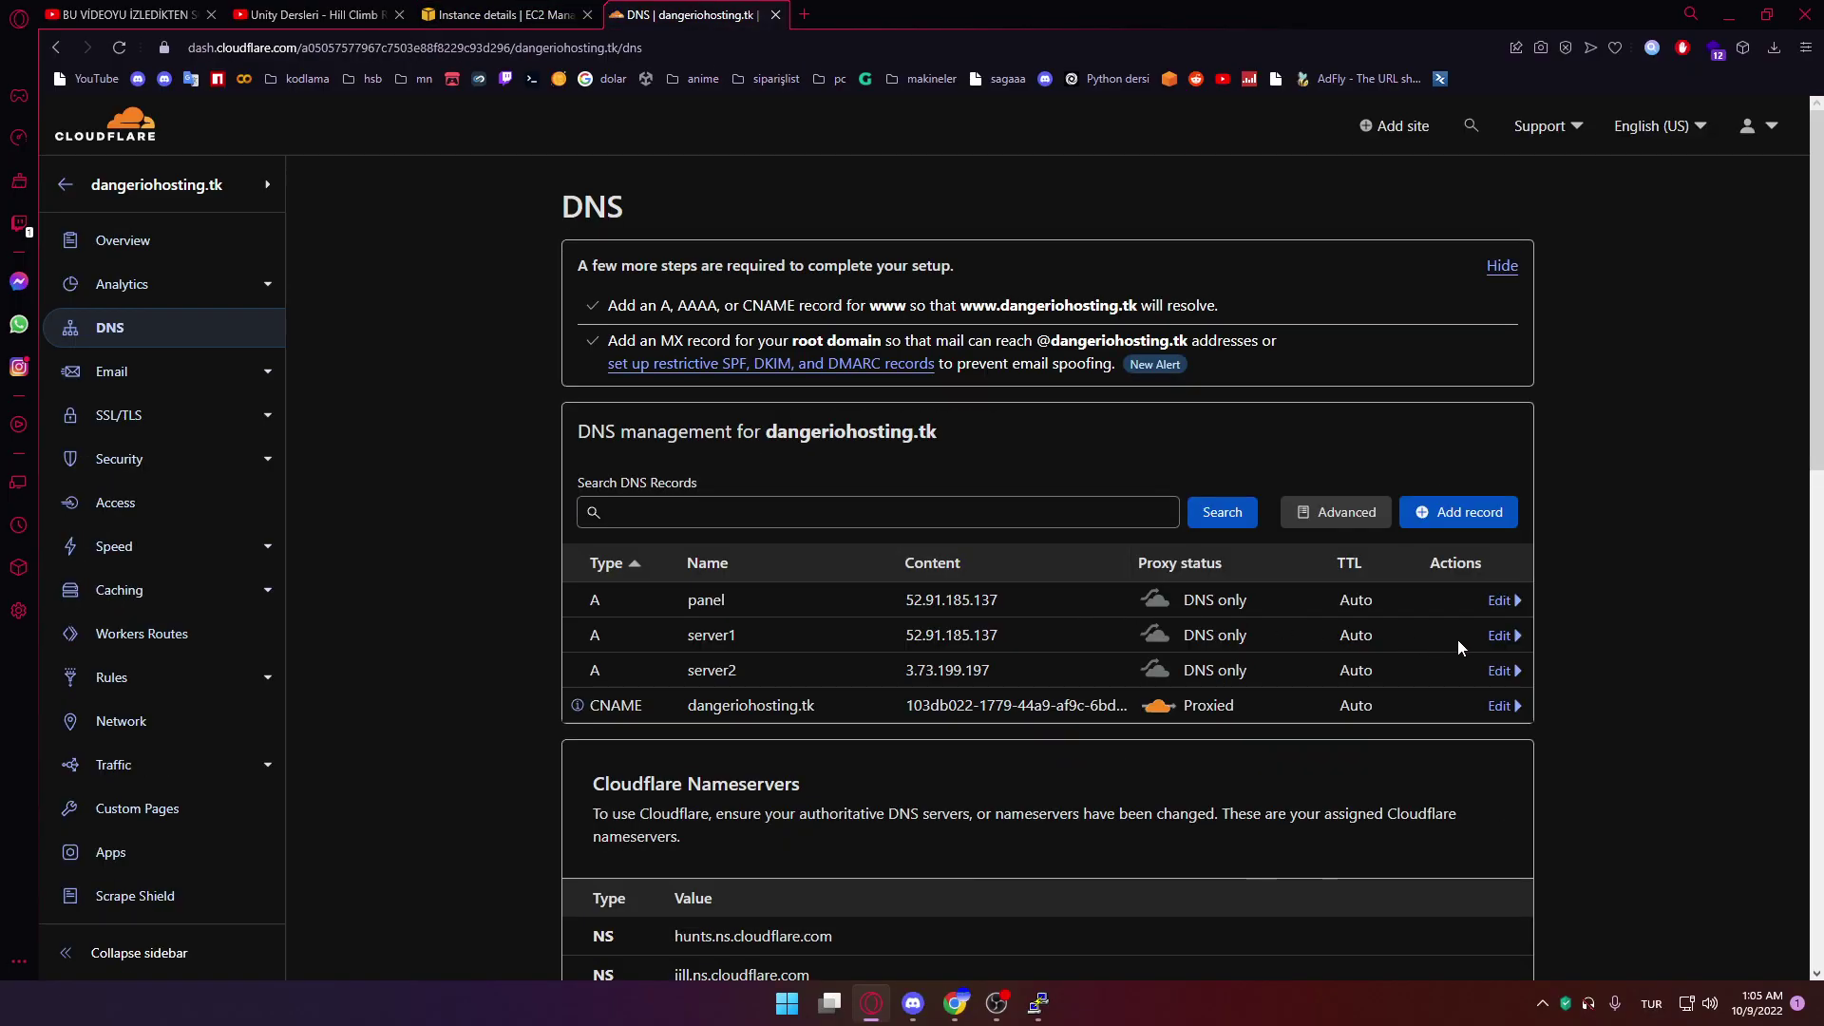
Point the panel and server1 A records to 54.165.213.189
left_click(1499, 600)
key("ctrl+a")
type("54.165.213.189")
left_click(1487, 740)
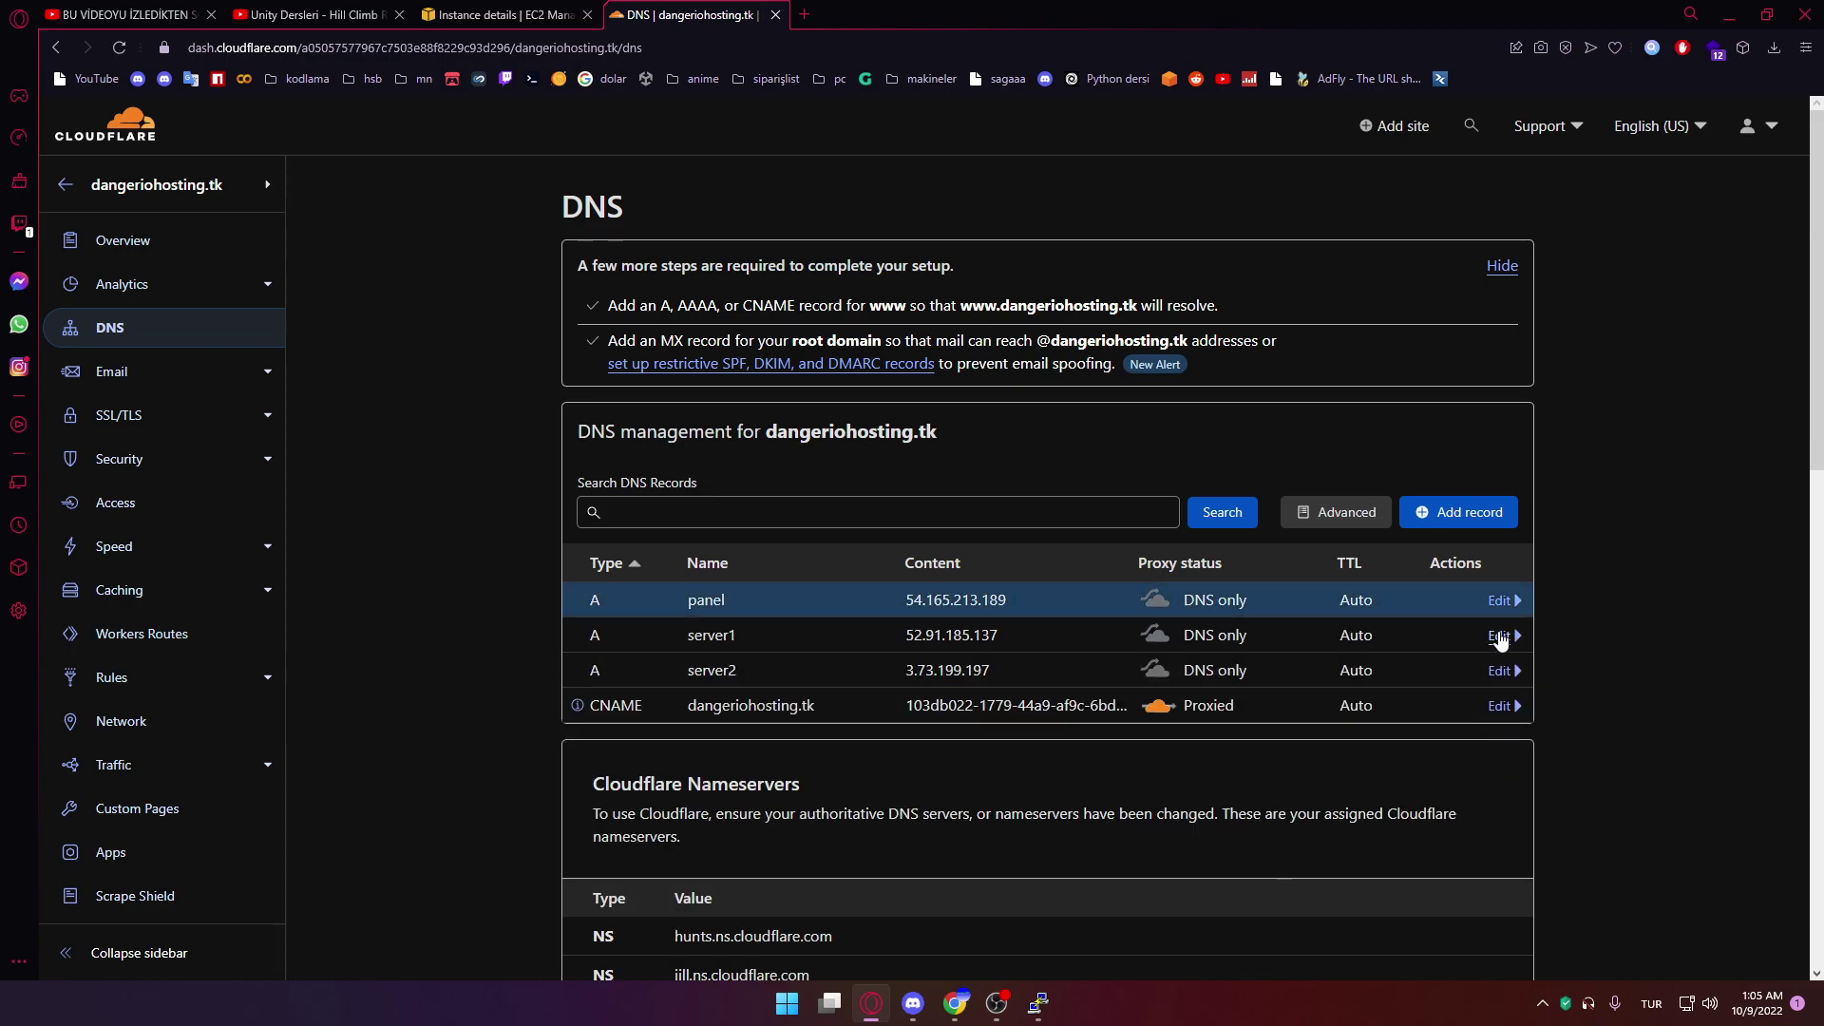
left_click(1498, 635)
key("ctrl+a")
type("54.165.213.189")
left_click(1488, 773)
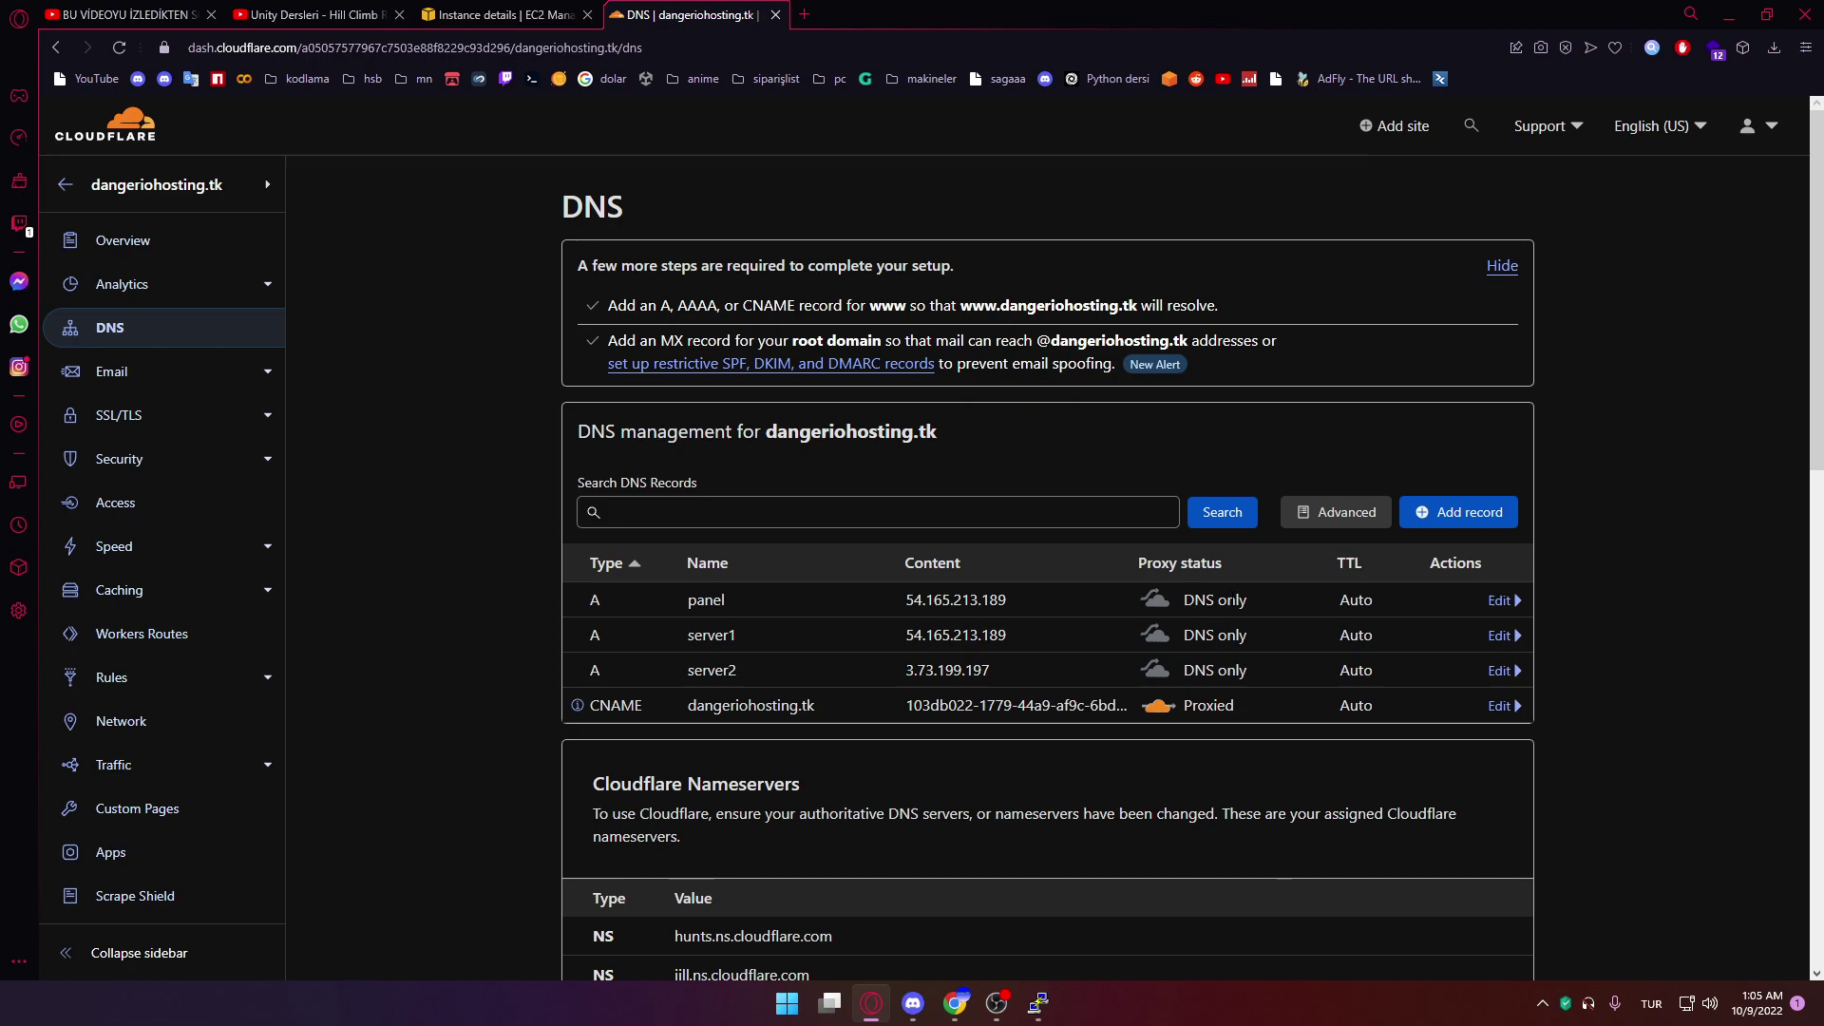
Choose option 2, the panel-only installation, in the PuTTY installer
left_click_drag(938, 432, 766, 433)
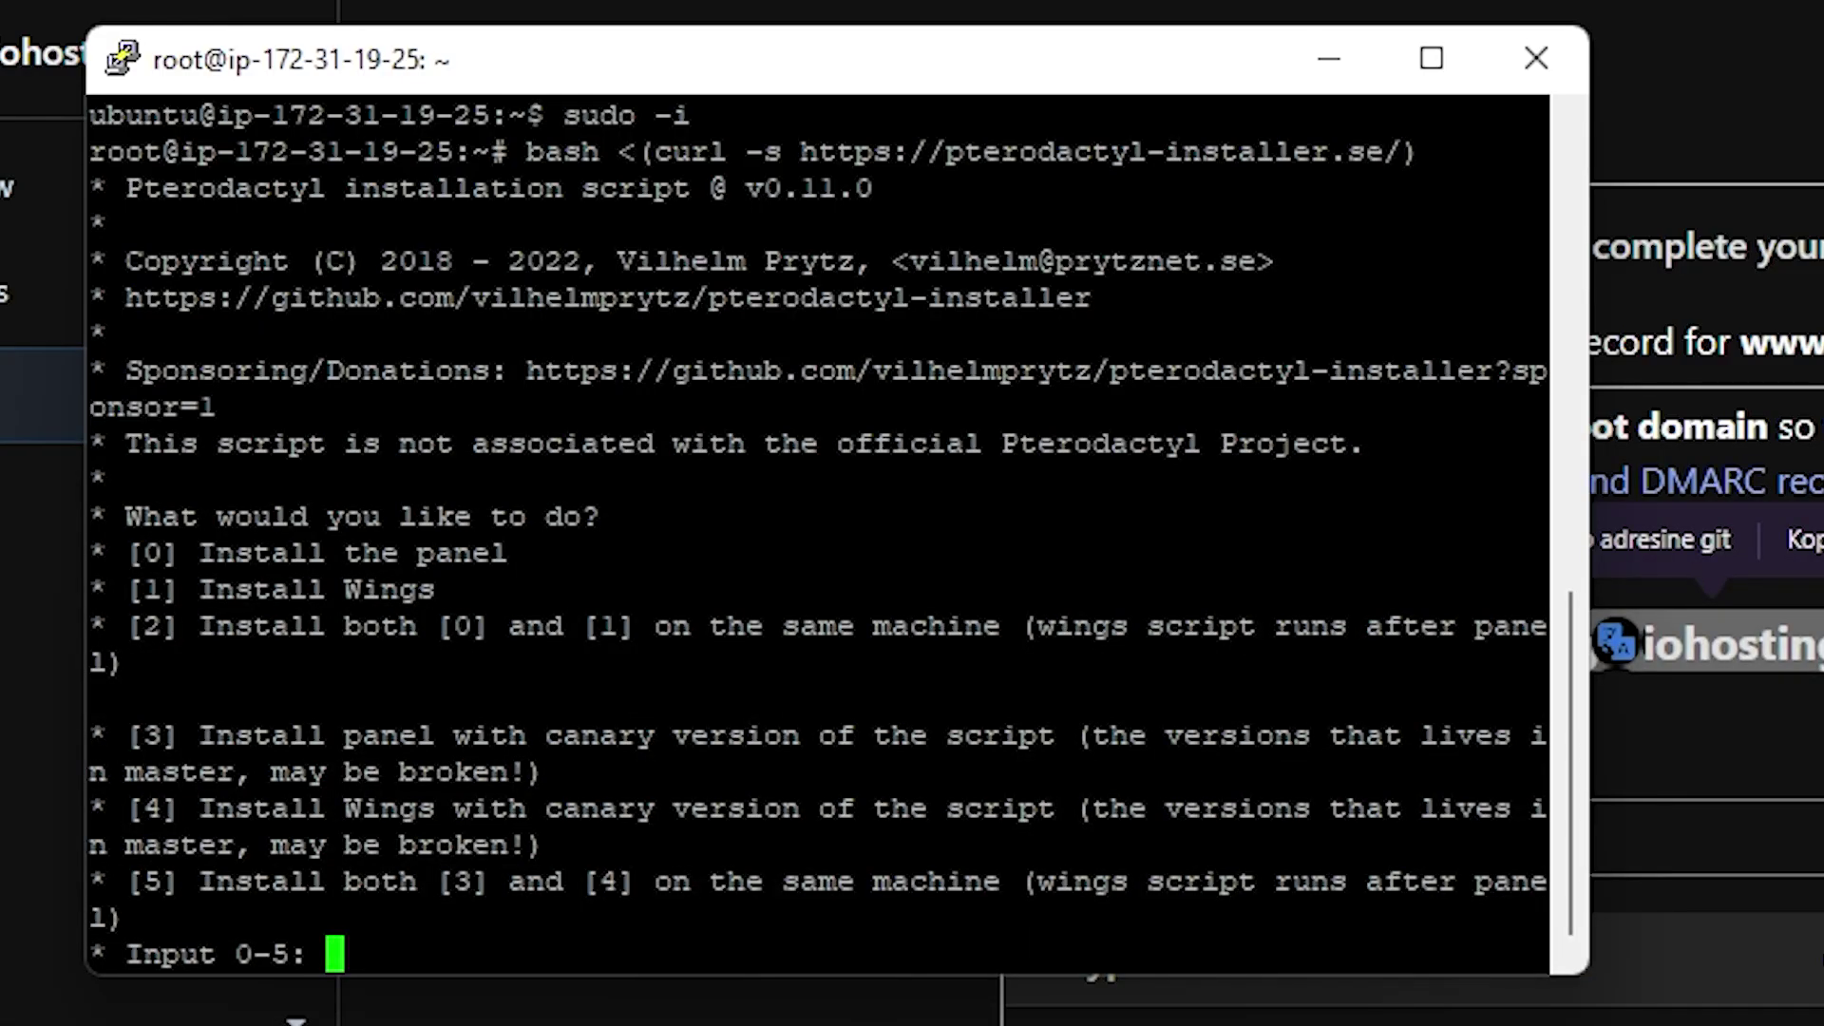
type("2")
key("Return")
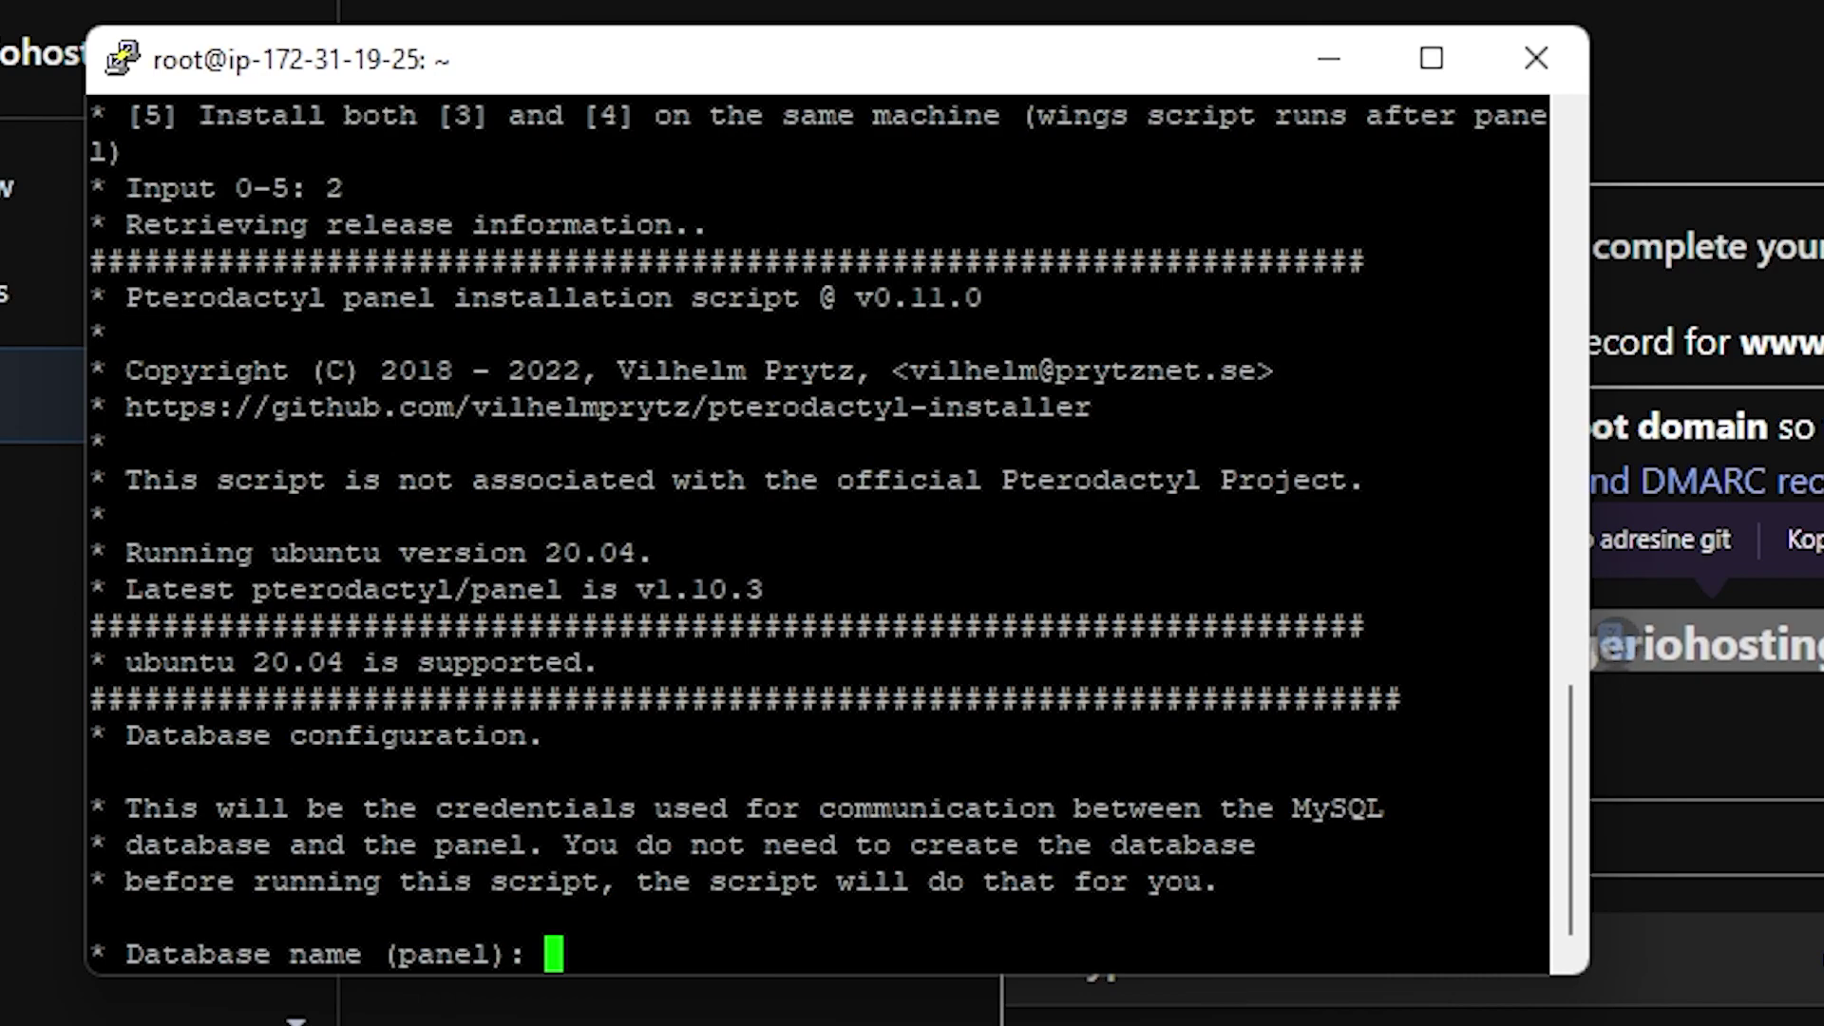
Accept the default database settings and enter the Let's Encrypt and admin e-mails
key("Return")
key("Return")
key("Return")
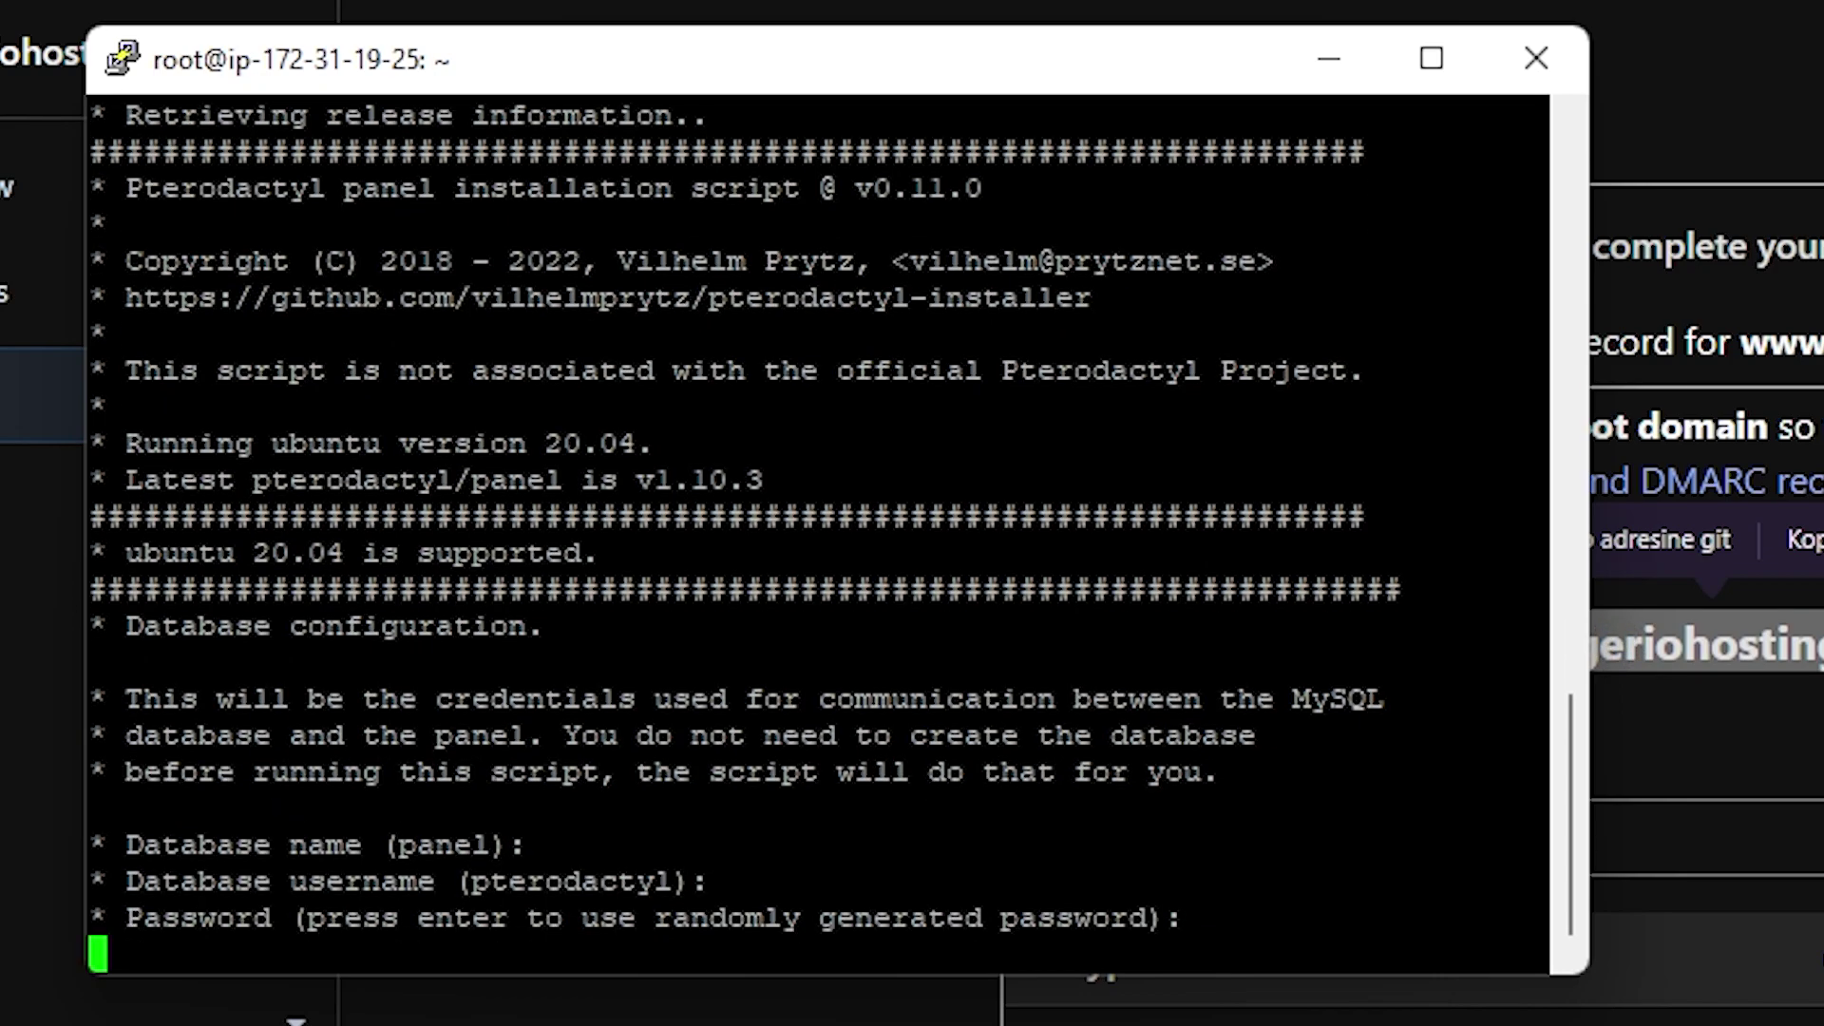
key("Return")
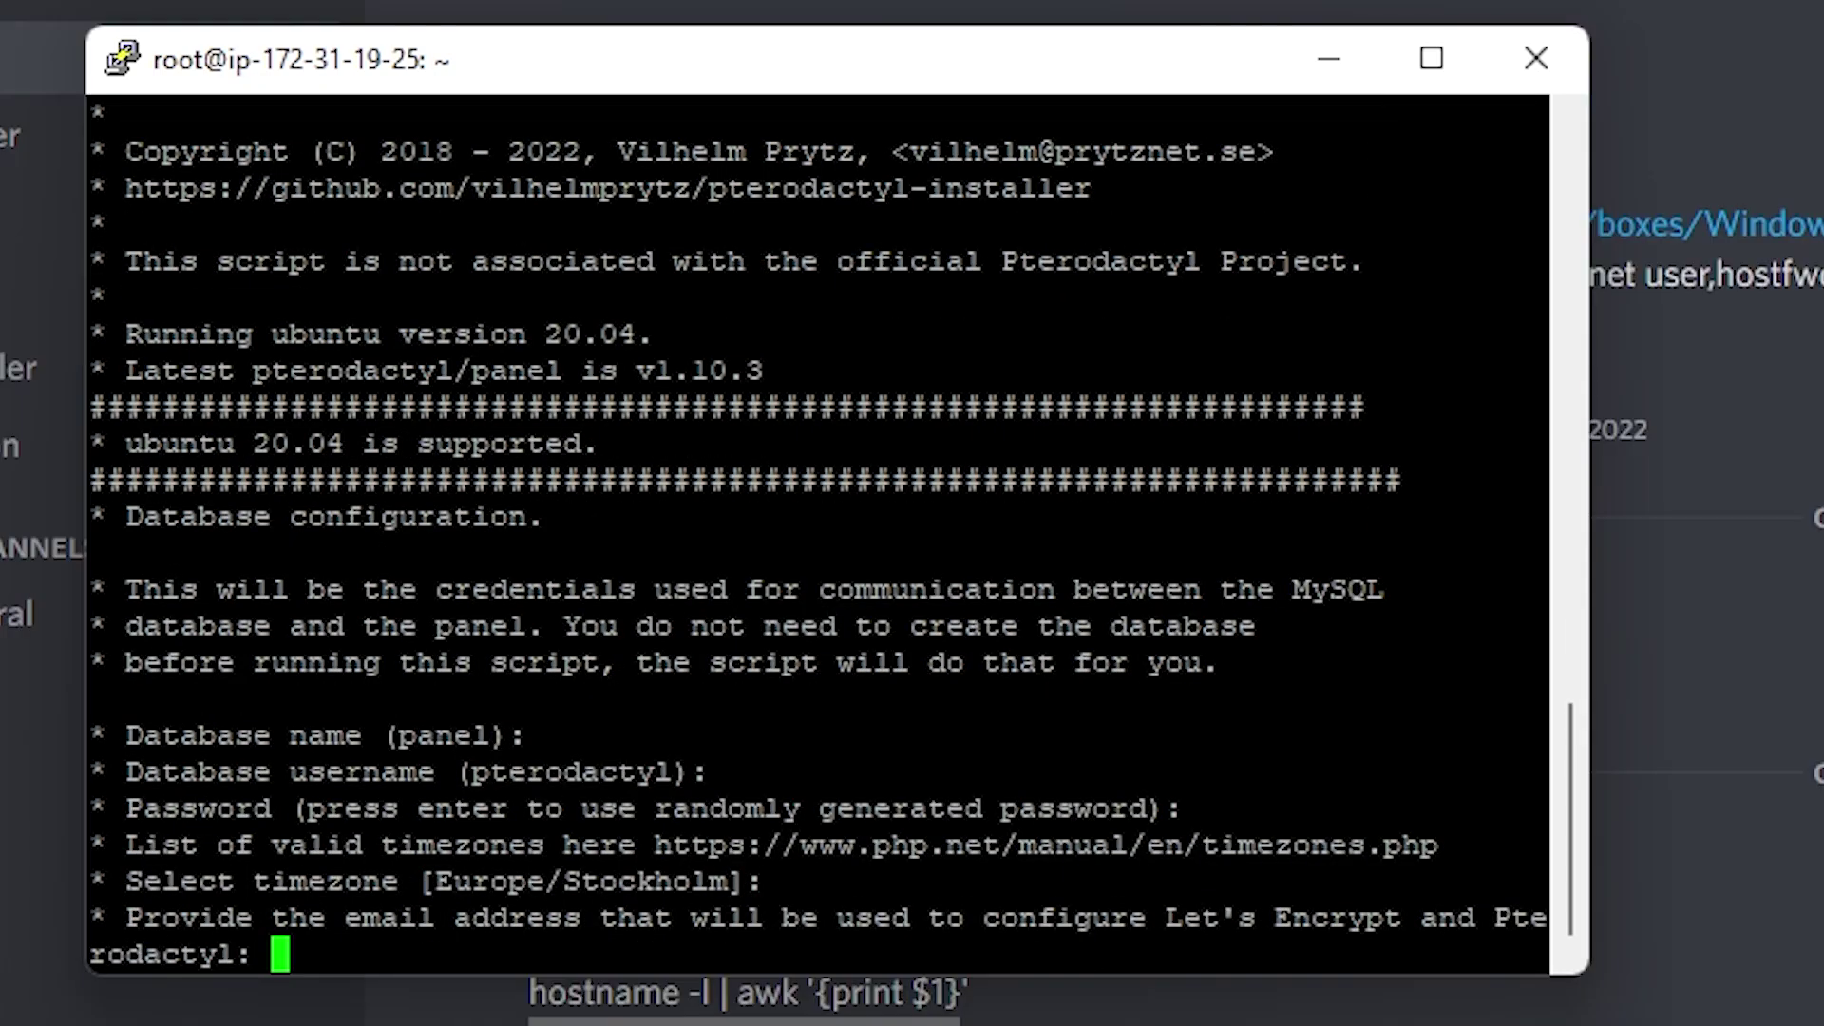
key("shift+Insert")
key("Return")
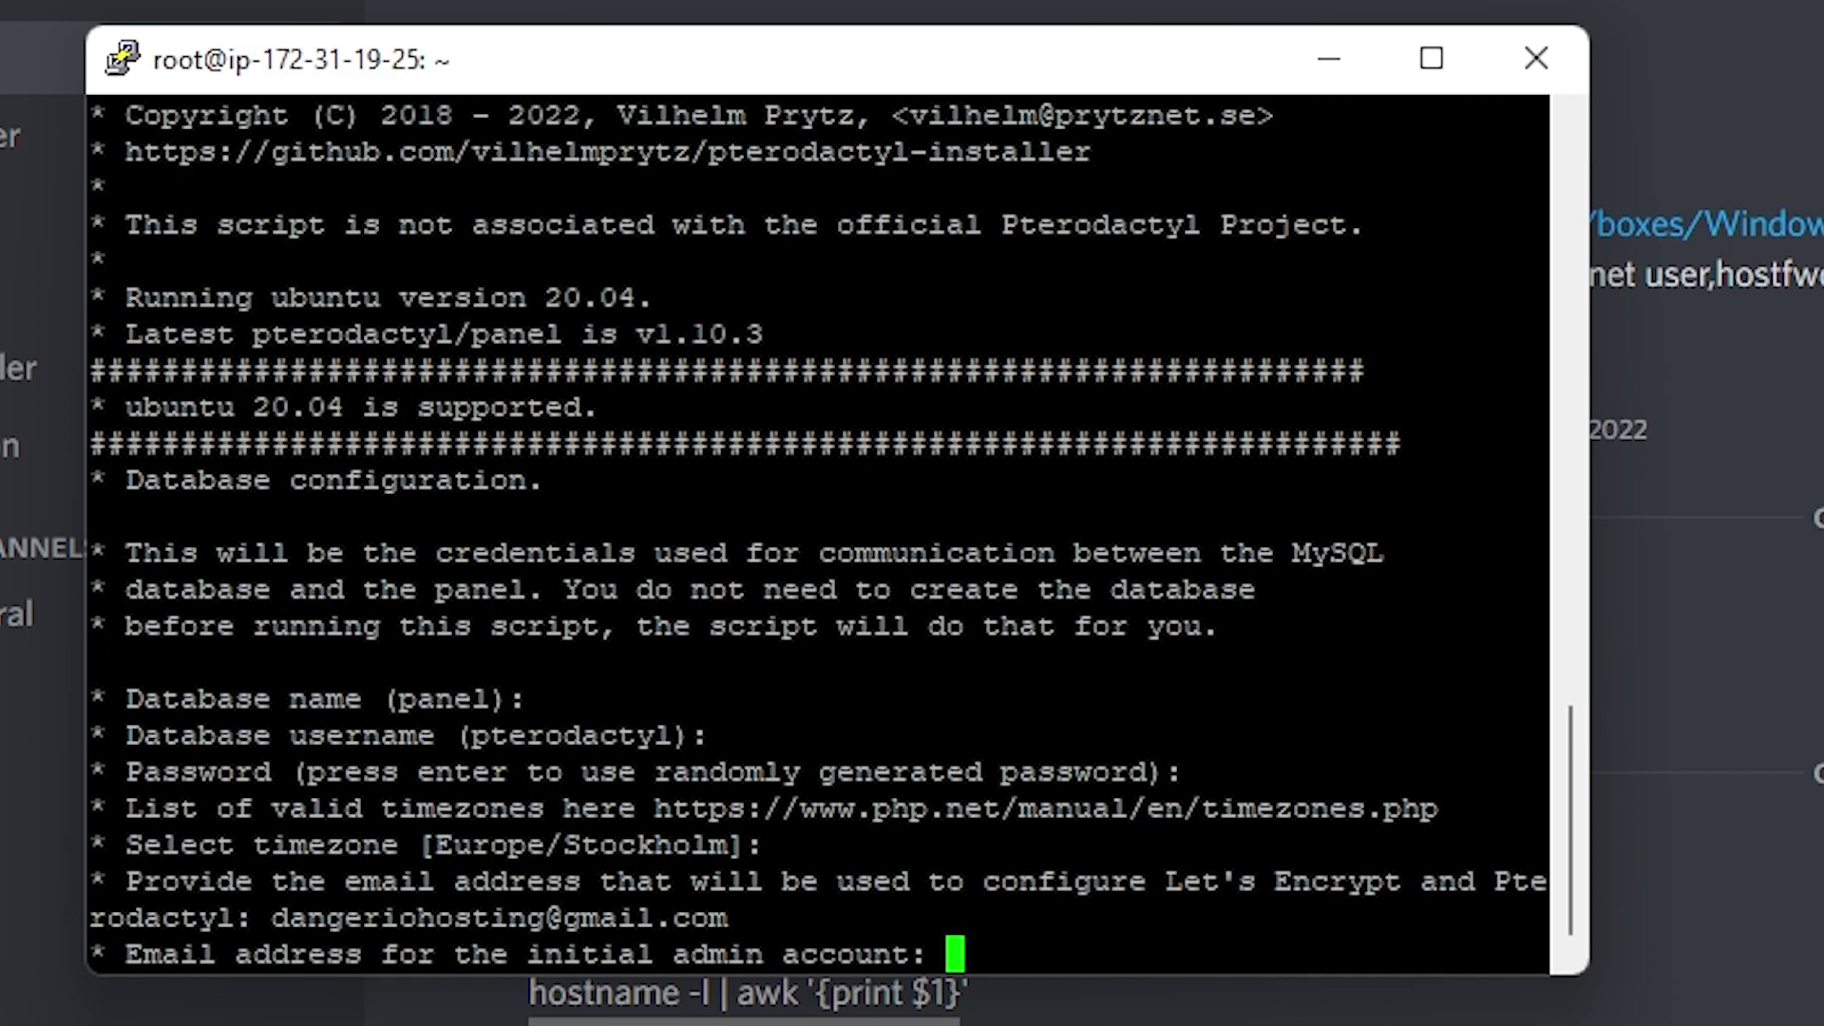
key("shift+Insert")
key("Return")
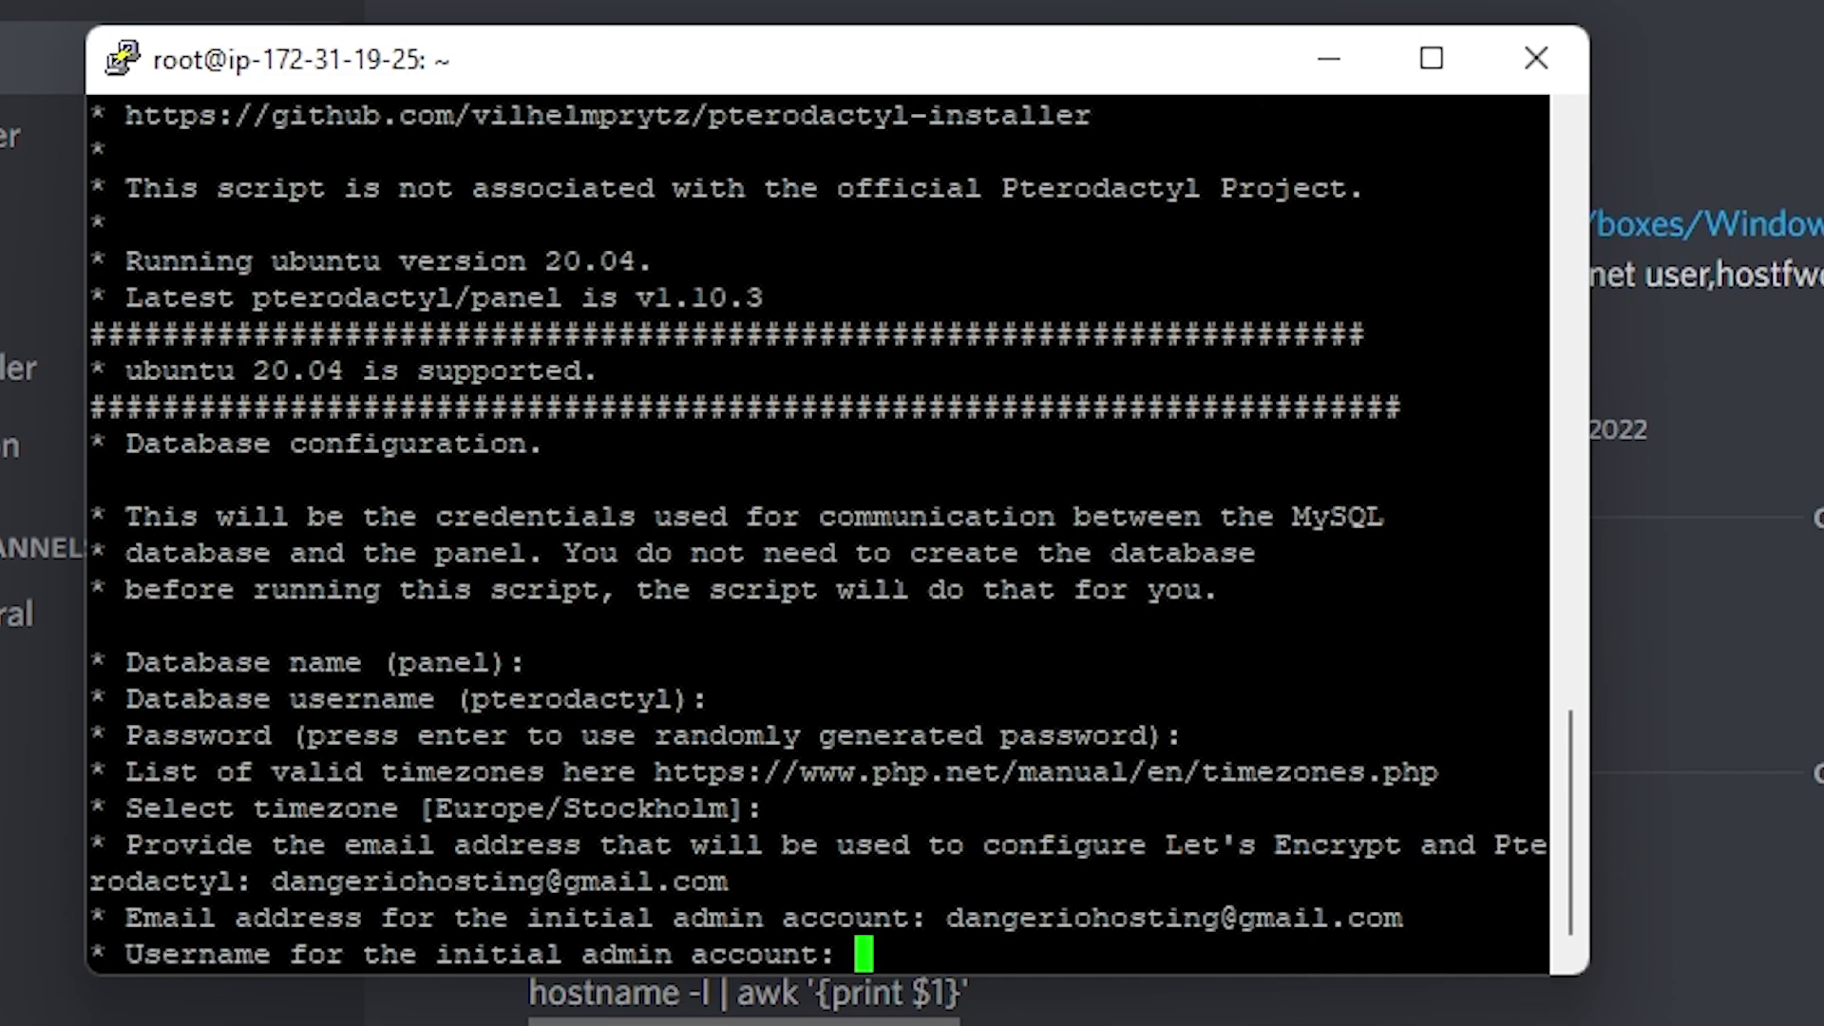
Create the admin account with username admin, name dangerio hosting, and a password
type("admin")
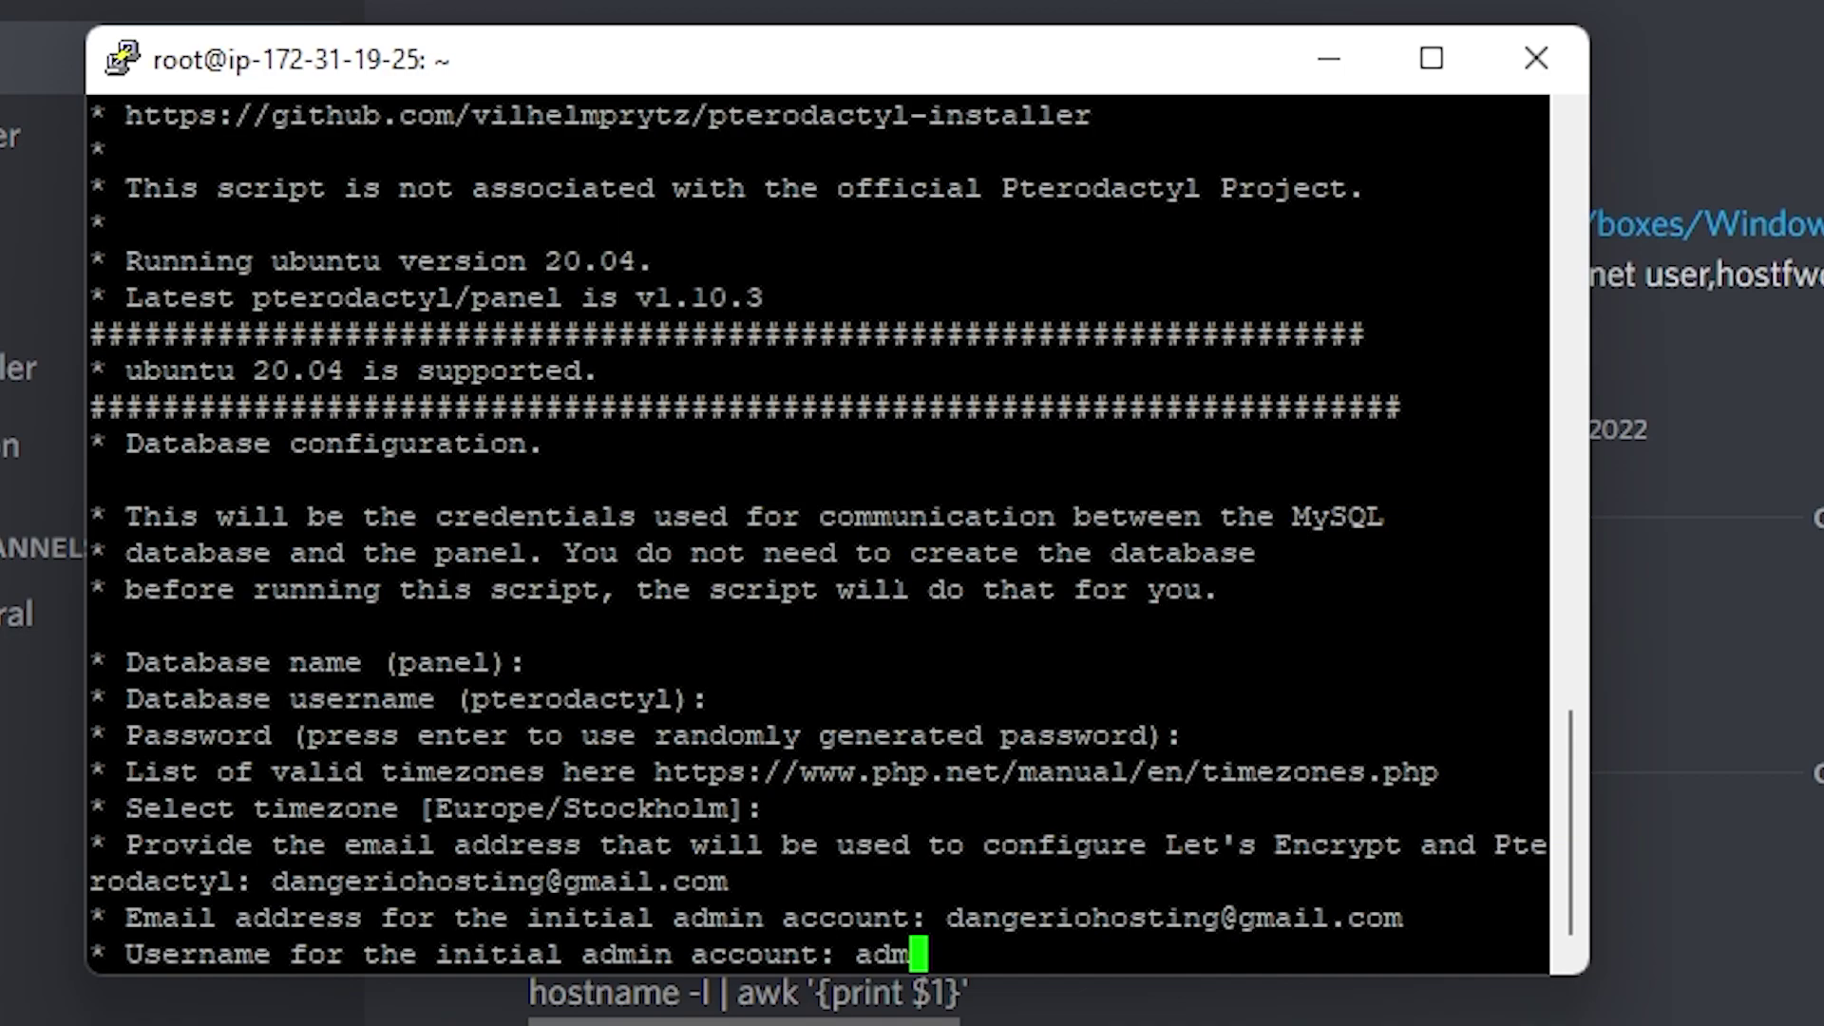
key("Return")
type("dangeri")
type("o")
key("Return")
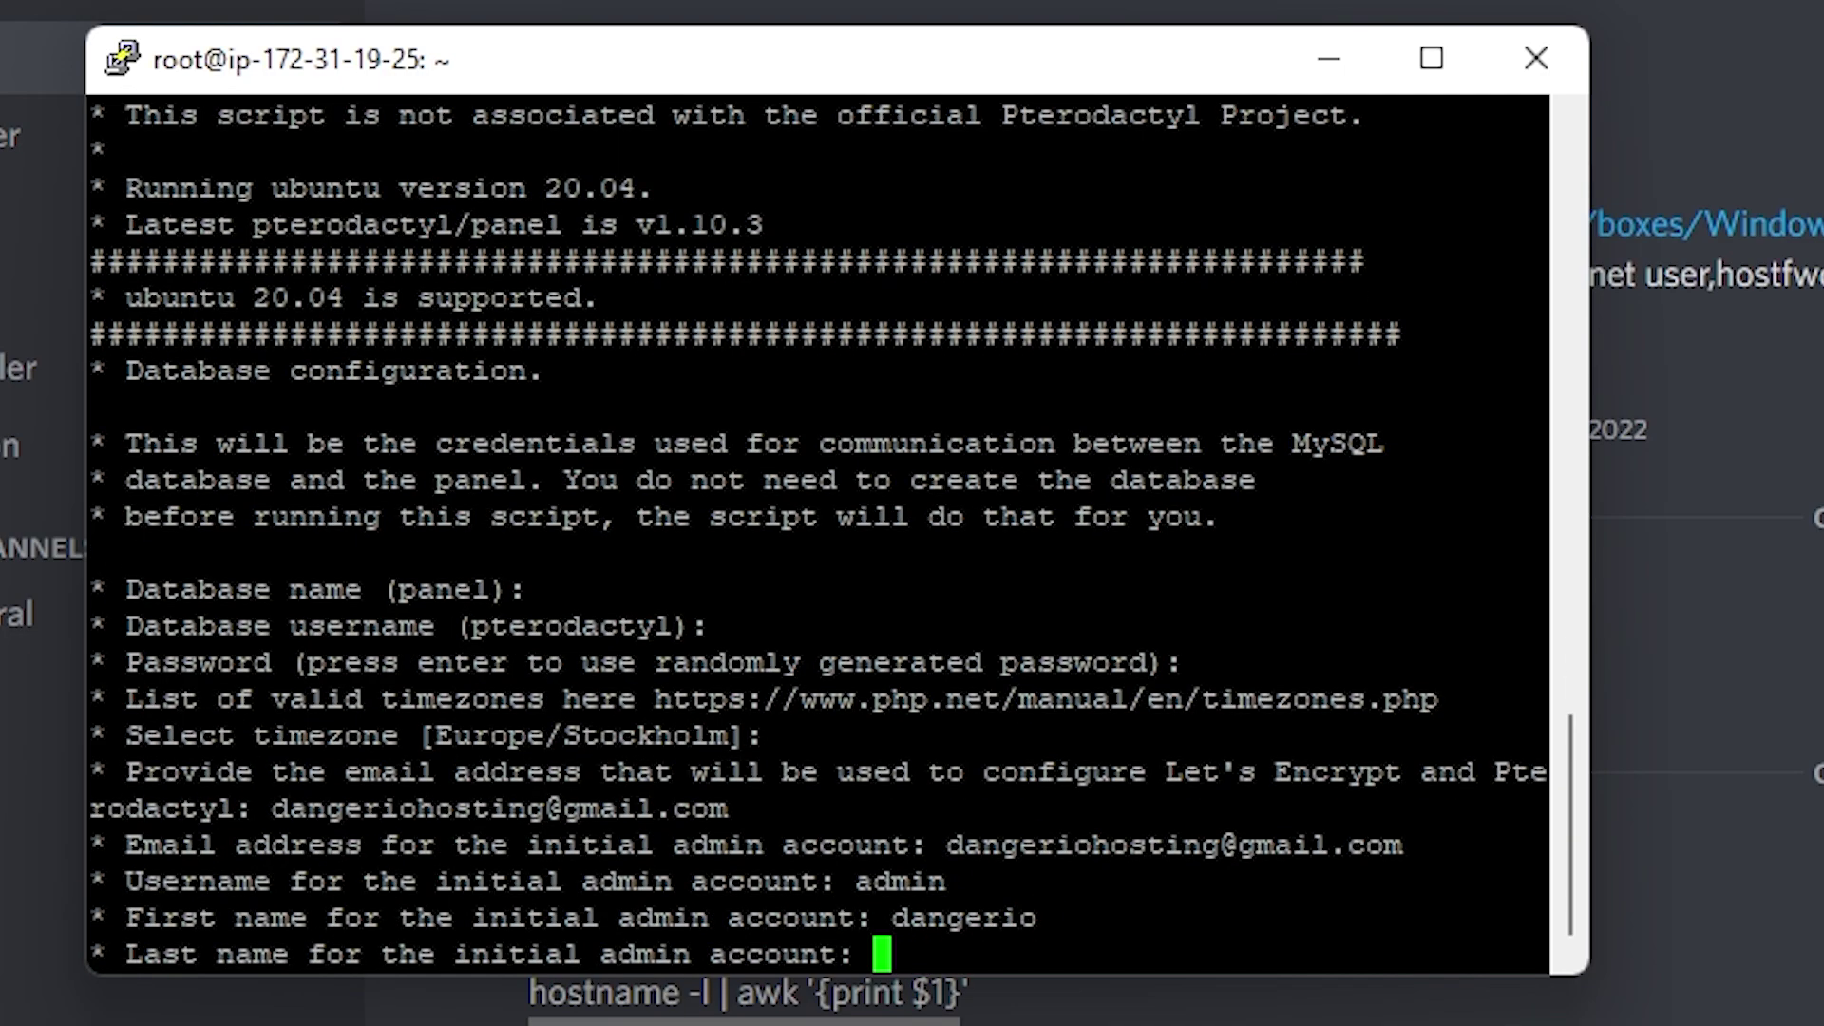
type("hosting")
key("Return")
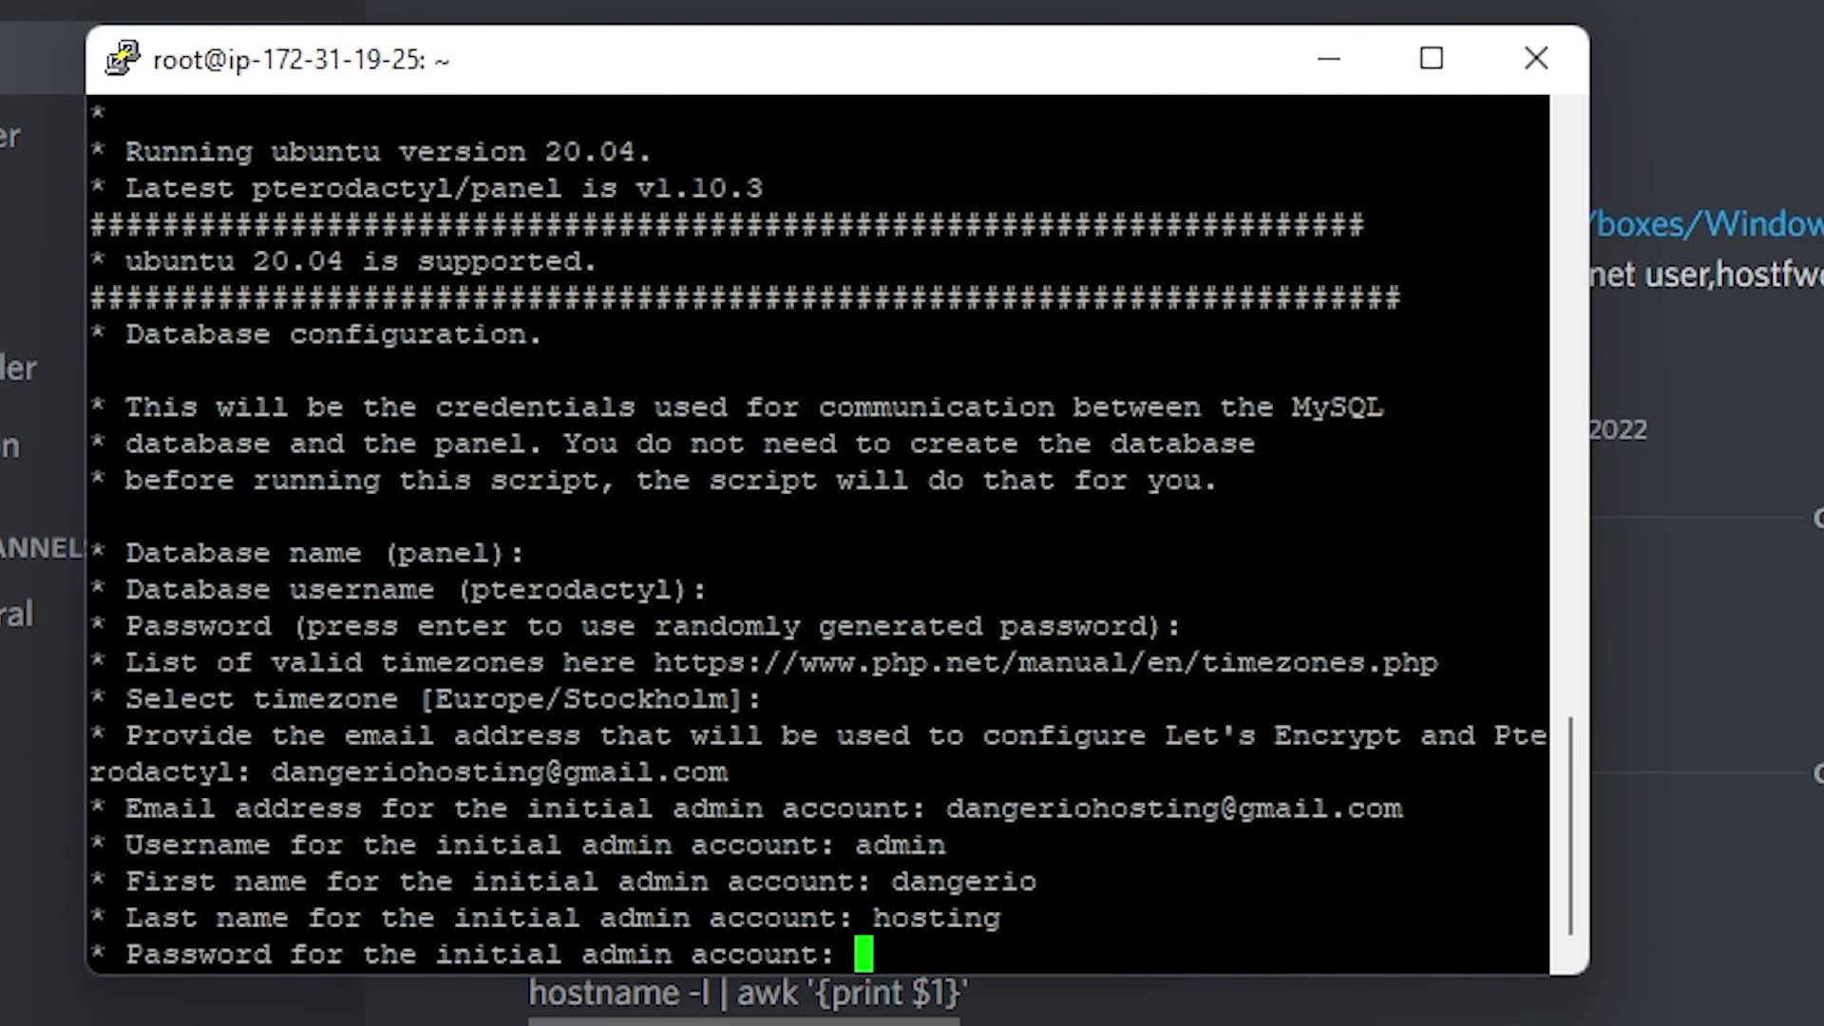
key("shift+Insert")
key("Return")
Set FQDN panel.dangeriohosting.tk, accept firewall, Let's Encrypt HTTPS and the IP check, and install
type("panel.dangeriohosting.tk")
key("Return")
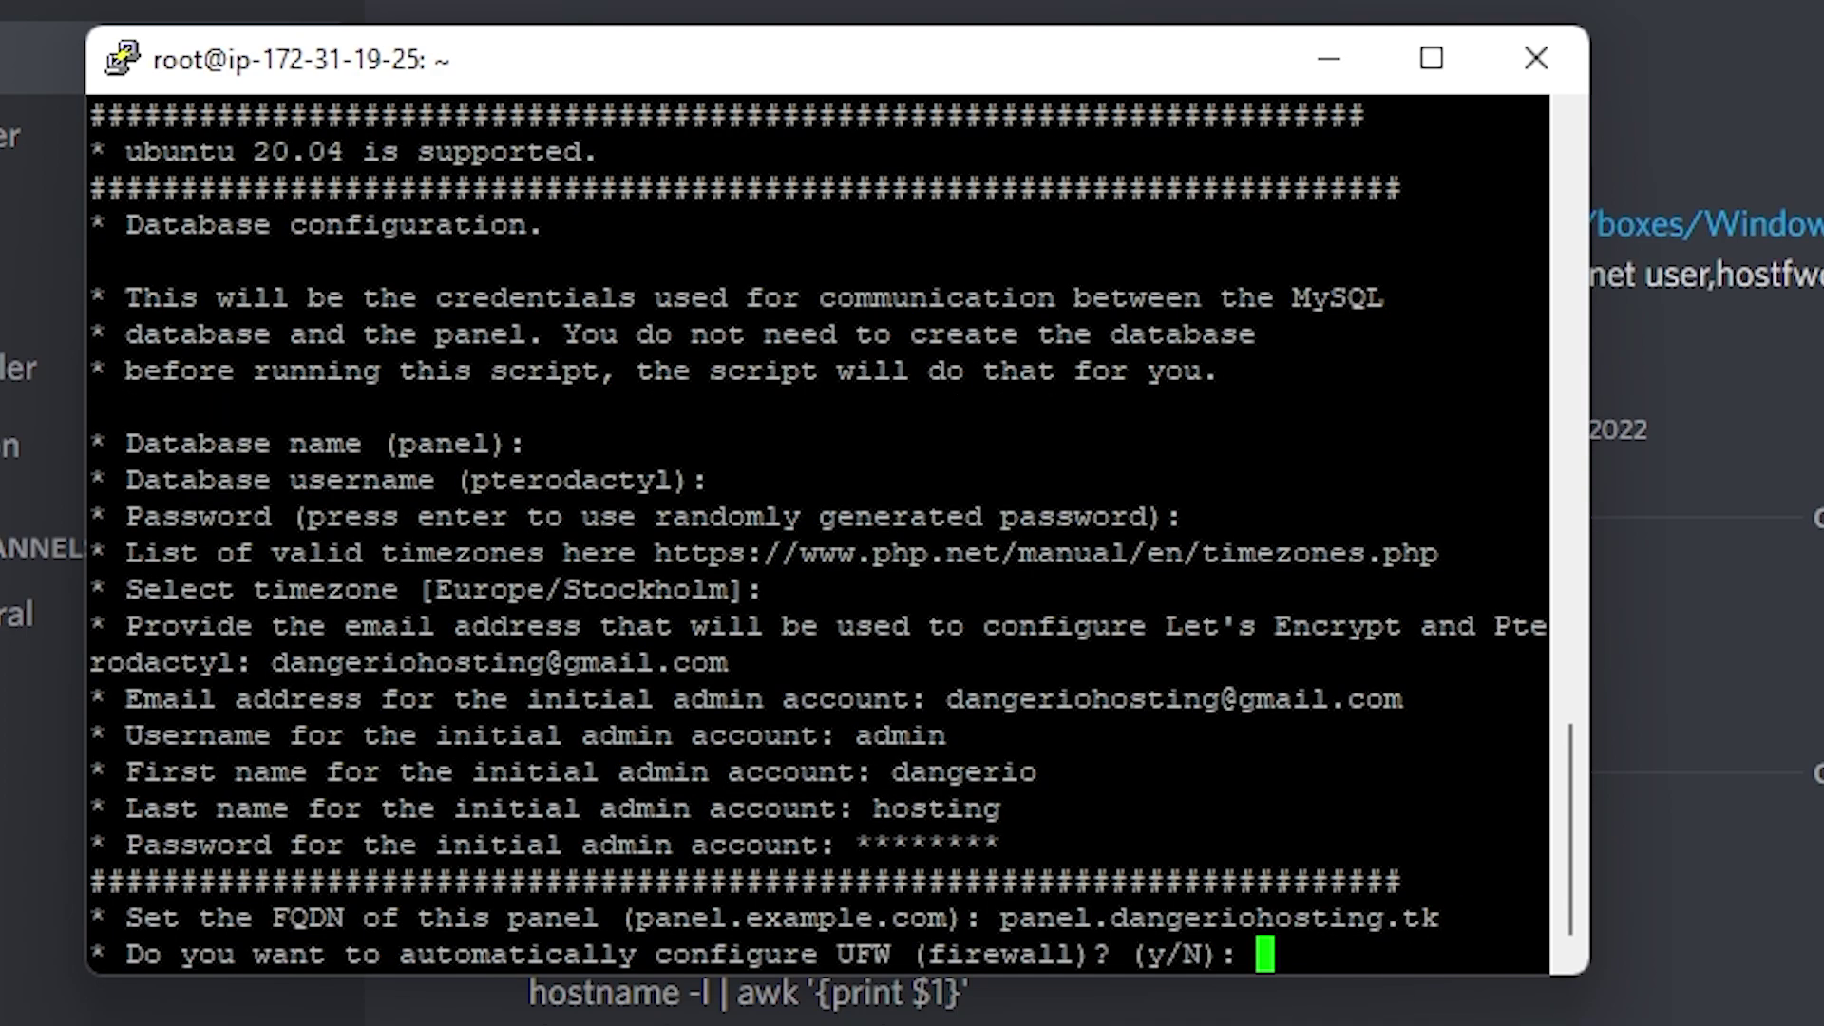
type("y")
key("Return")
type("y")
key("Return")
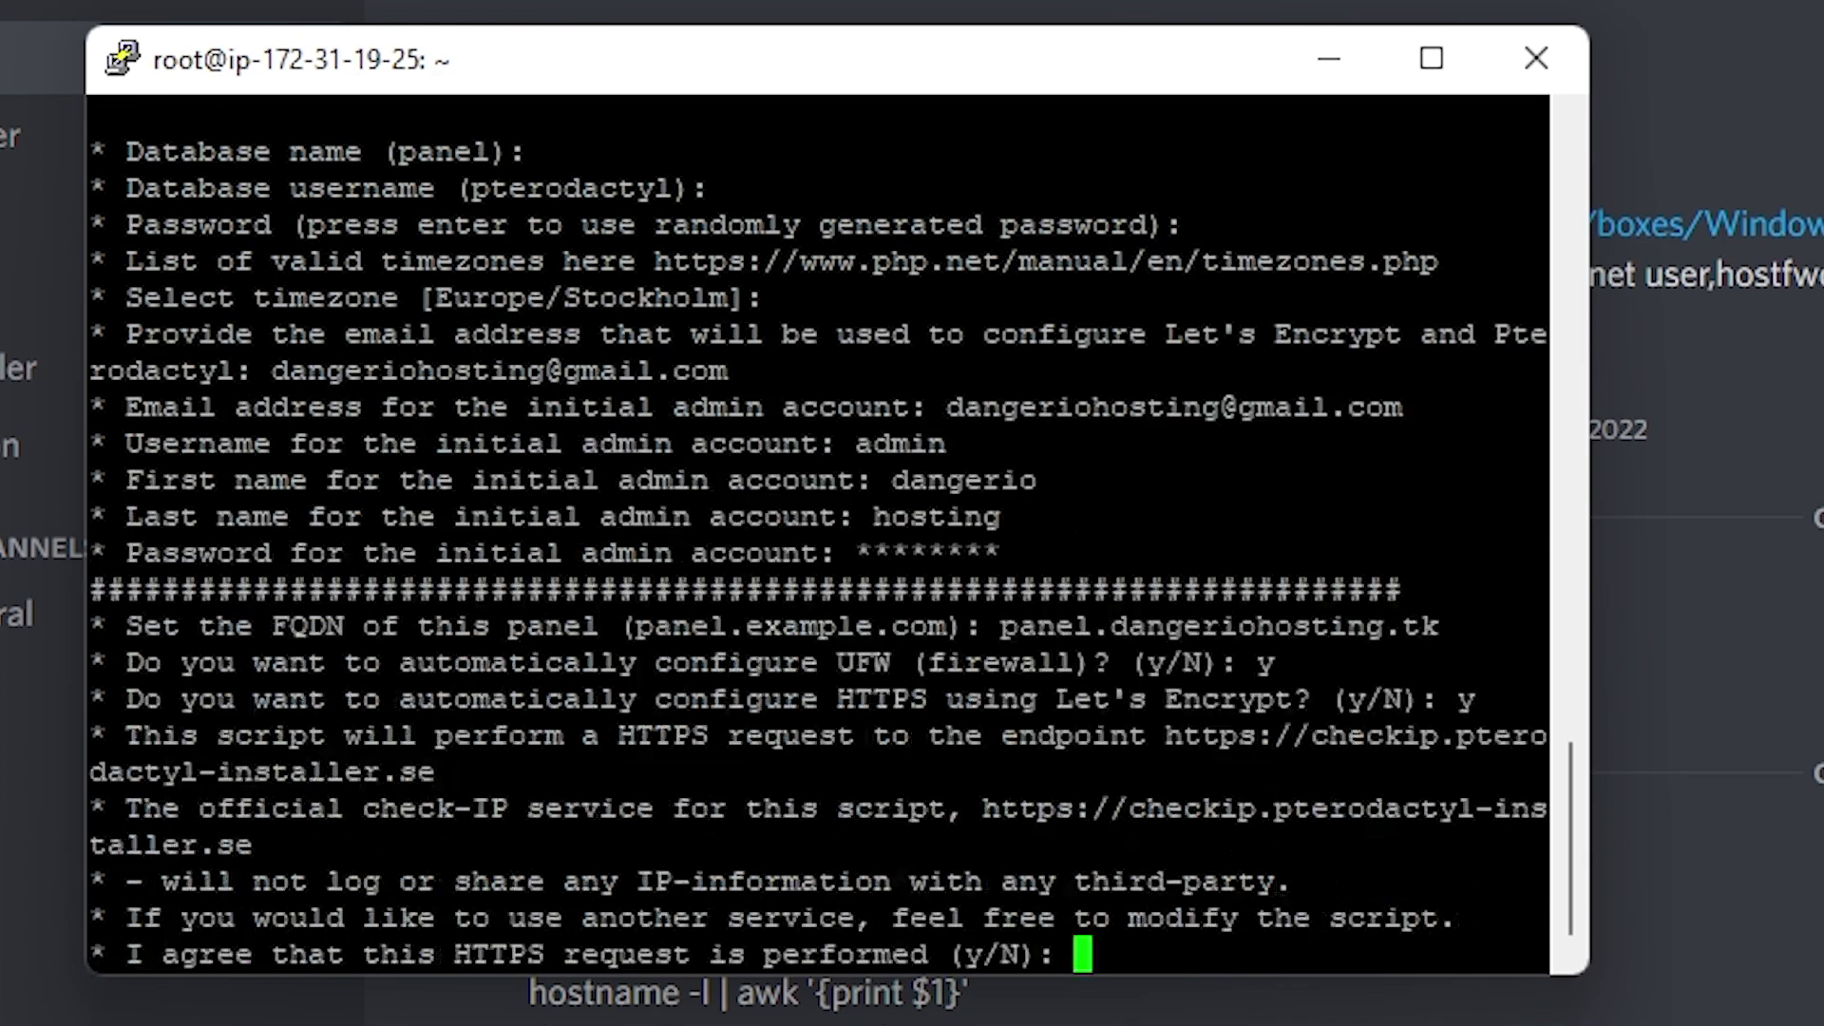
type("y")
key("Return")
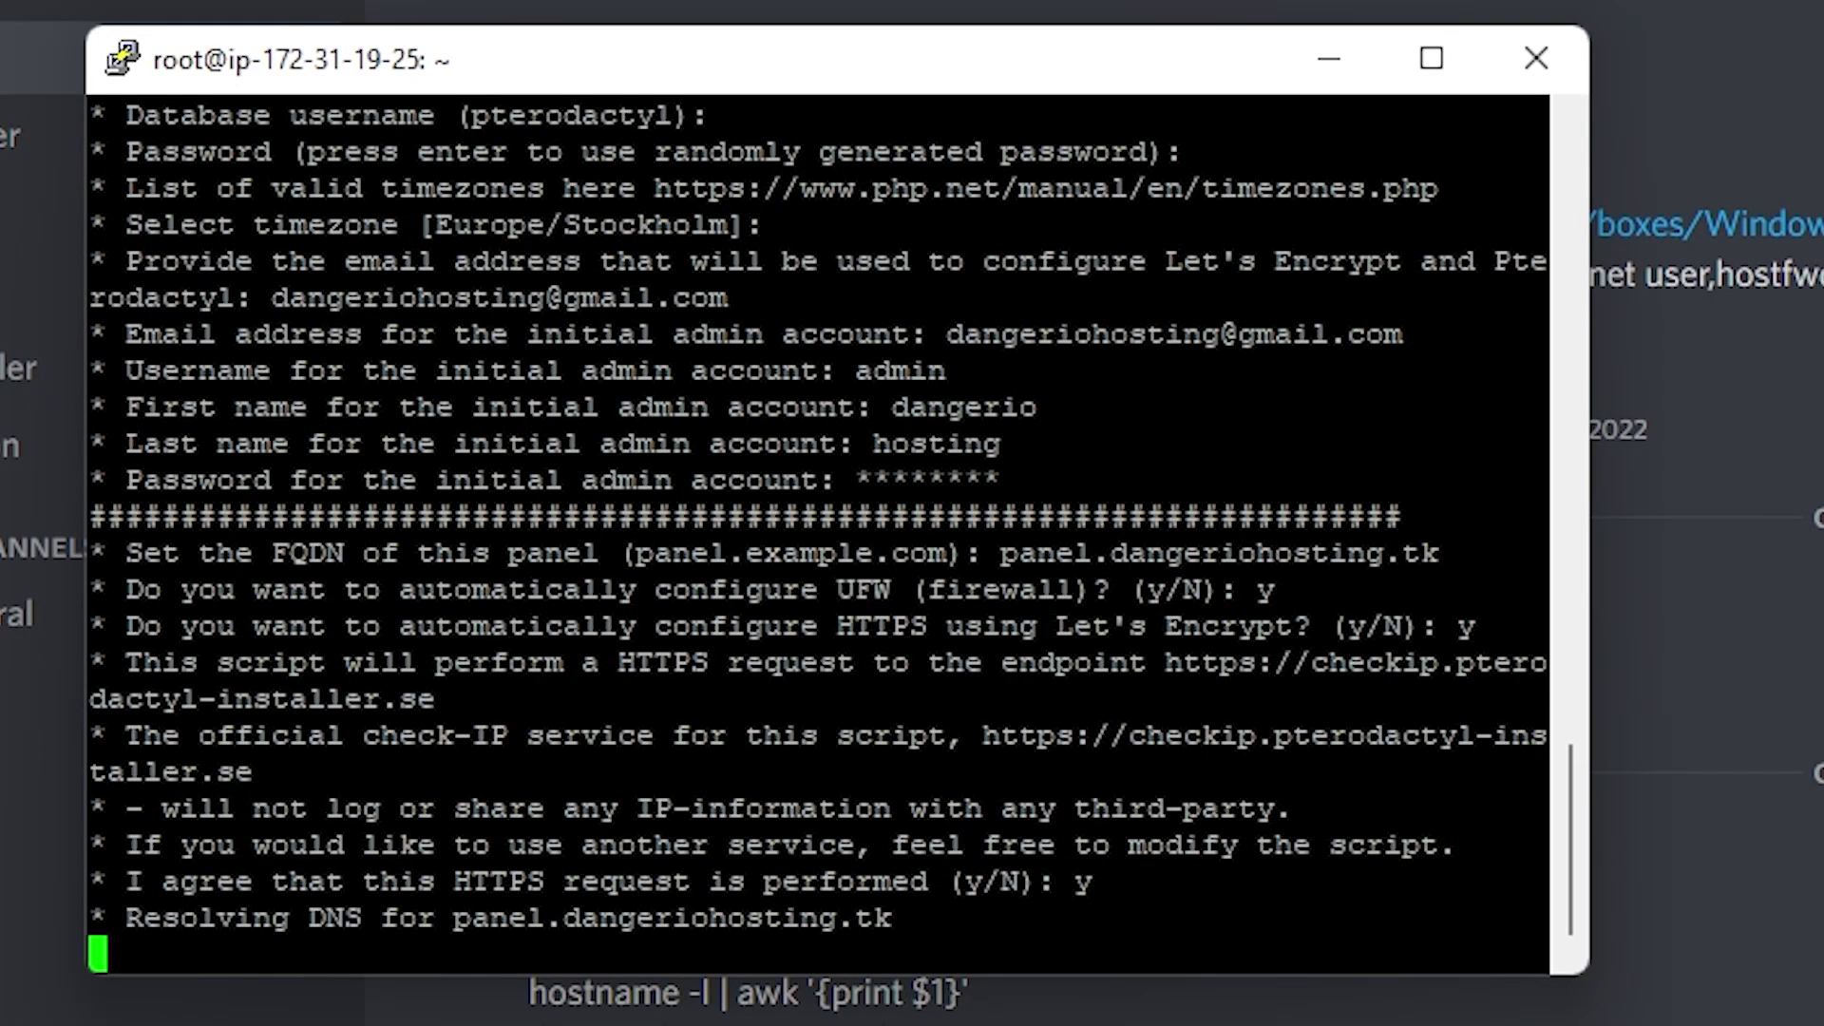
type("y")
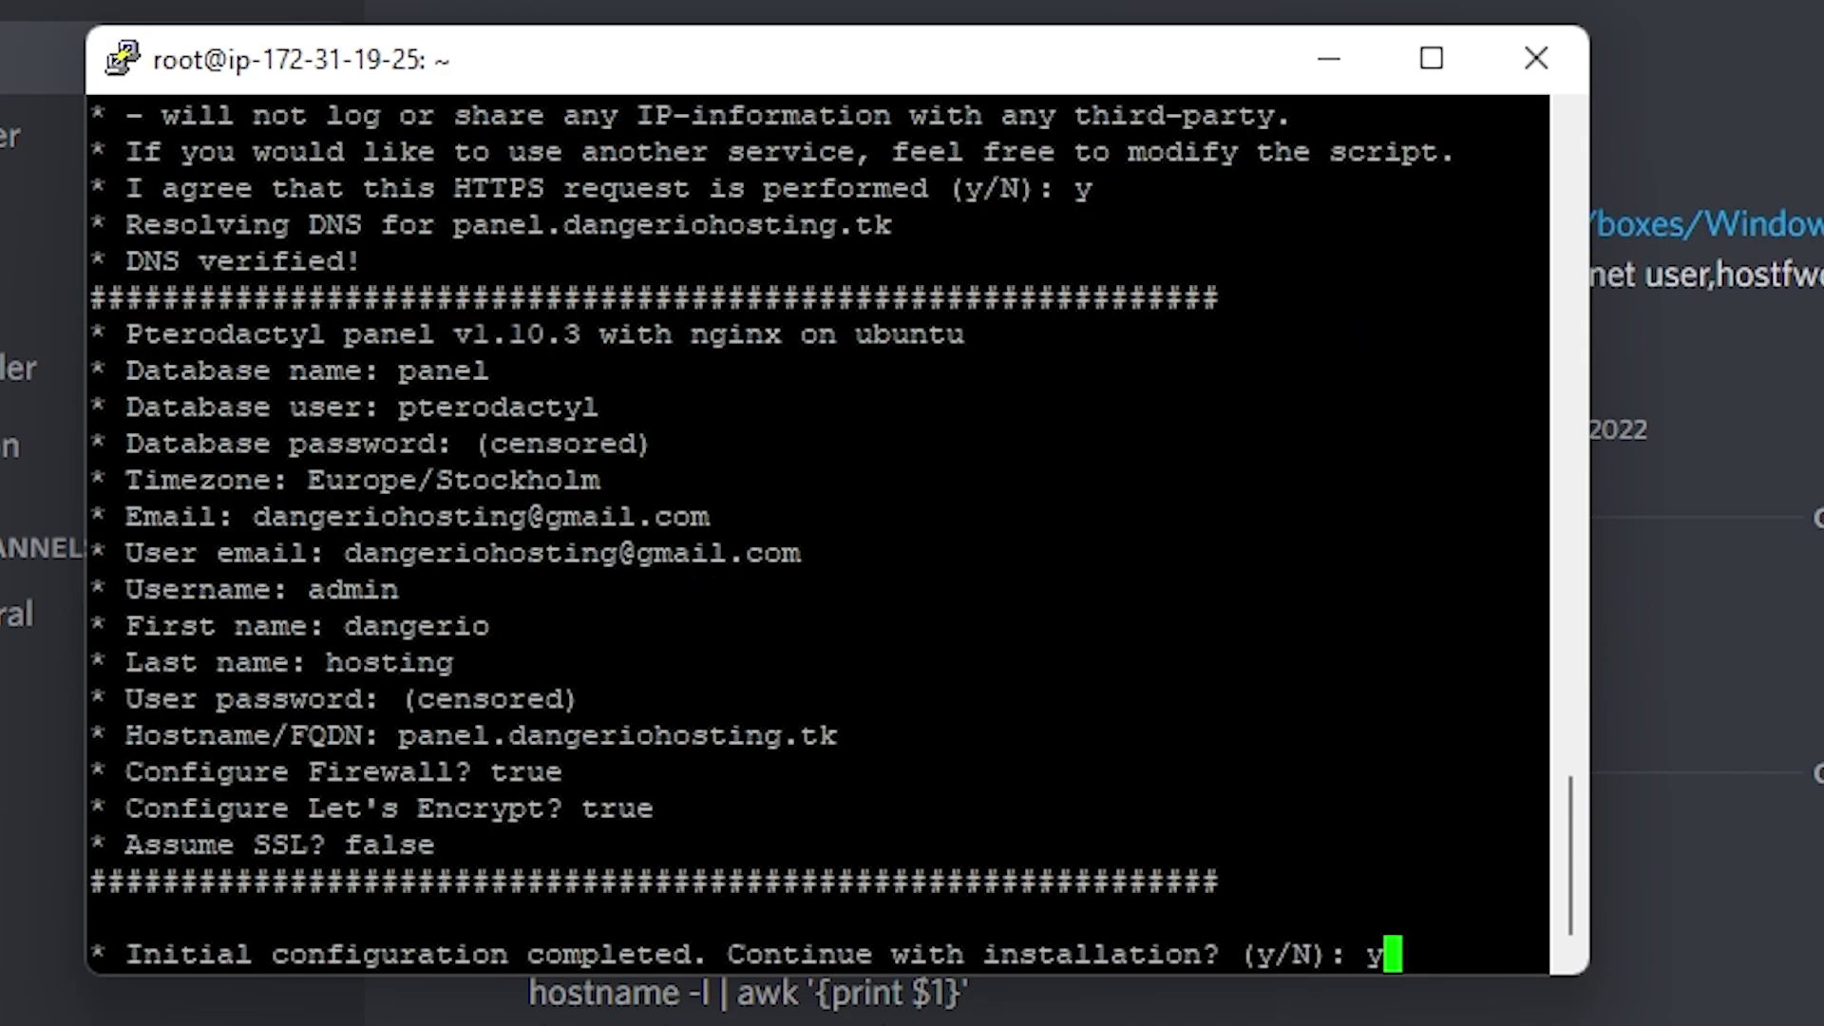
key("Return")
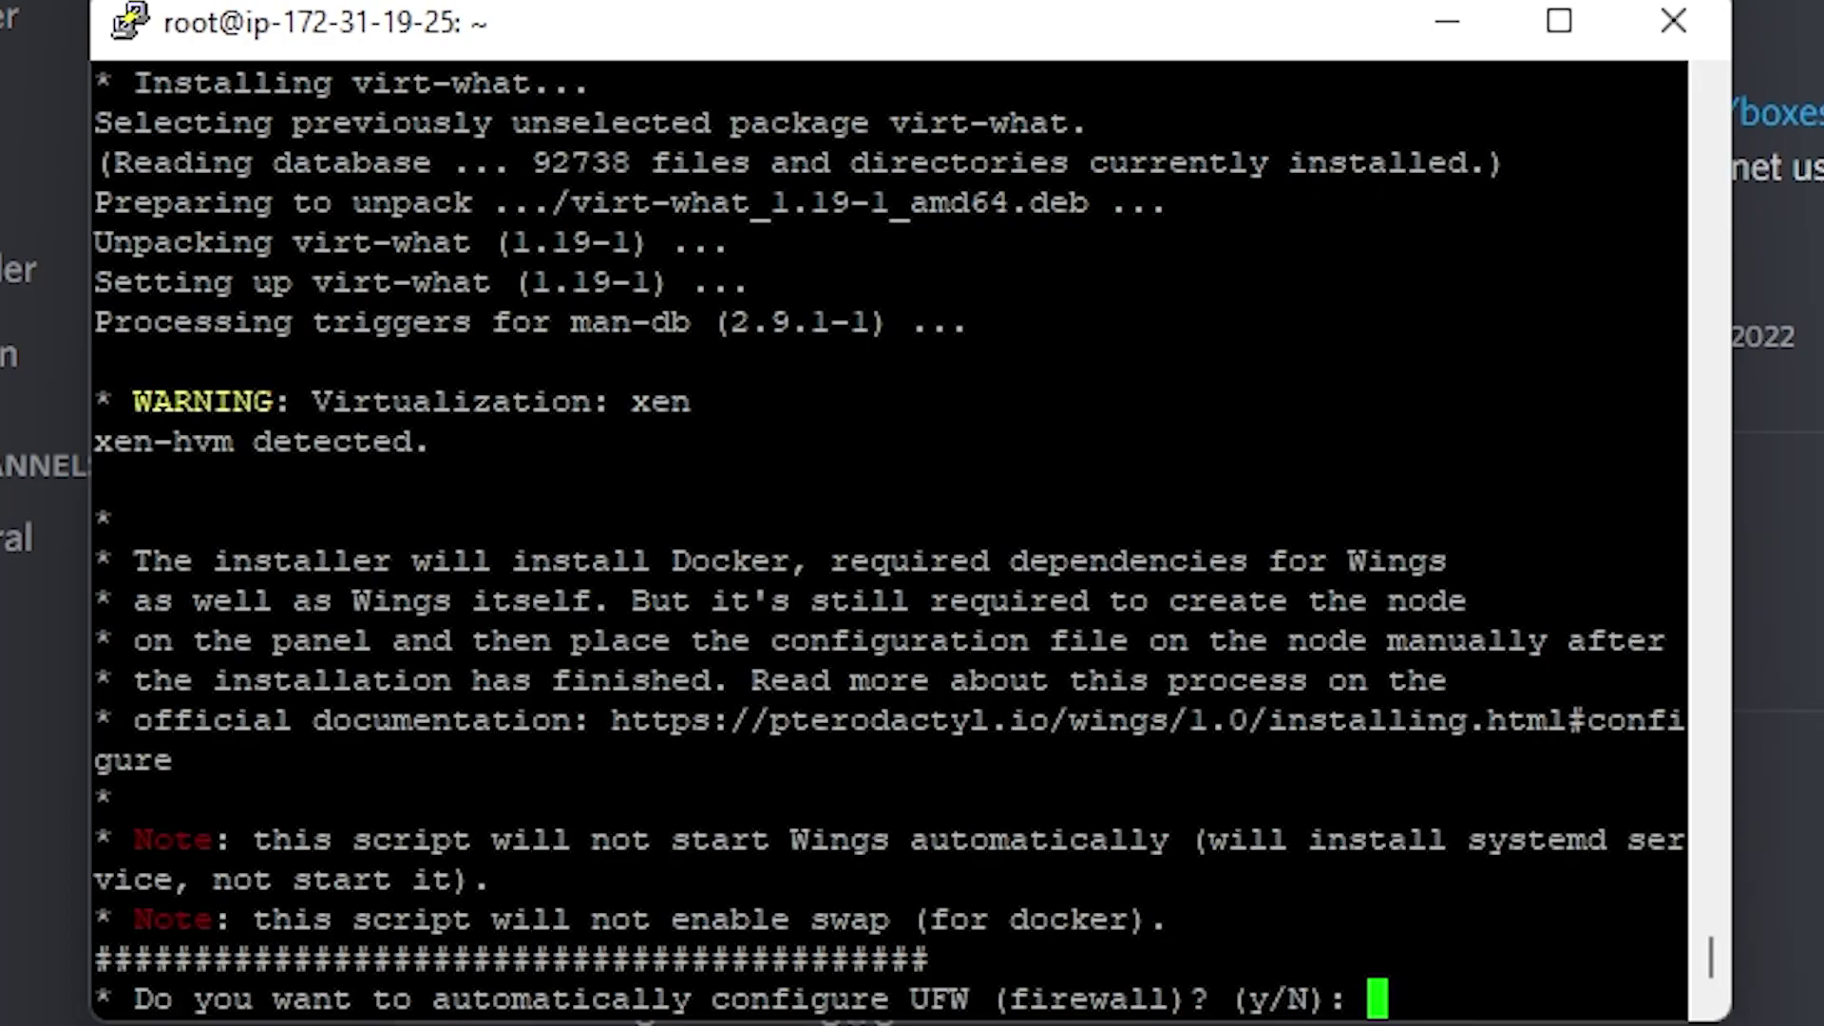
Accept the Wings firewall and a default database-host user with a password, without external MySQL
type("y")
key("Return")
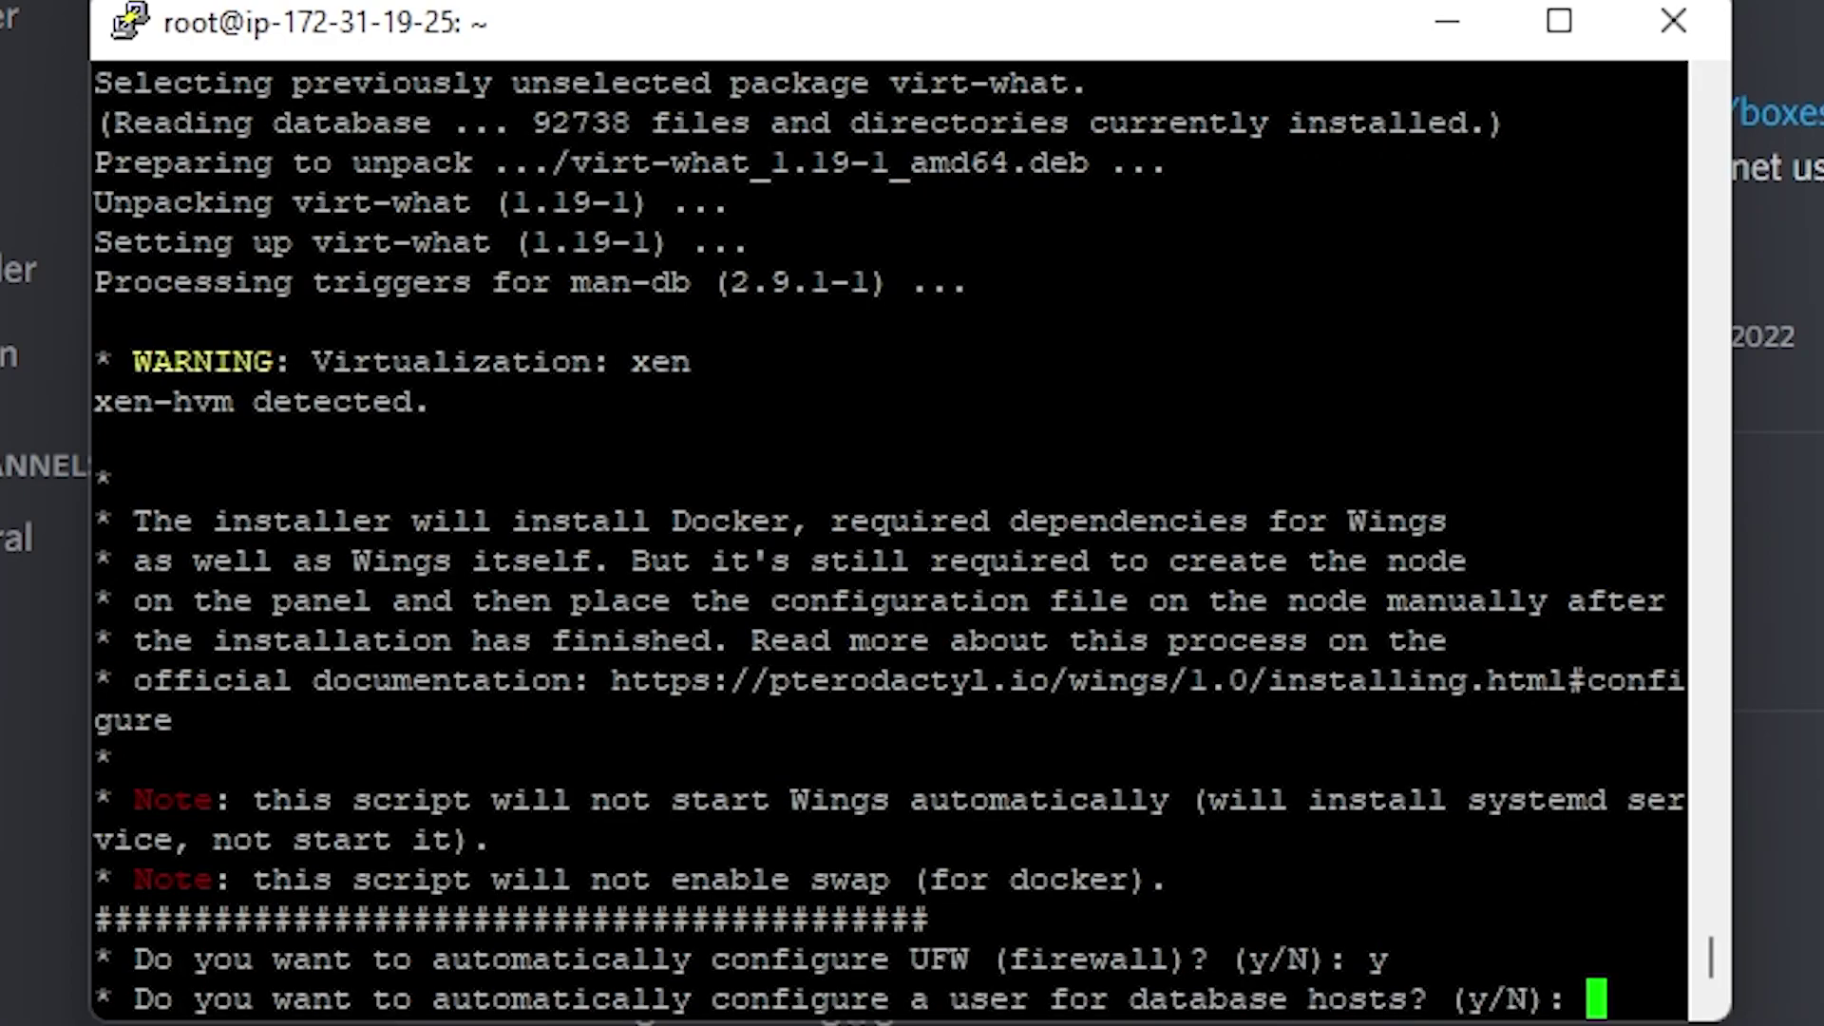
type("y")
key("Return")
type("n")
key("Return")
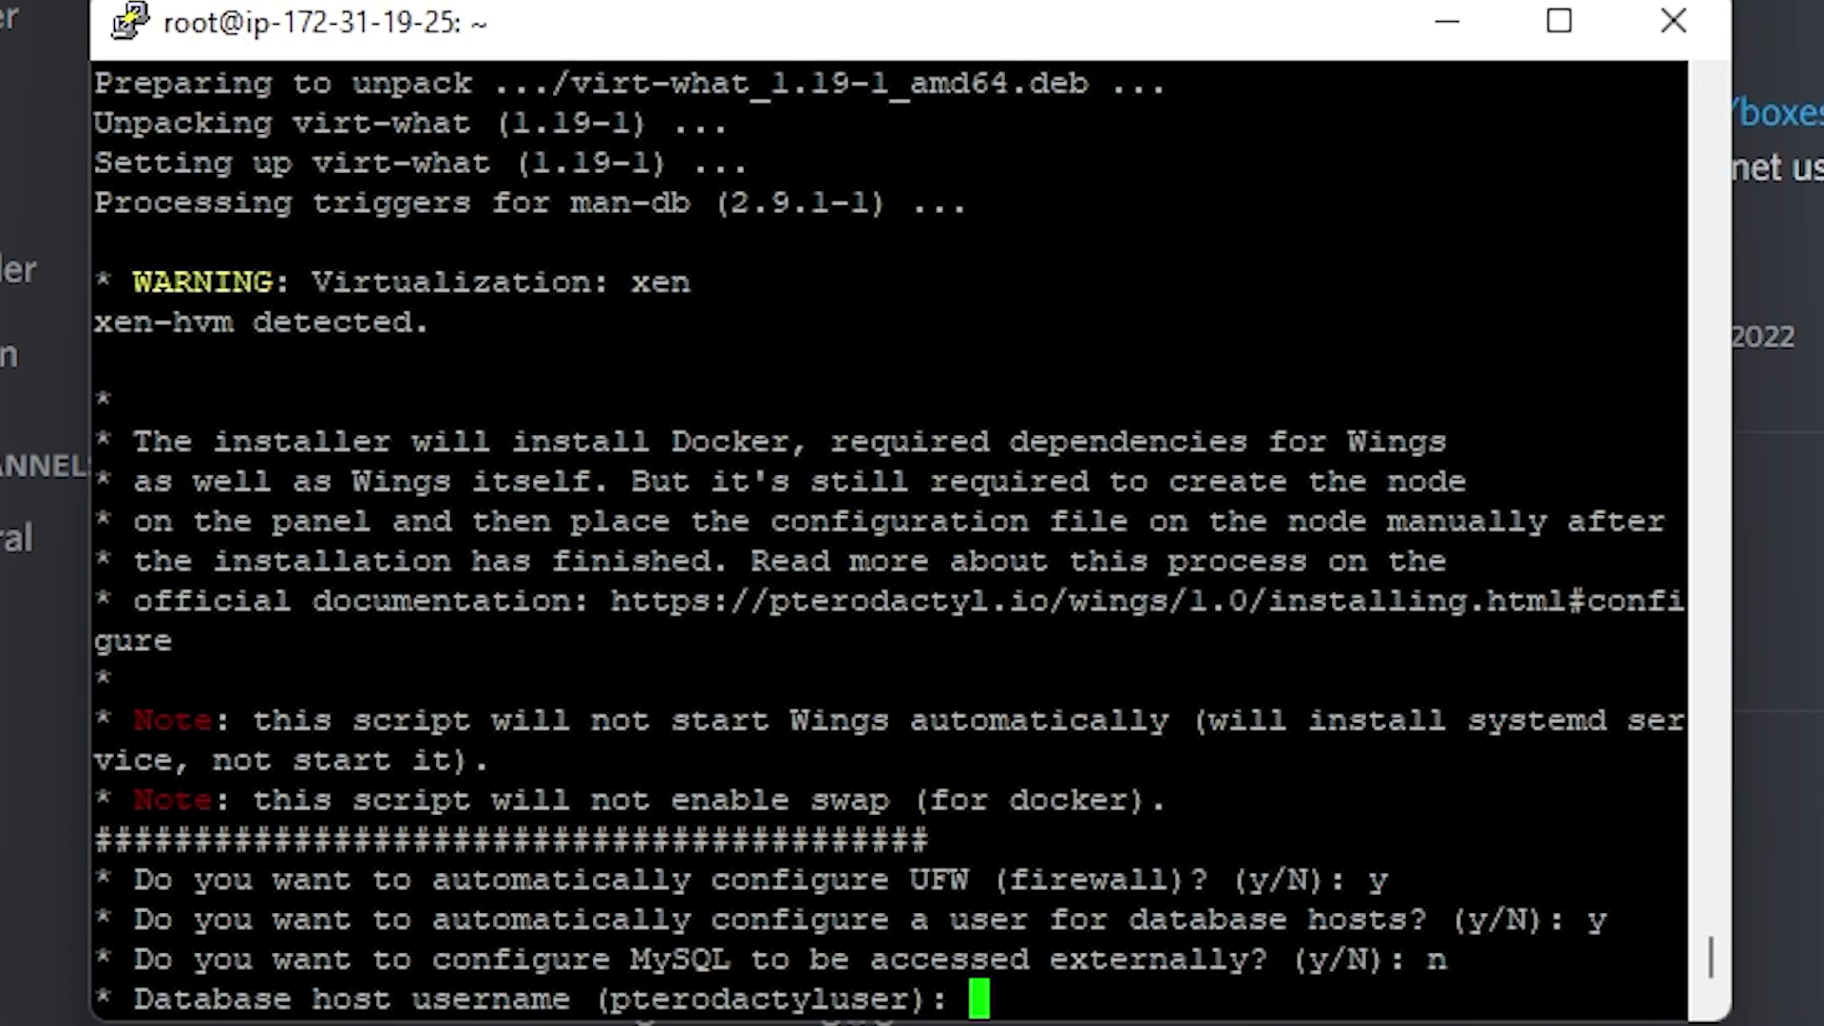
key("Return")
type("******")
key("Return")
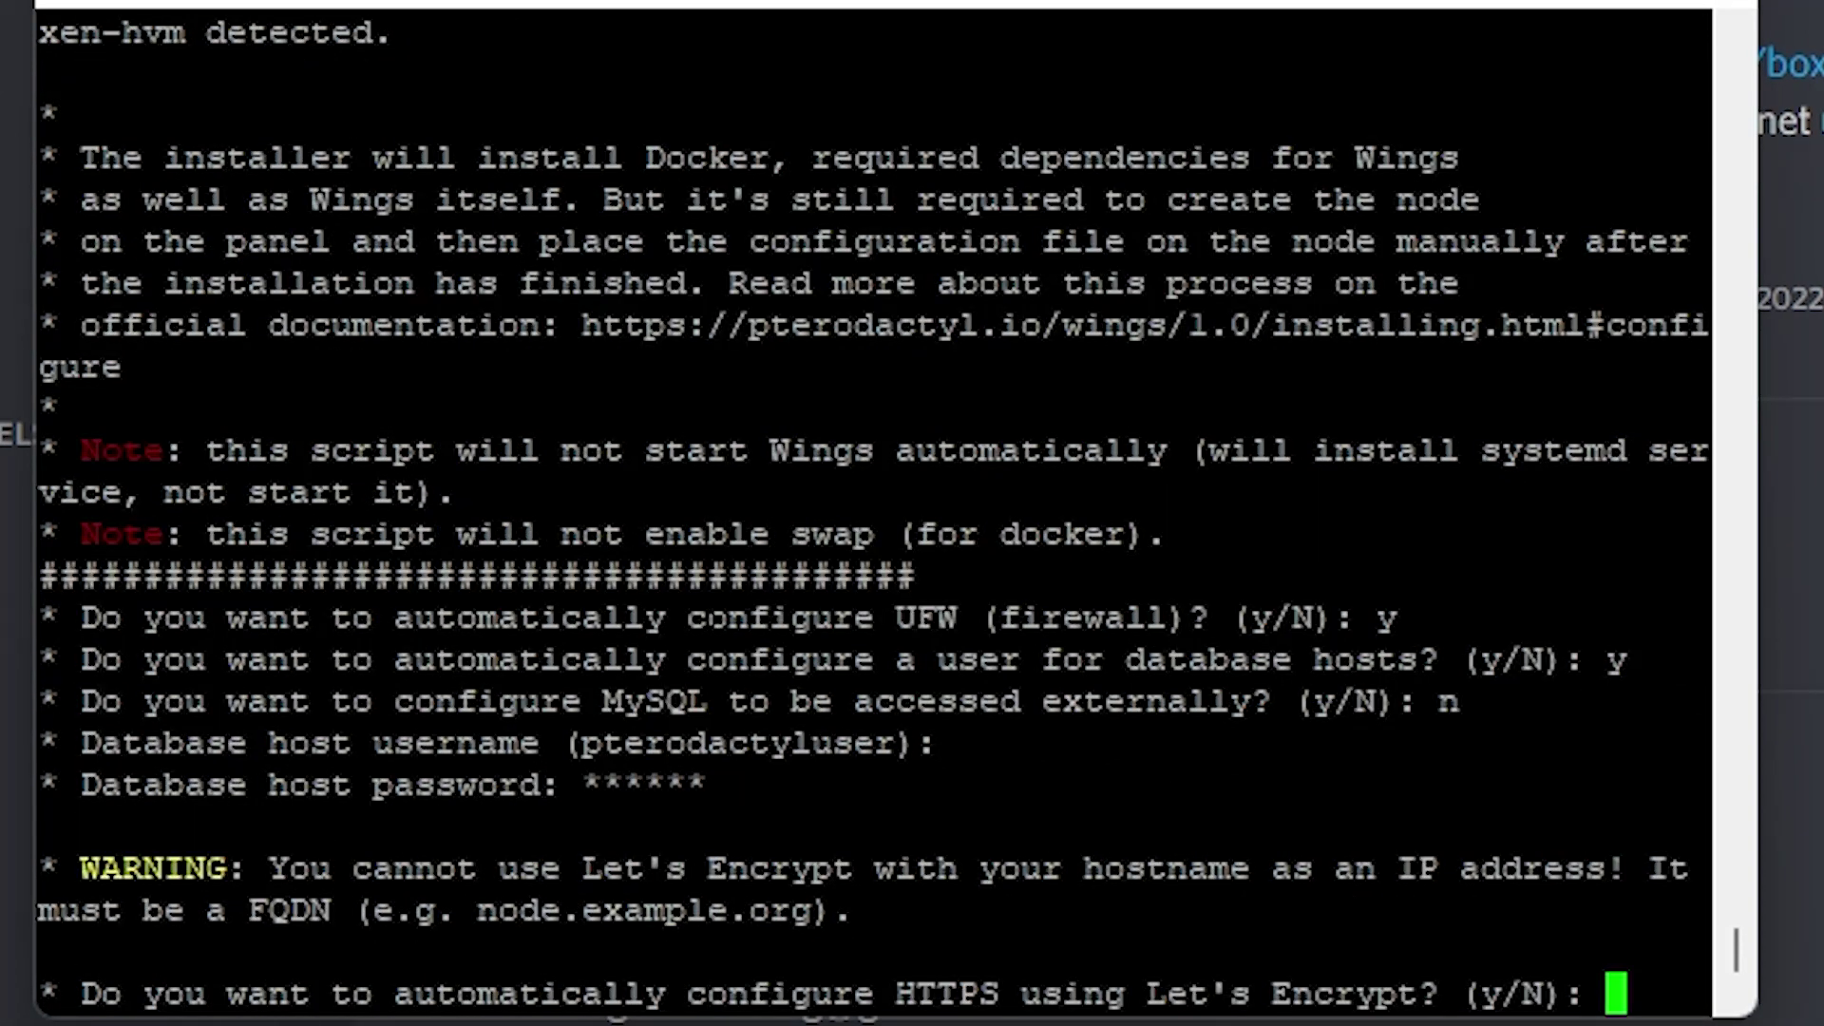
Enable Let's Encrypt HTTPS for server1.dangeriohosting.tk, enter the contact e-mail, and start installing
type("y")
key("Return")
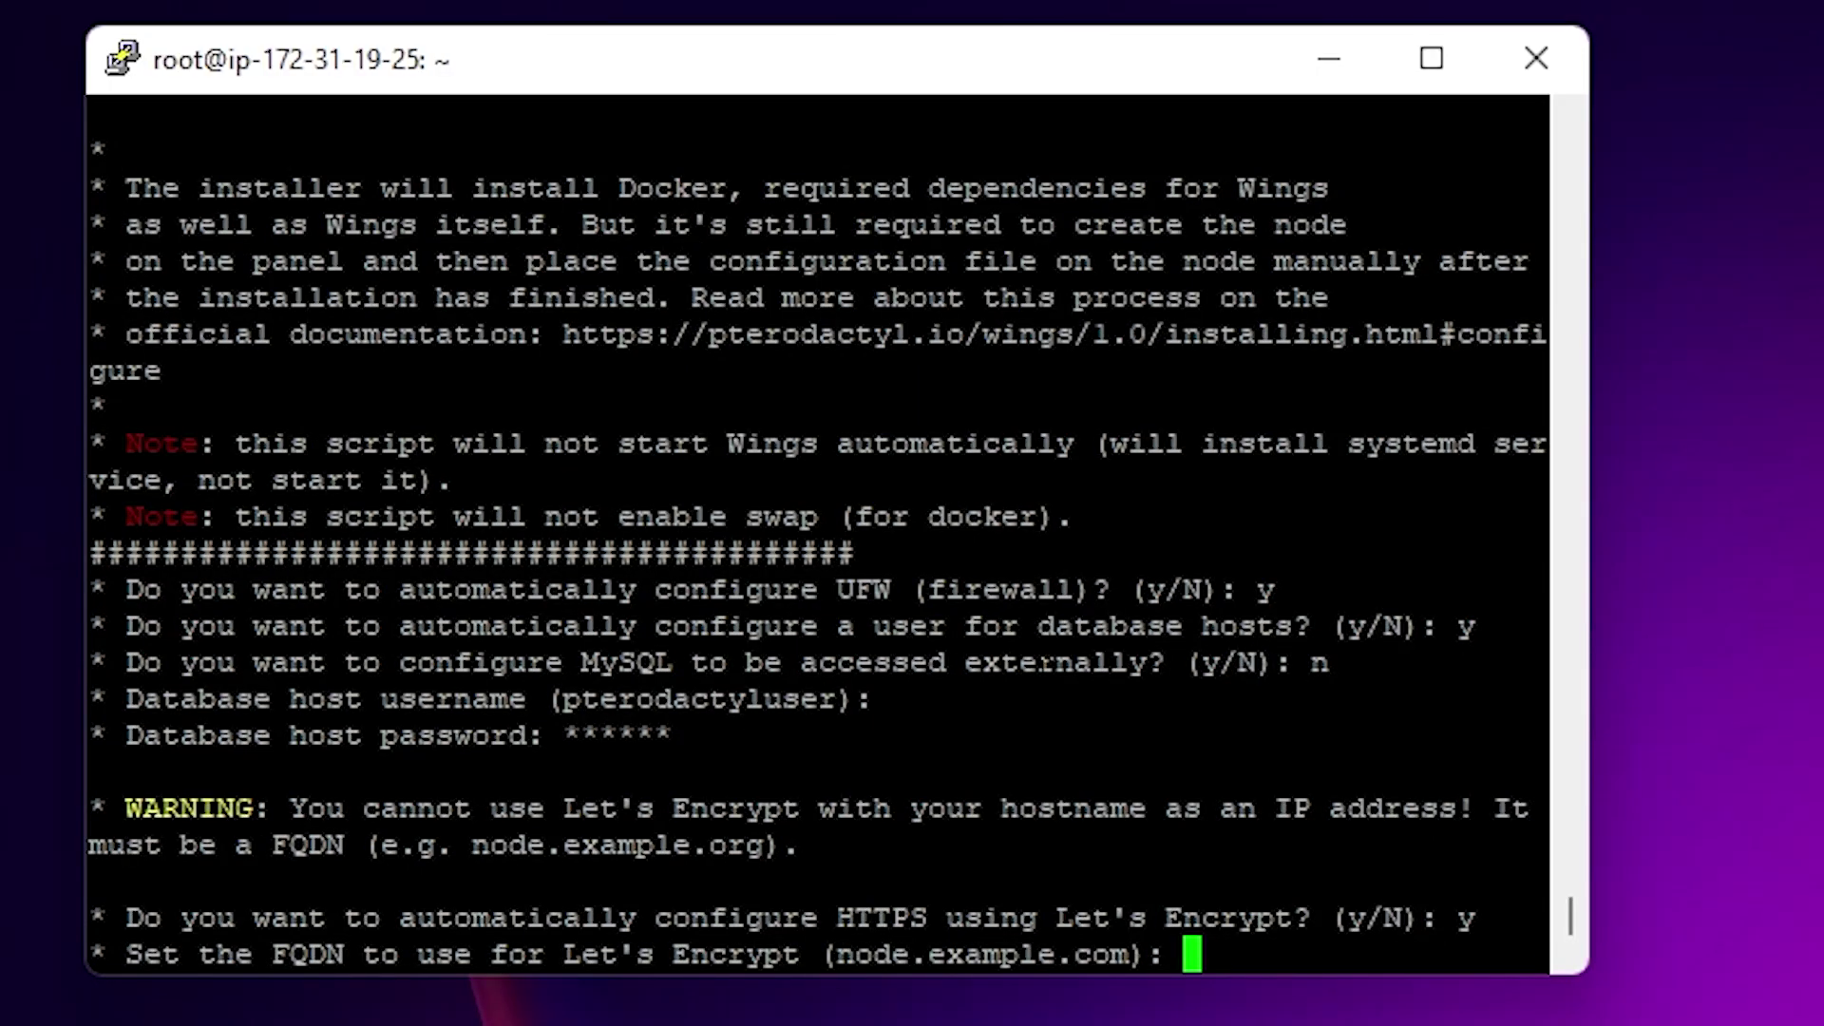
type("server1.dangeriohosting.tk")
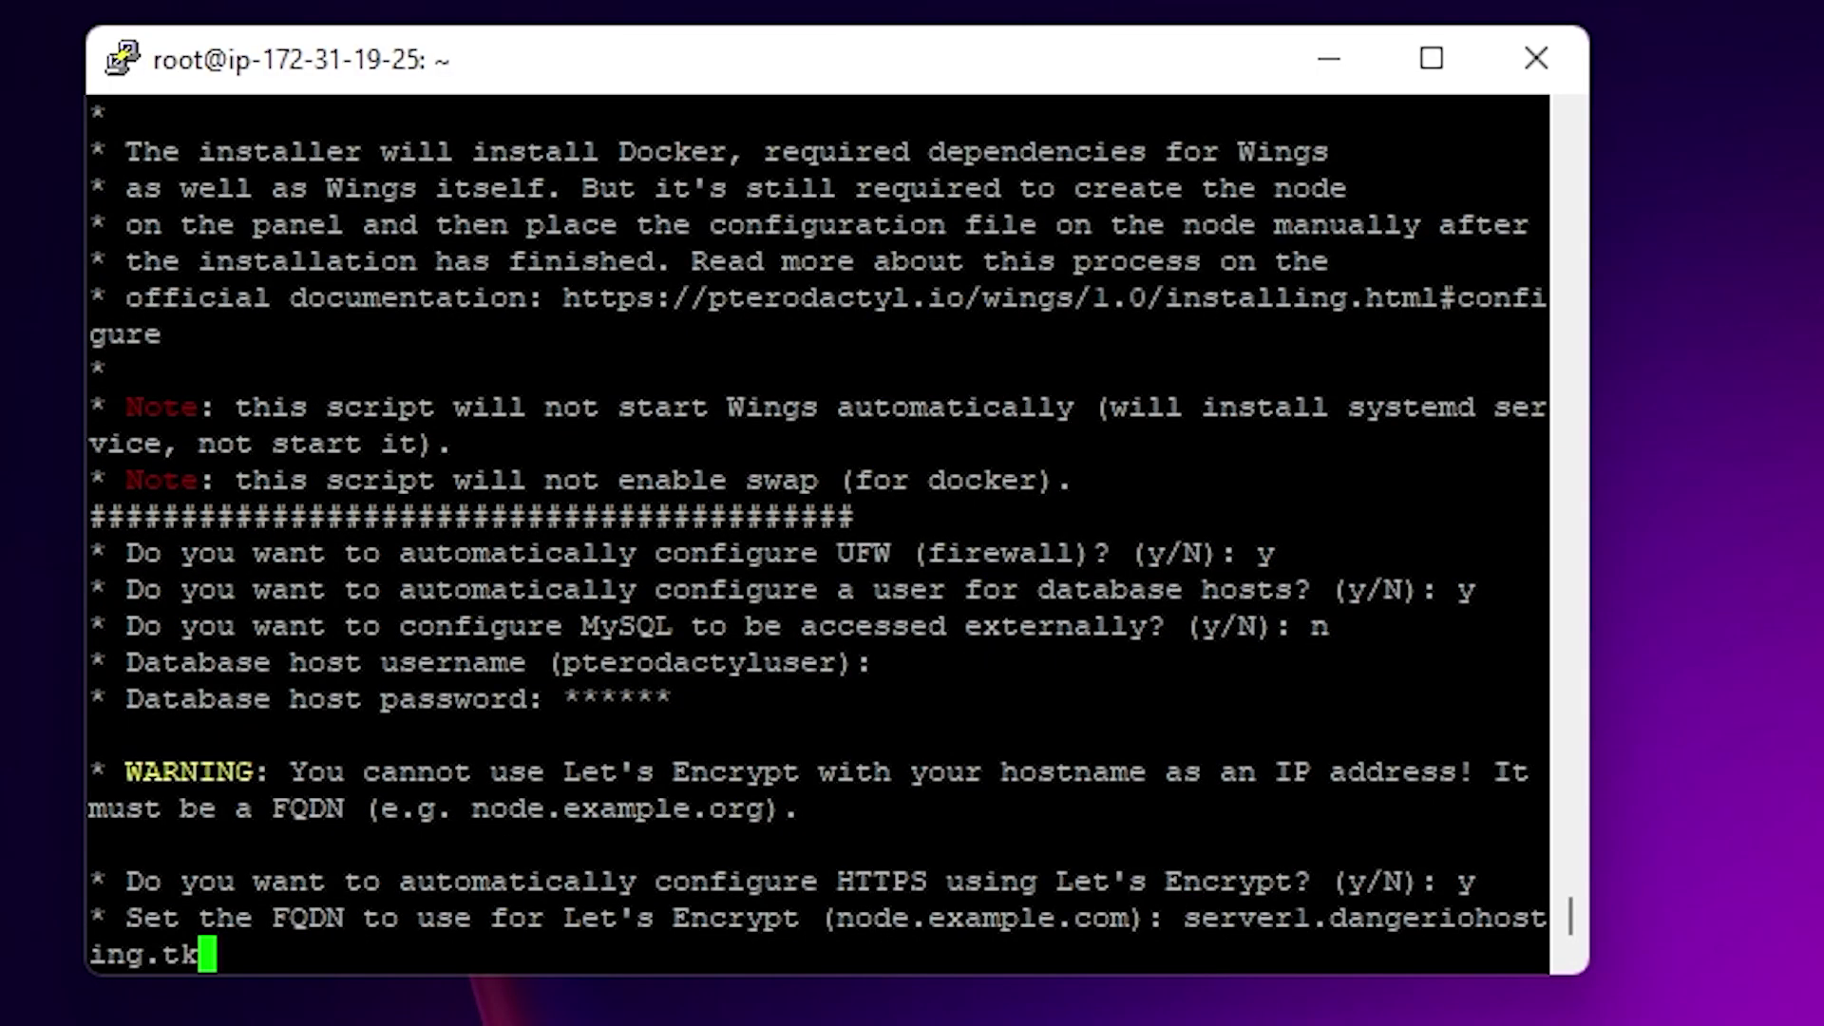
key("Return")
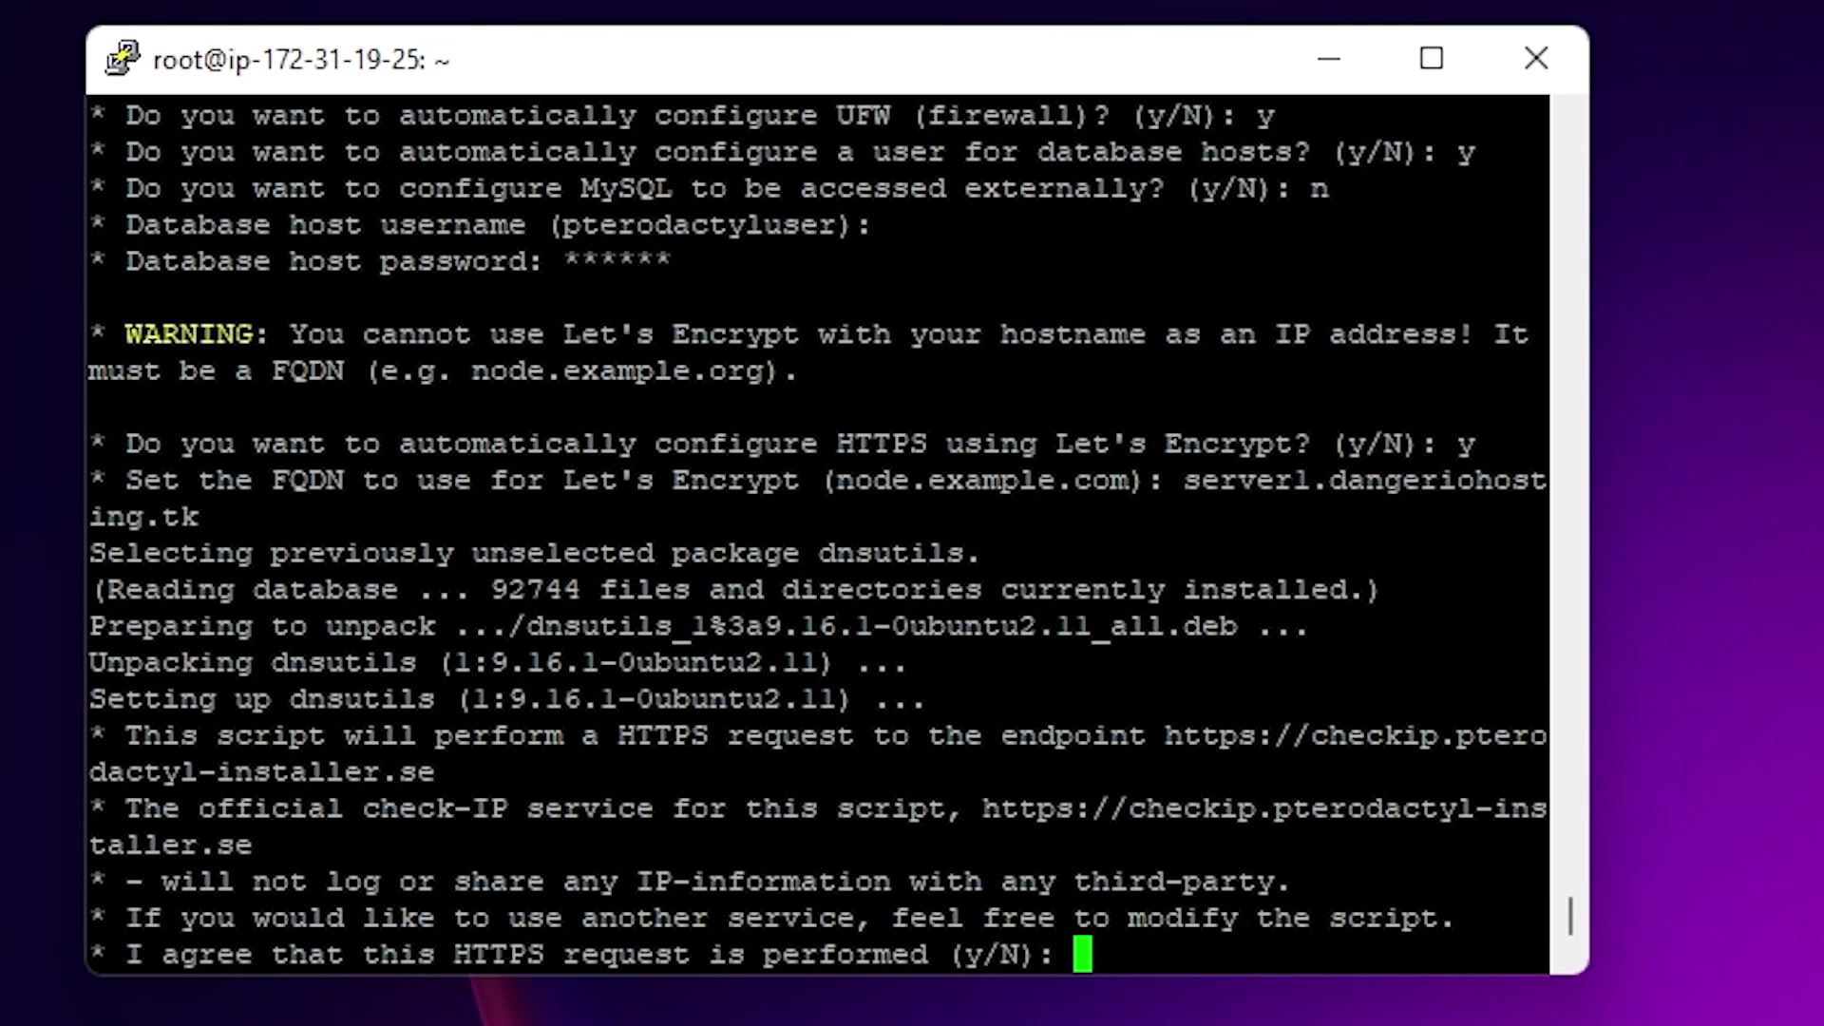
type("y")
key("Return")
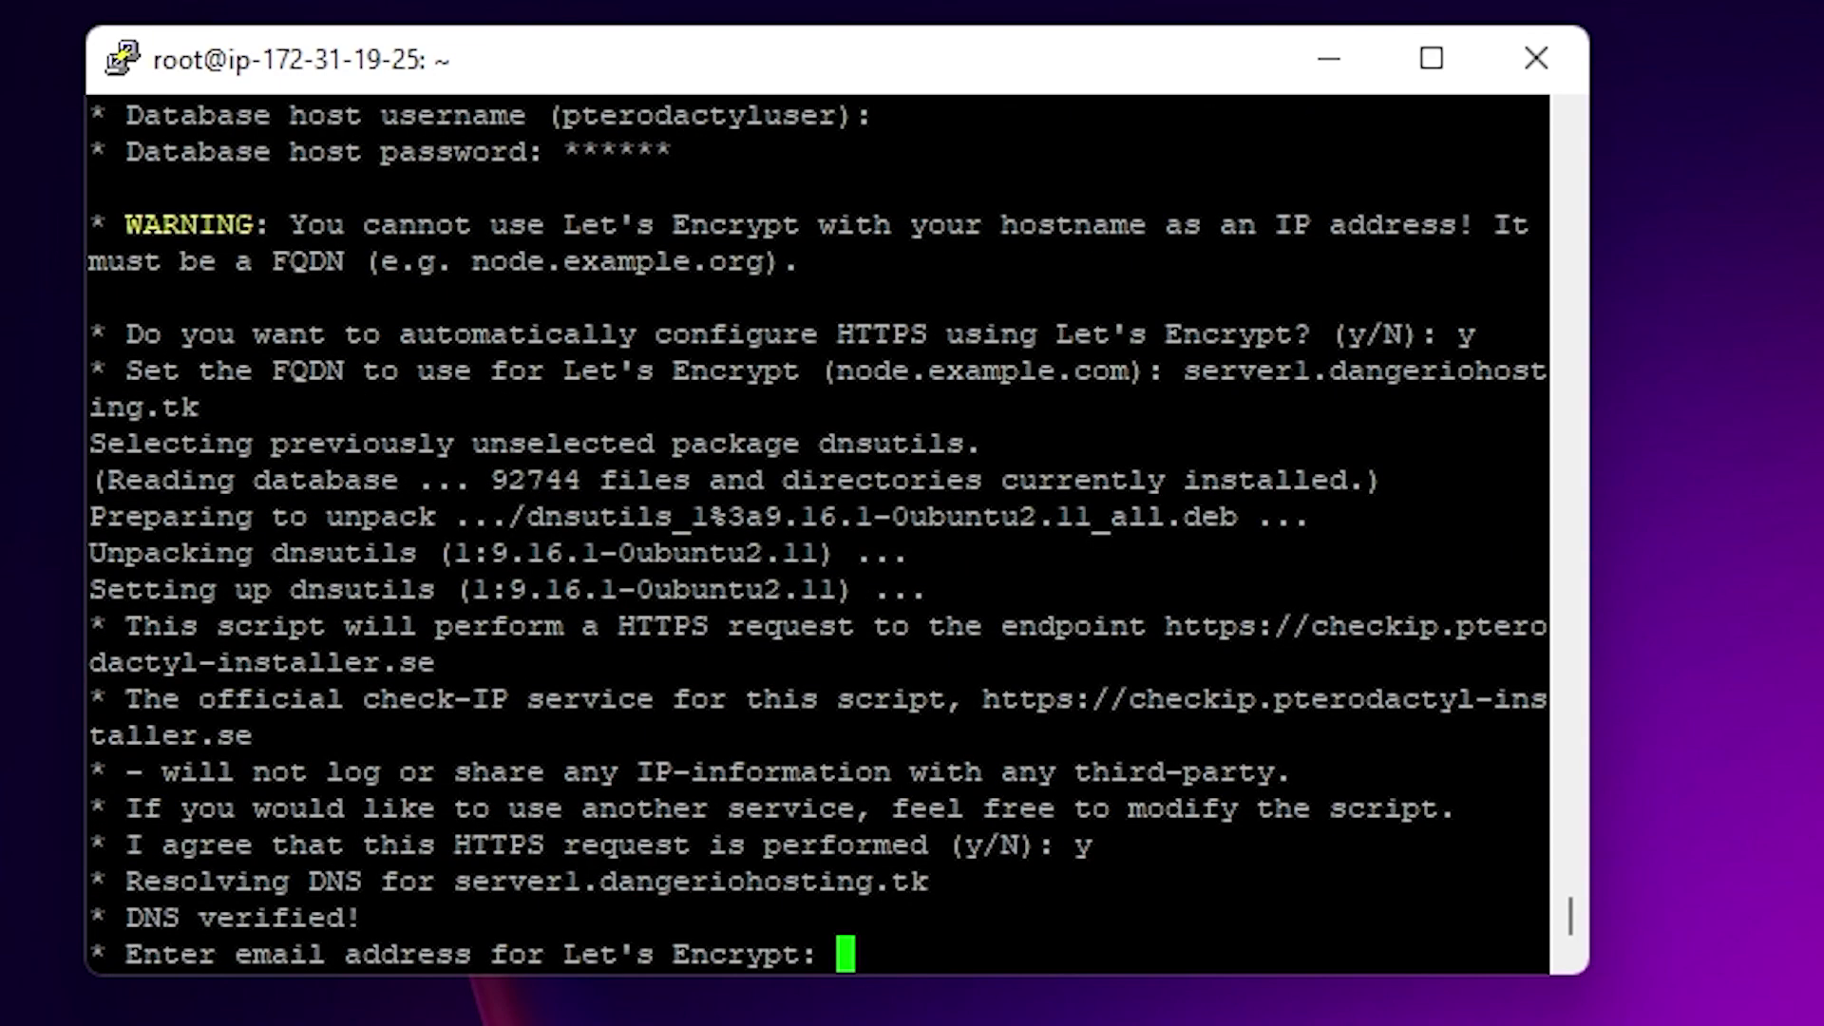
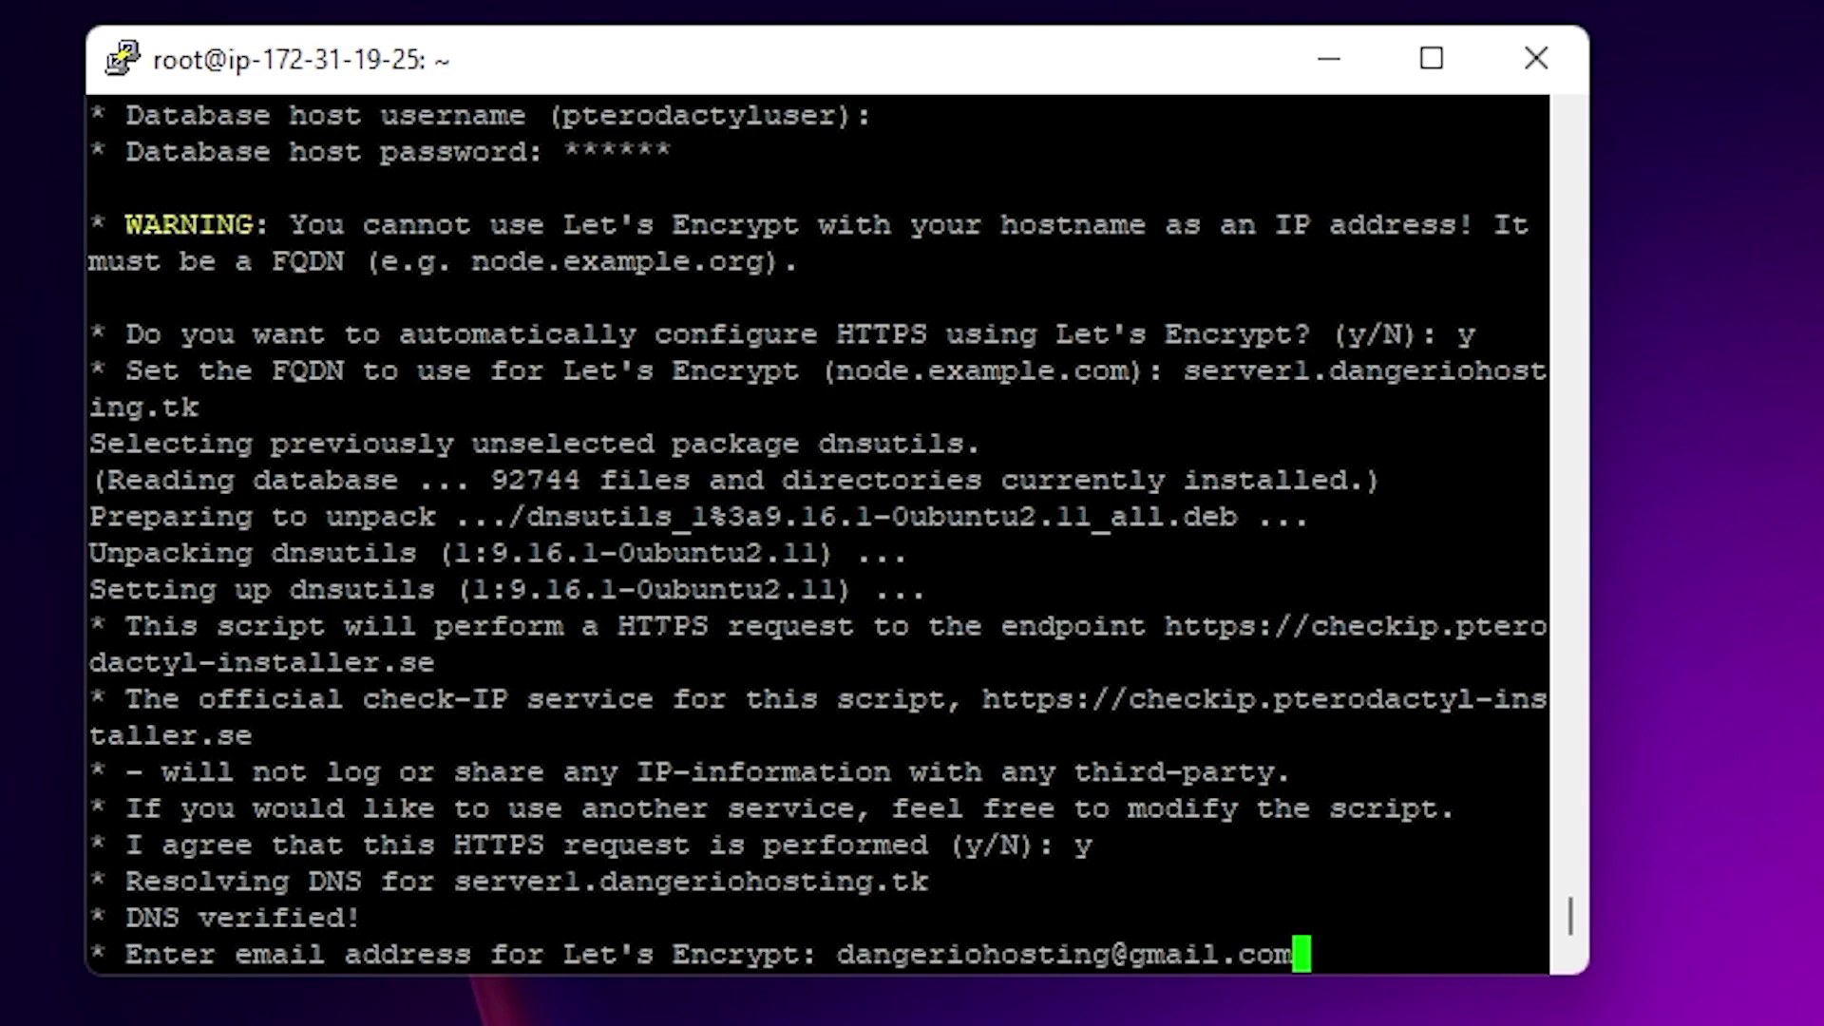
key("Return")
type("y")
key("Return")
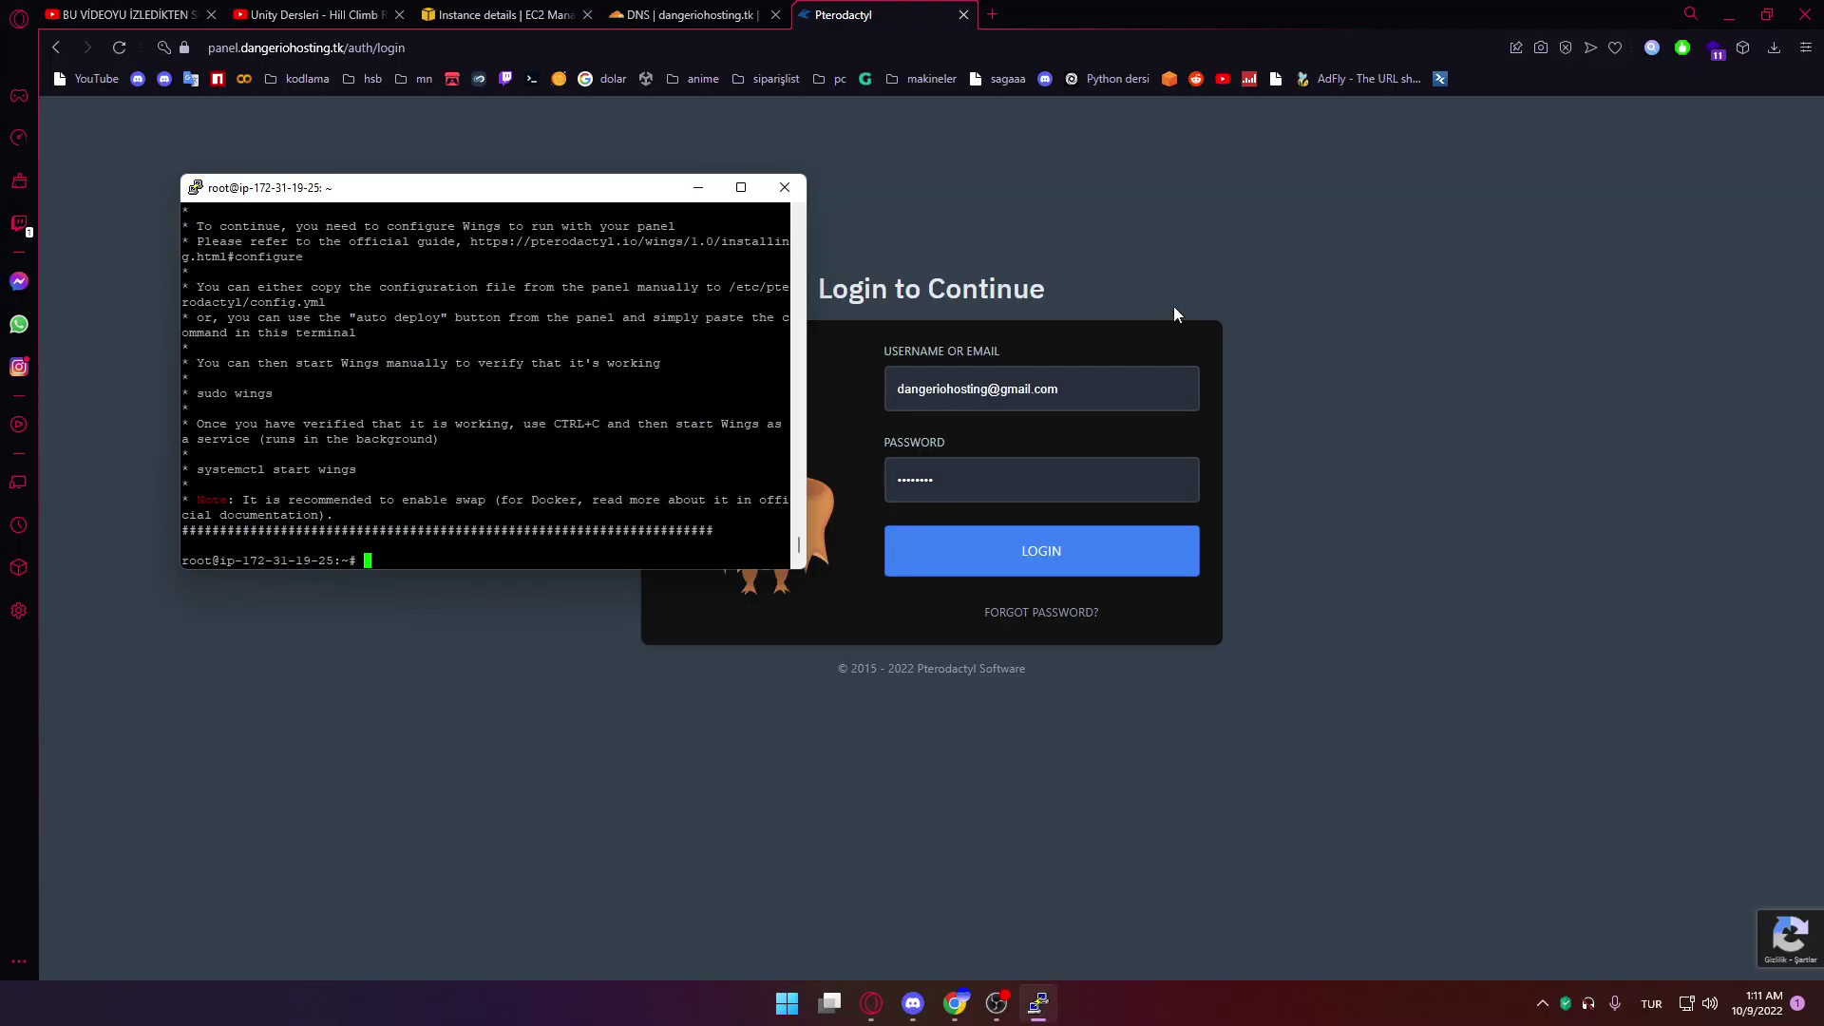
Log in to the panel as admin and enter the administration area
left_click(1195, 315)
left_click(997, 553)
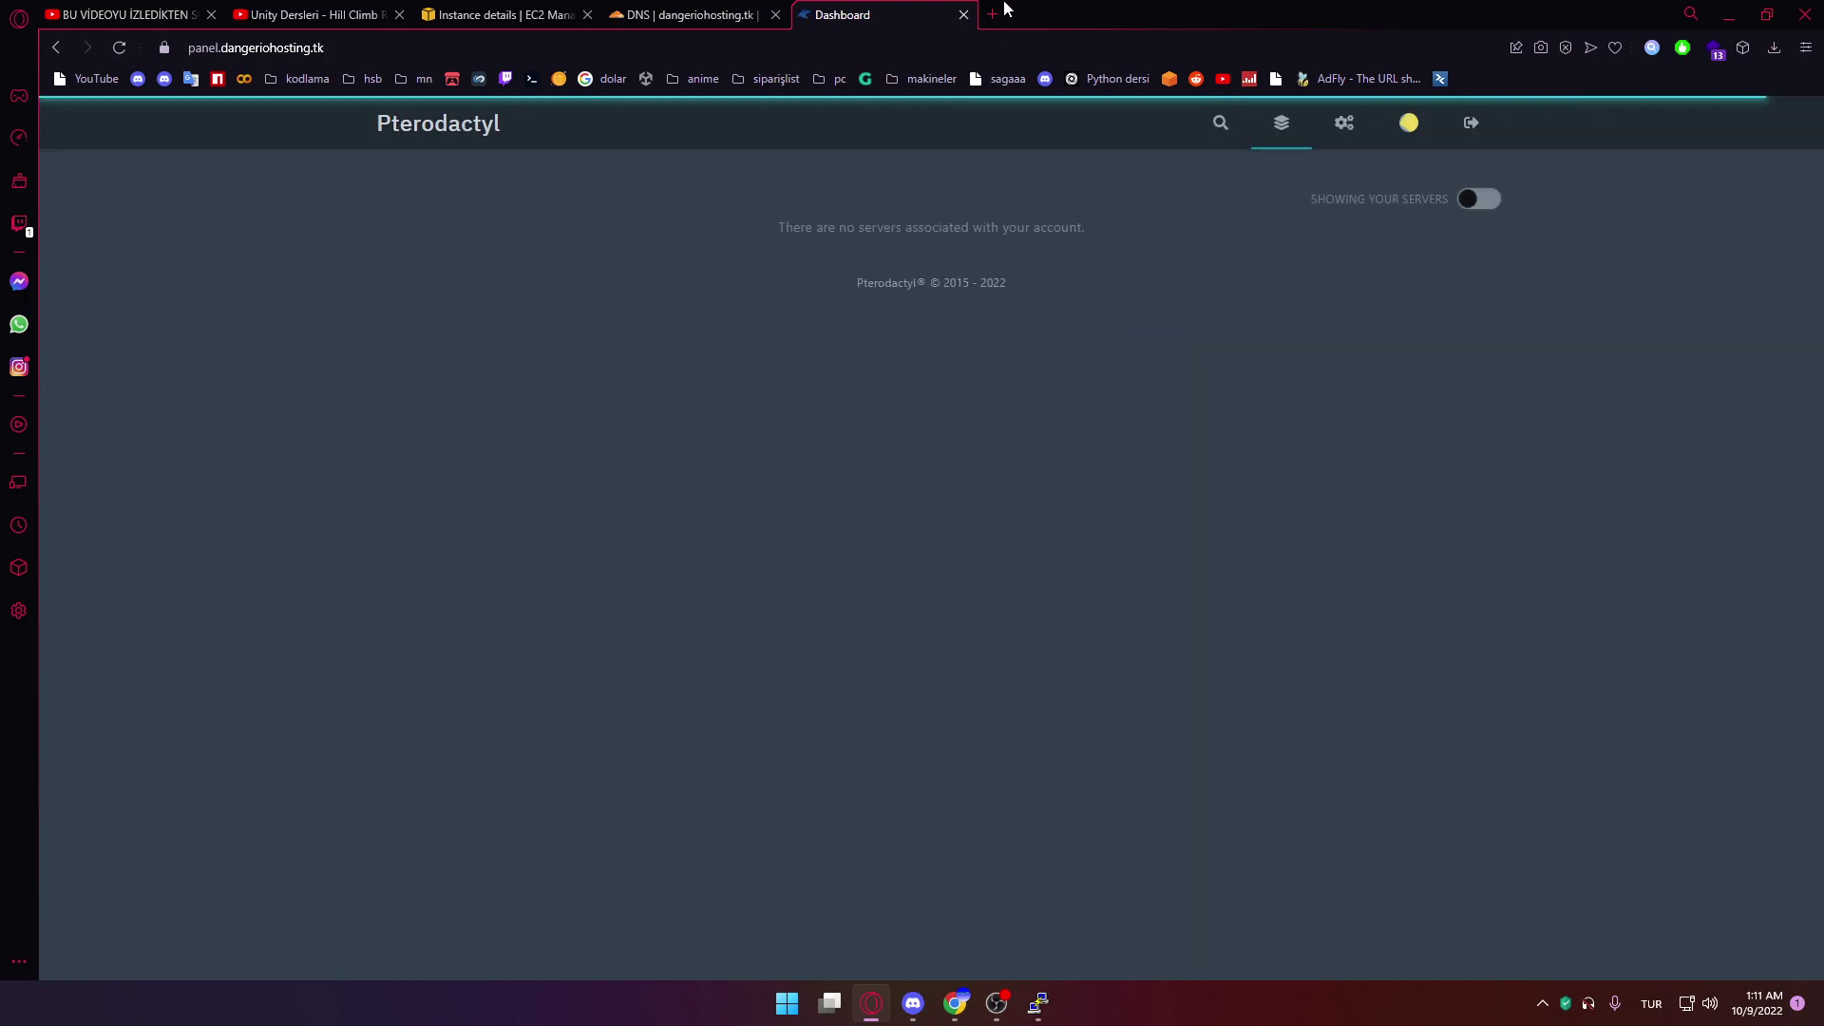
left_click(1343, 122)
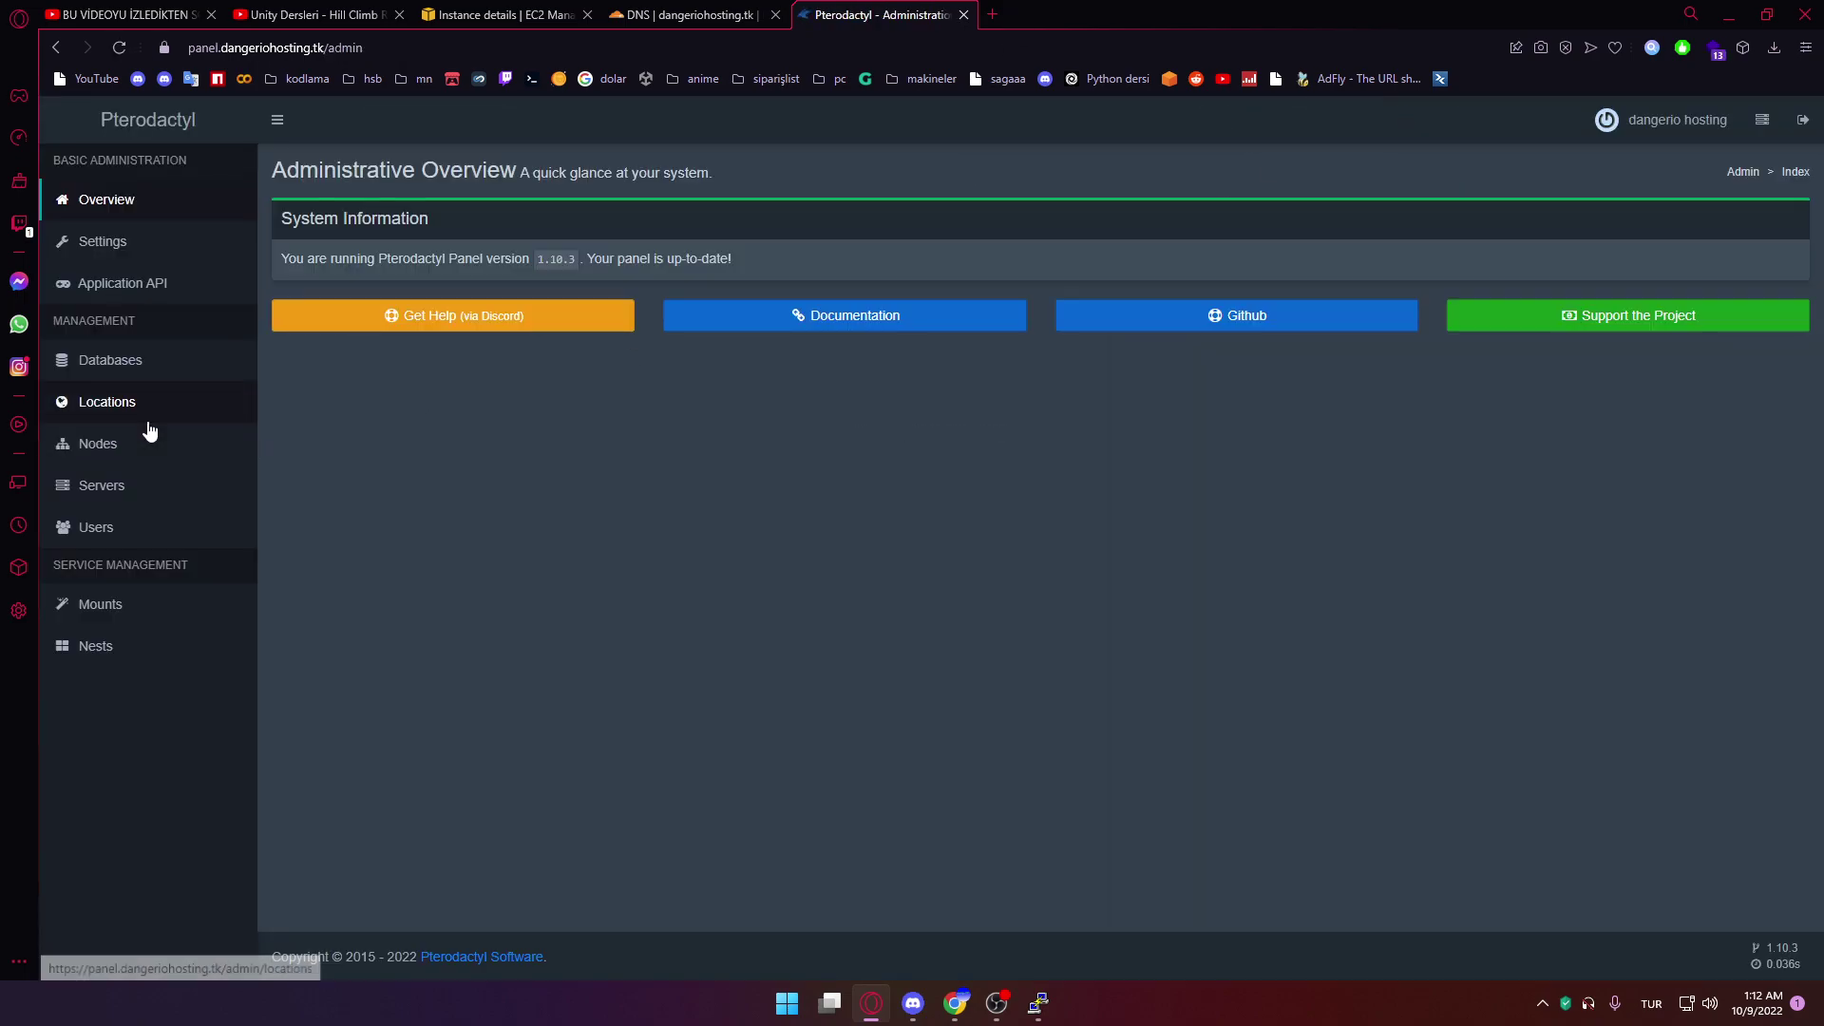
Create a new location with short code Main
left_click(133, 399)
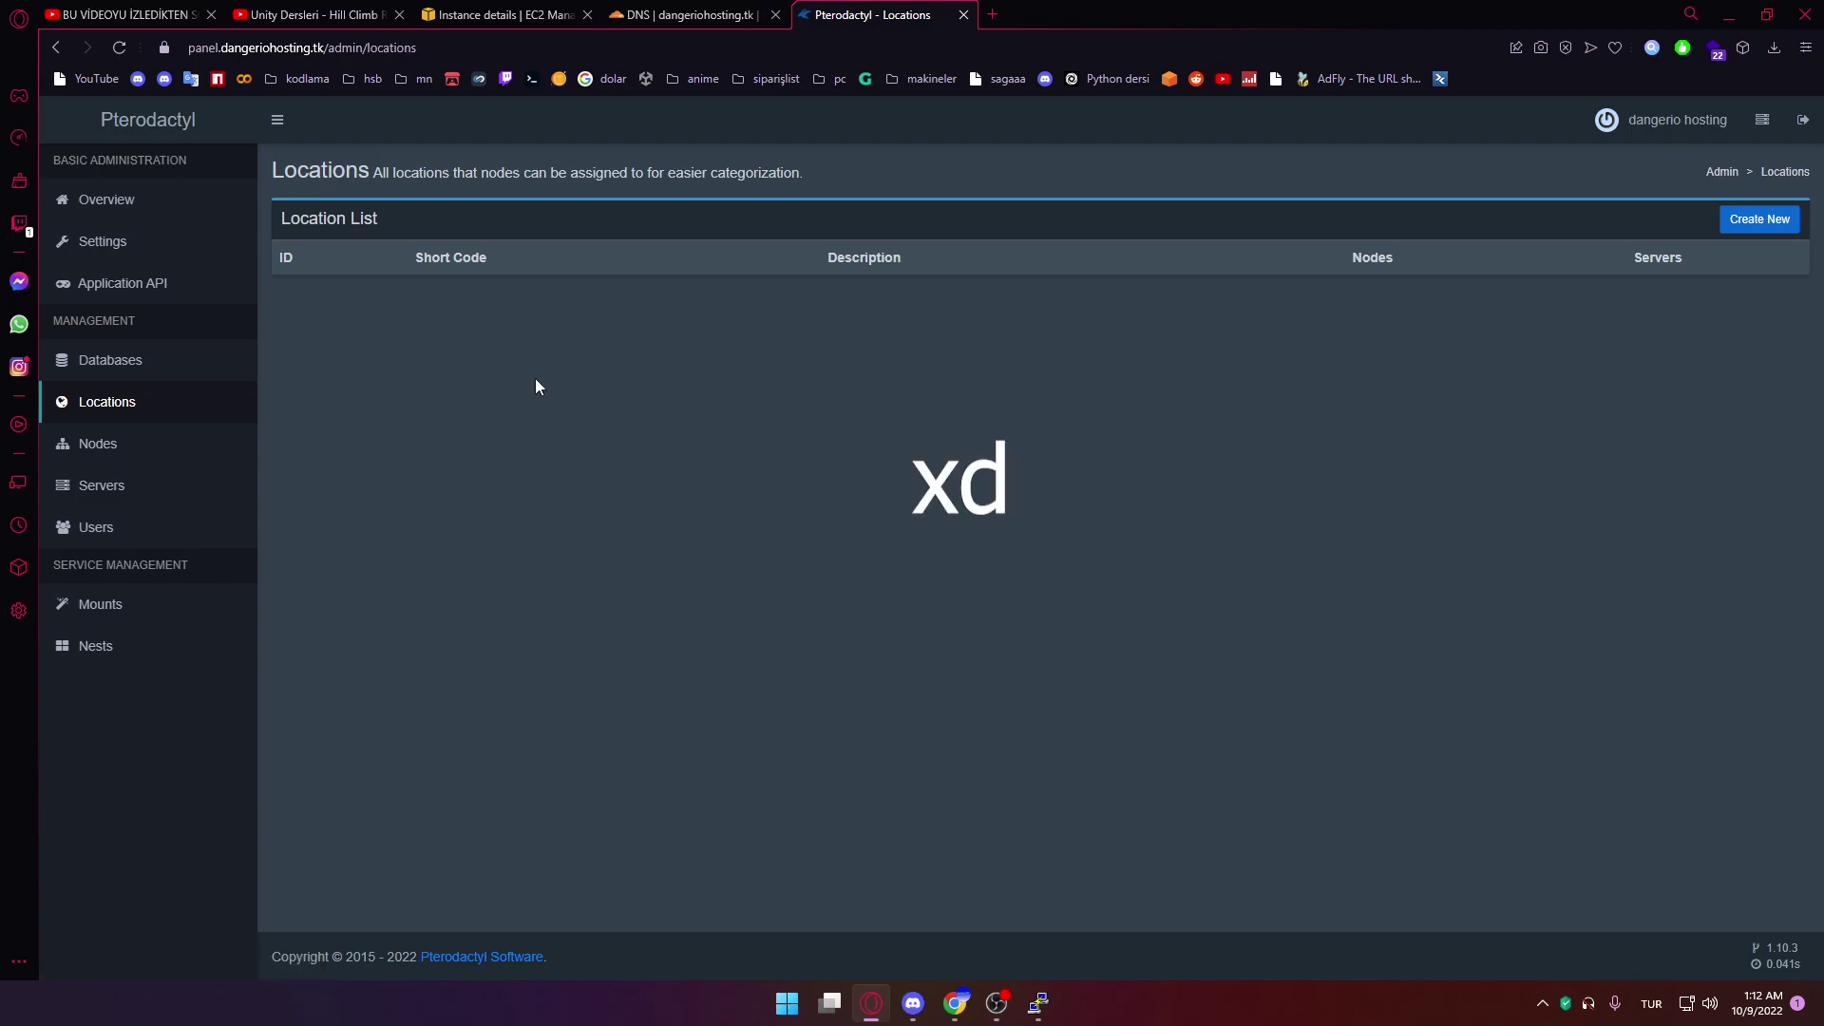
left_click(1759, 219)
left_click(797, 220)
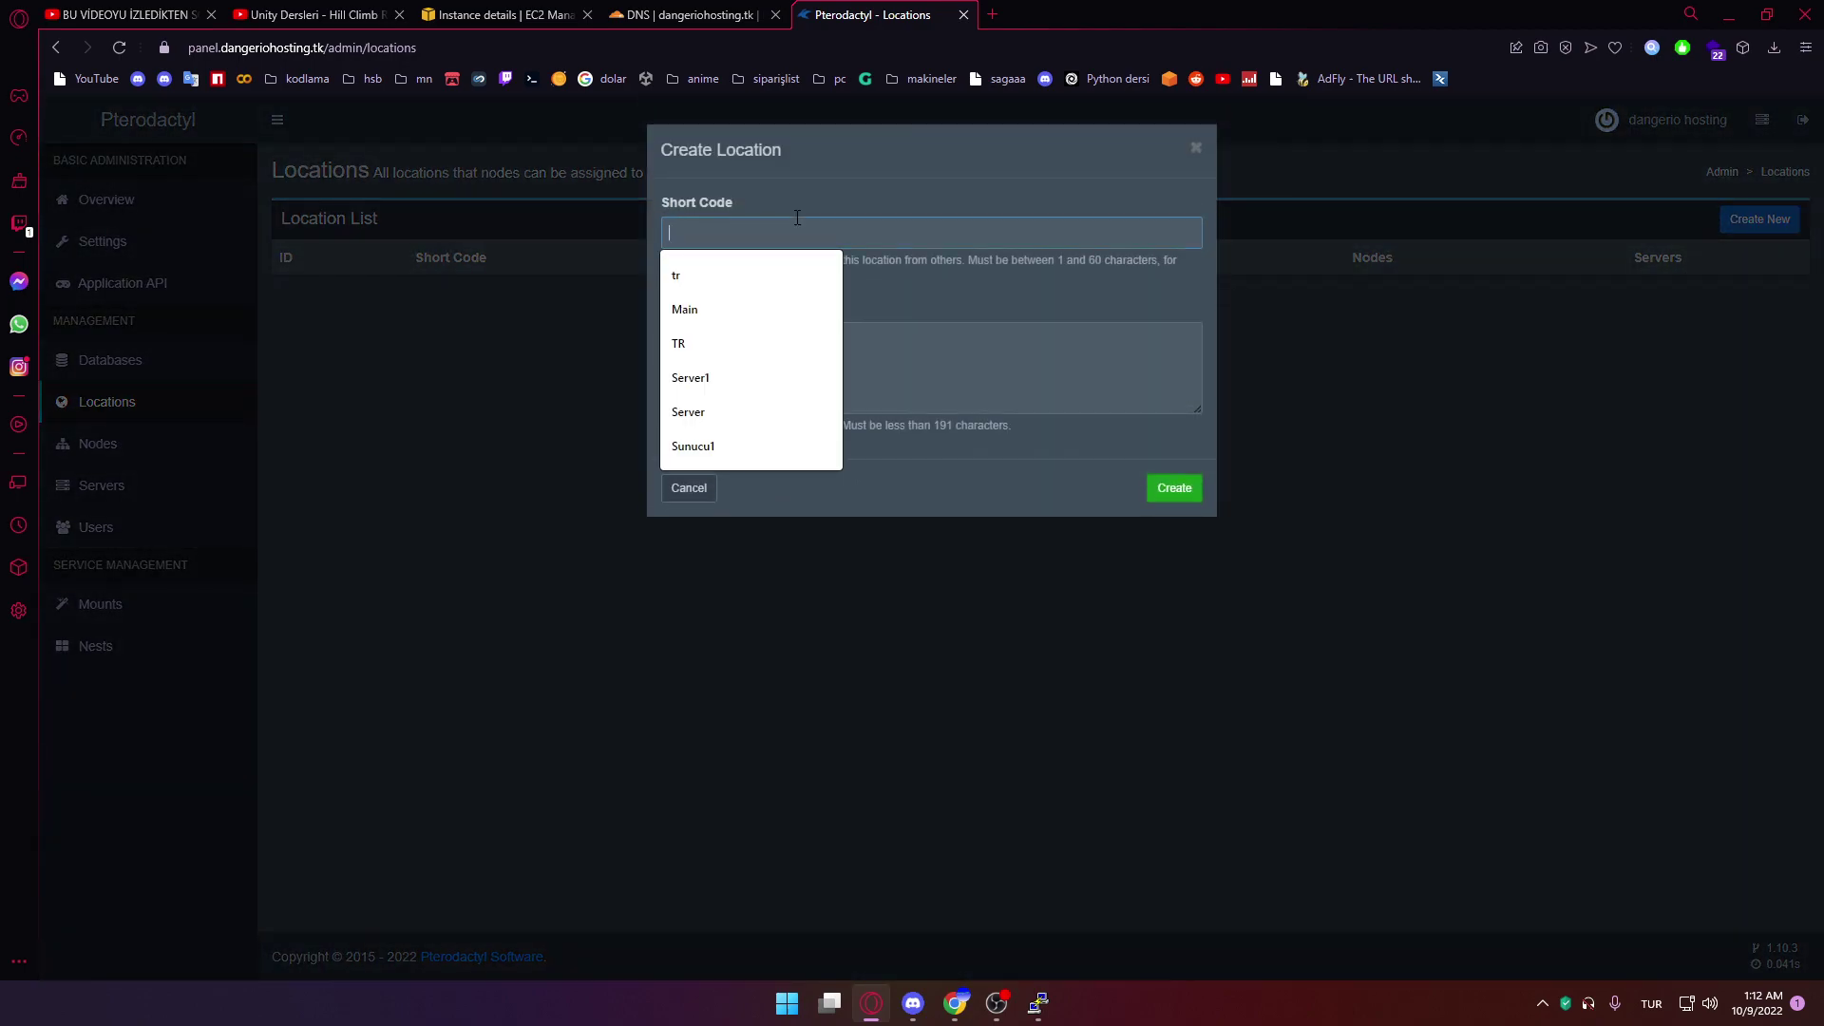
left_click(769, 296)
left_click(1166, 492)
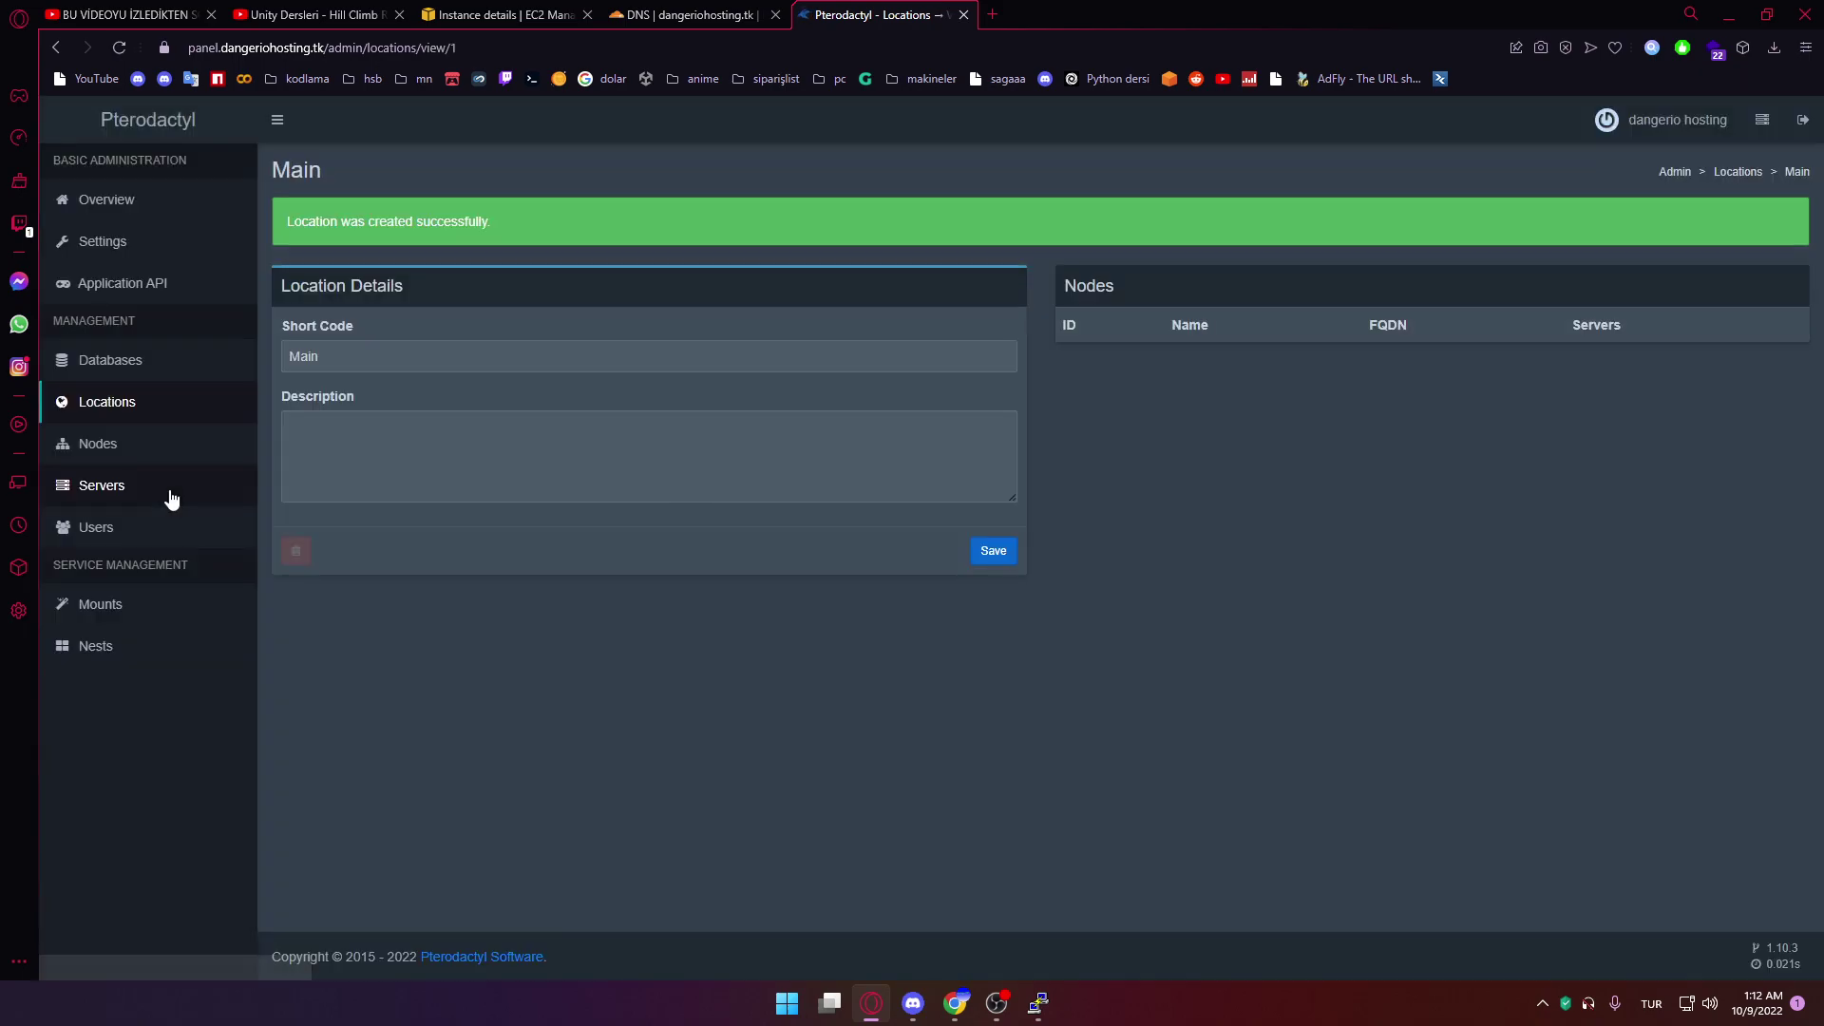
left_click(125, 448)
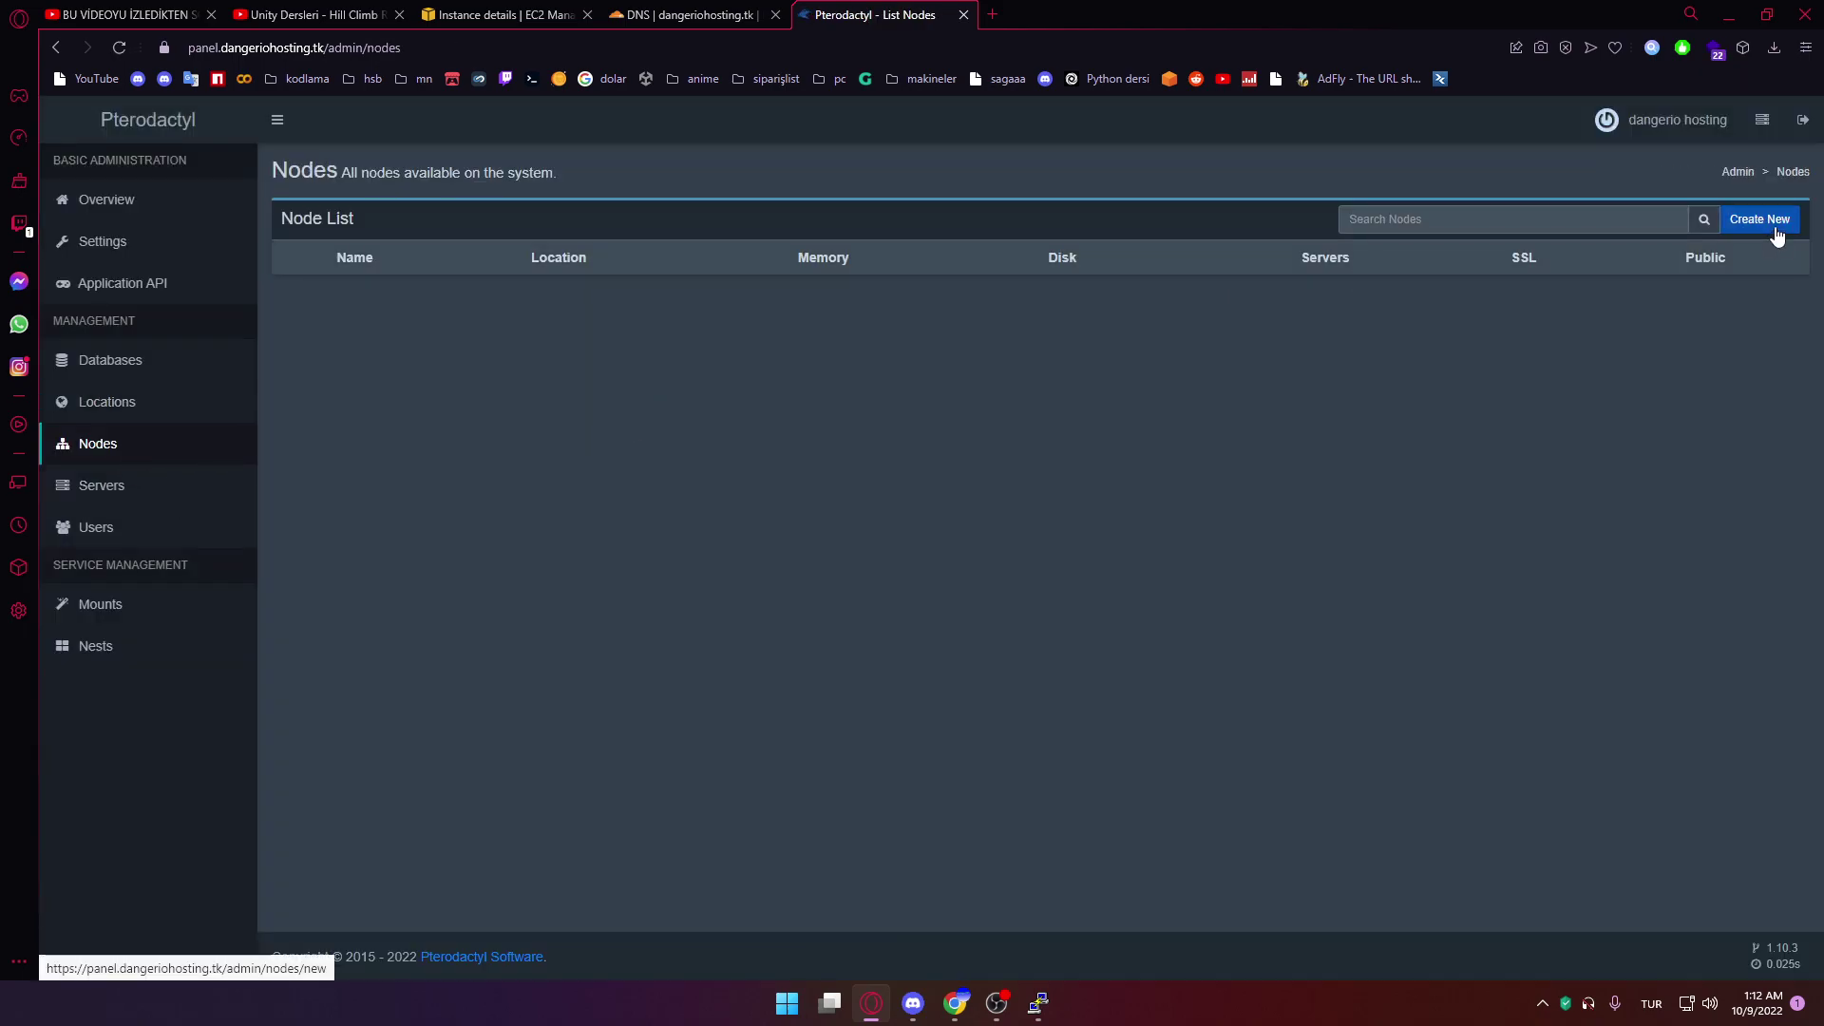
Start a new node named Main server with FQDN server1.dangeriohosting.tk
left_click(1775, 228)
left_click(490, 277)
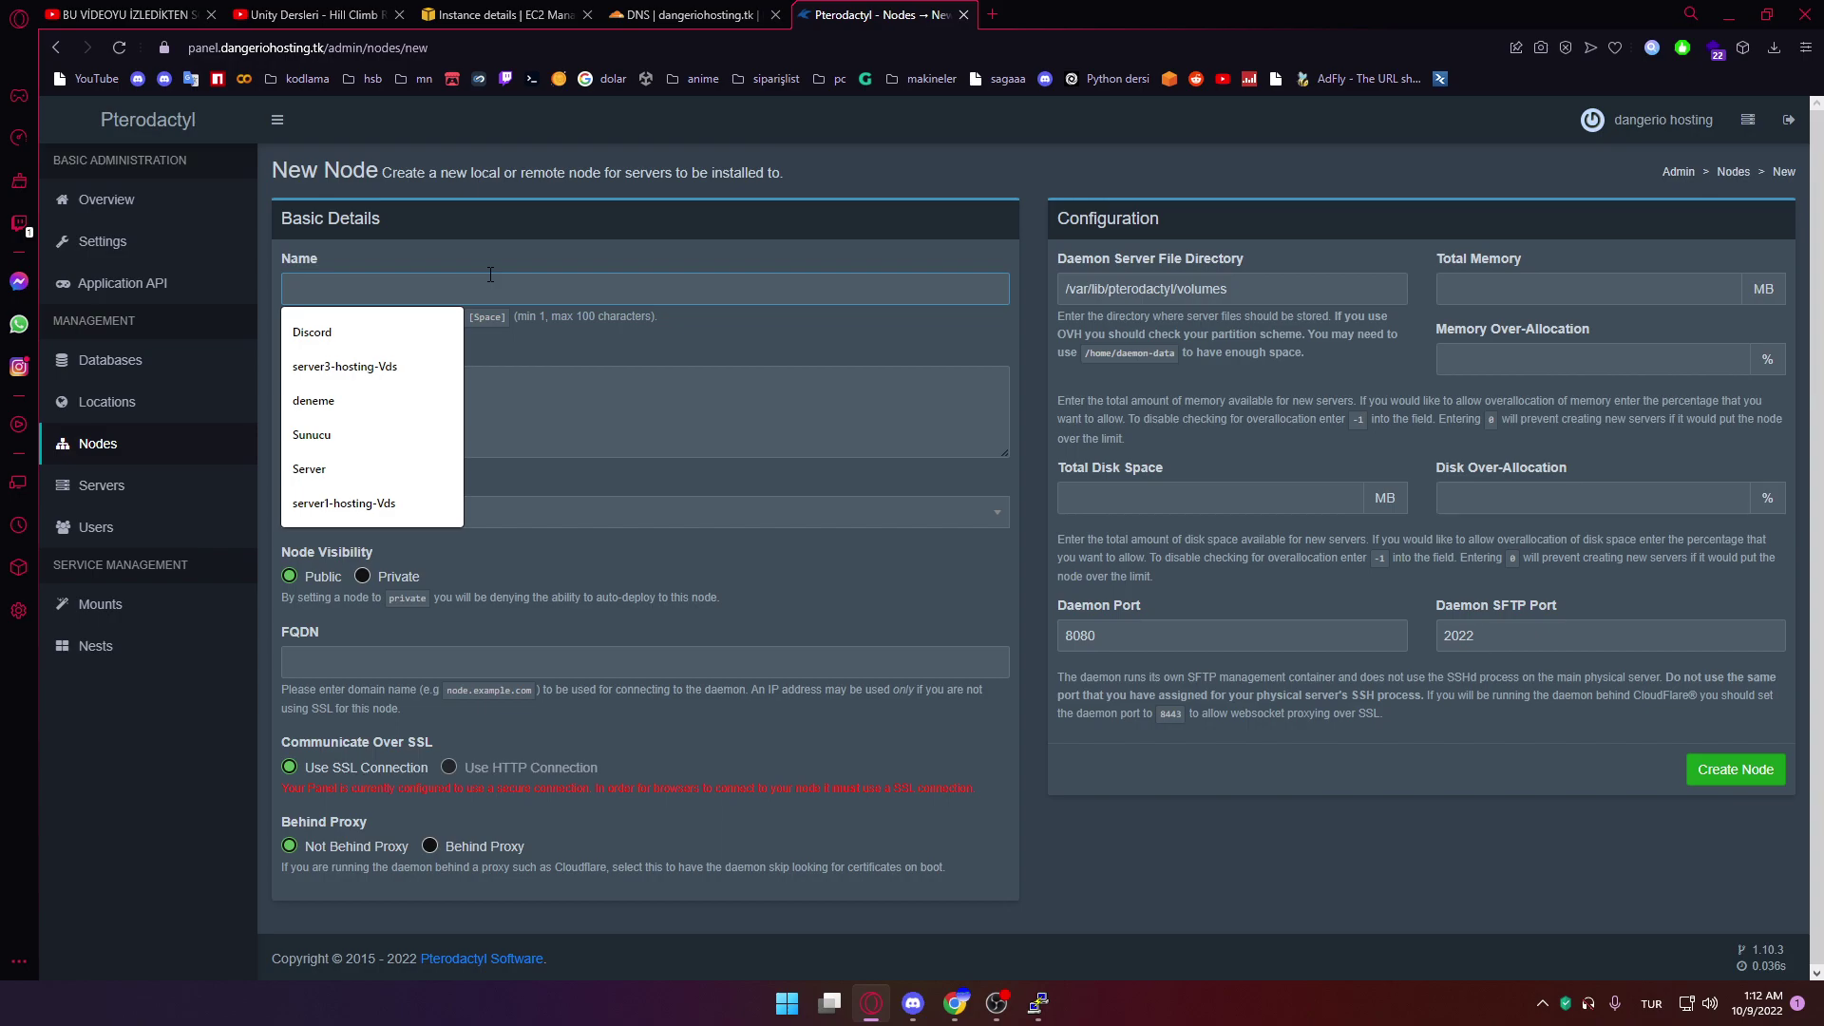
type("Main")
left_click(323, 332)
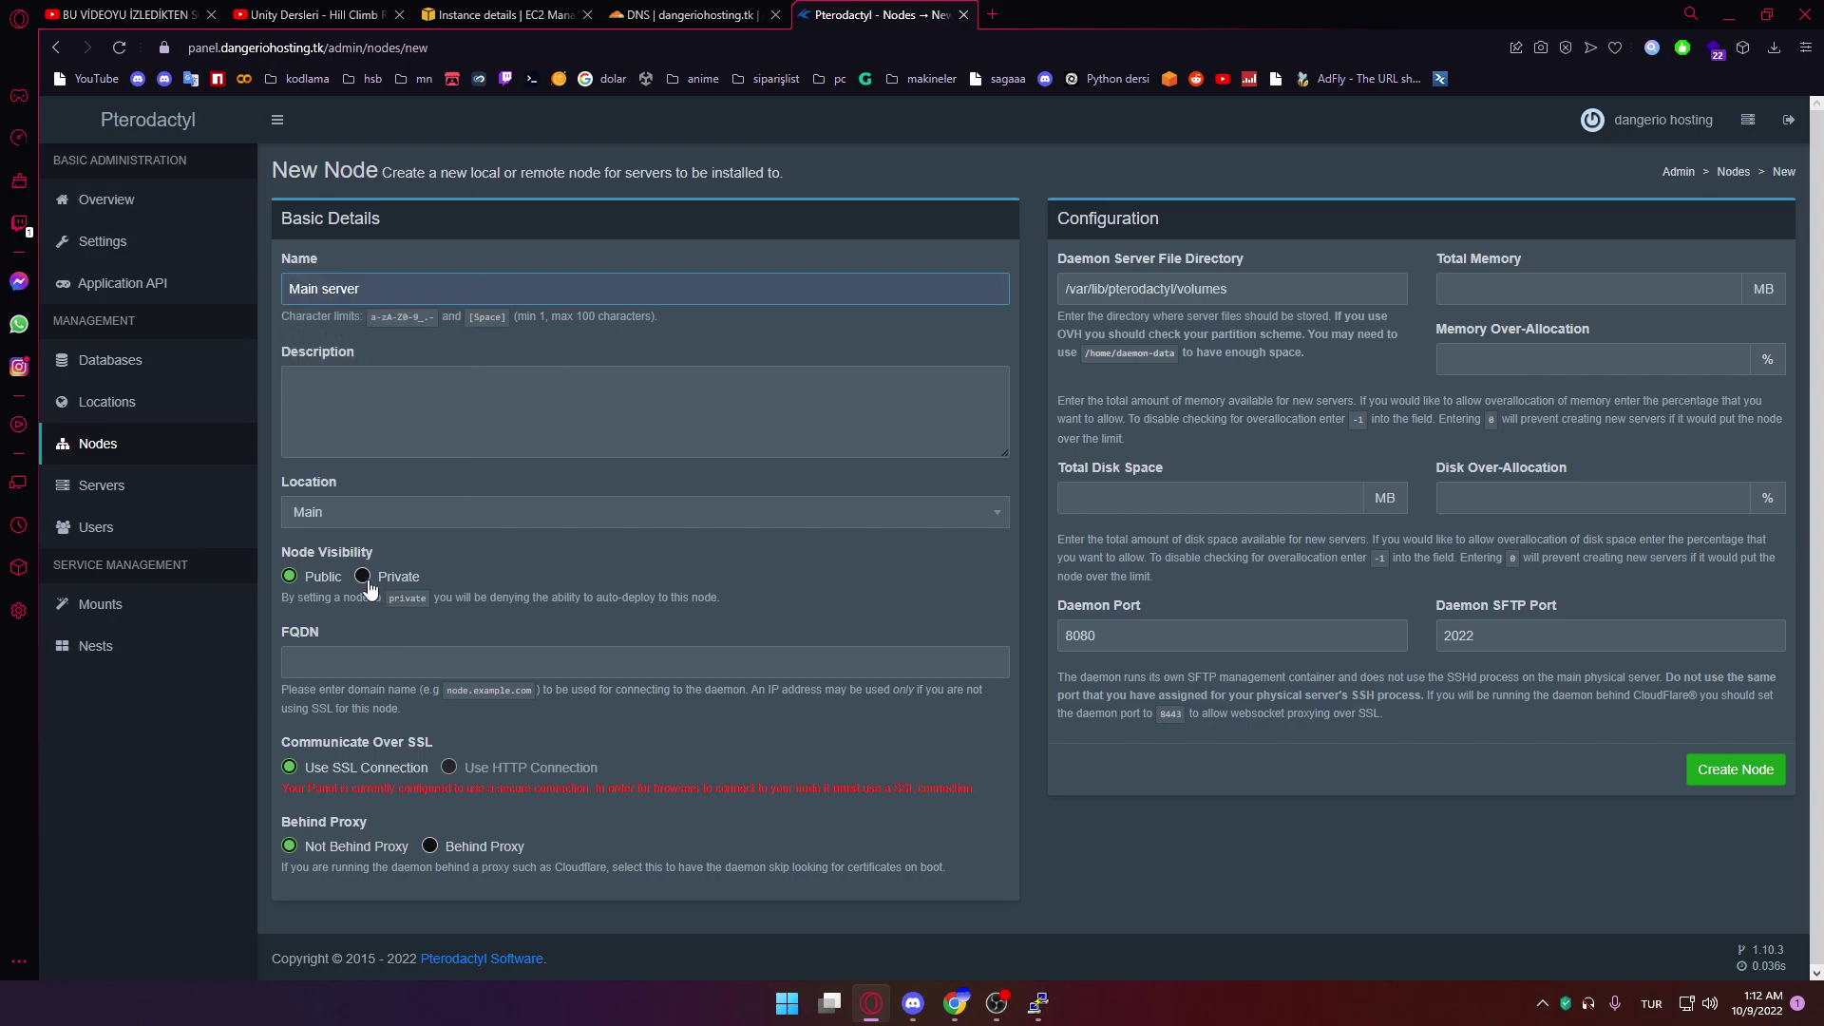
left_click(399, 662)
type("server1.dangeriohosting.tk")
Give the node 500 MB memory, 10024 MB disk, 0 over-allocation, and create it
left_click(1671, 288)
type("500")
left_click(1619, 358)
type("0")
left_click(1558, 497)
type("0")
left_click(1285, 510)
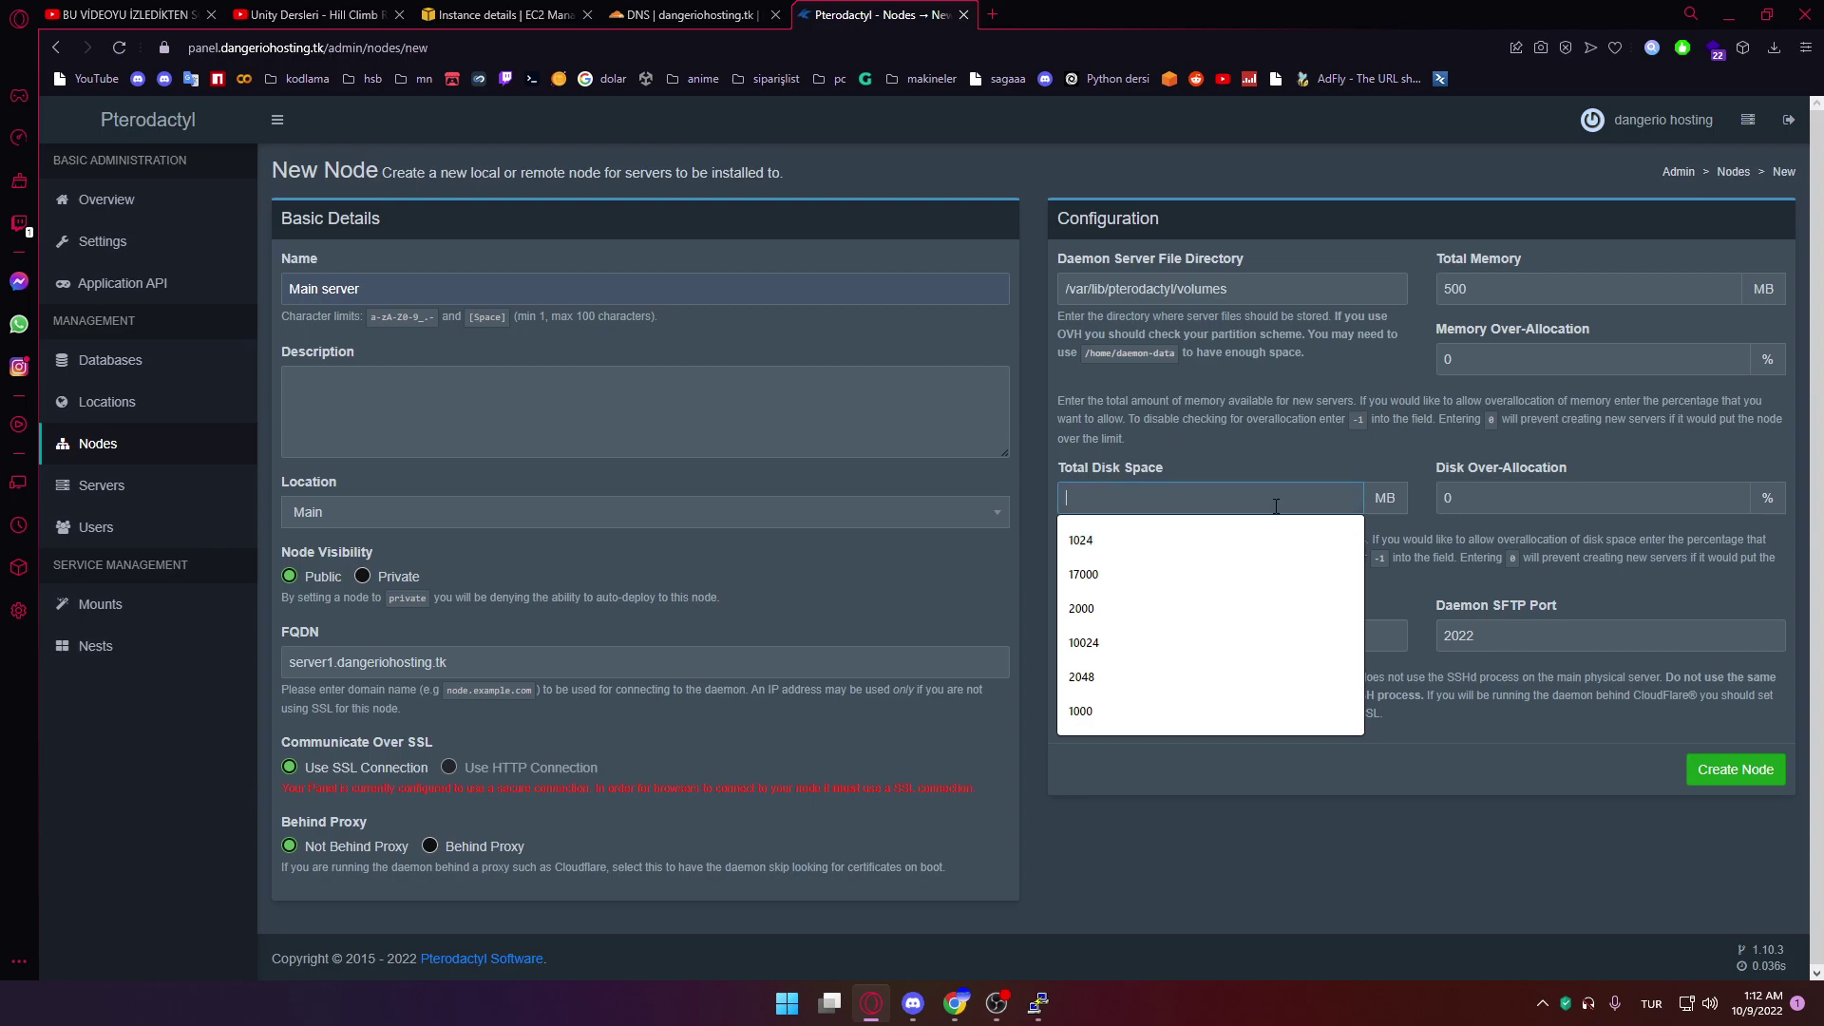
type("10")
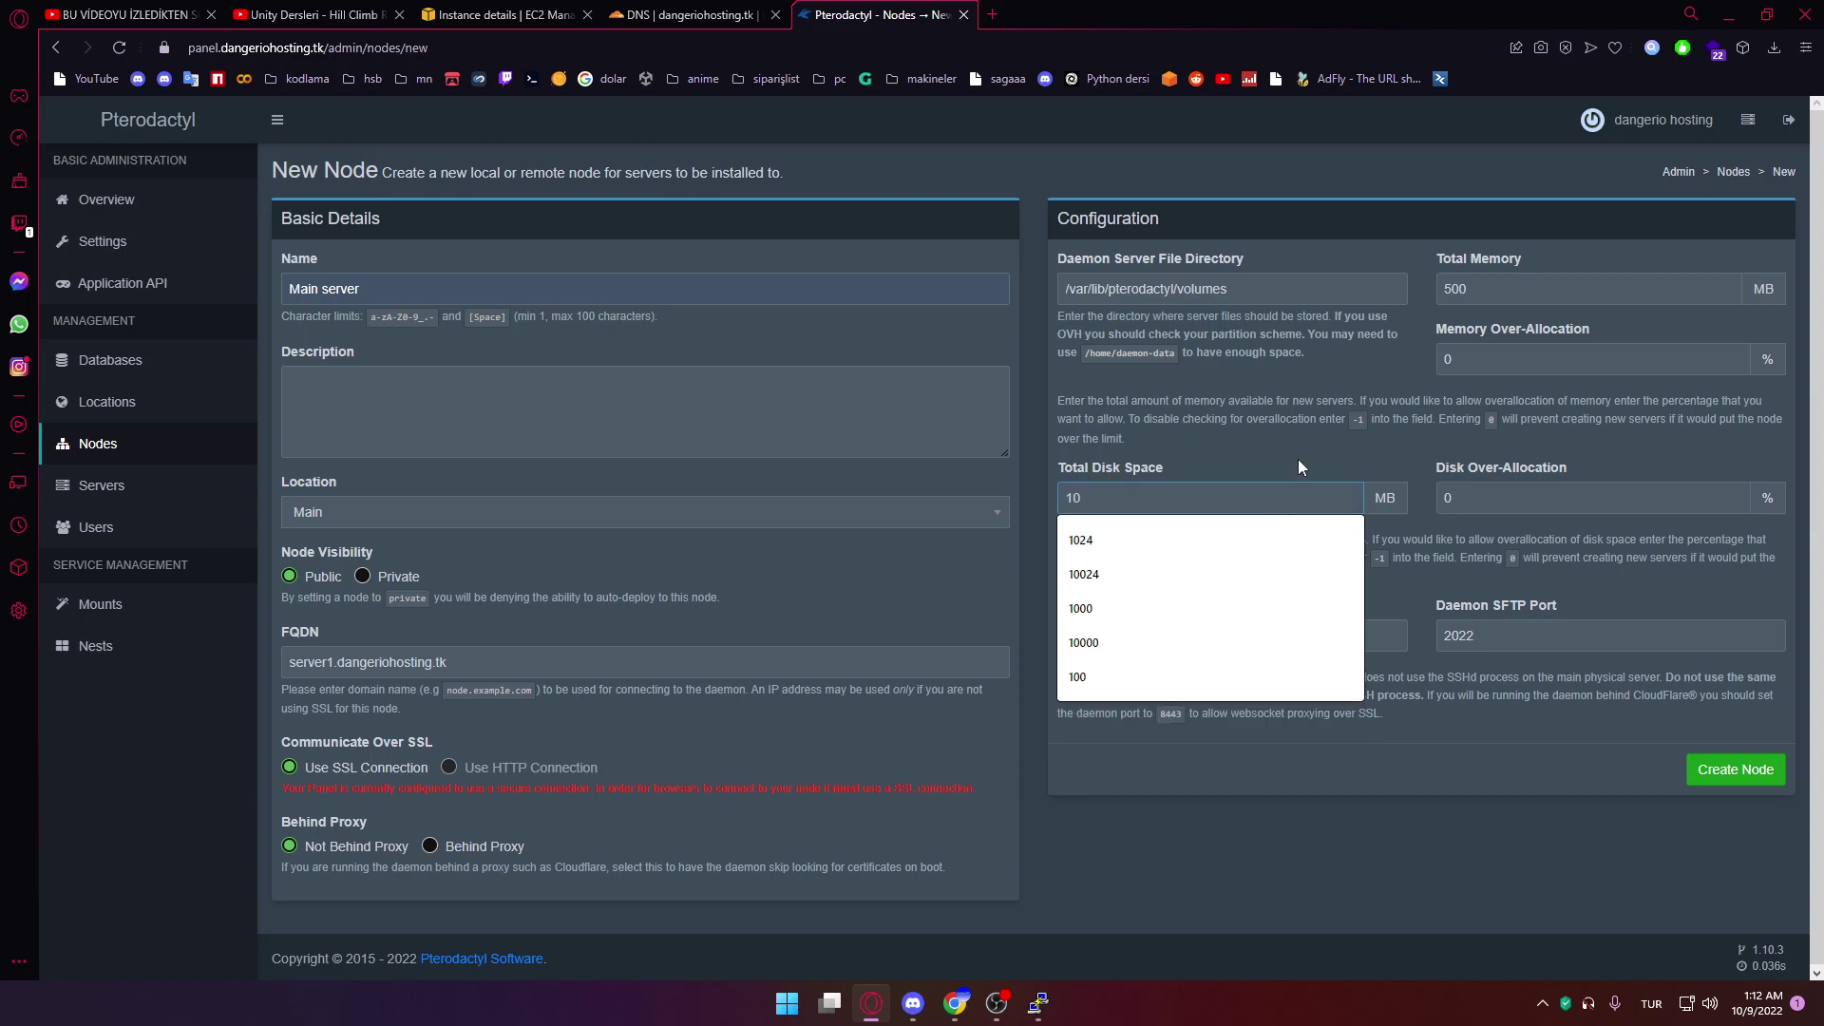
type("024")
left_click(1765, 771)
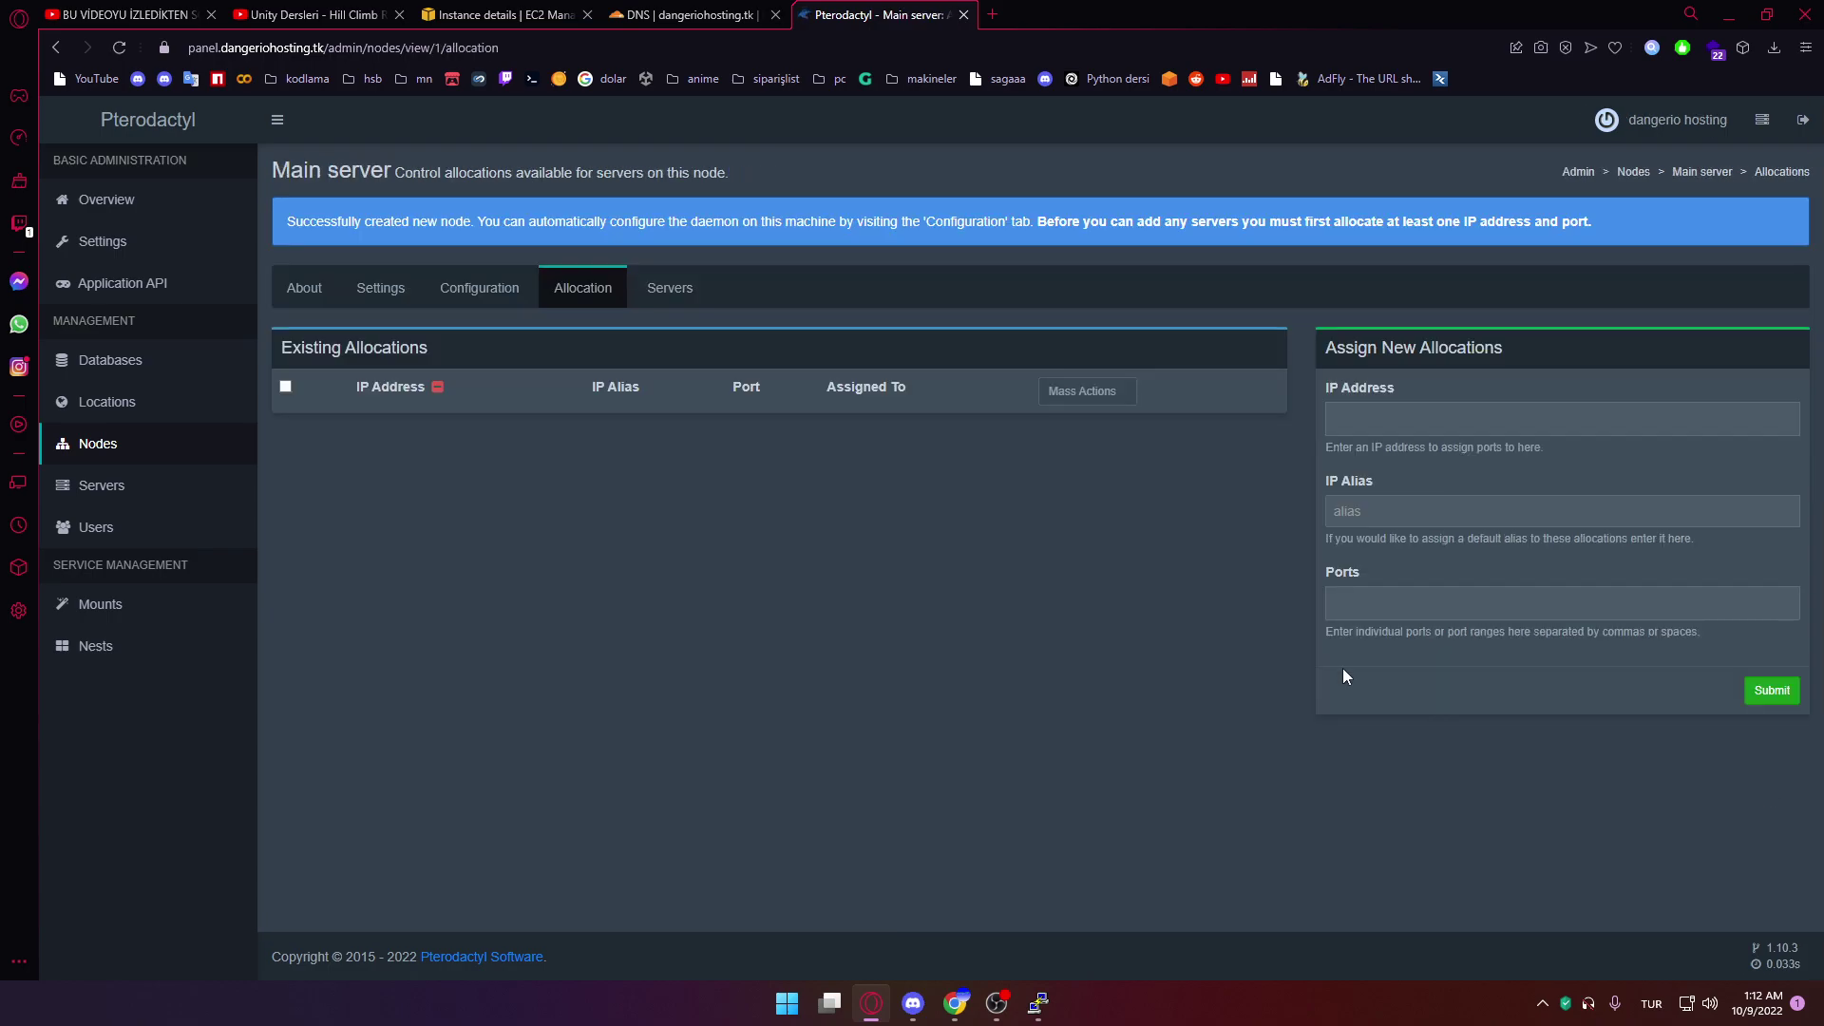
left_click(760, 16)
key("ctrl+shift+Tab")
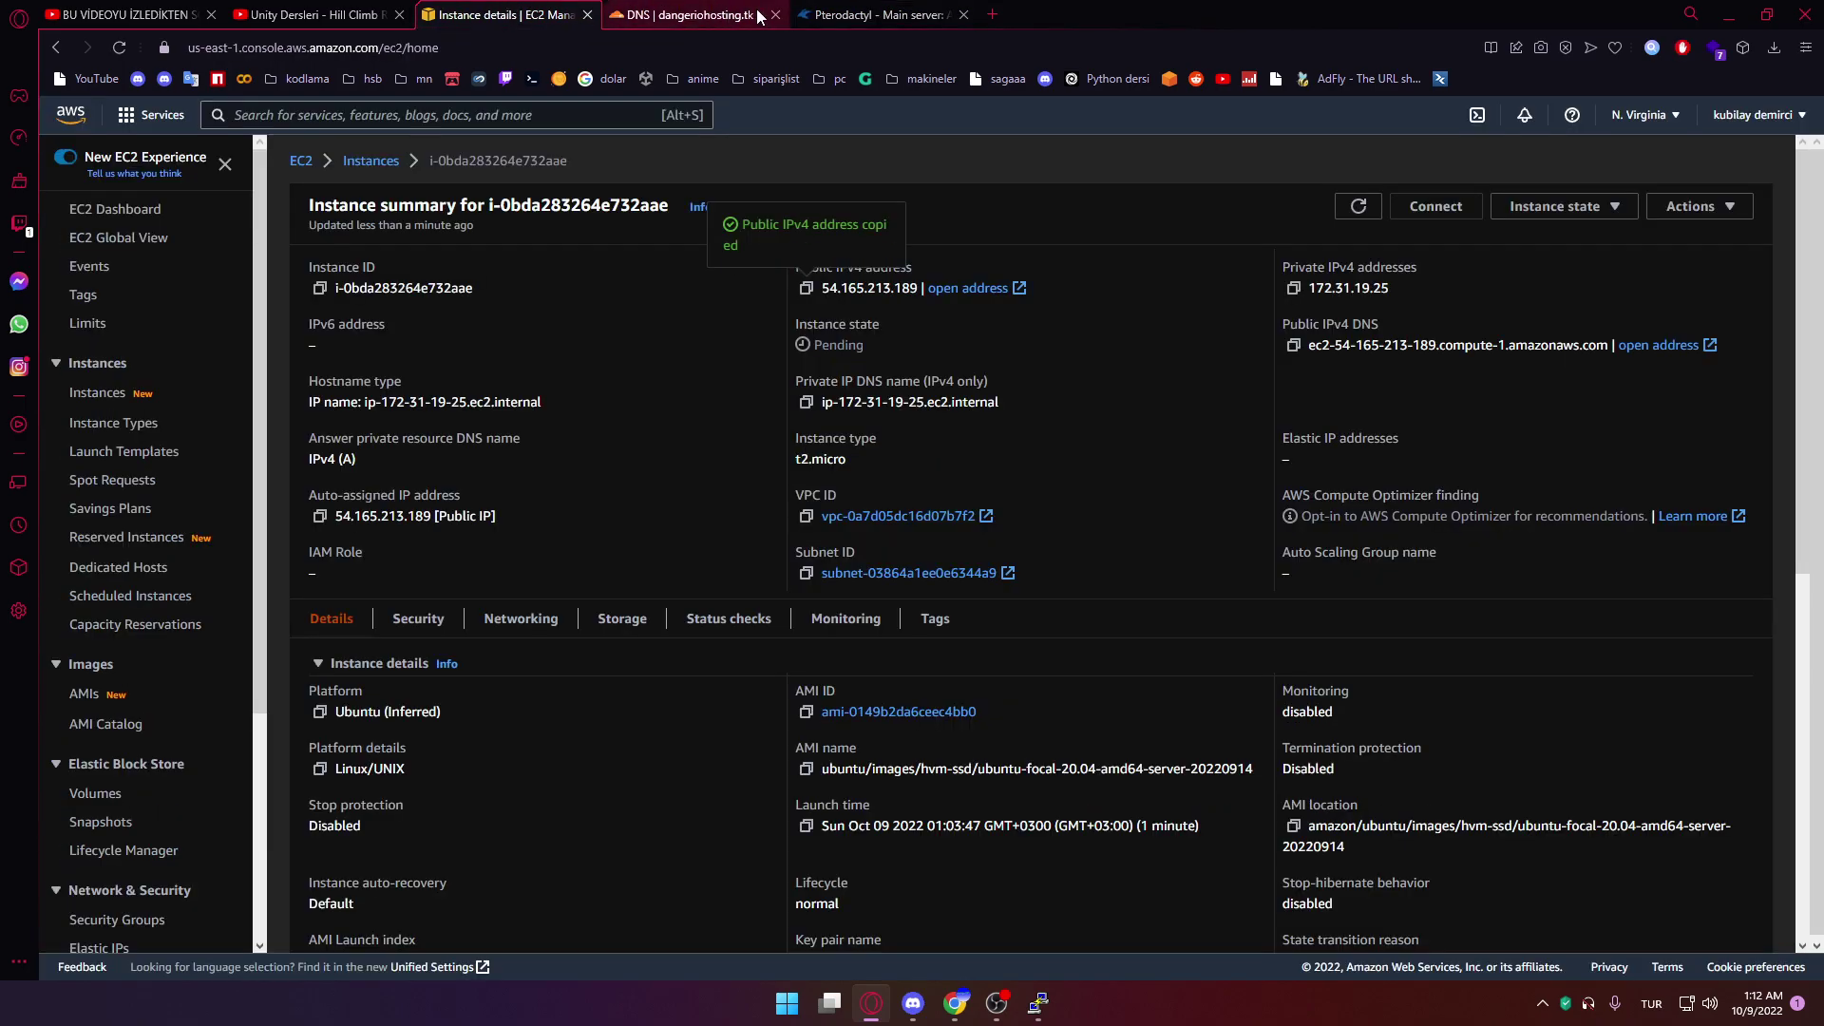
Close the DNS tab and open the instance's security group from its Security details
middle_click(762, 21)
left_click(419, 620)
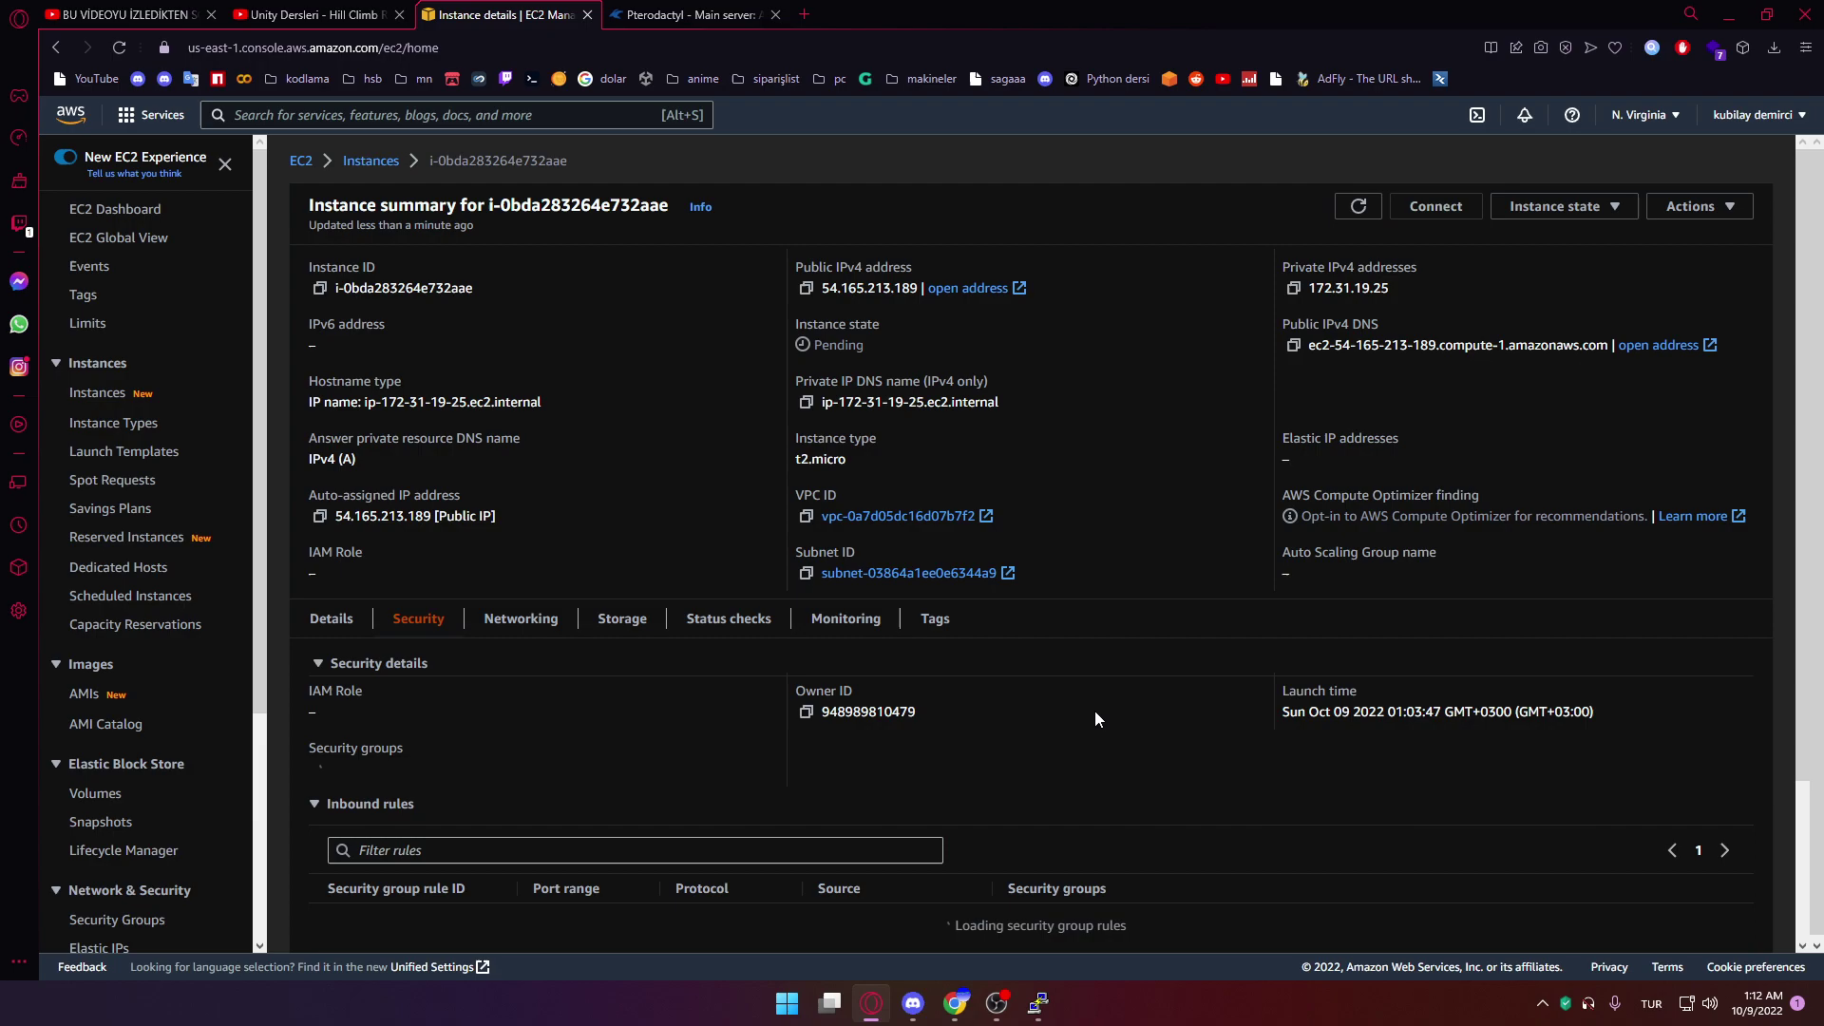
scroll(1092, 719, "down", 3)
left_click(445, 542)
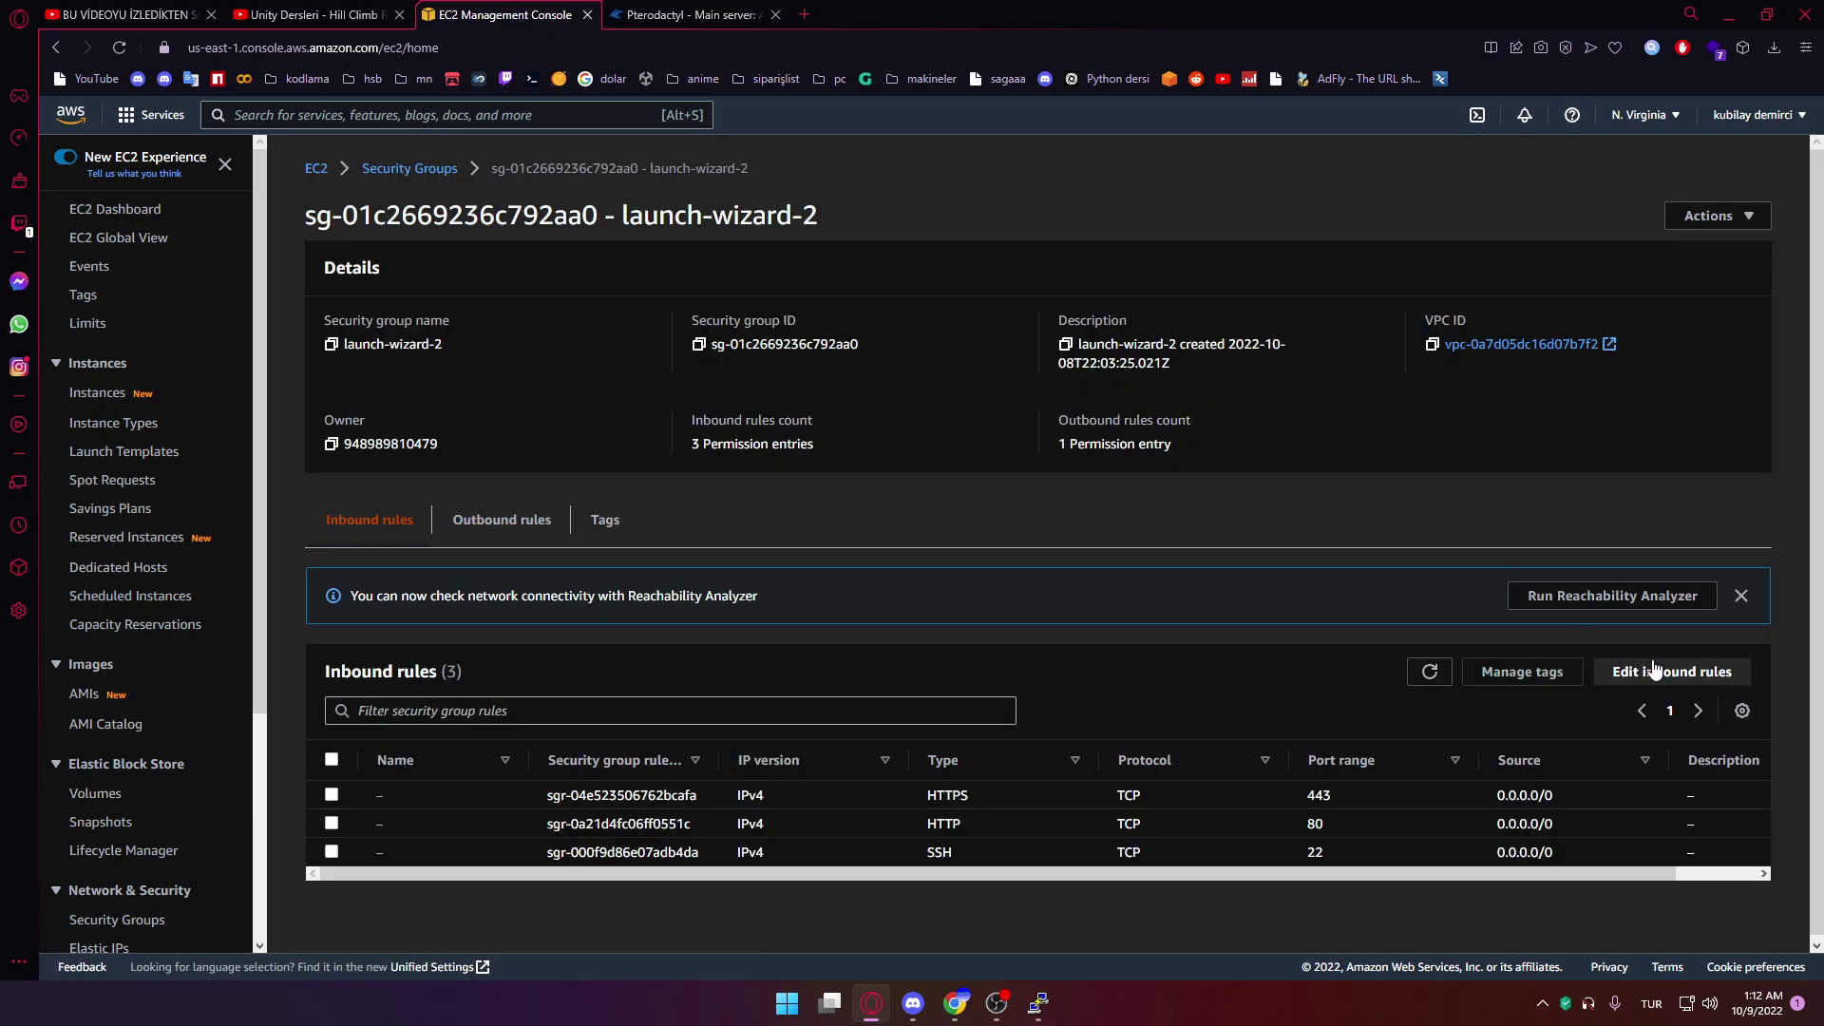
Add eight new inbound rules in the security group's inbound rules editor
left_click(1672, 670)
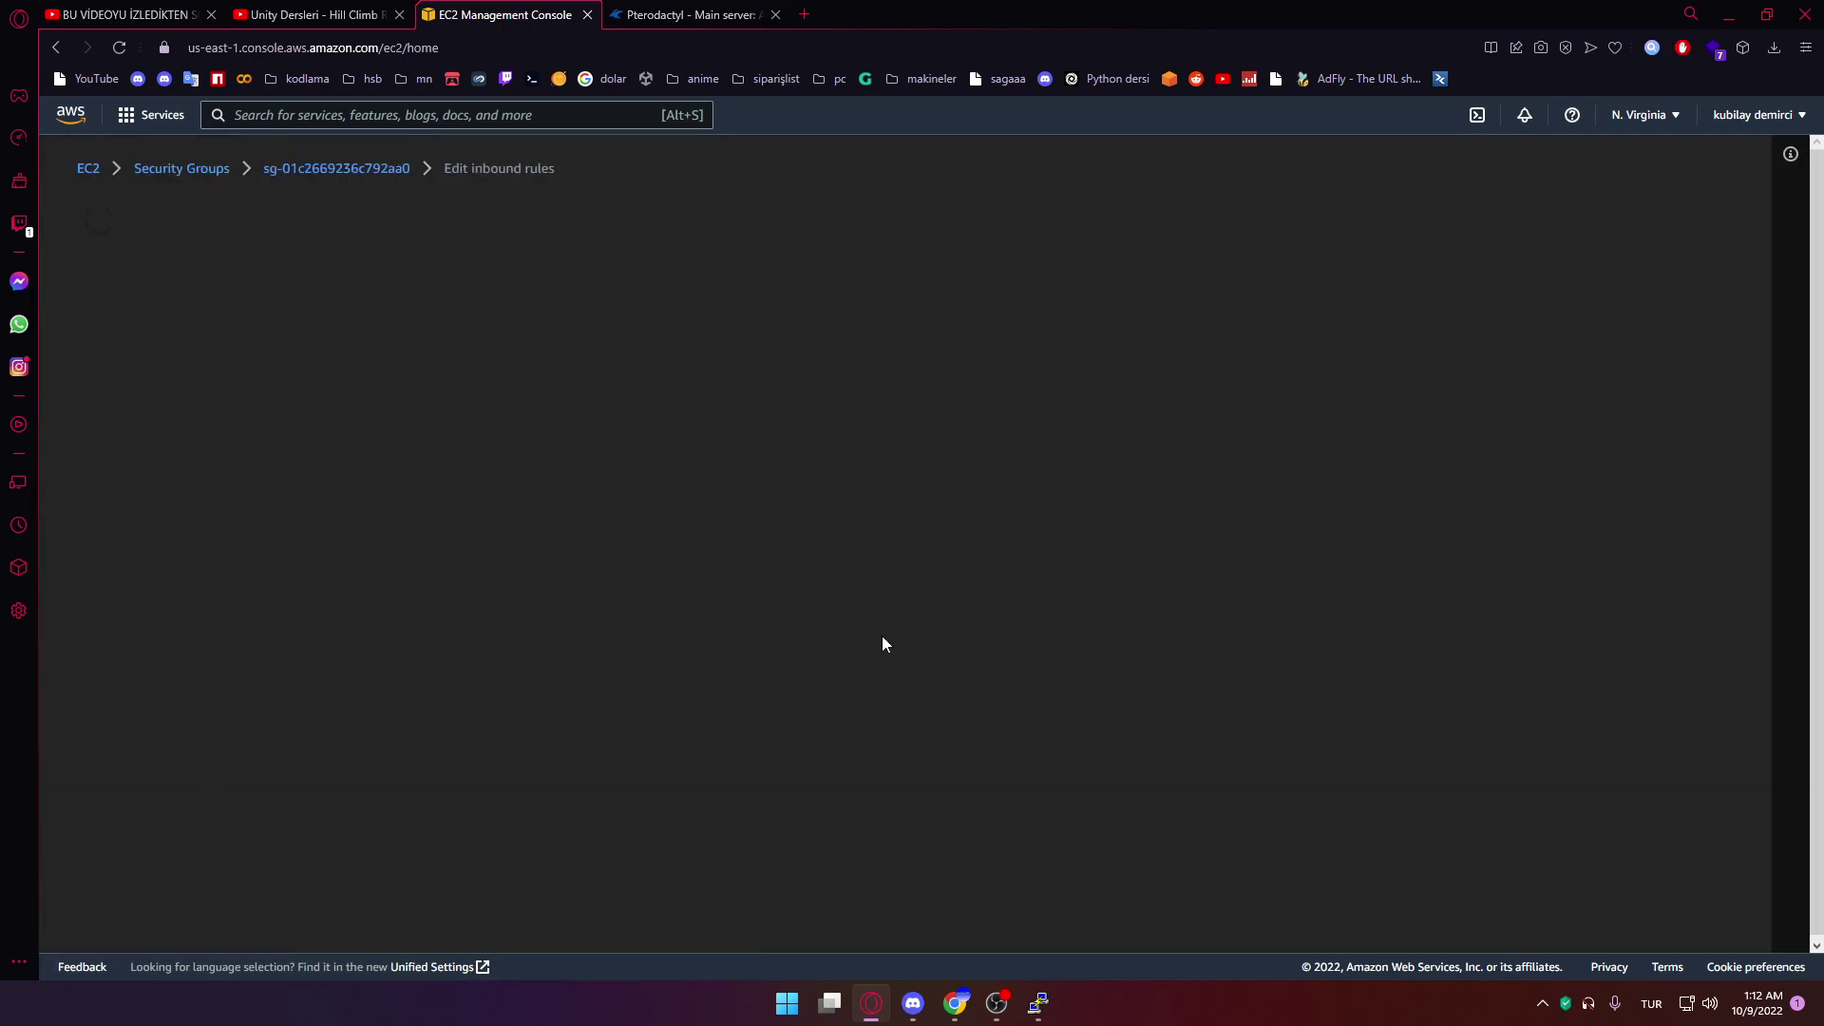
left_click(143, 642)
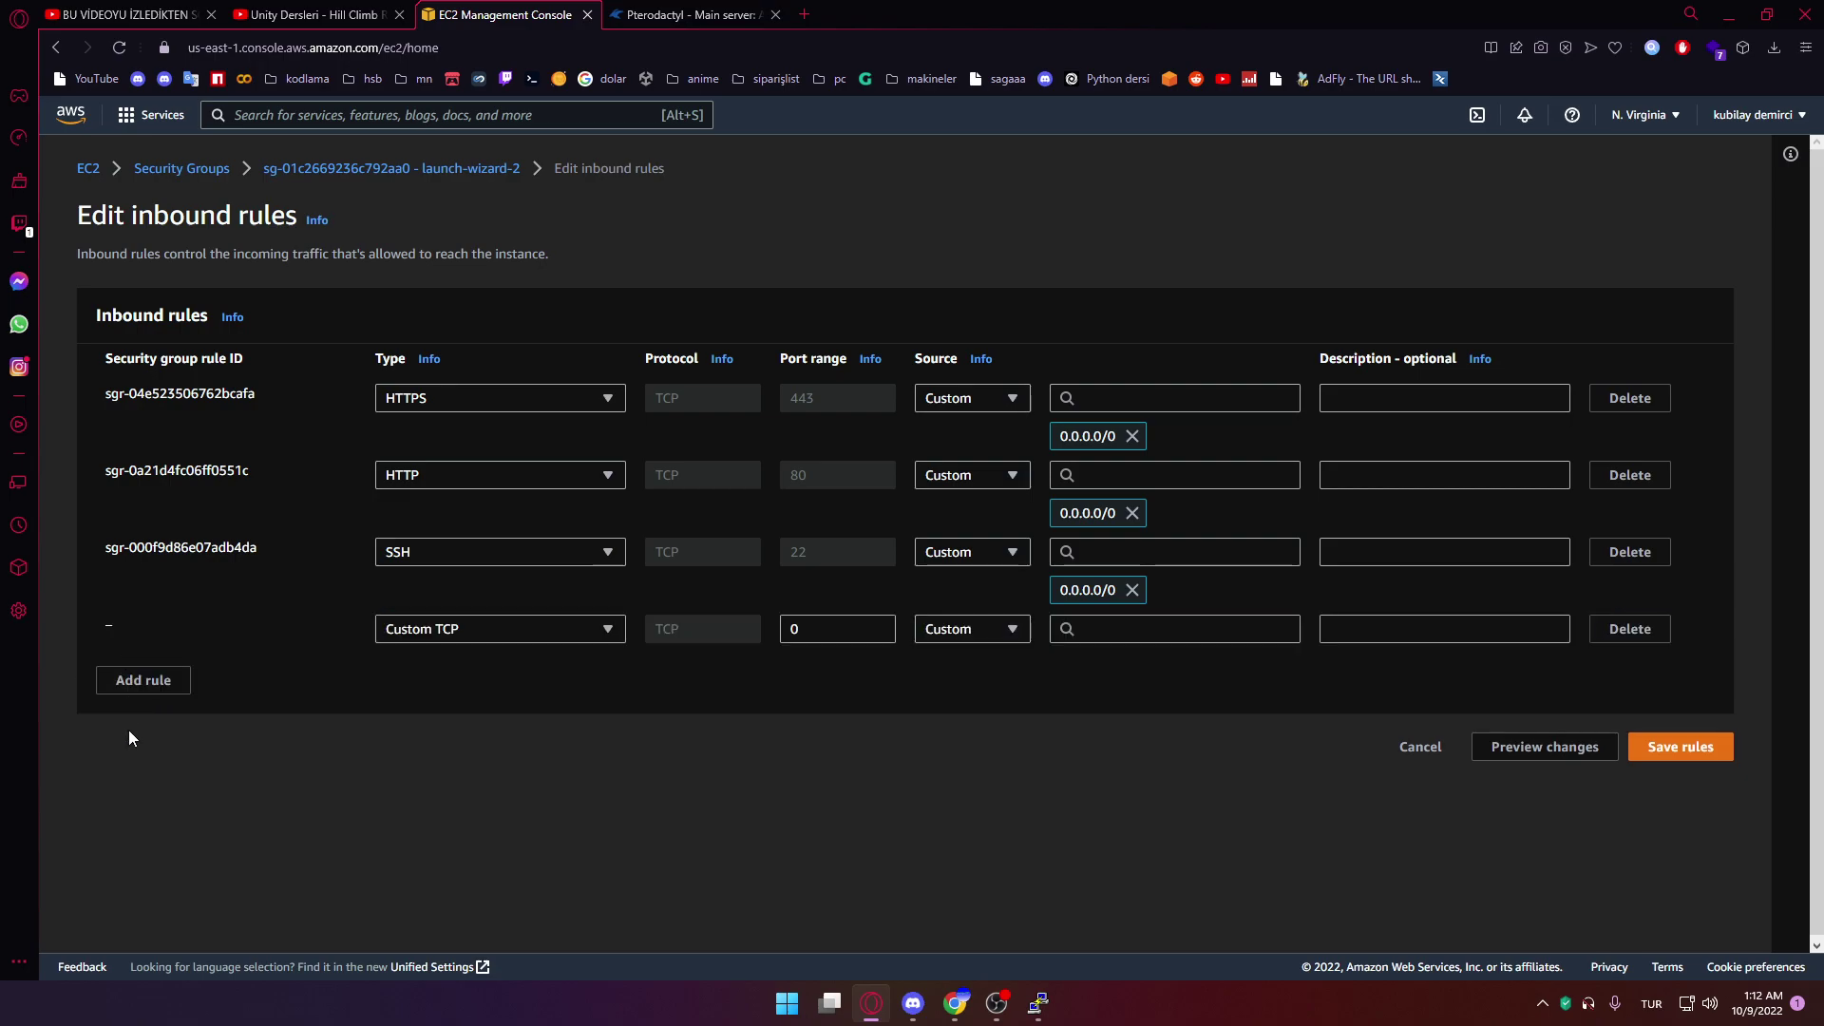
left_click(158, 688)
left_click(157, 719)
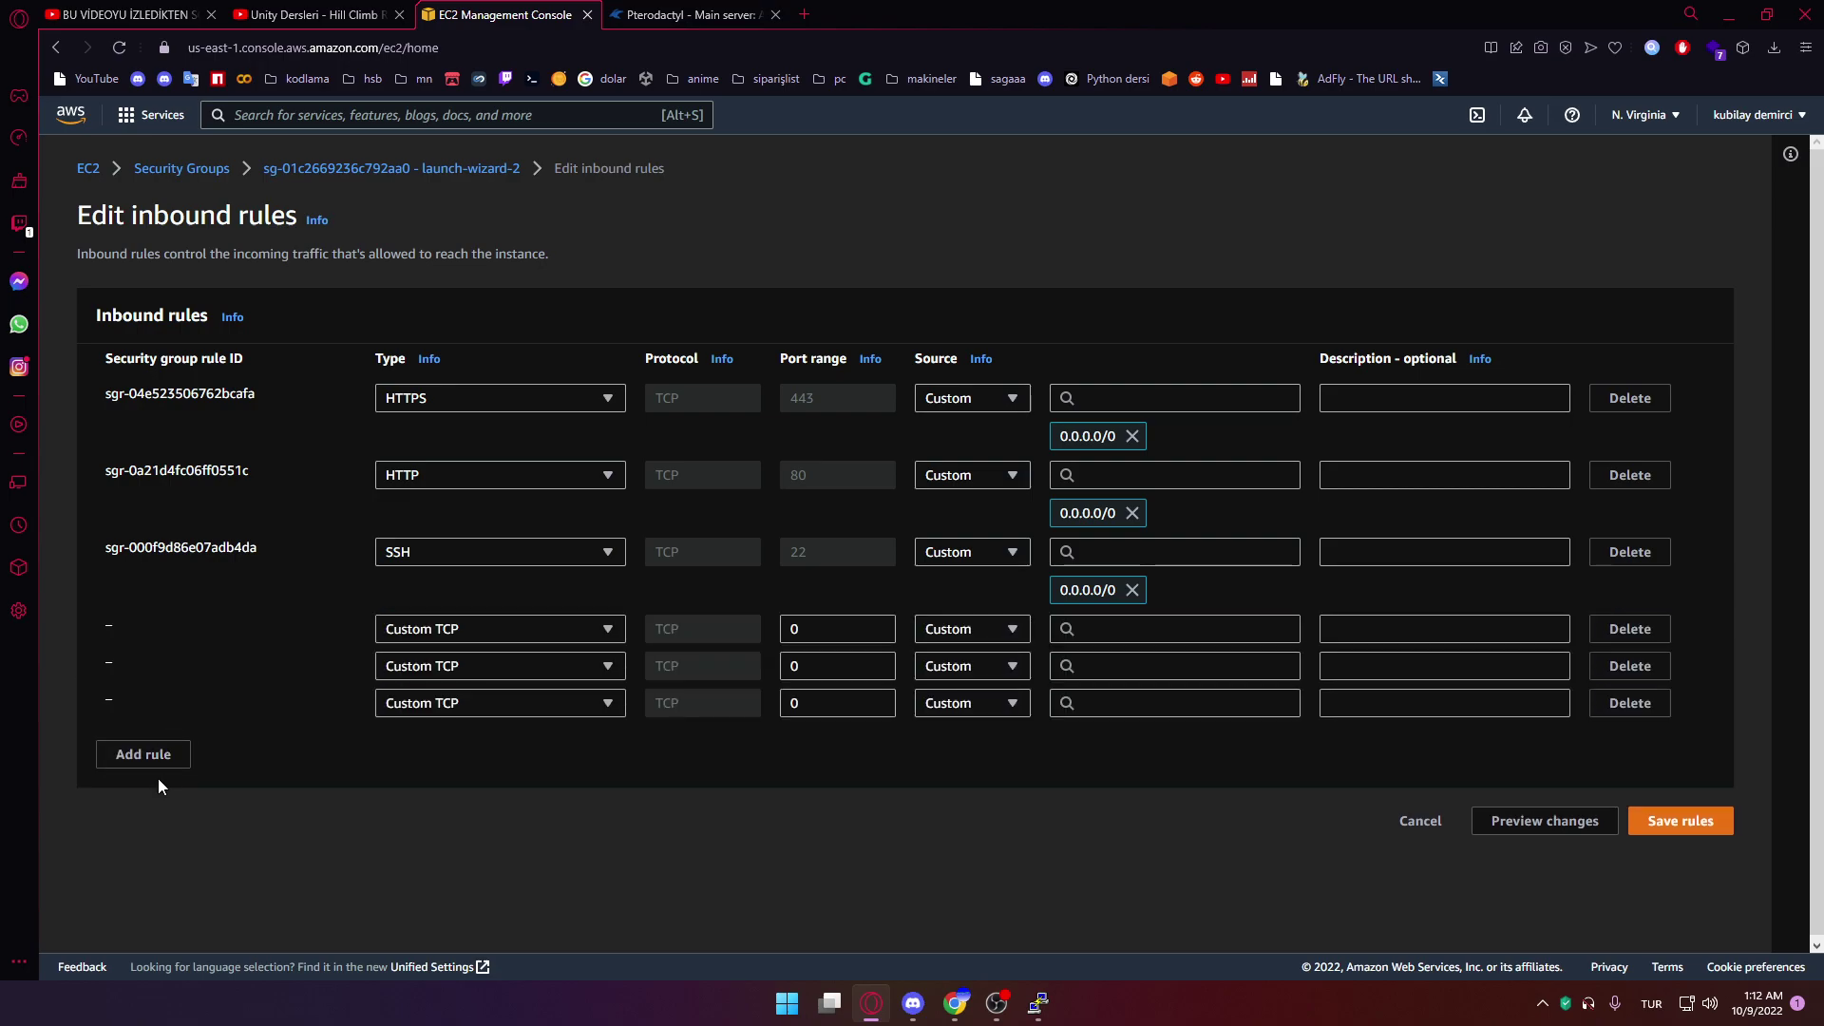
left_click(160, 758)
left_click(157, 791)
left_click(146, 827)
left_click(145, 864)
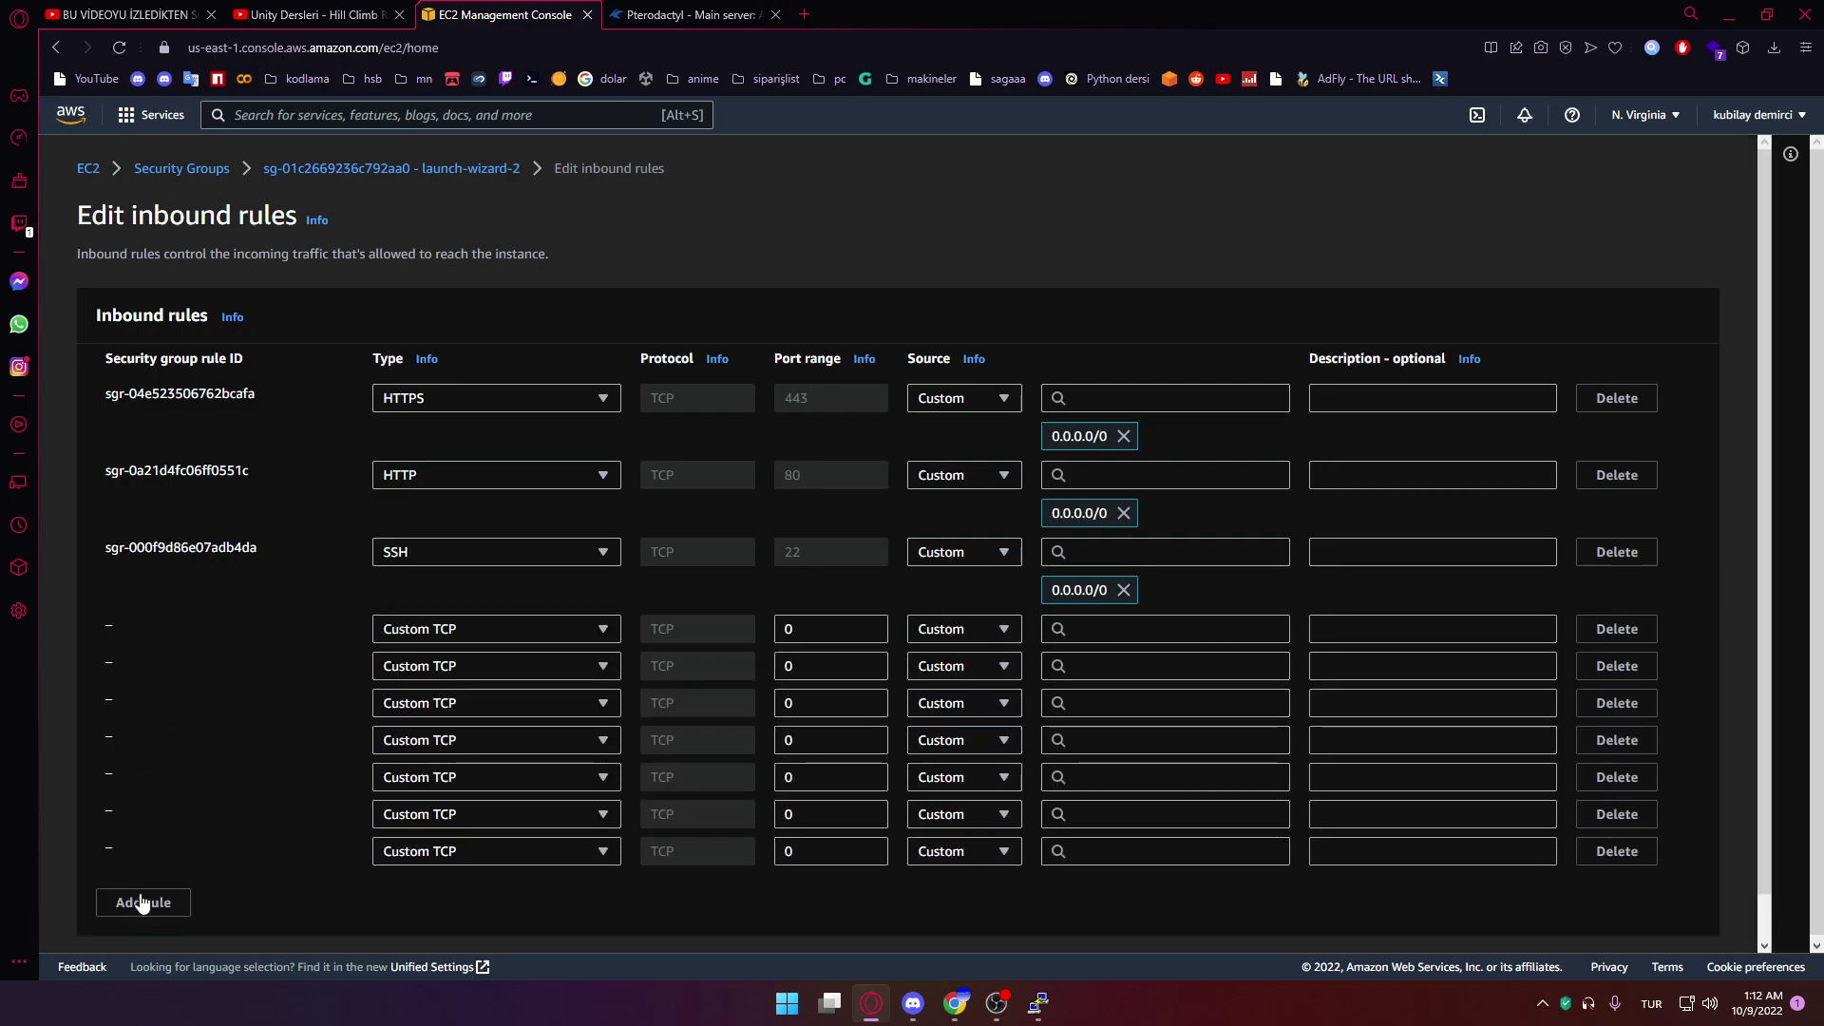
left_click(146, 901)
Enter port 8080 and 2022 in the first two rules and 5000 in the remaining six
double_click(806, 629)
type("8080")
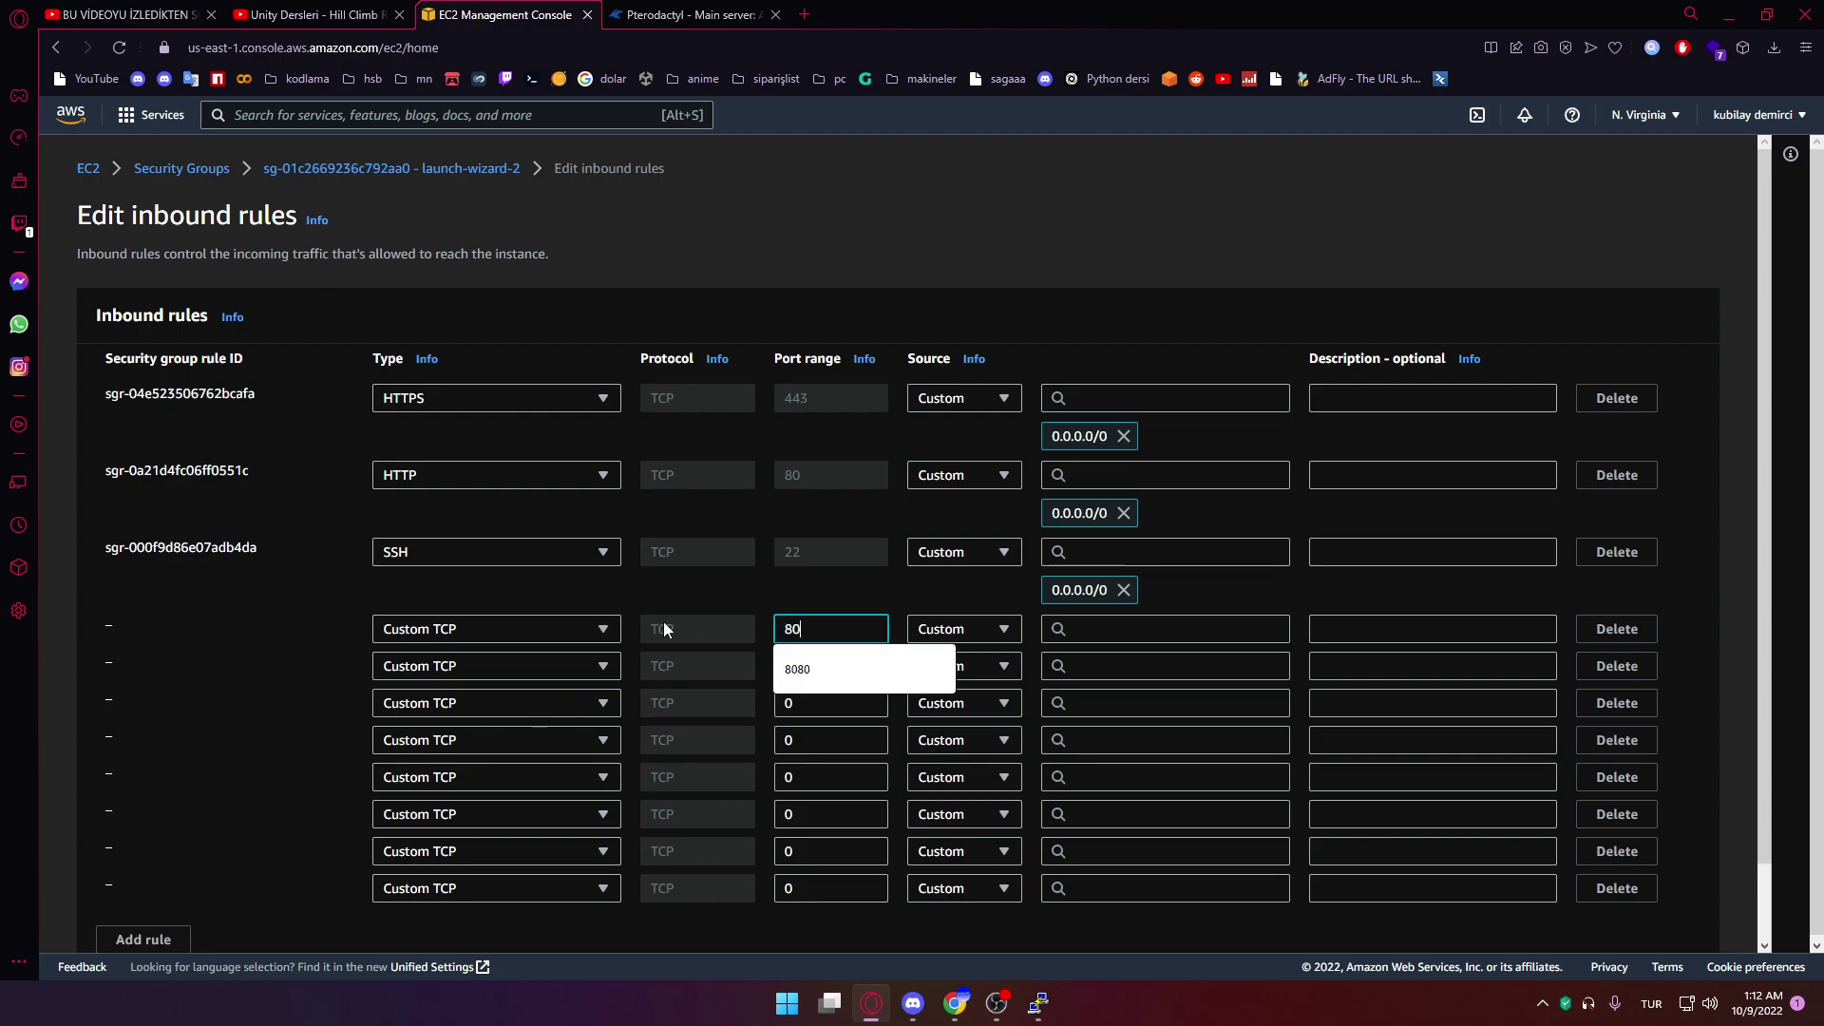
key("Tab")
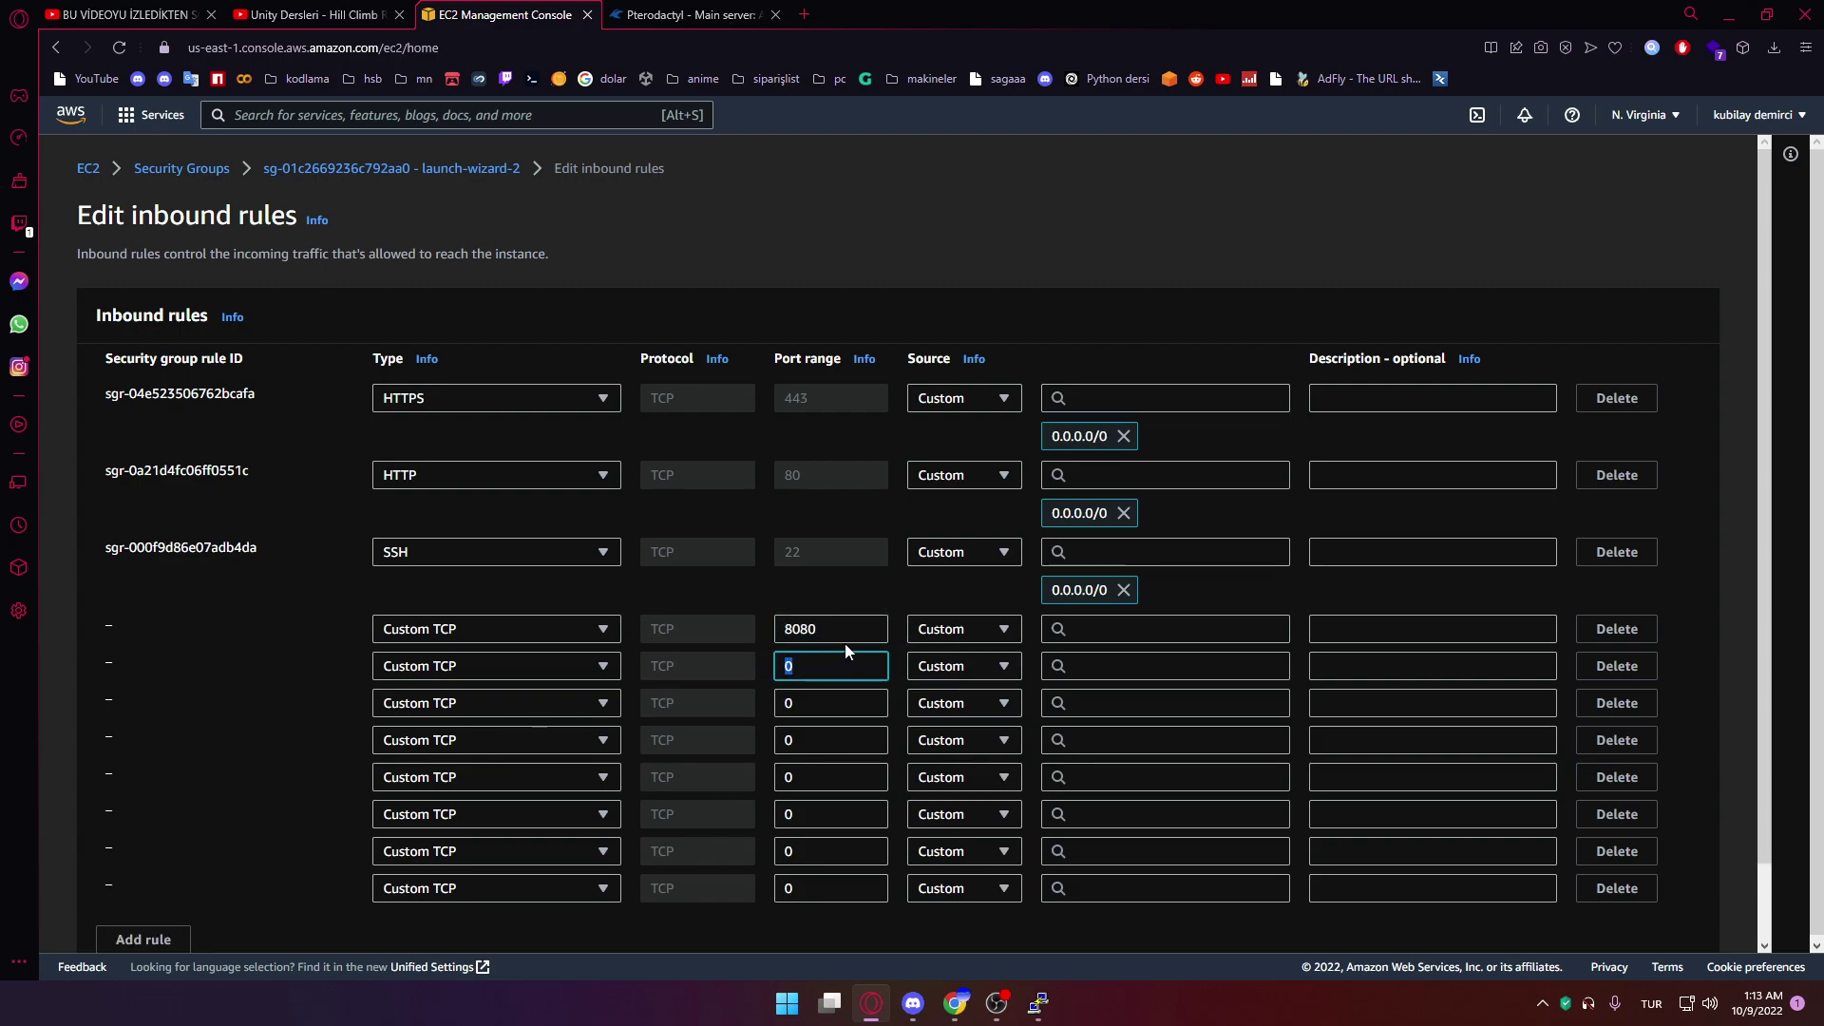
type("2022")
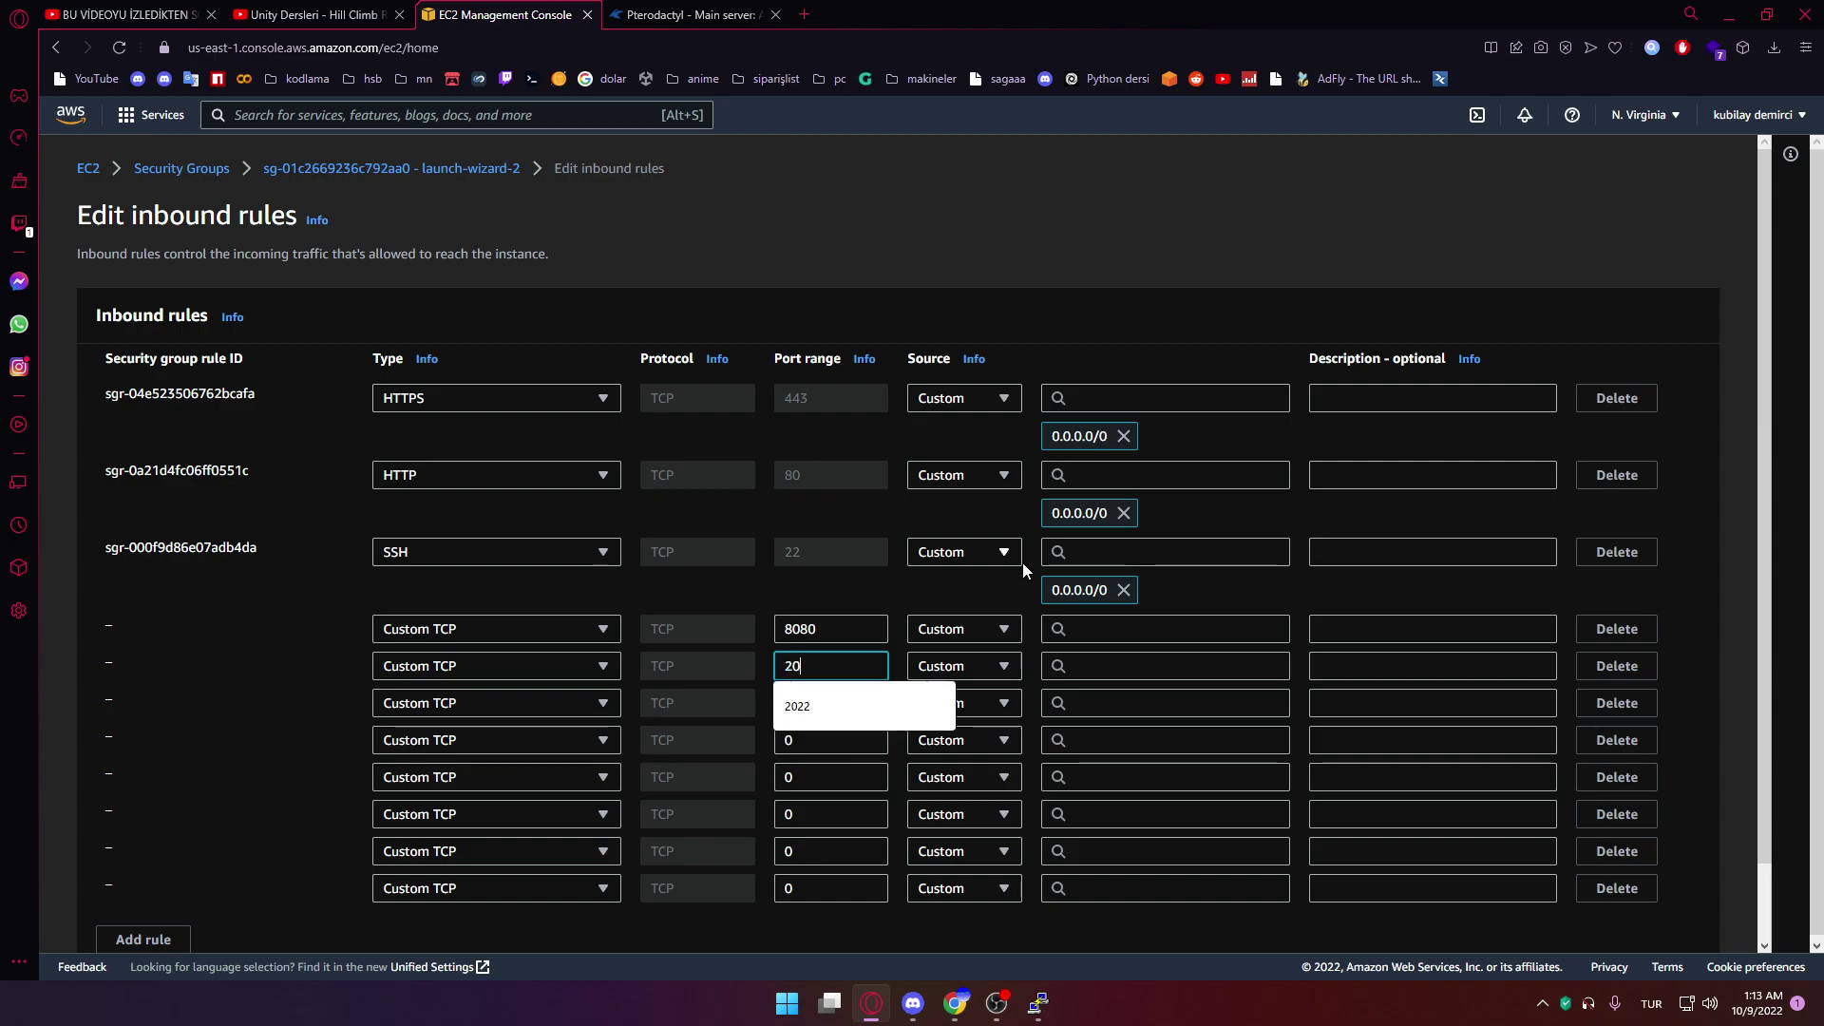
key("Tab")
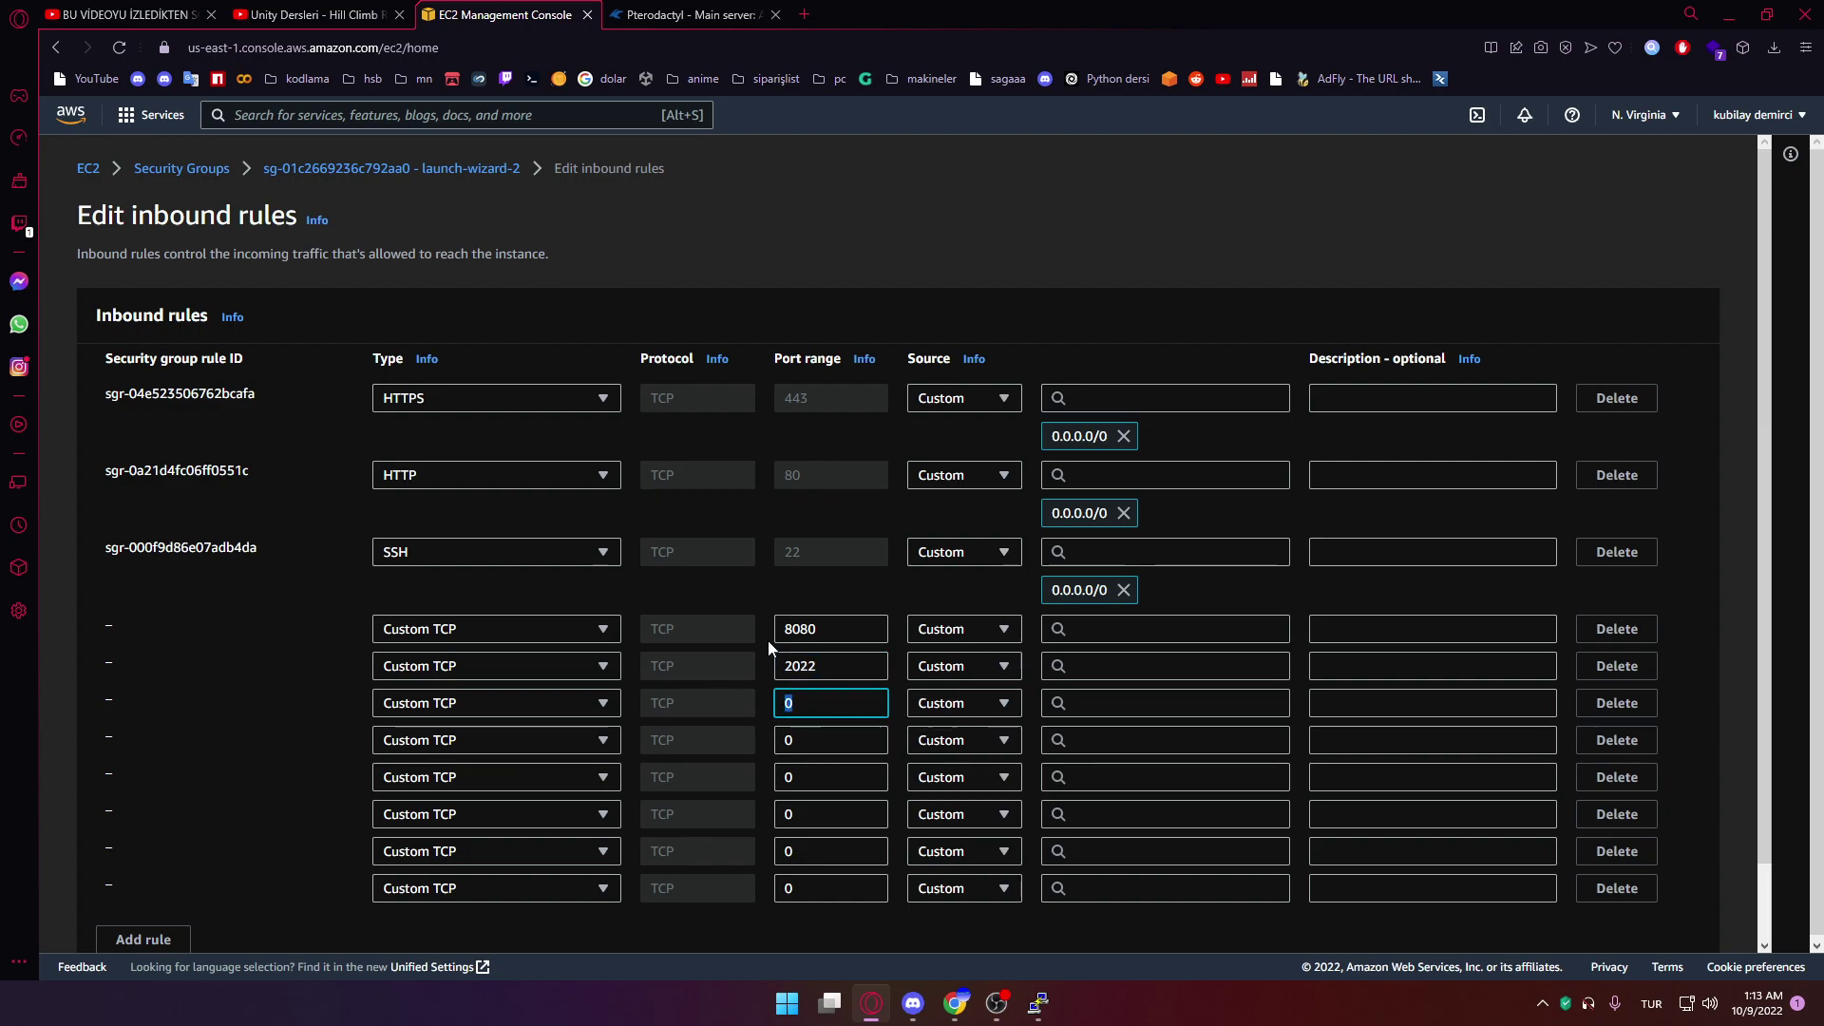
type("5000")
key("ctrl+a")
key("ctrl+c")
key("Tab")
key("ctrl+v")
key("Tab")
key("ctrl+v")
key("Tab")
key("ctrl+v")
key("Tab")
key("ctrl+v")
key("Tab")
key("ctrl+v")
Change the last five rules' ports to 5001 through 5005
left_click(846, 740)
key("BackSpace")
type("1")
left_click(866, 778)
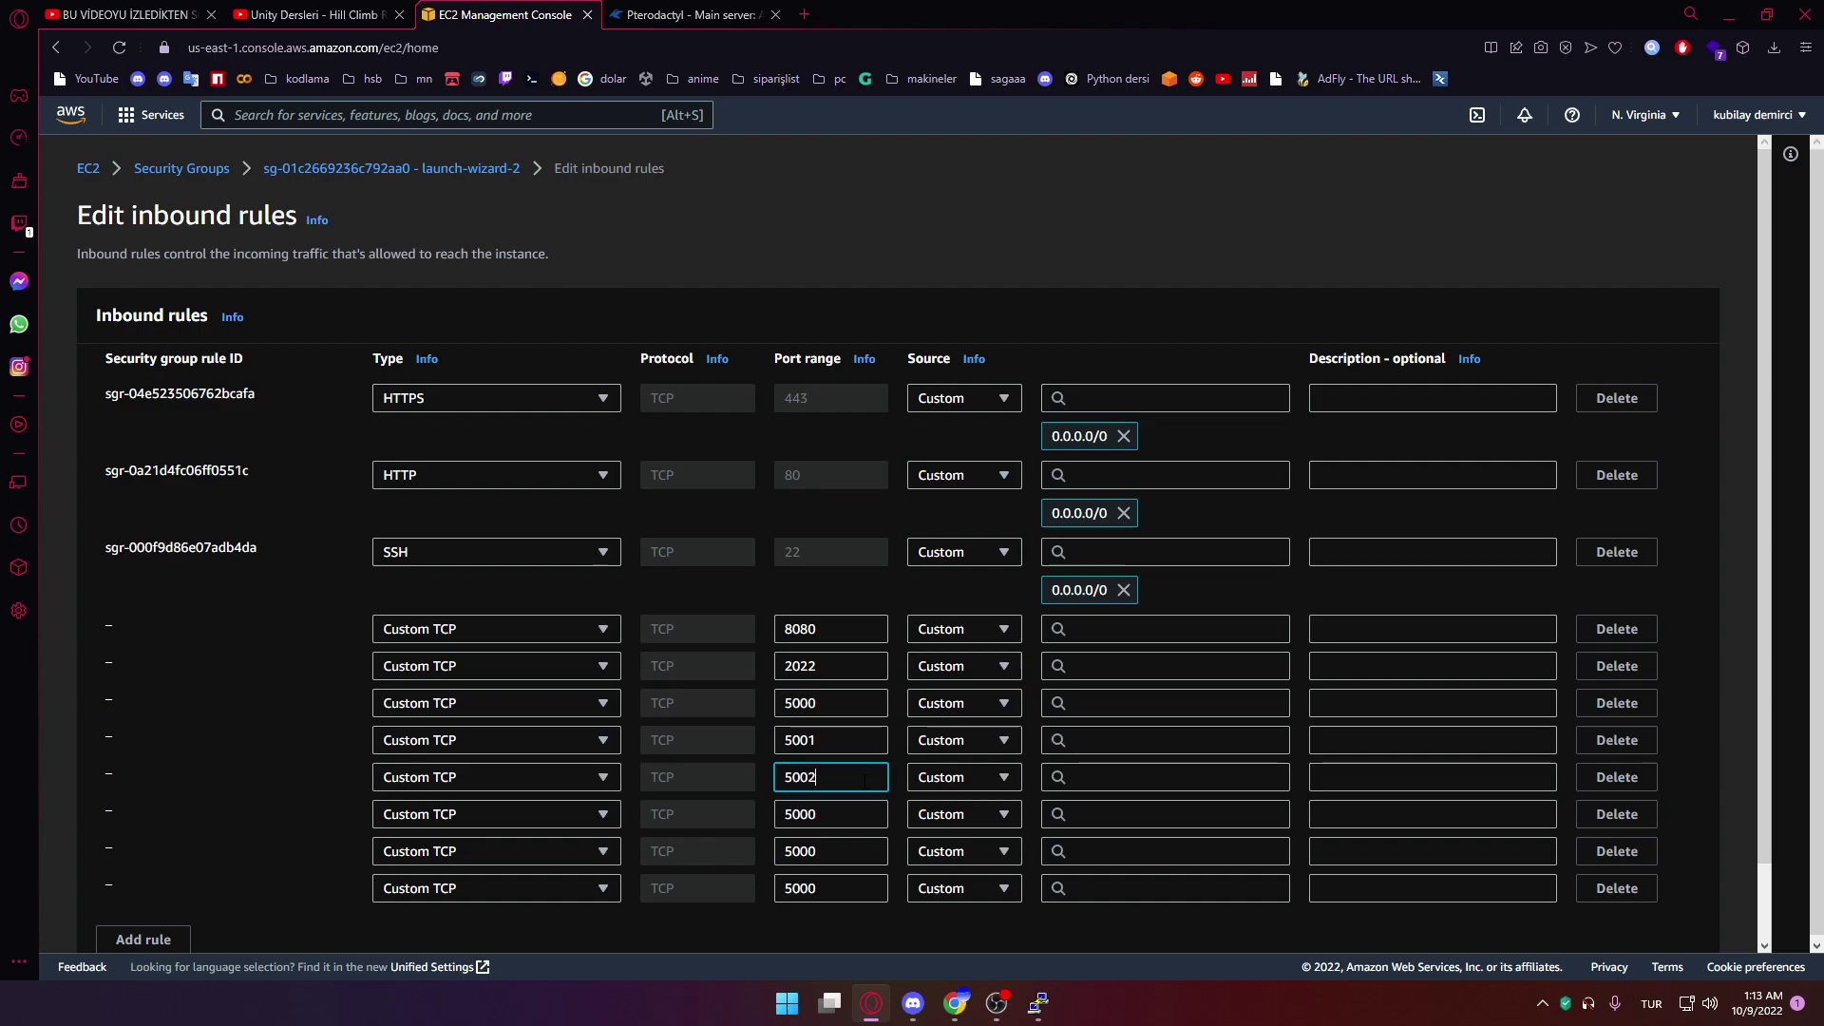
left_click(841, 812)
key("BackSpace")
left_click(863, 852)
left_click(853, 888)
key("BackSpace")
Set source 0.0.0.0/0 on all eight port rules and save the inbound rules
left_click(1099, 627)
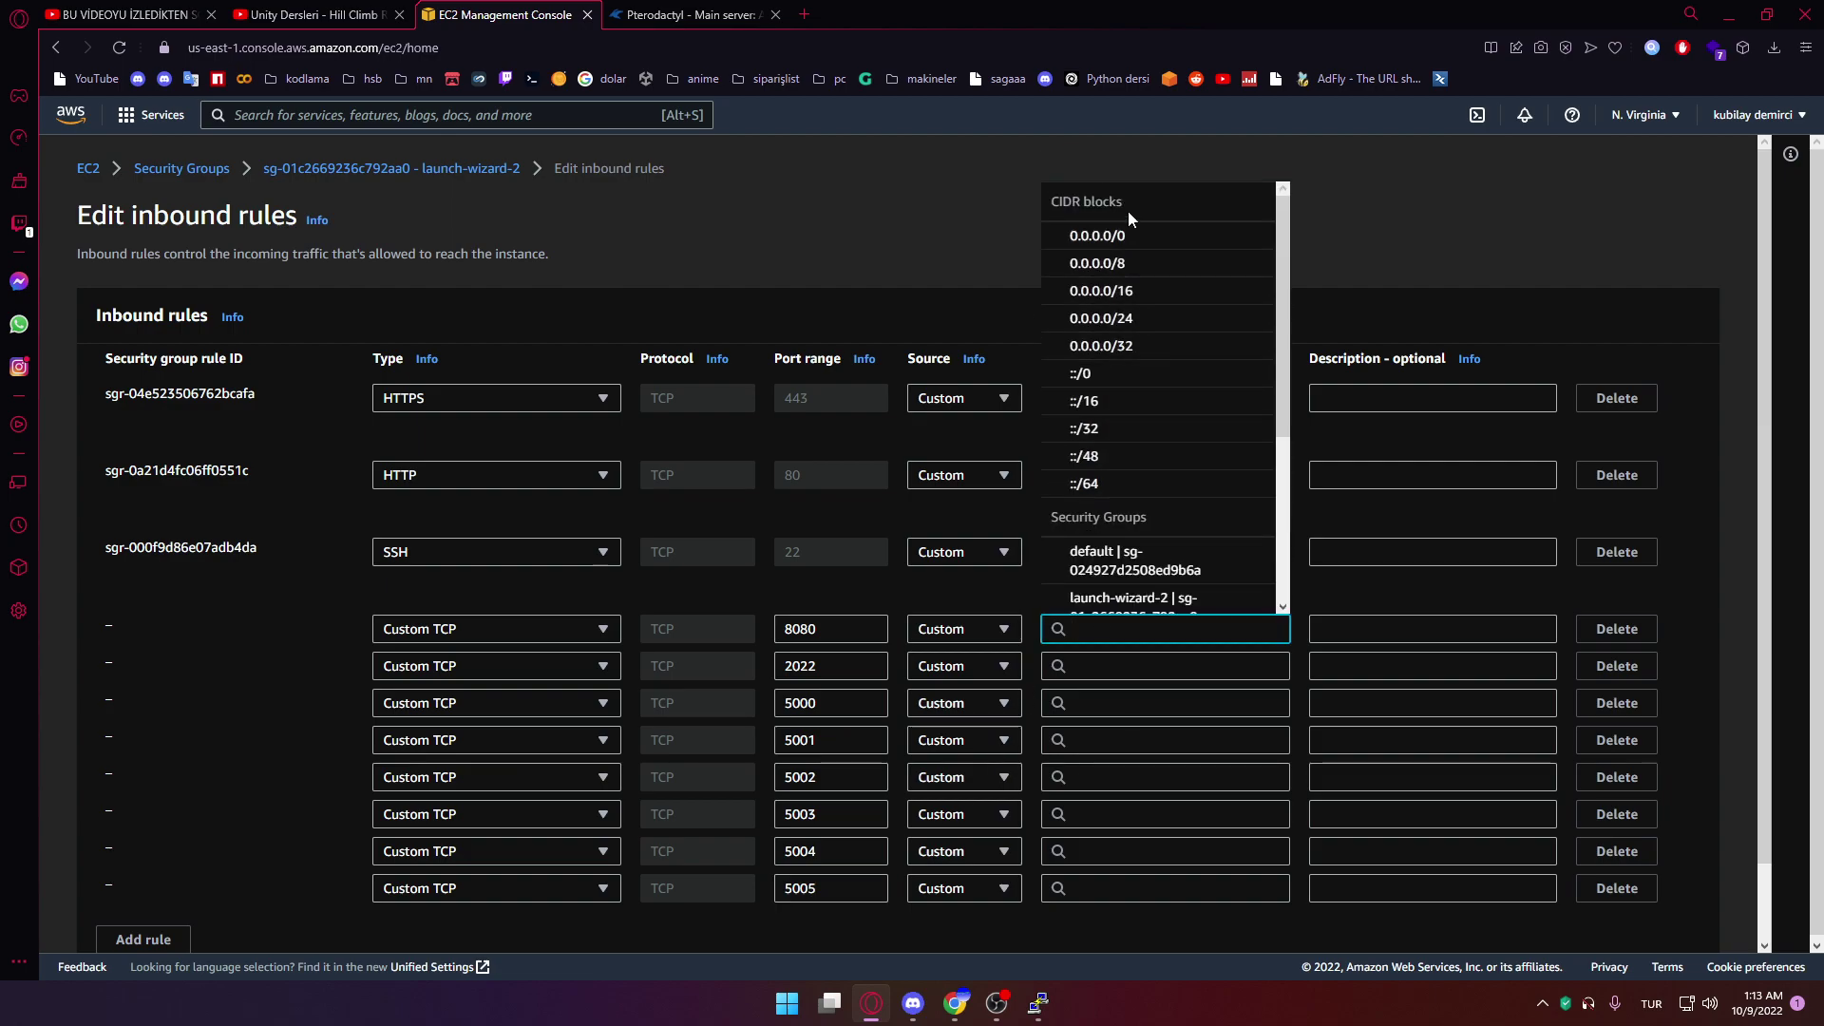
left_click(1126, 213)
left_click(1093, 716)
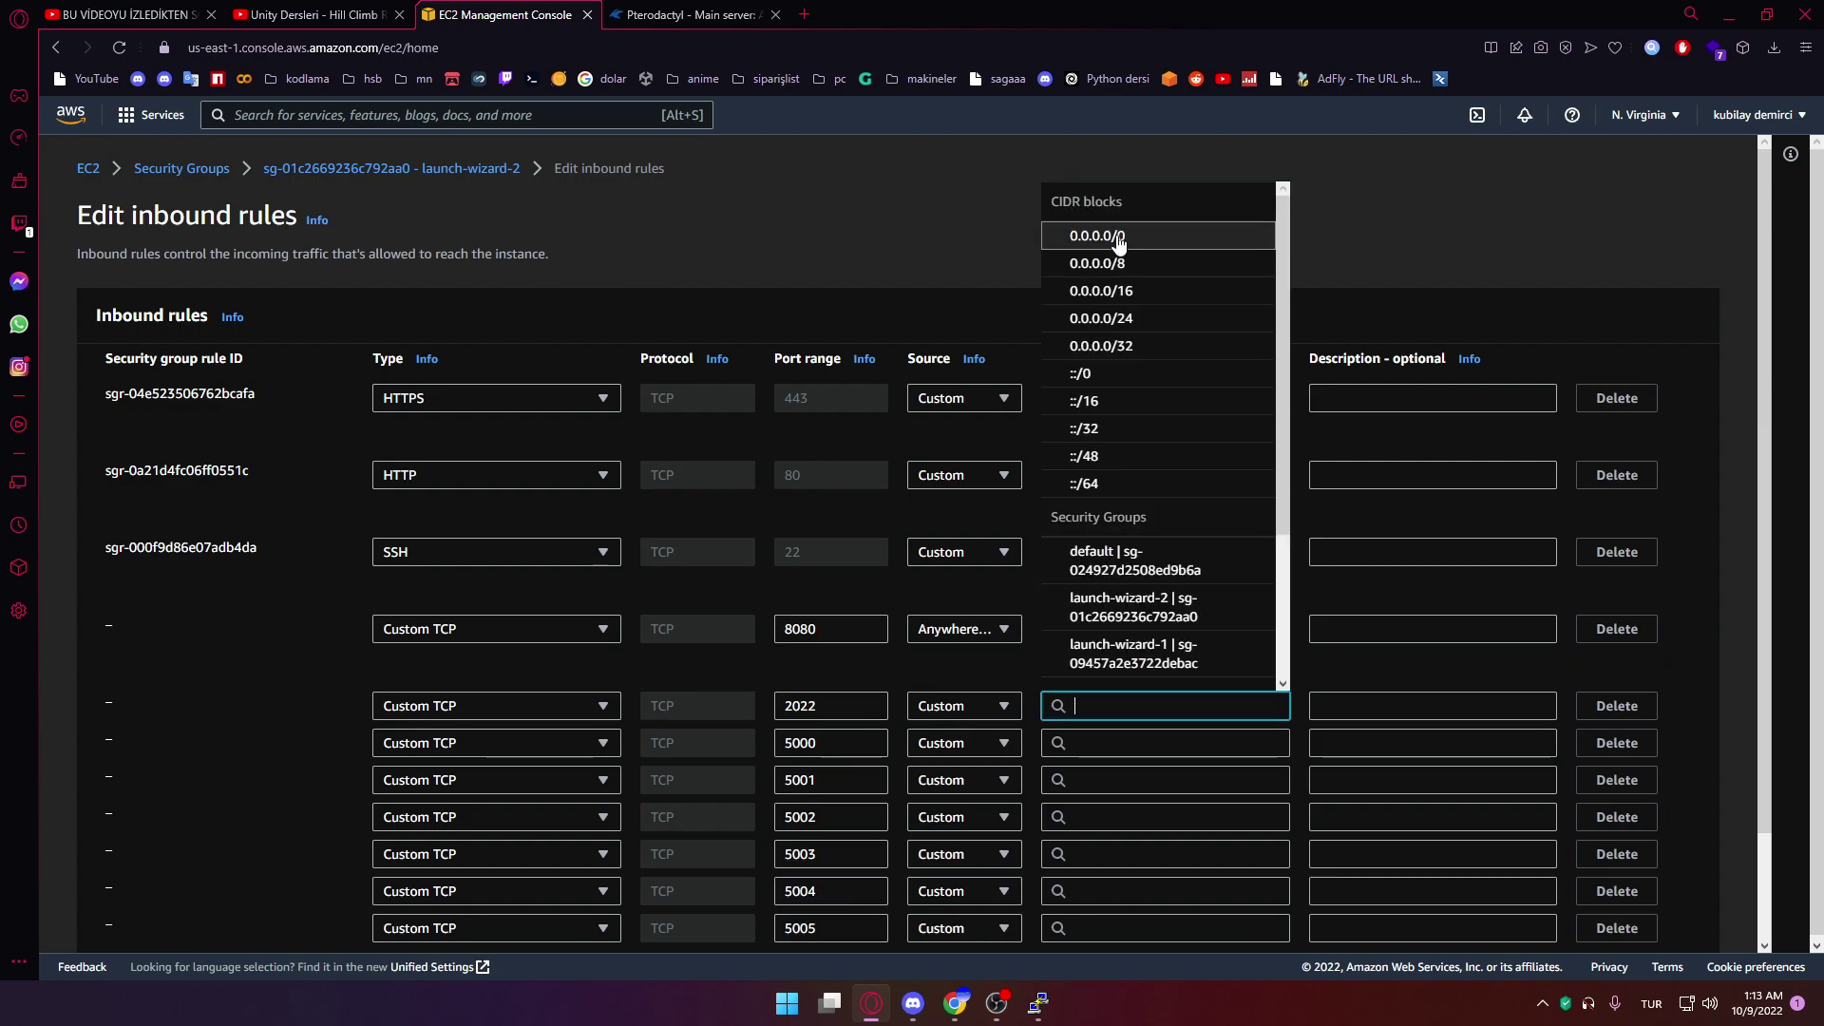
left_click(1097, 235)
left_click(1117, 777)
left_click(1116, 234)
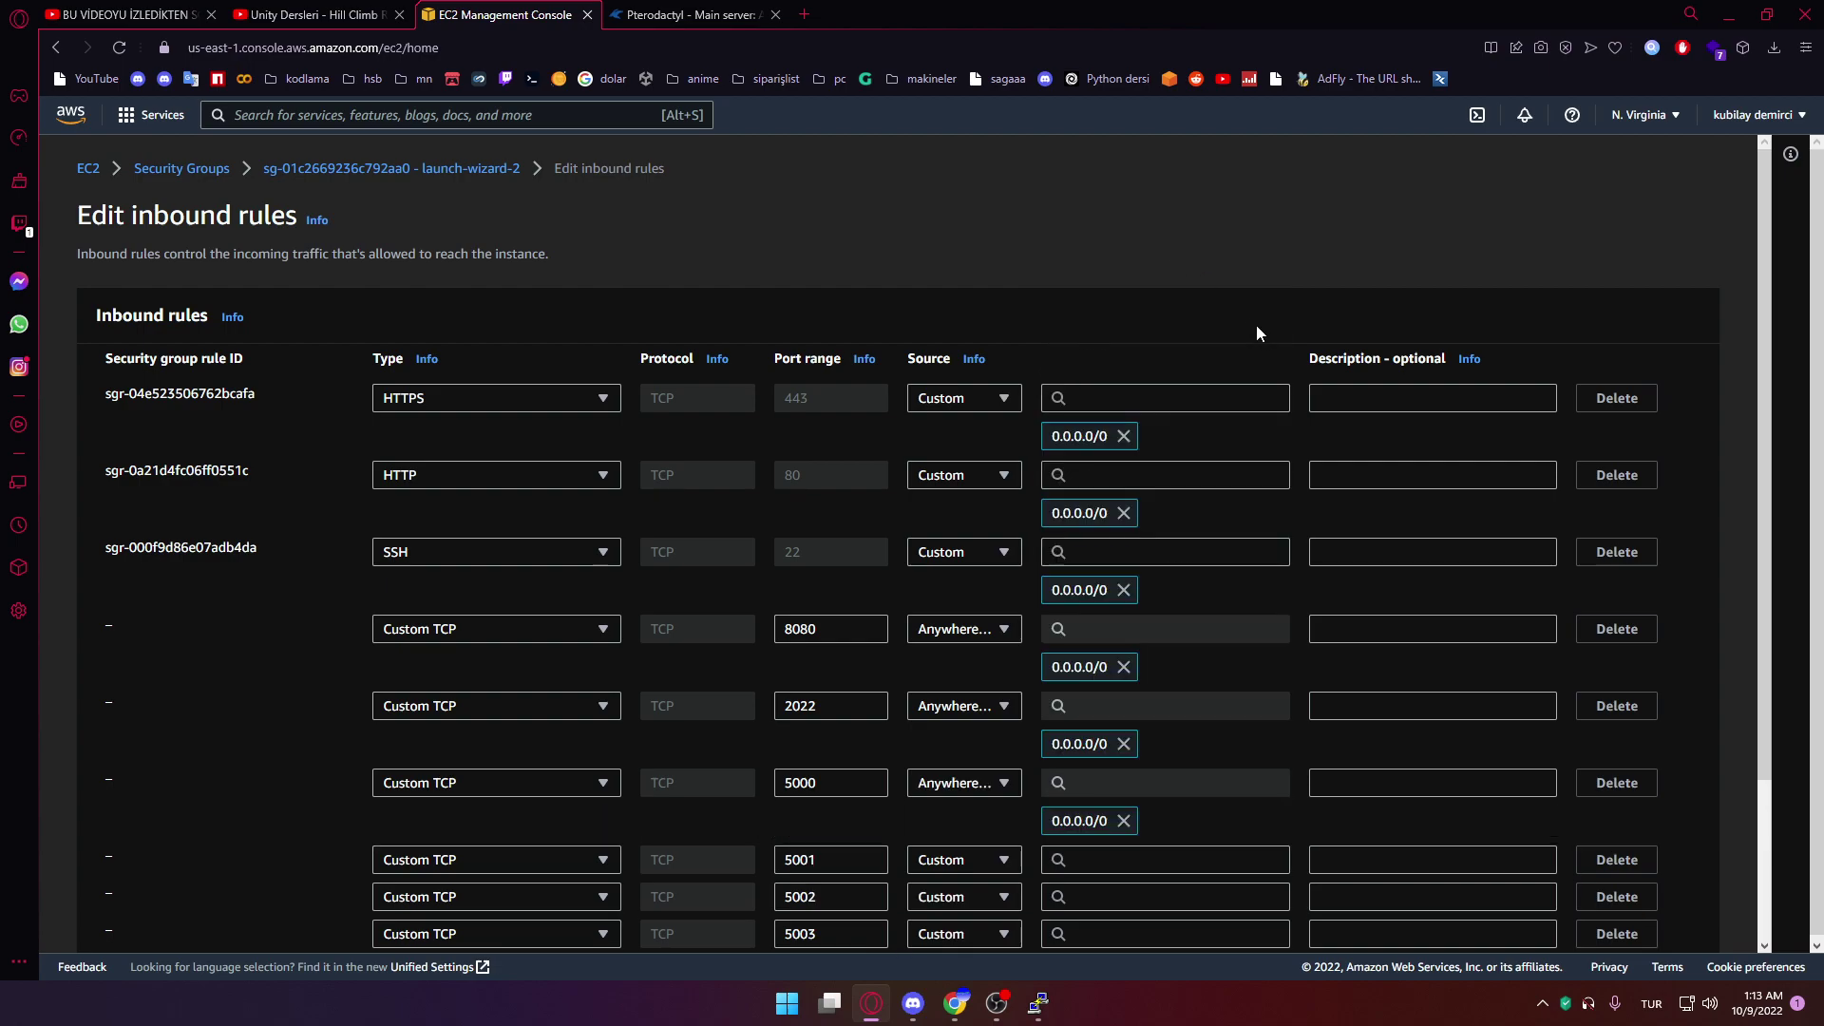
scroll(1235, 665, "down", 2)
left_click(1124, 655)
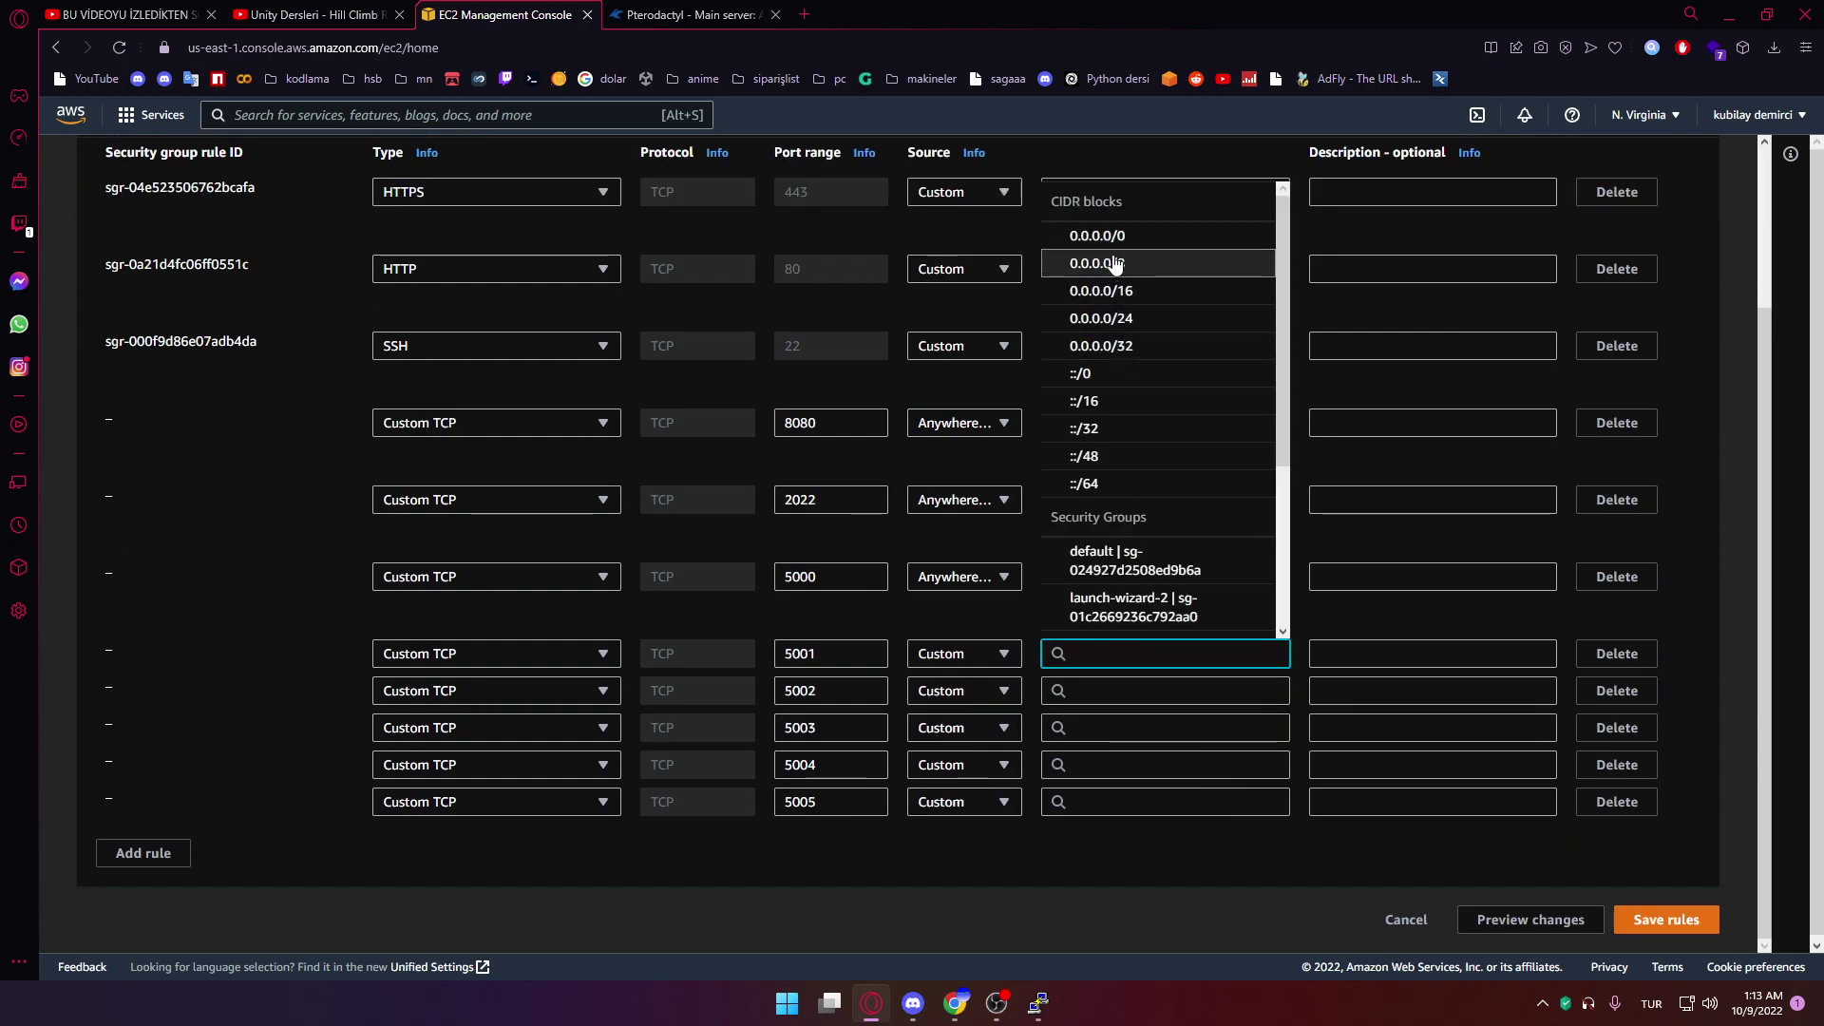
left_click(1097, 235)
left_click(1112, 728)
left_click(1100, 236)
left_click(1116, 806)
left_click(1101, 234)
left_click(1172, 885)
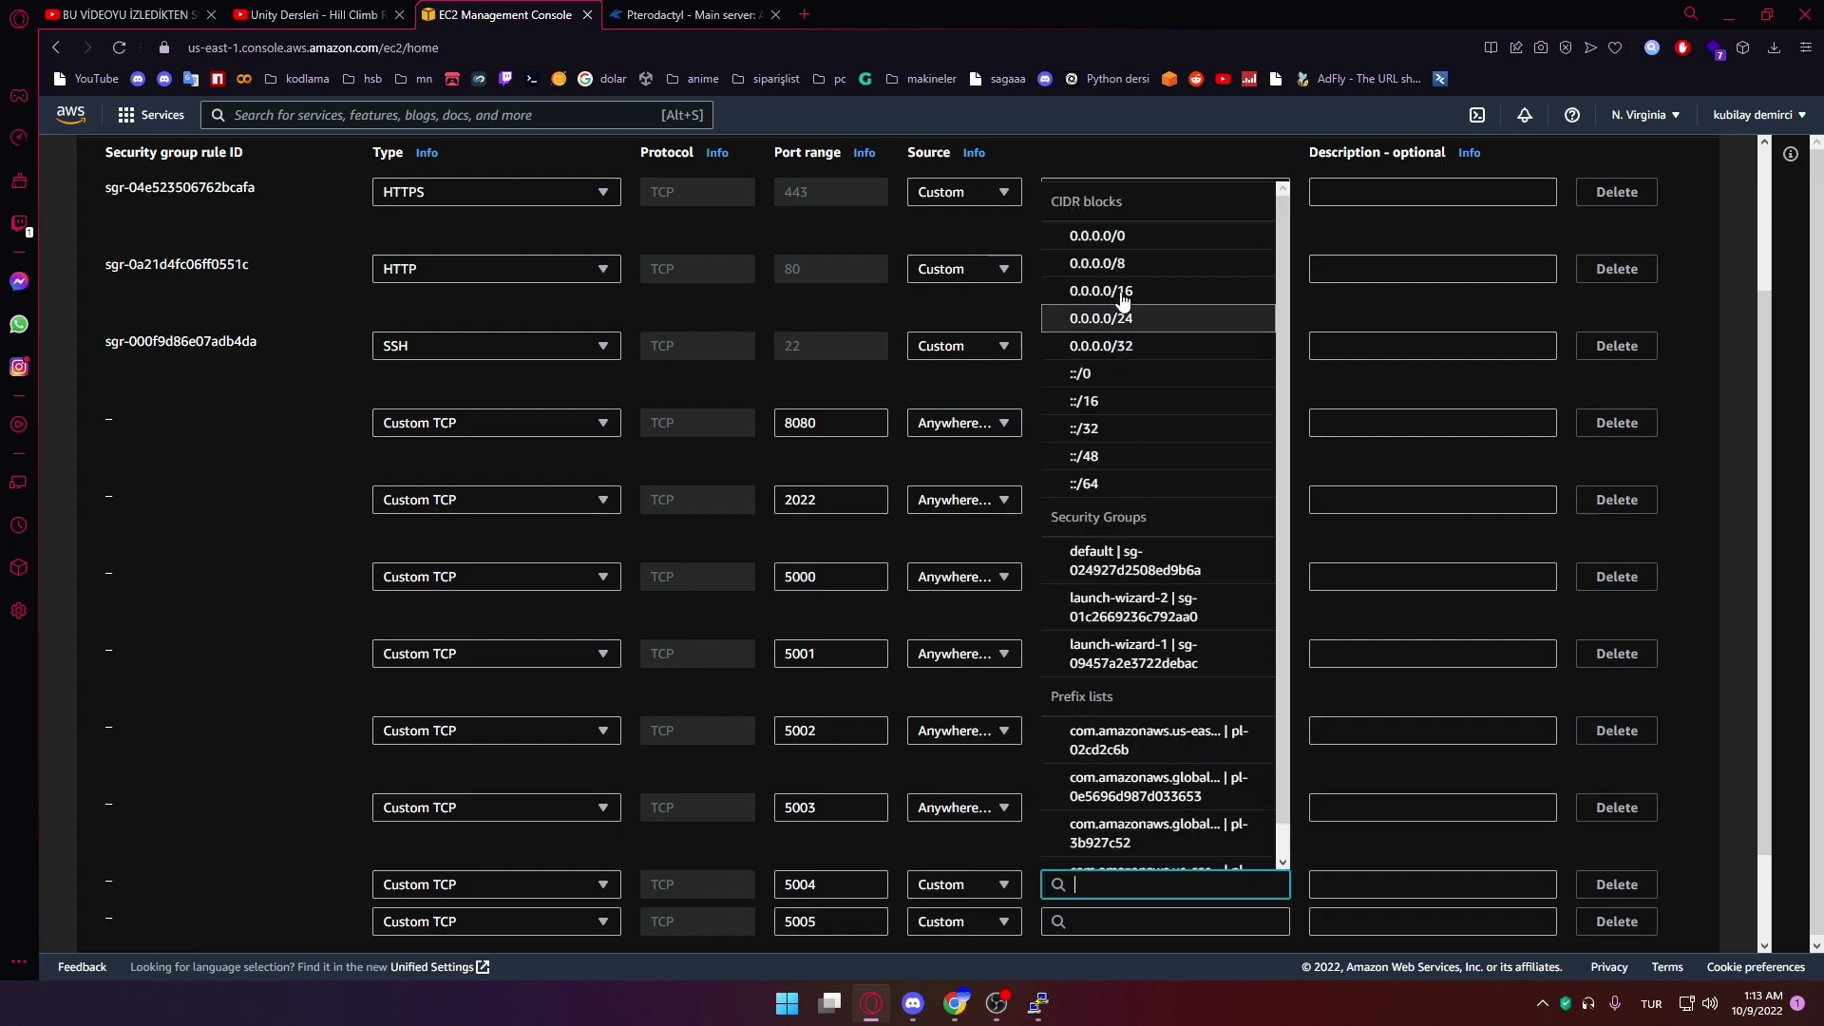
left_click(1097, 238)
scroll(1220, 871, "down", 2)
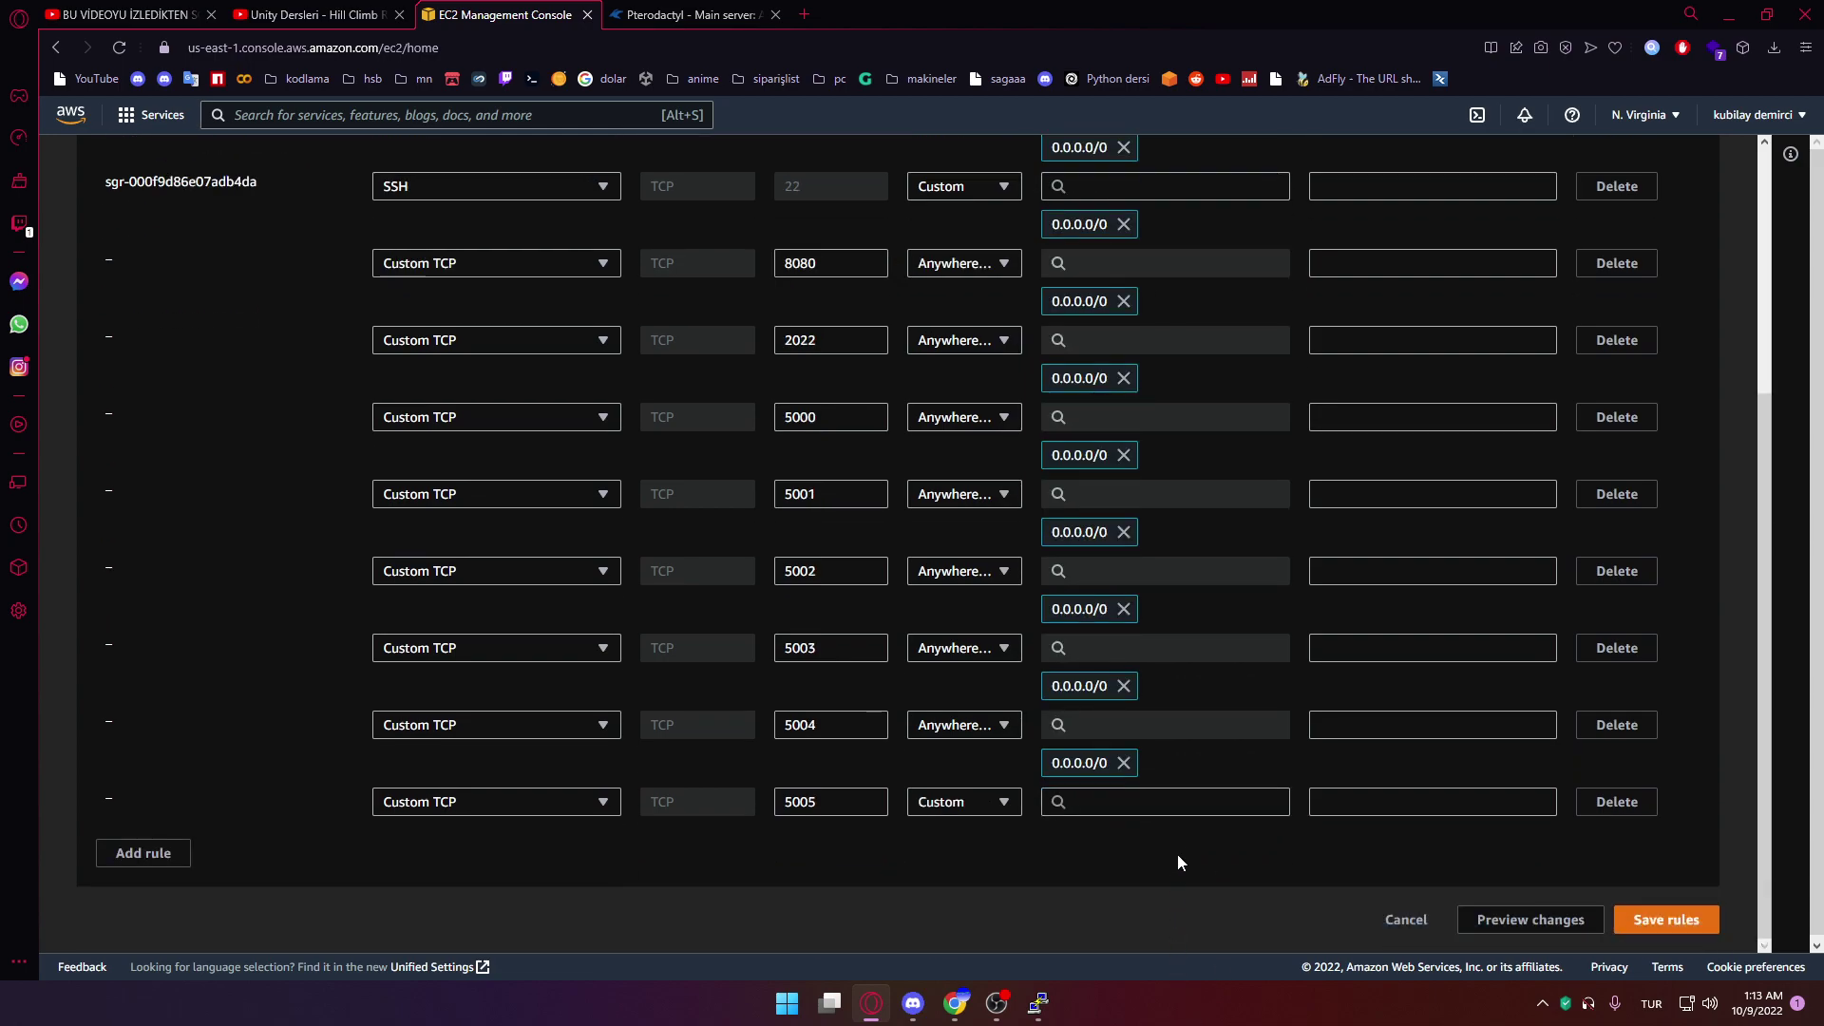
left_click(1178, 803)
left_click(1184, 239)
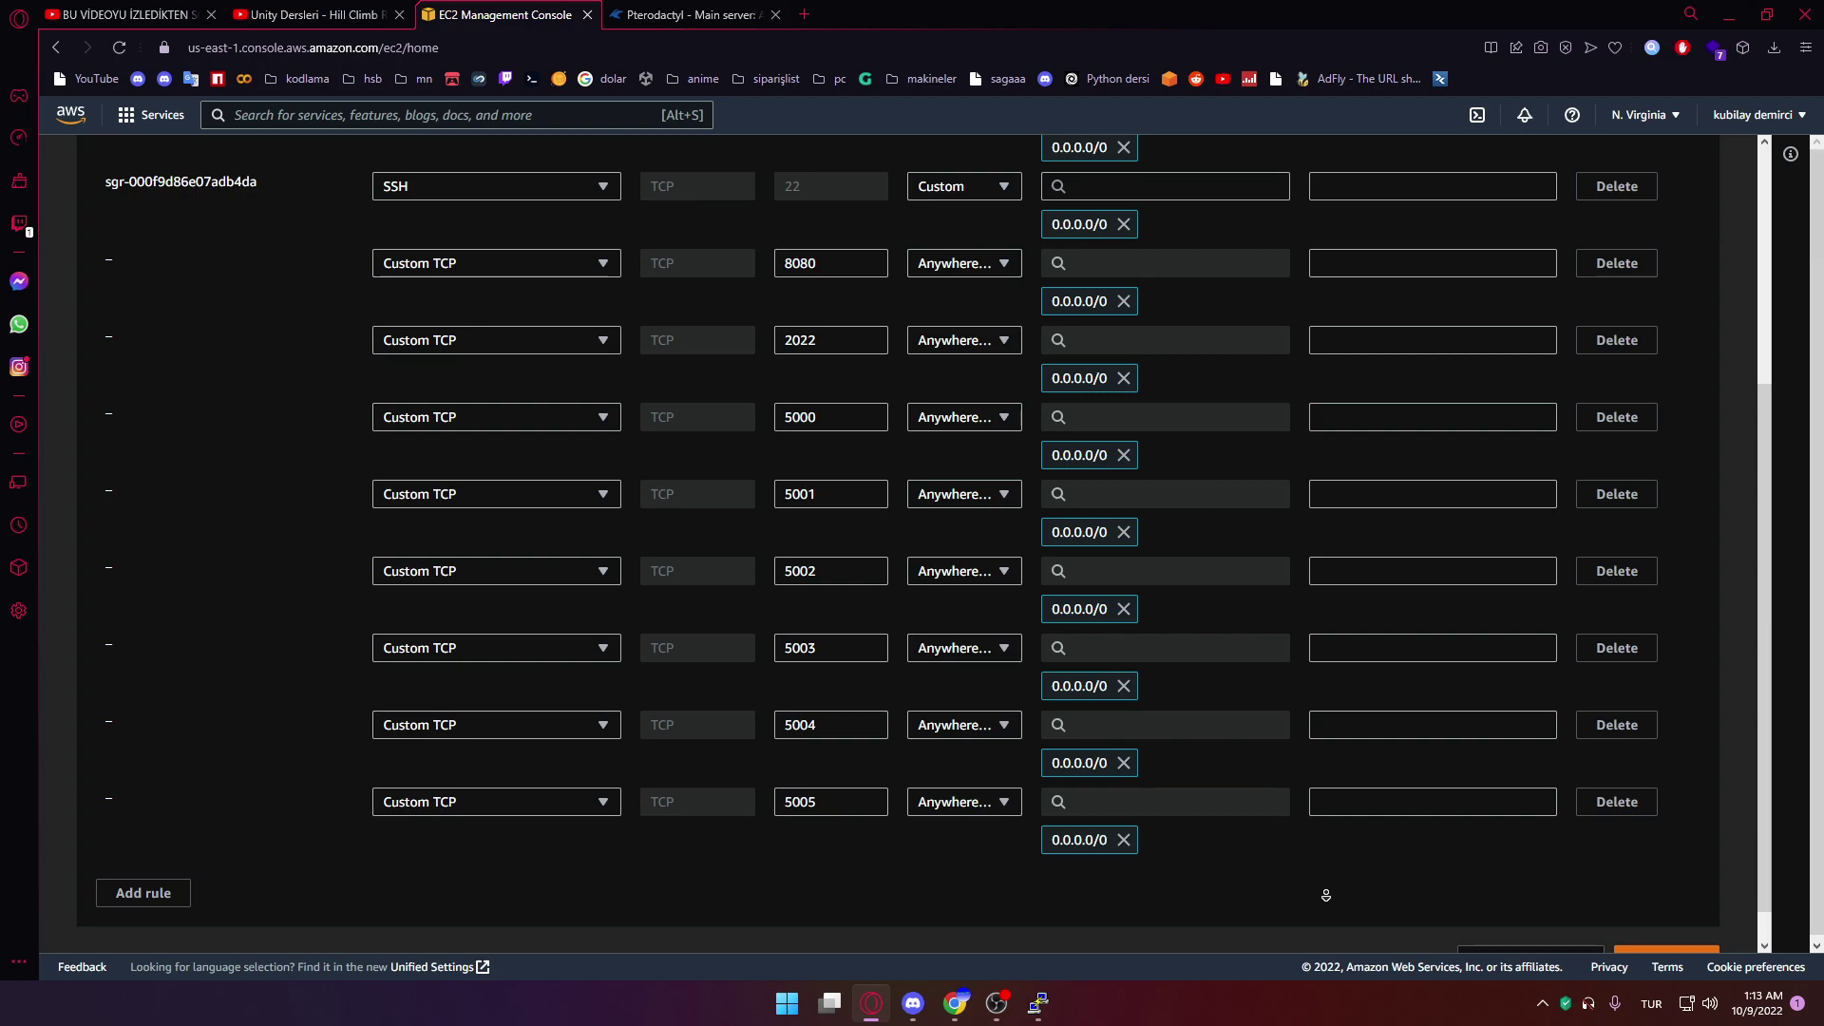
scroll(1325, 888, "down", 1)
left_click(1681, 921)
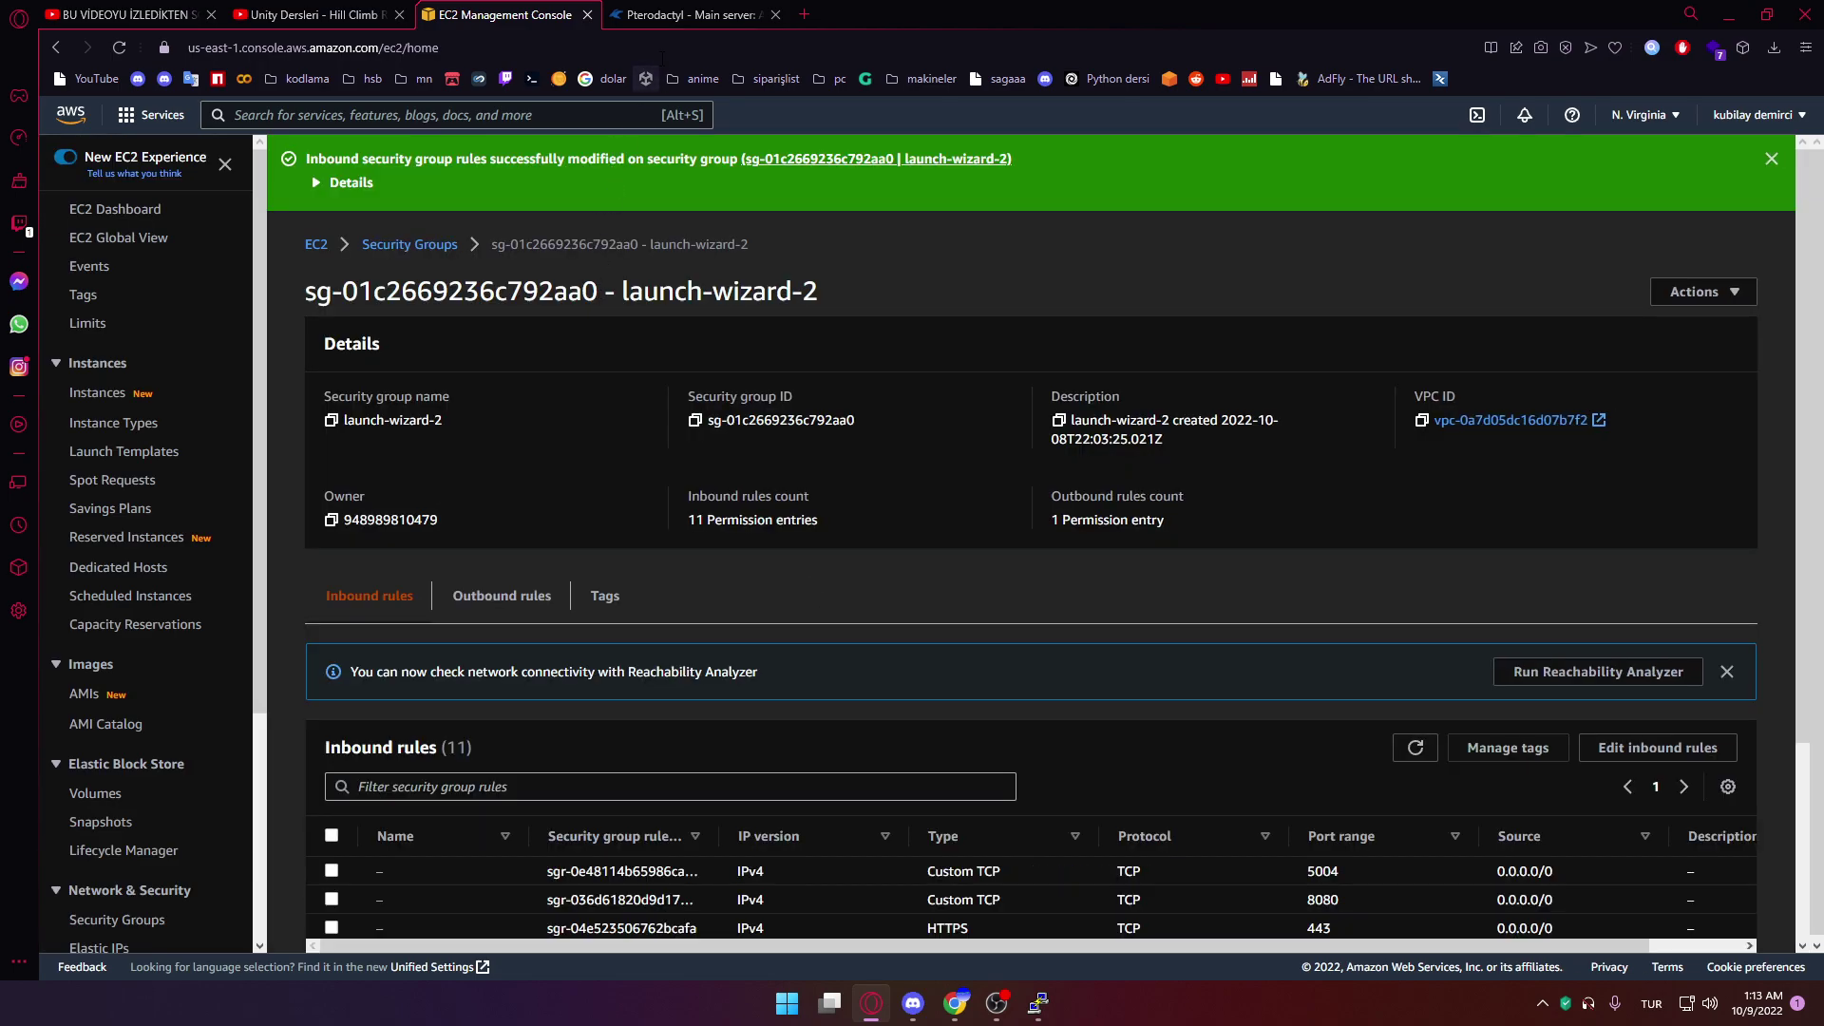
Look up and copy the server's private IP 172.31.19.25 in the PuTTY terminal
left_click(674, 13)
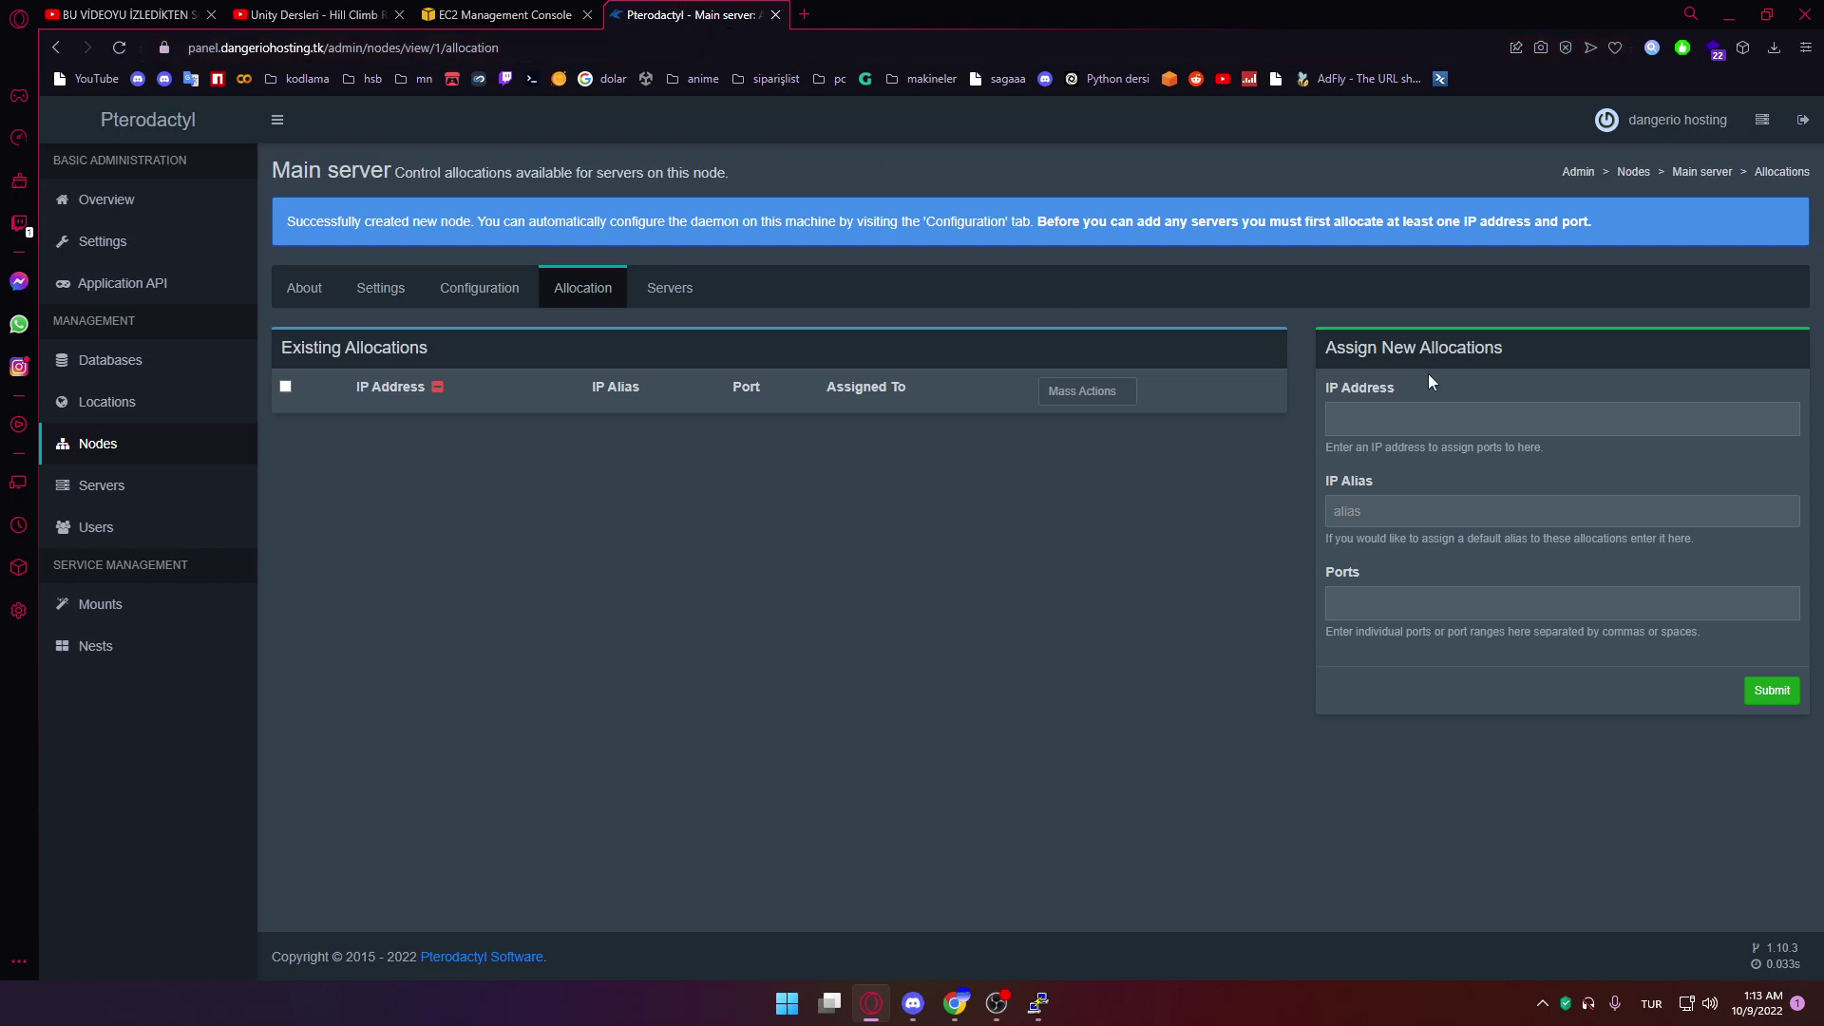
key("alt+Tab")
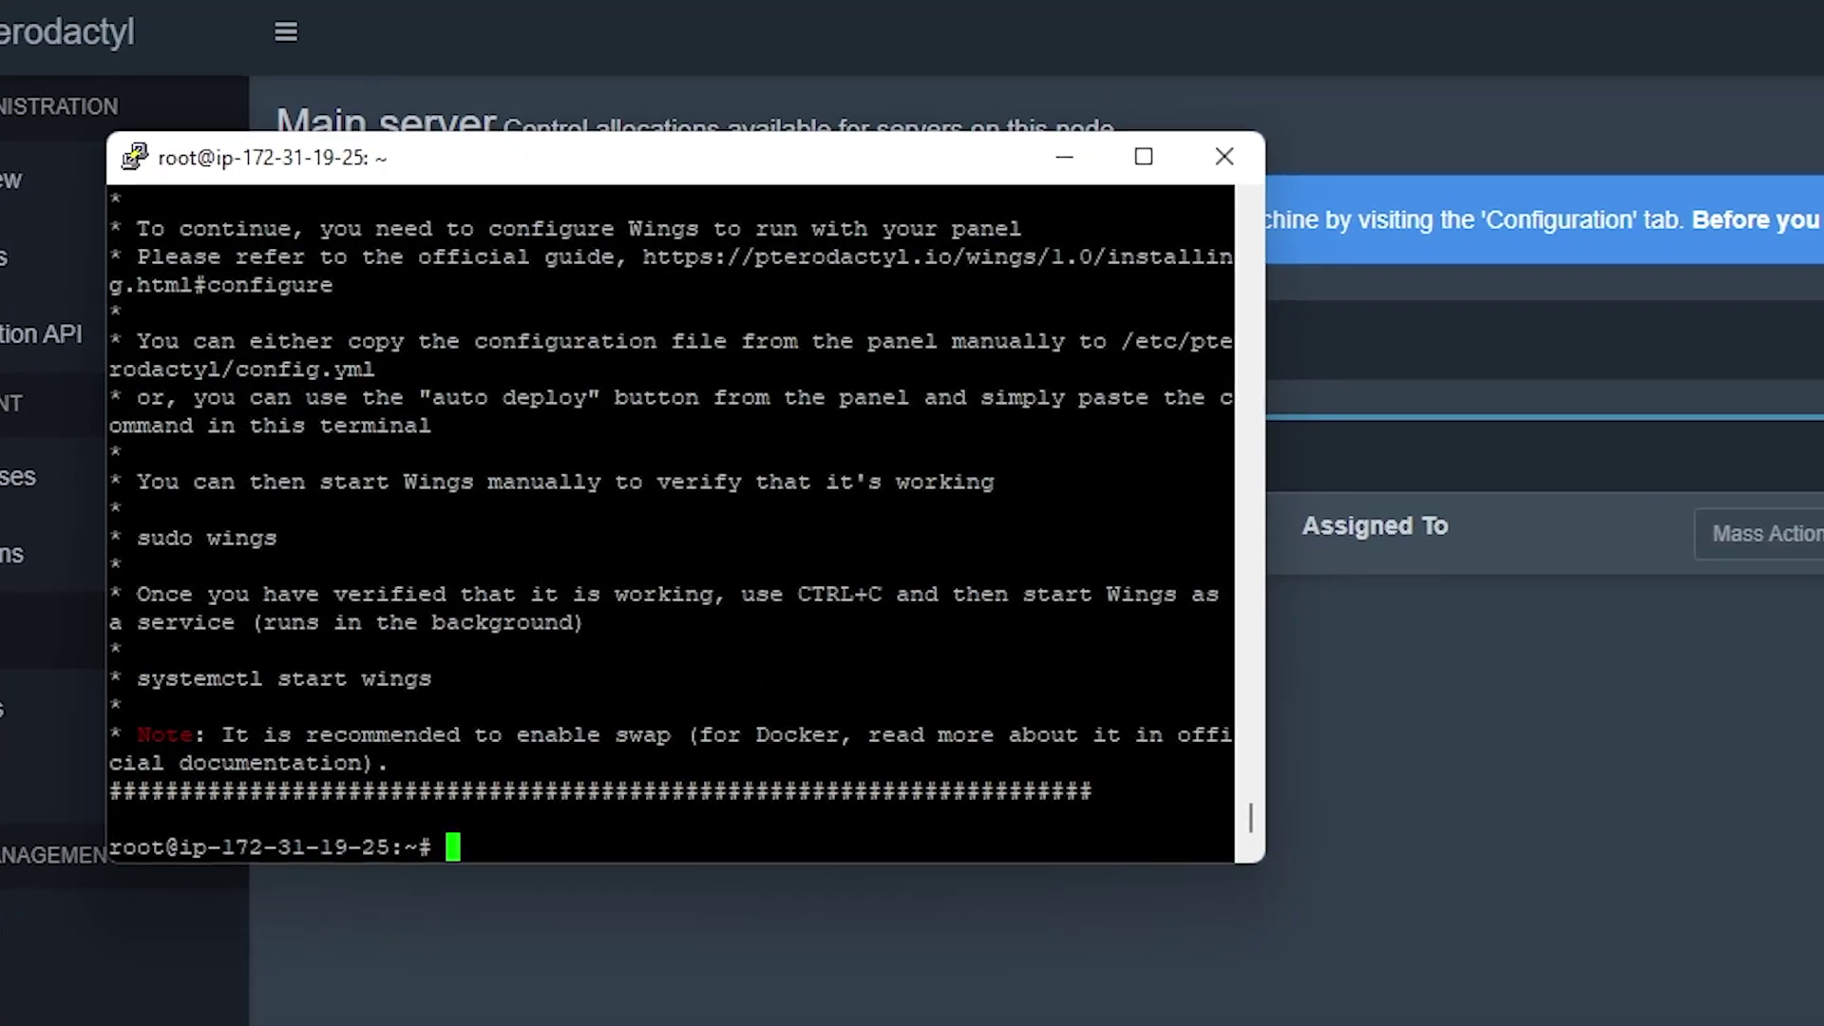
key("shift+Insert")
key("Return")
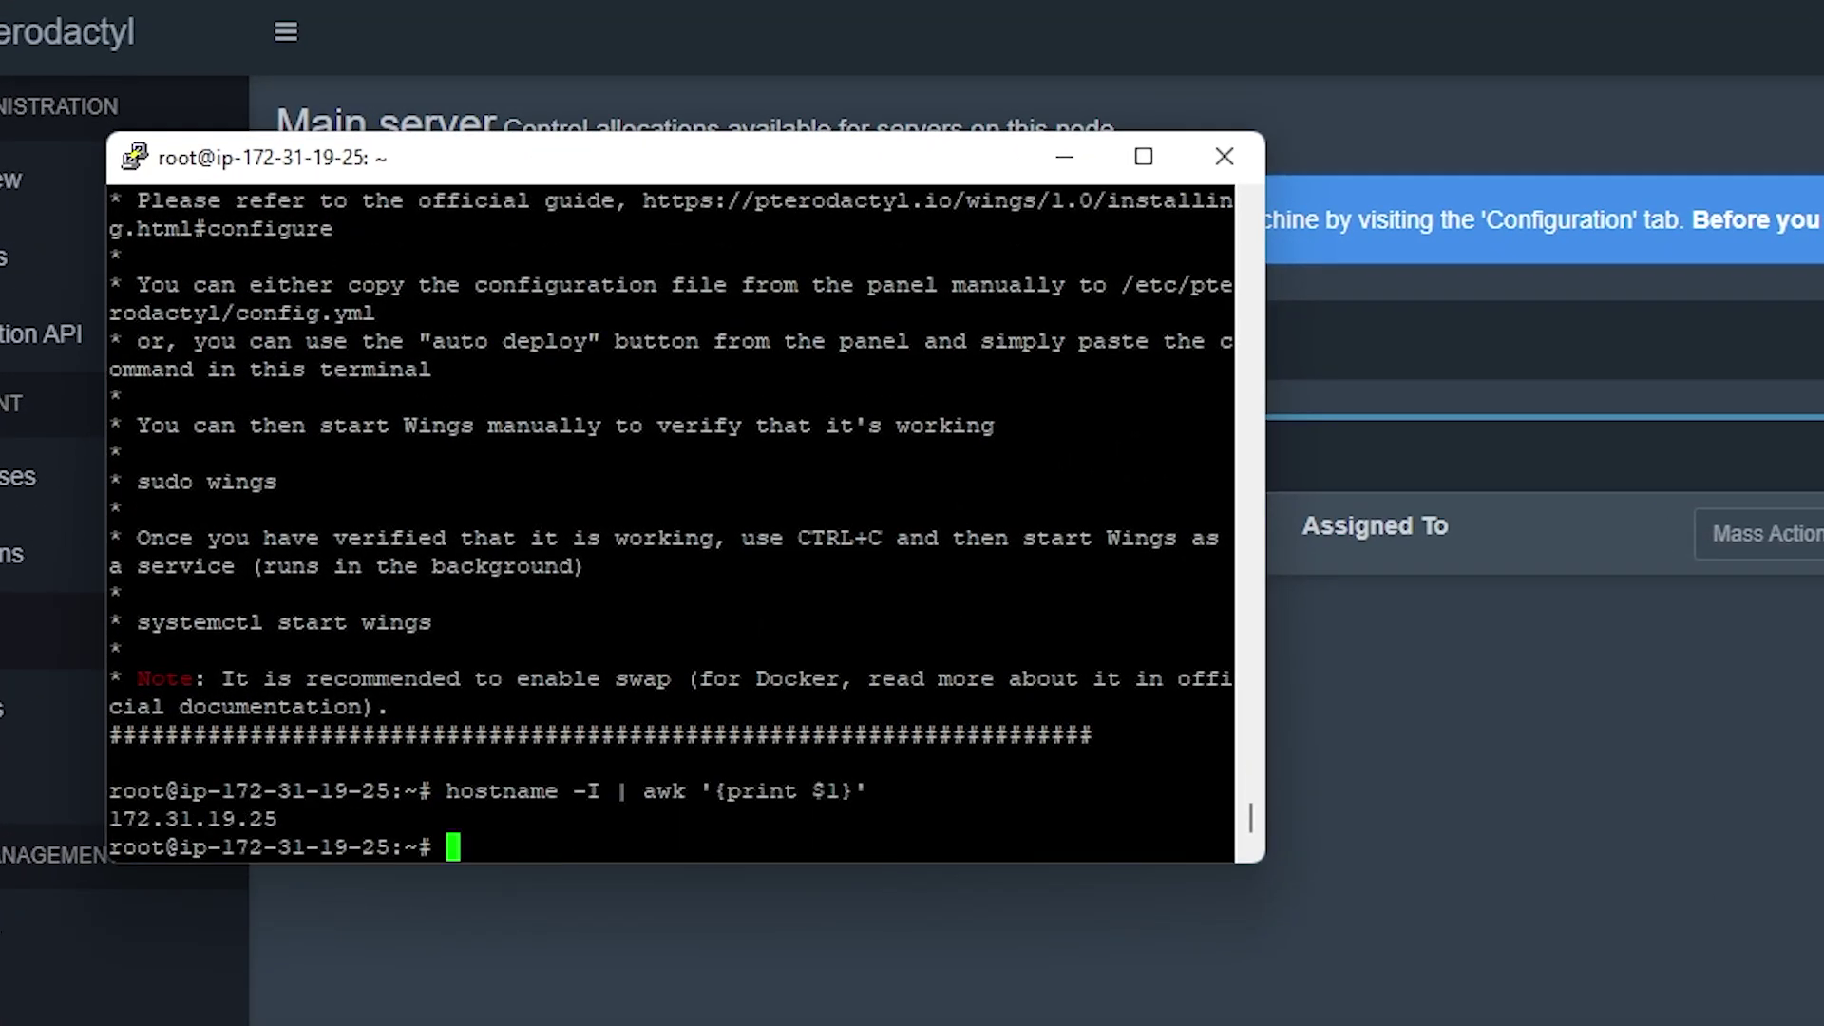
left_click_drag(278, 819, 102, 817)
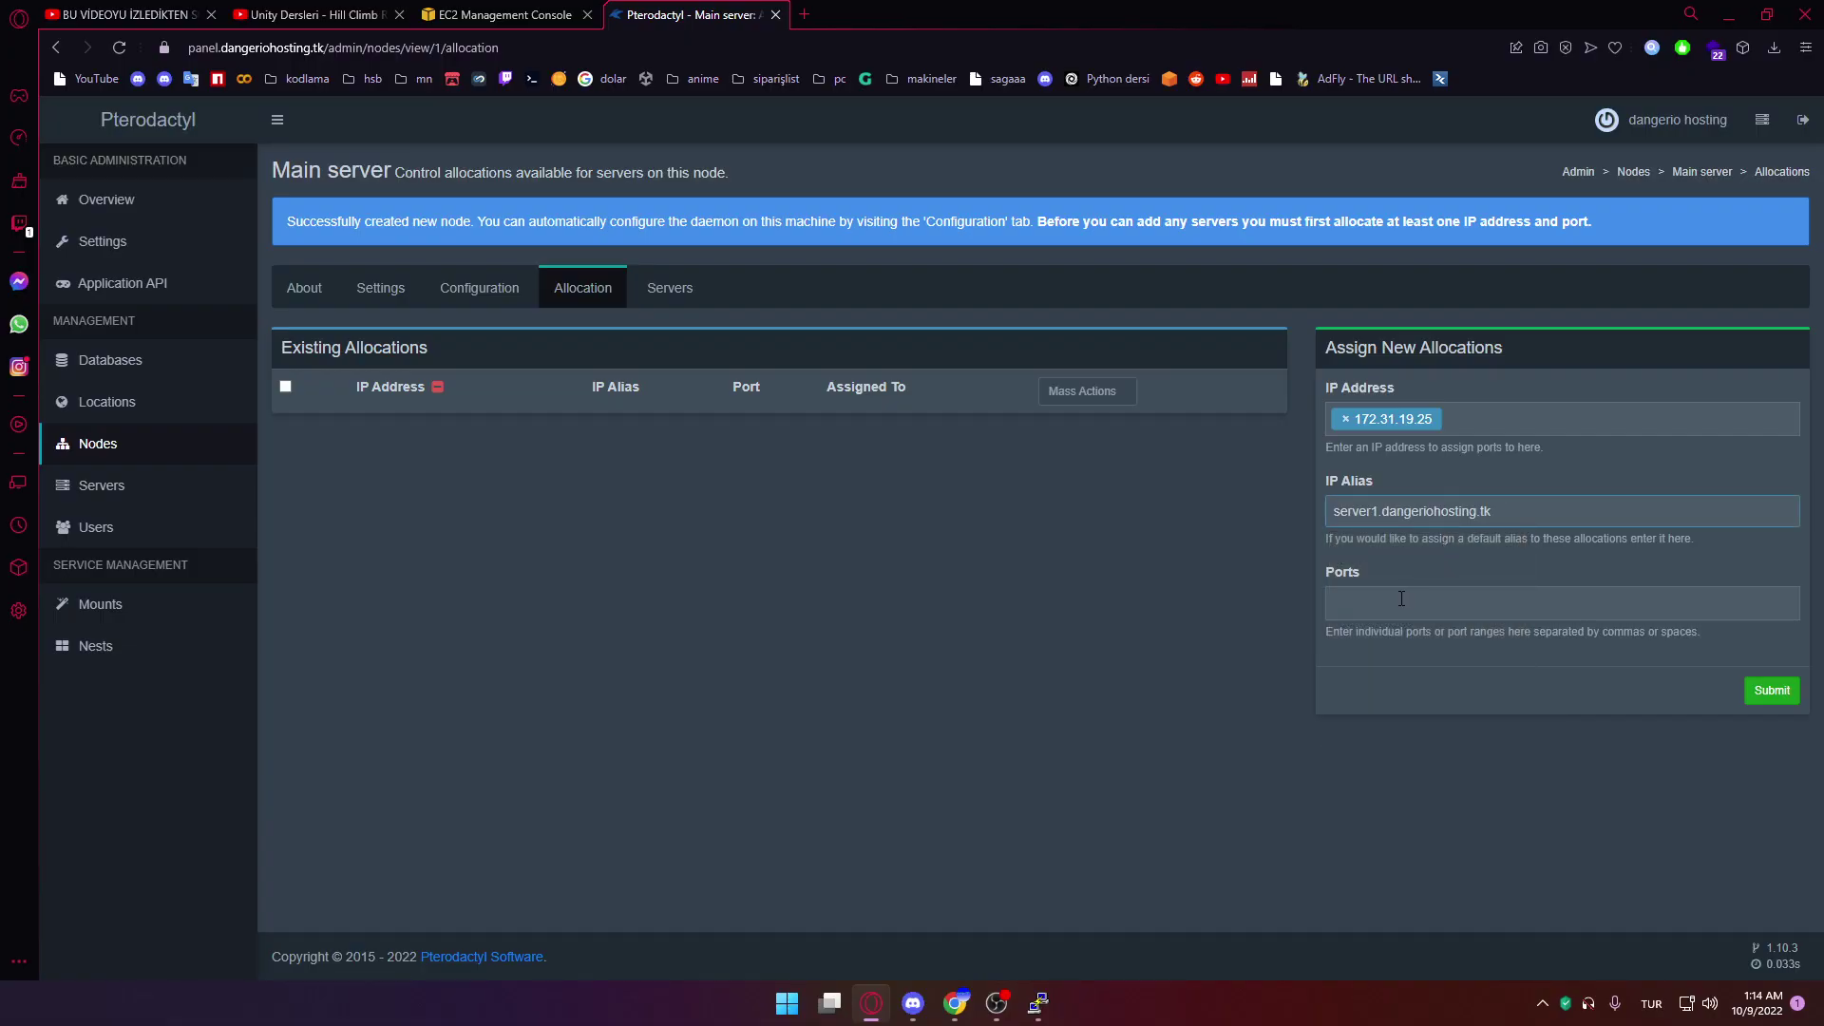
Allocate ports 5000-5005 on 172.31.19.25 to the Main server node
left_click(1401, 598)
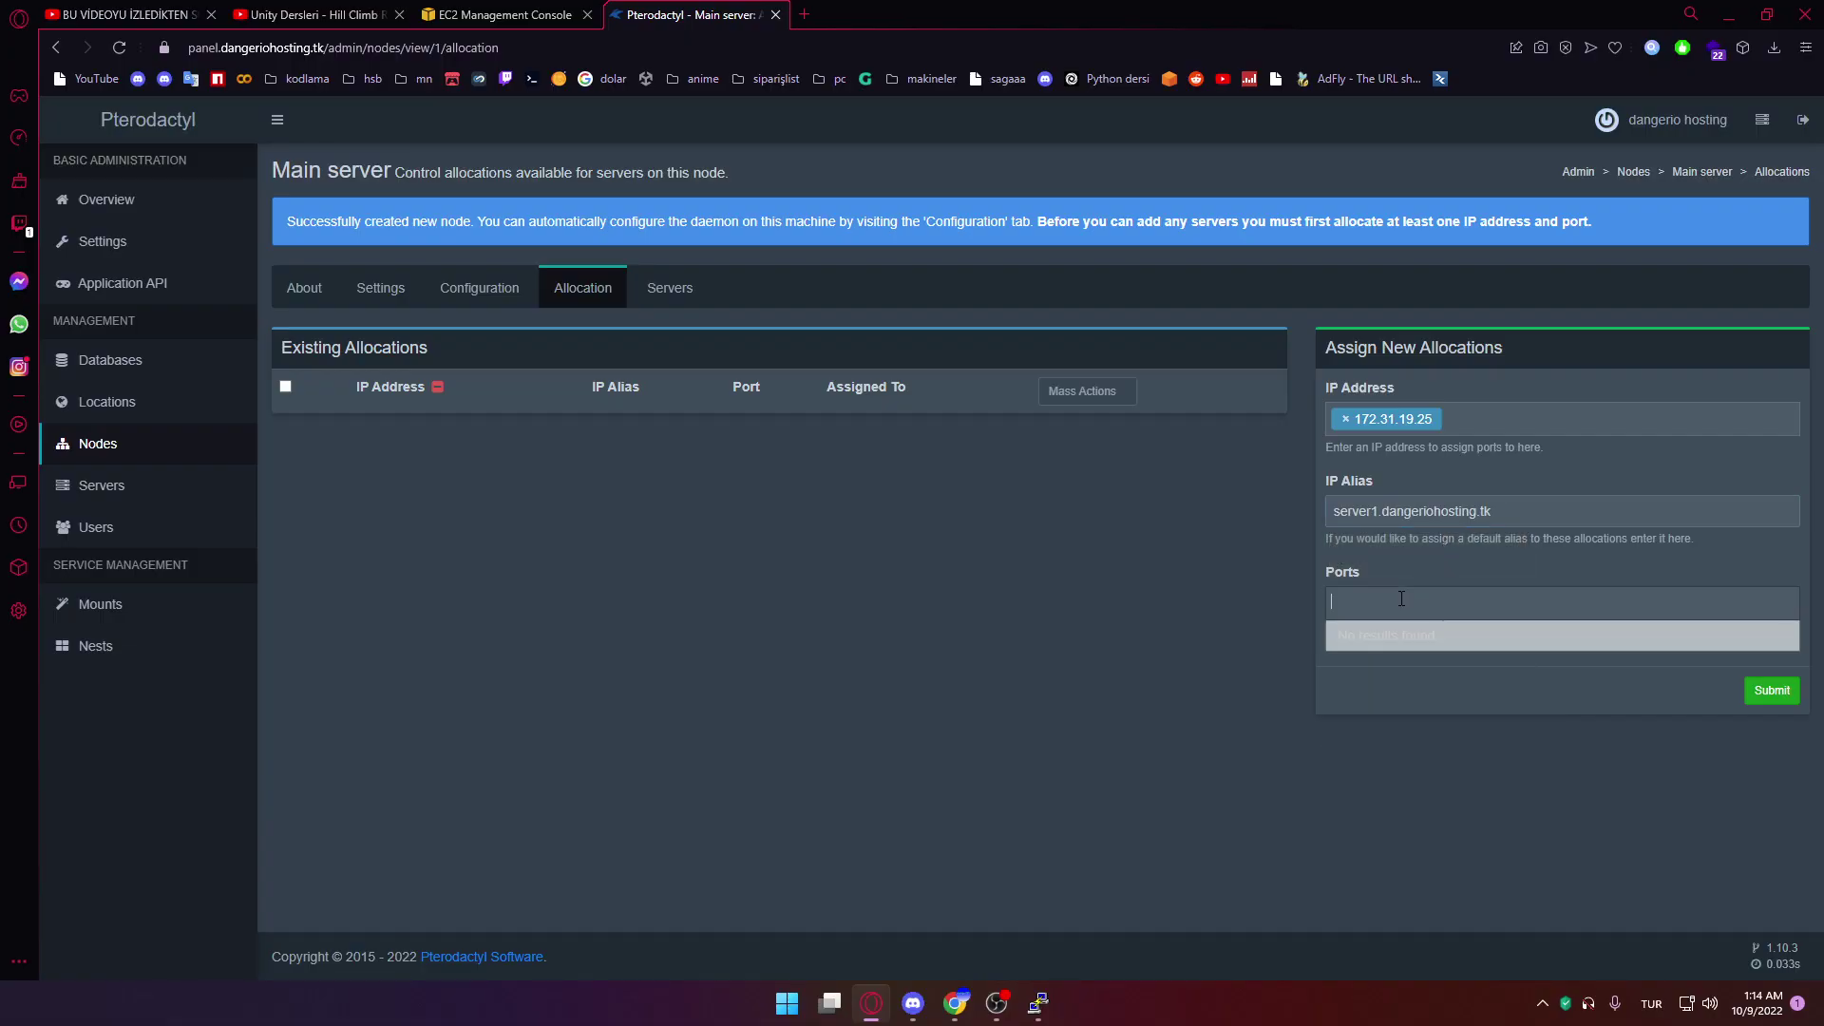
type("5000-5005")
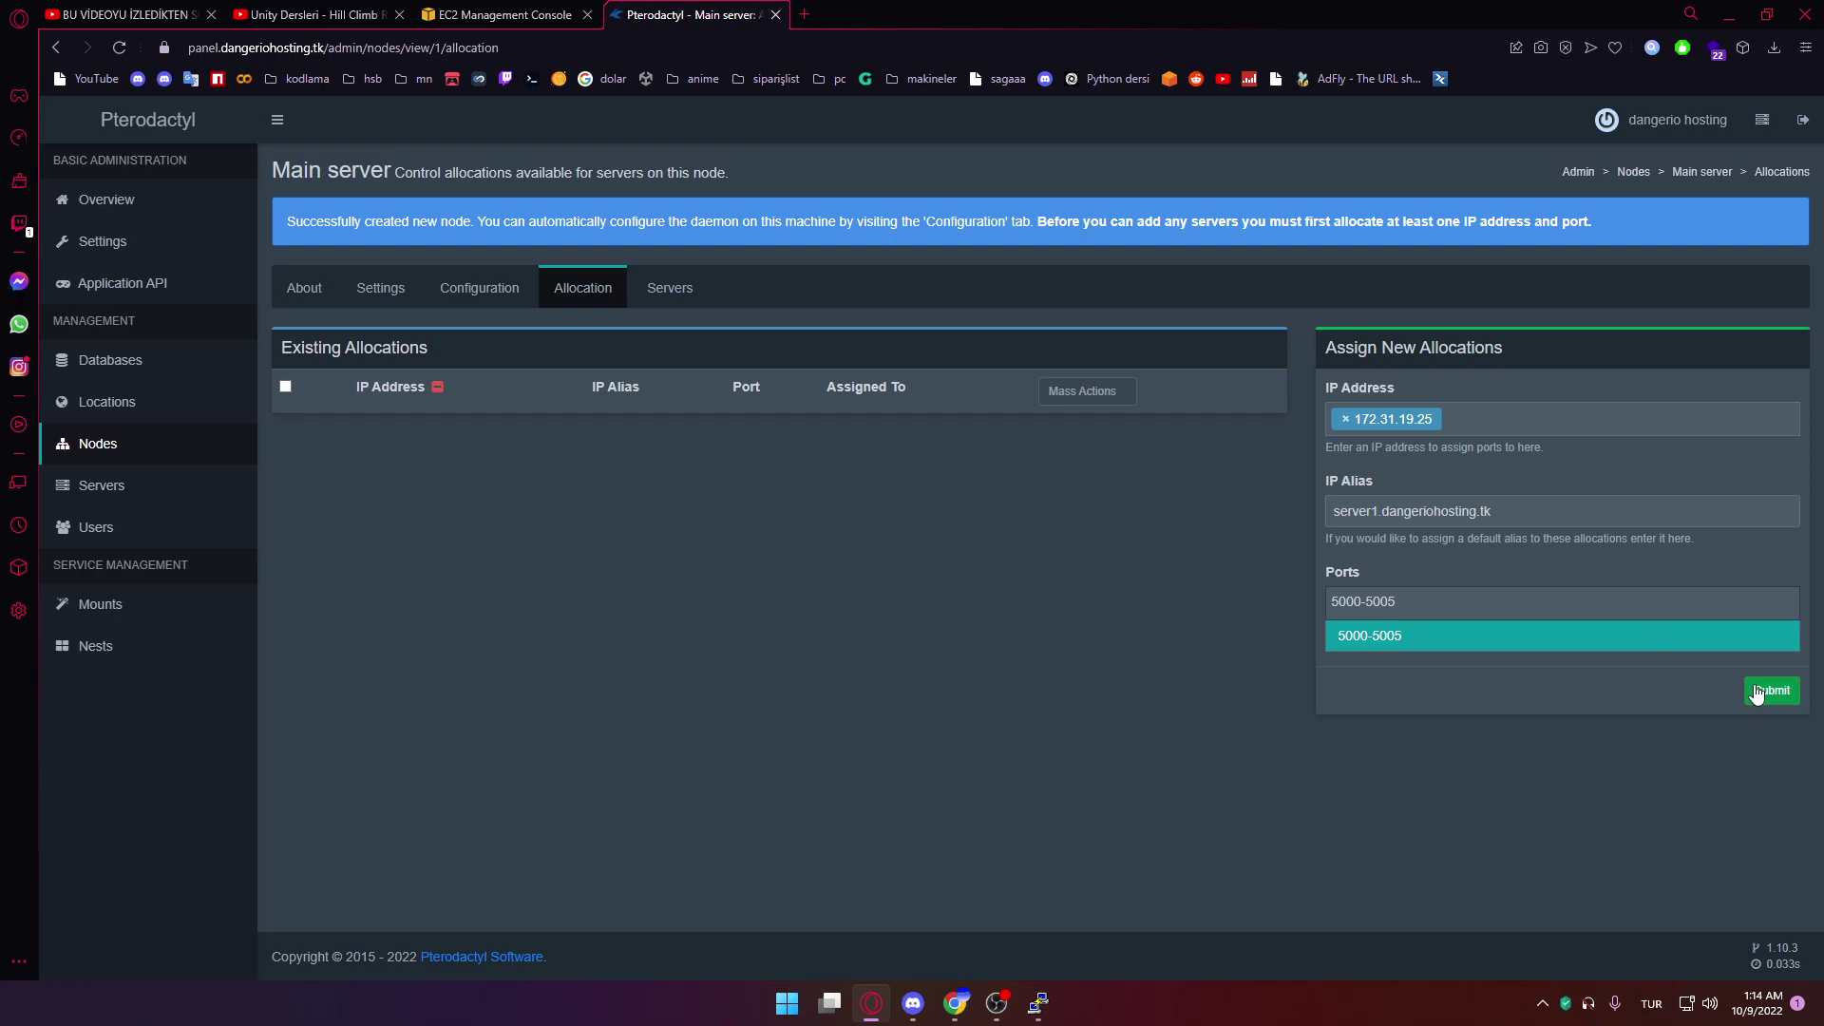
left_click(1771, 690)
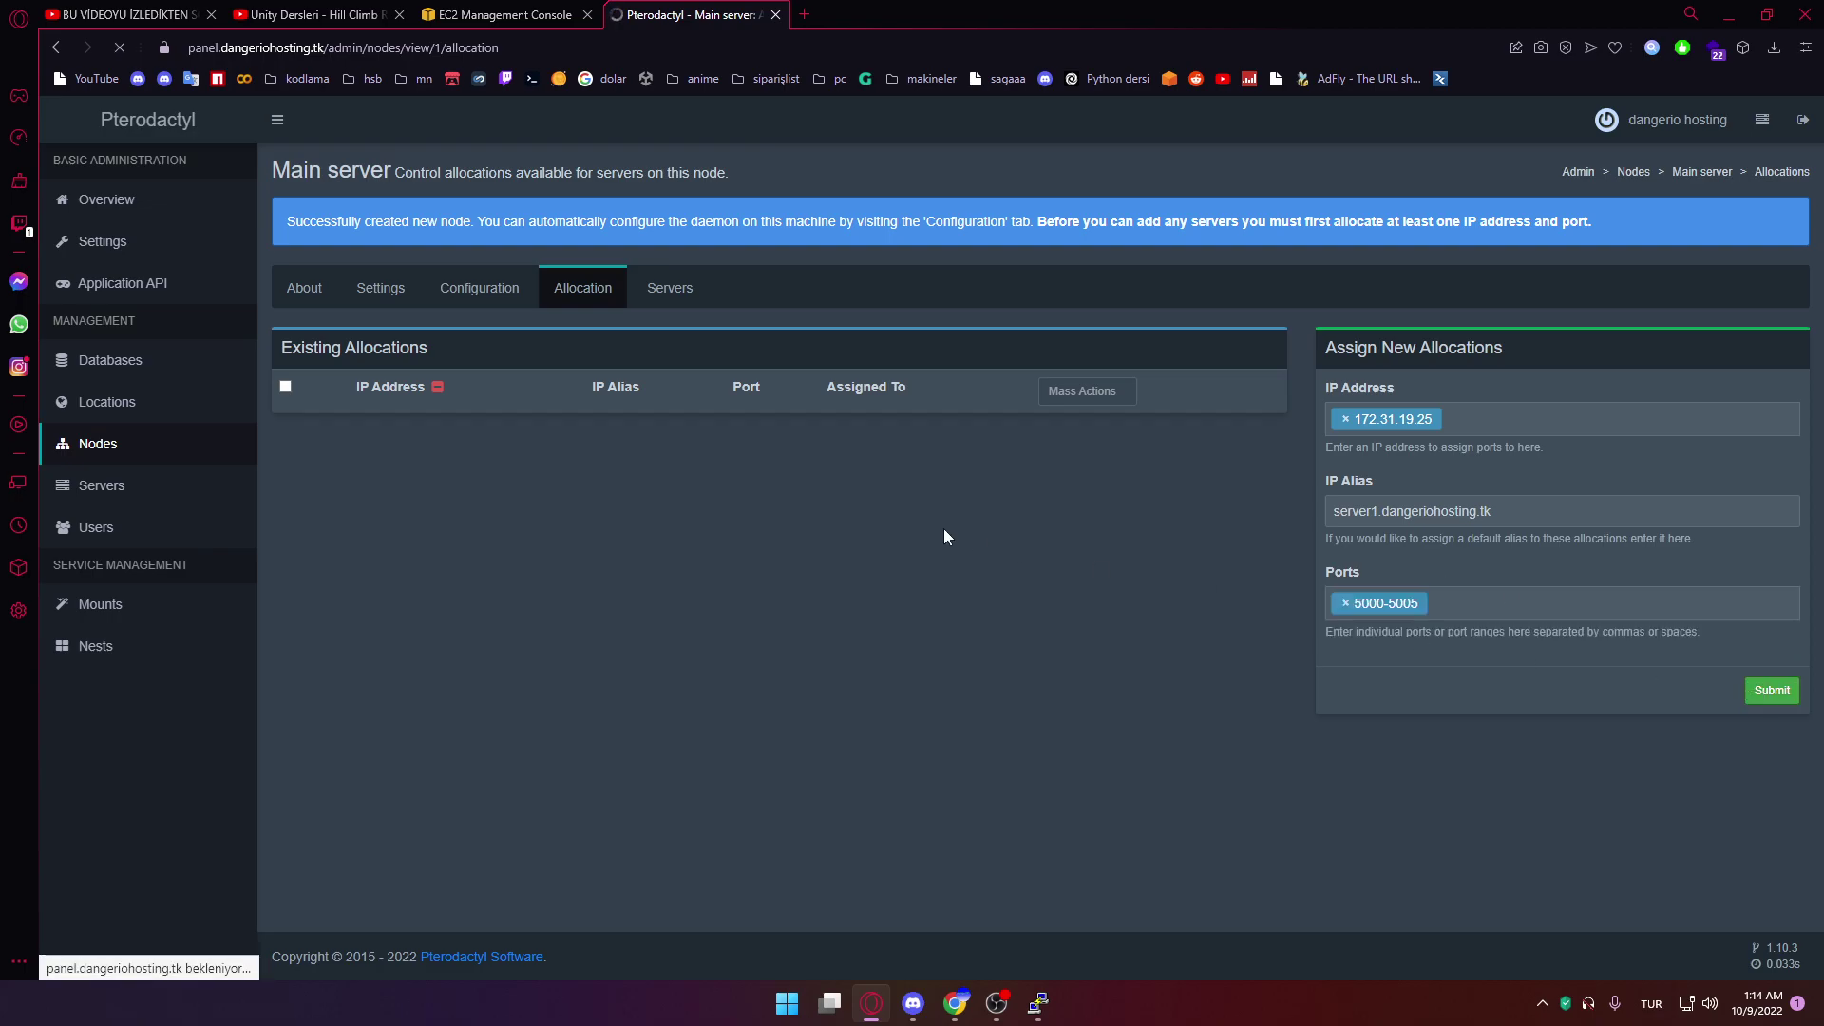
left_click(480, 288)
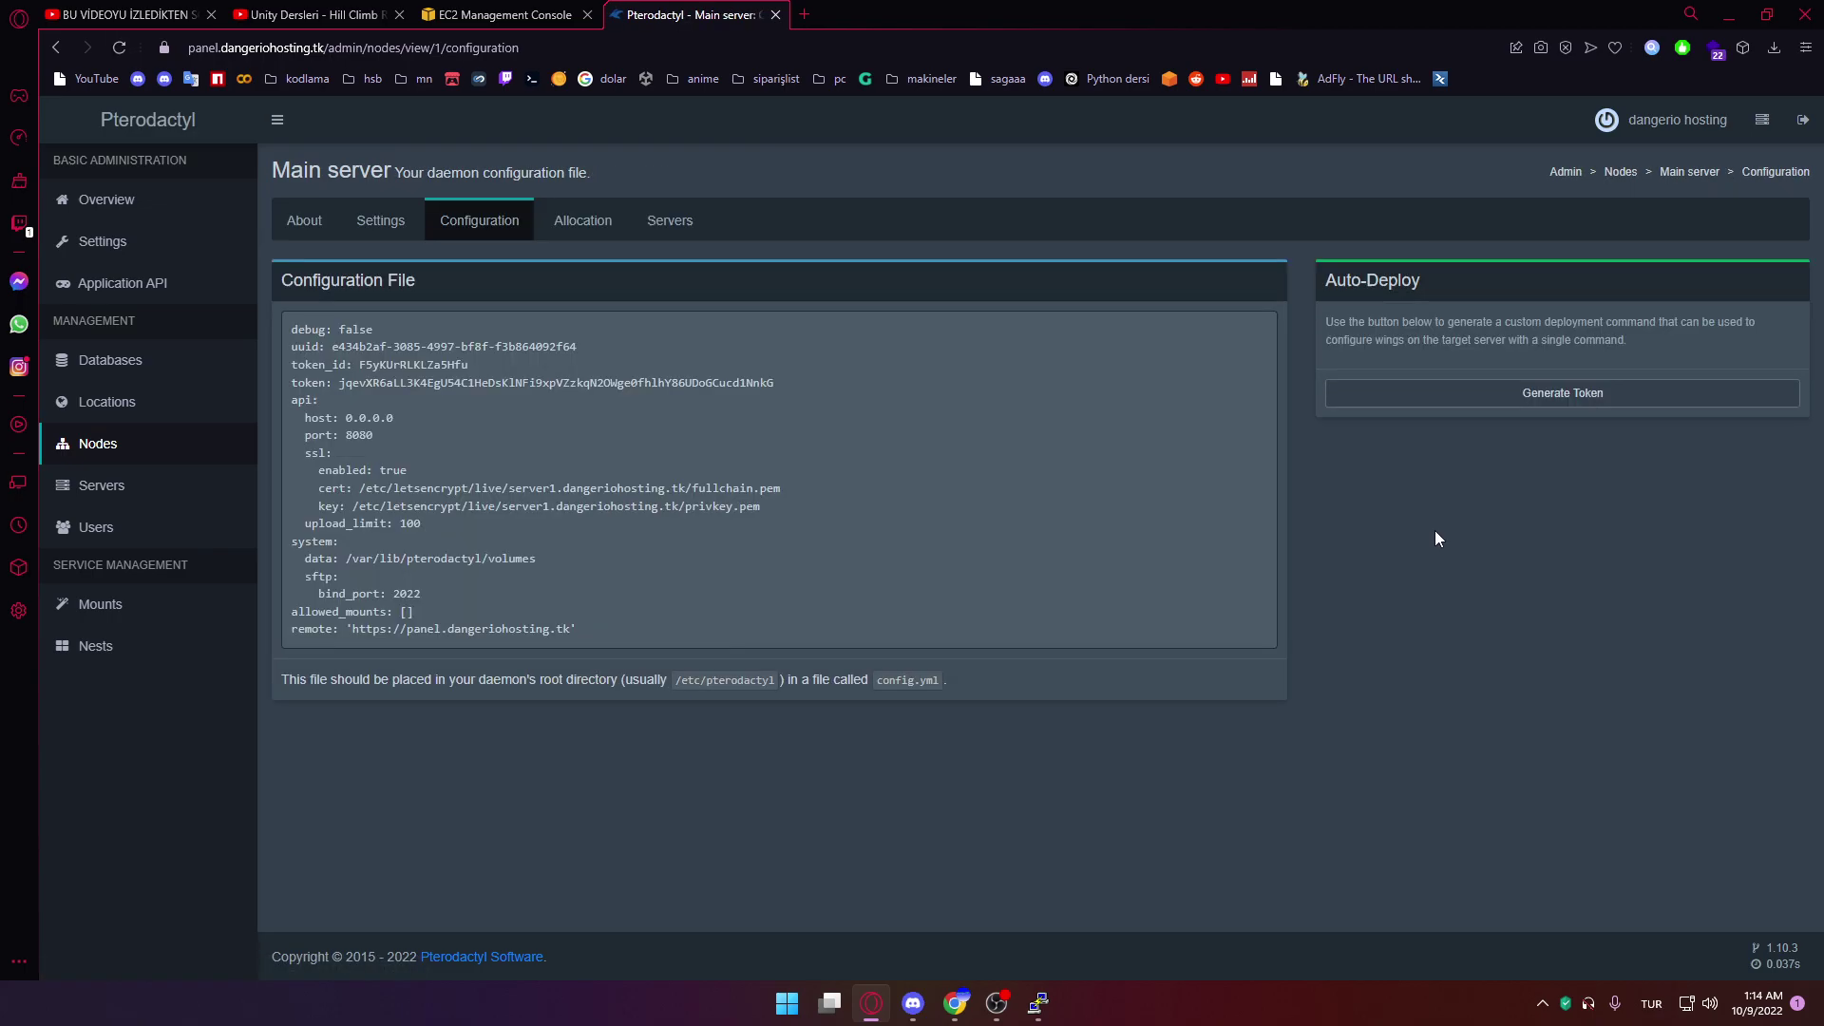
Generate the node's auto-deploy token and run its Wings configure command in PuTTY
left_click(1425, 394)
left_click_drag(708, 591, 757, 660)
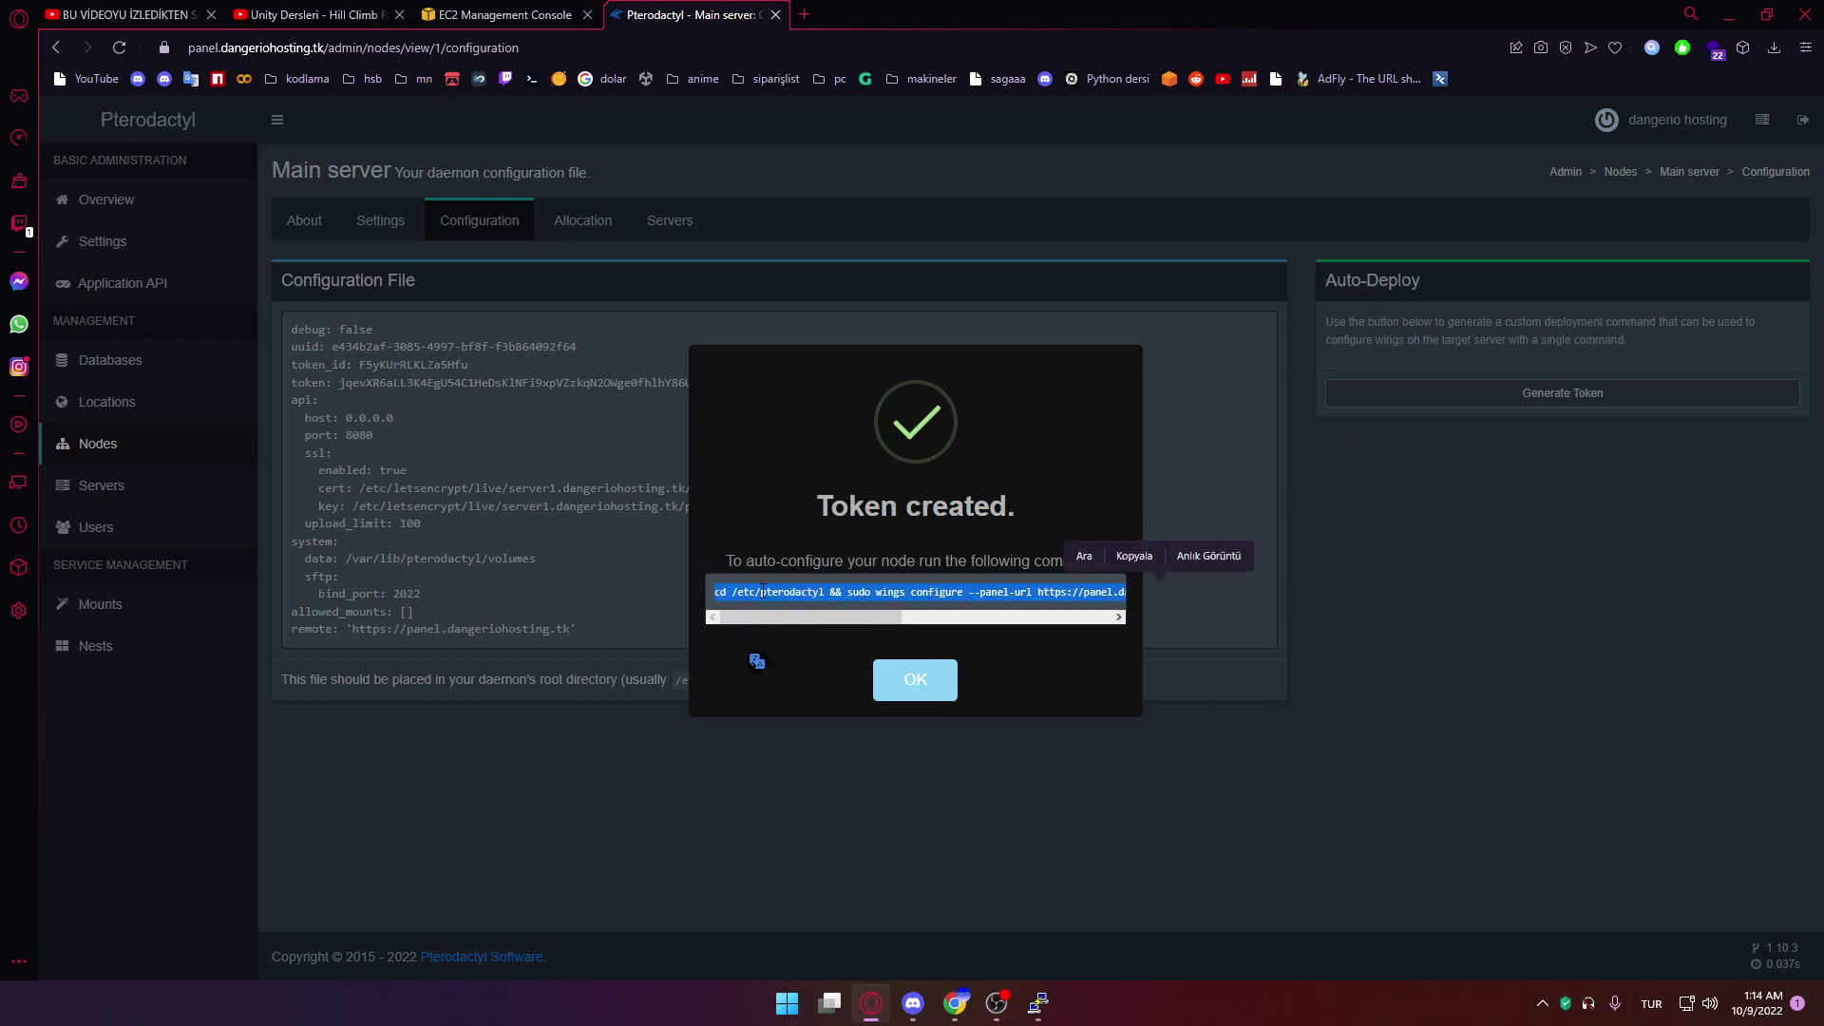
left_click(1038, 1002)
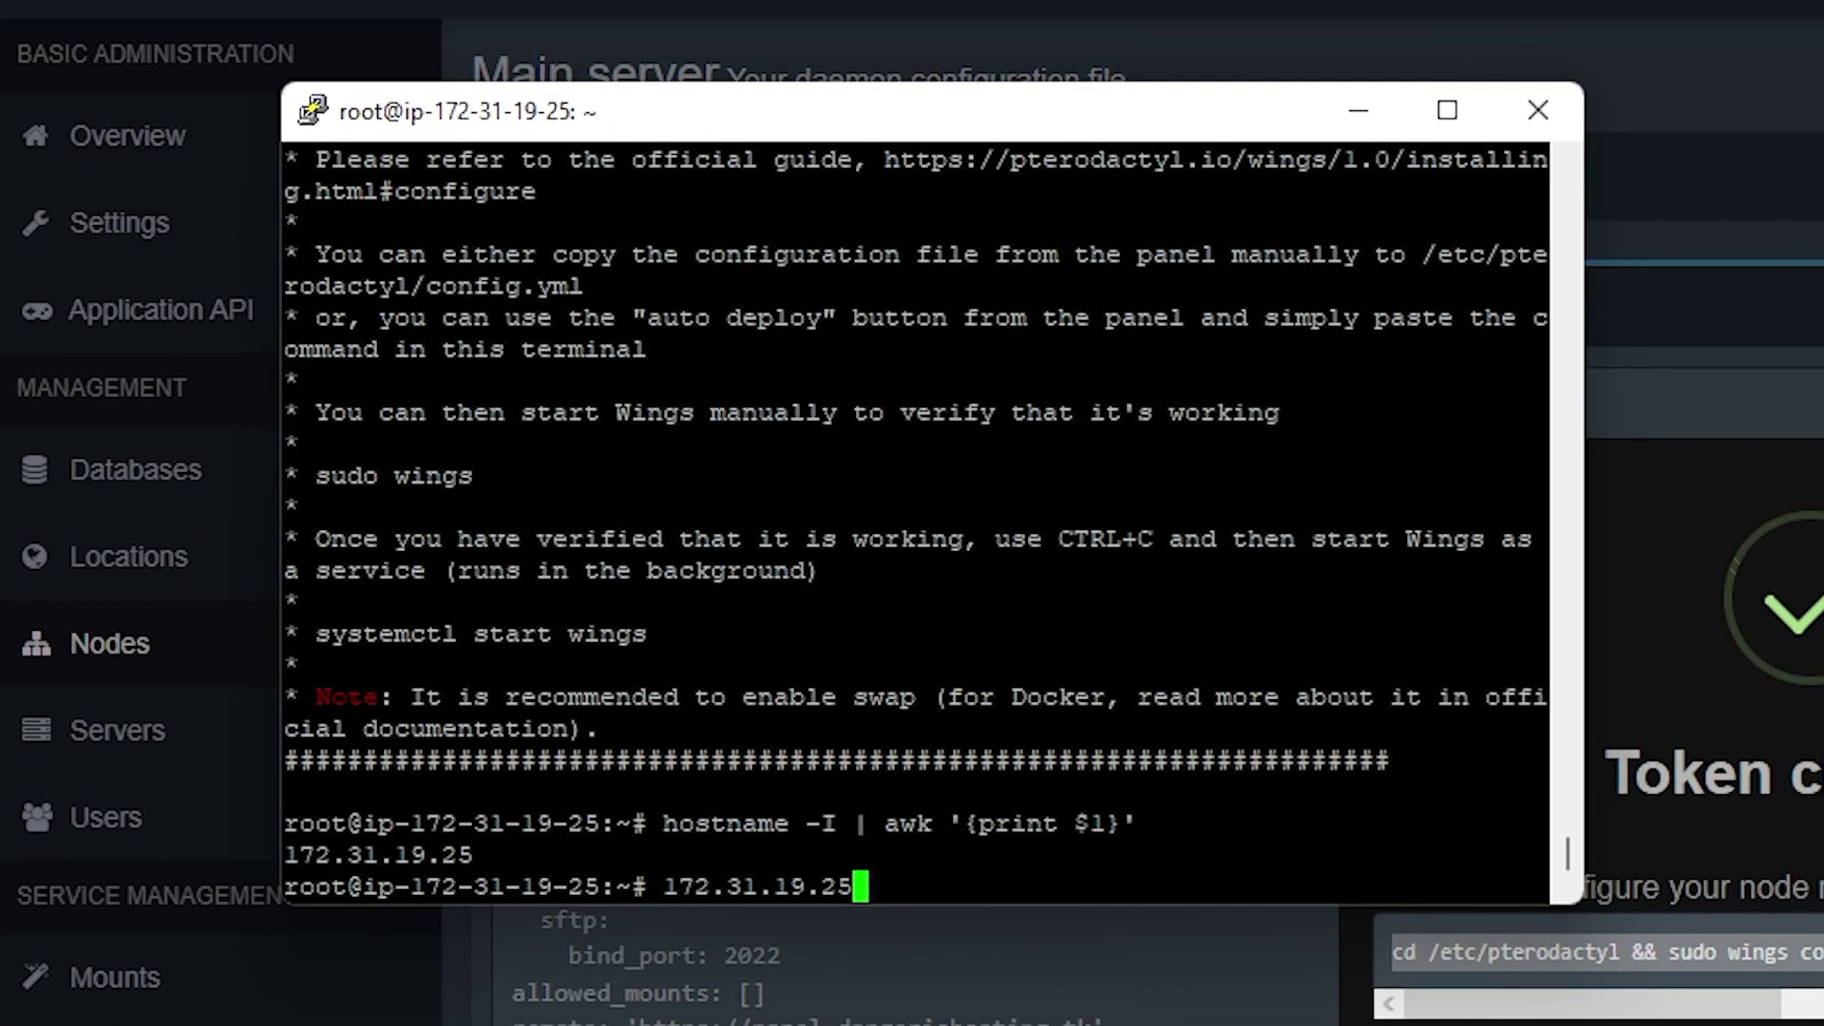
key("BackSpace")
key("BackSpace")
key("BackSpace")
key("BackSpace")
key("BackSpace")
key("BackSpace")
key("BackSpace")
key("BackSpace")
key("BackSpace")
key("BackSpace")
key("BackSpace")
key("BackSpace")
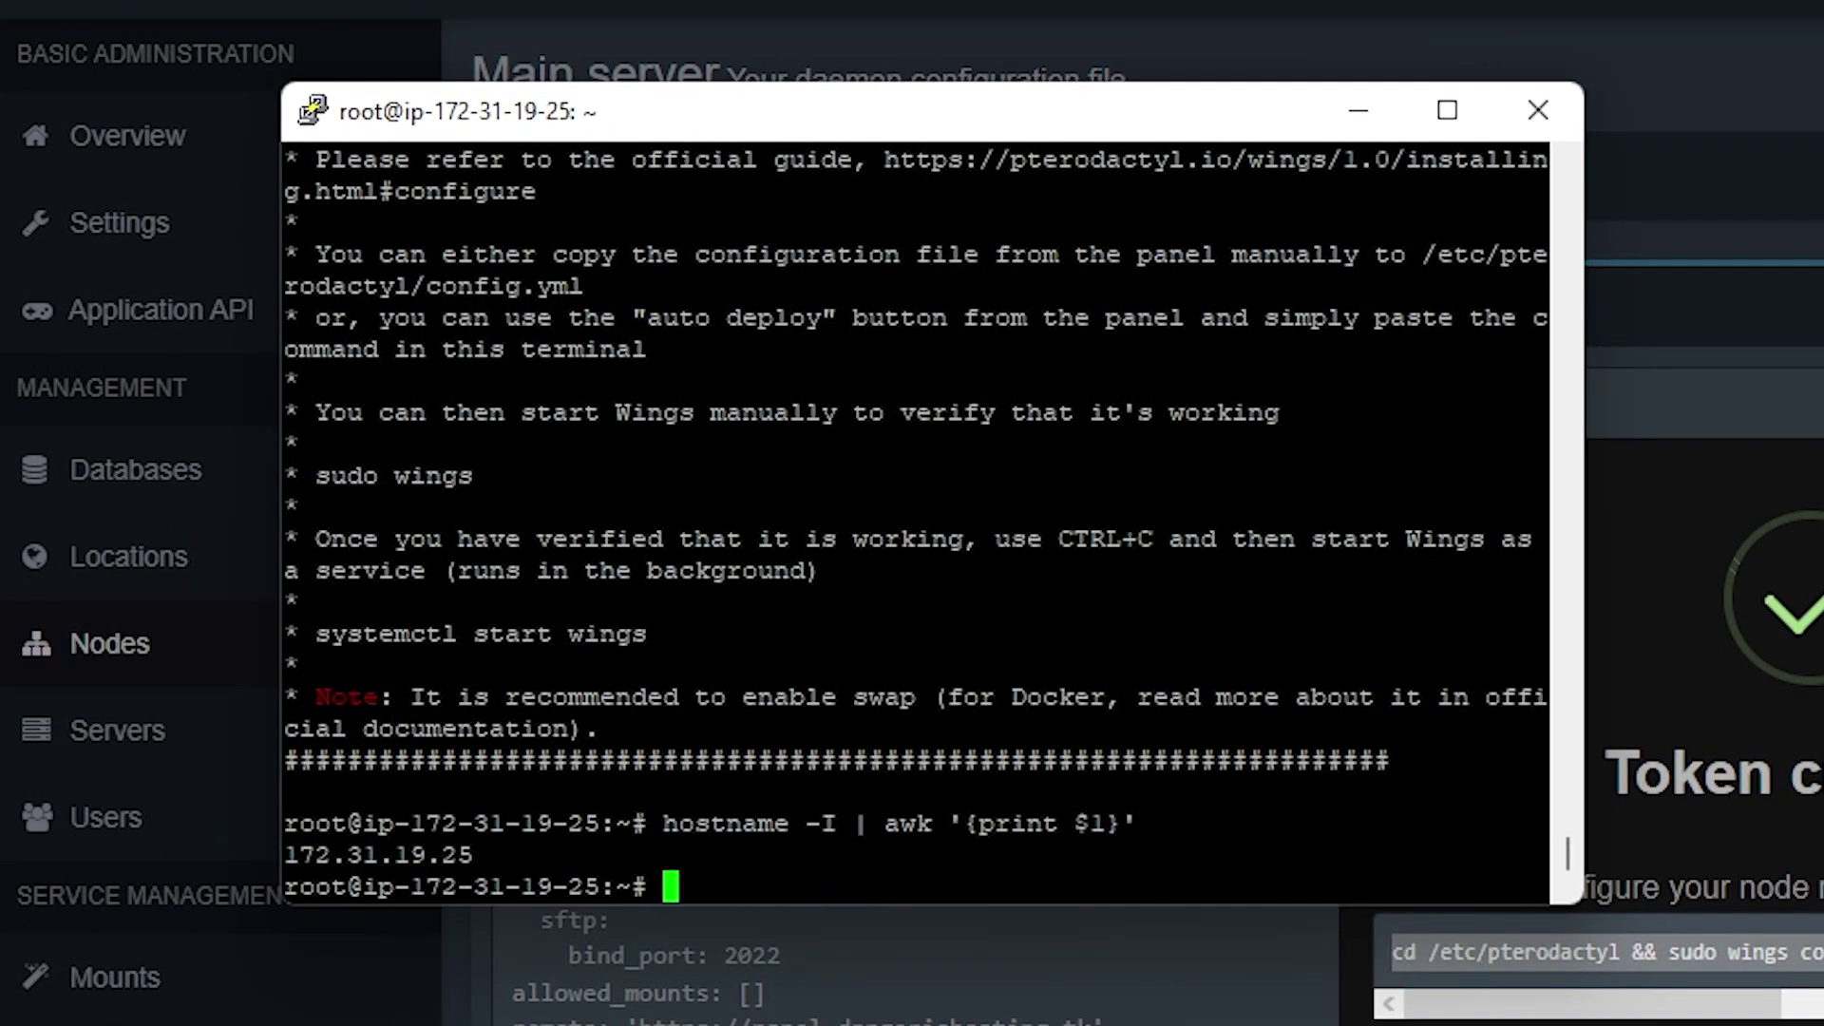
key("shift+Insert")
key("Return")
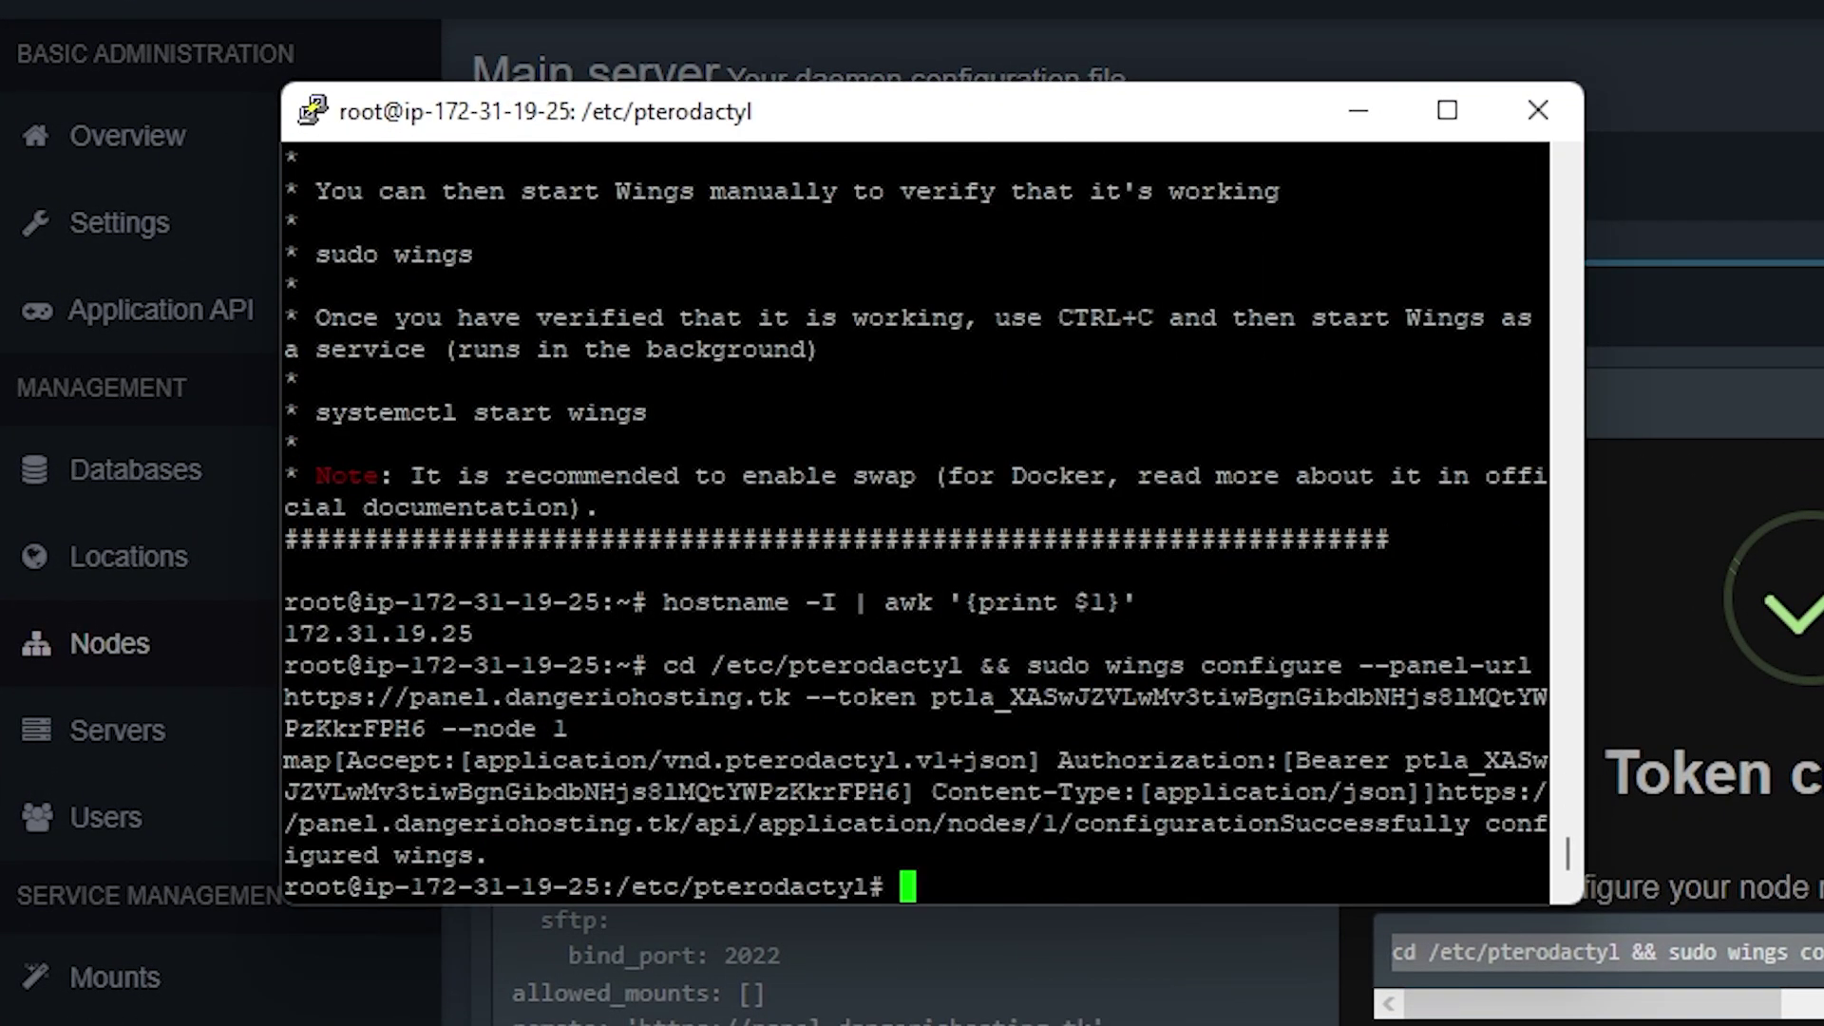
Run 'systemctl start wings' in PuTTY and return to the panel
left_click_drag(1425, 412, 318, 416)
right_click(373, 410)
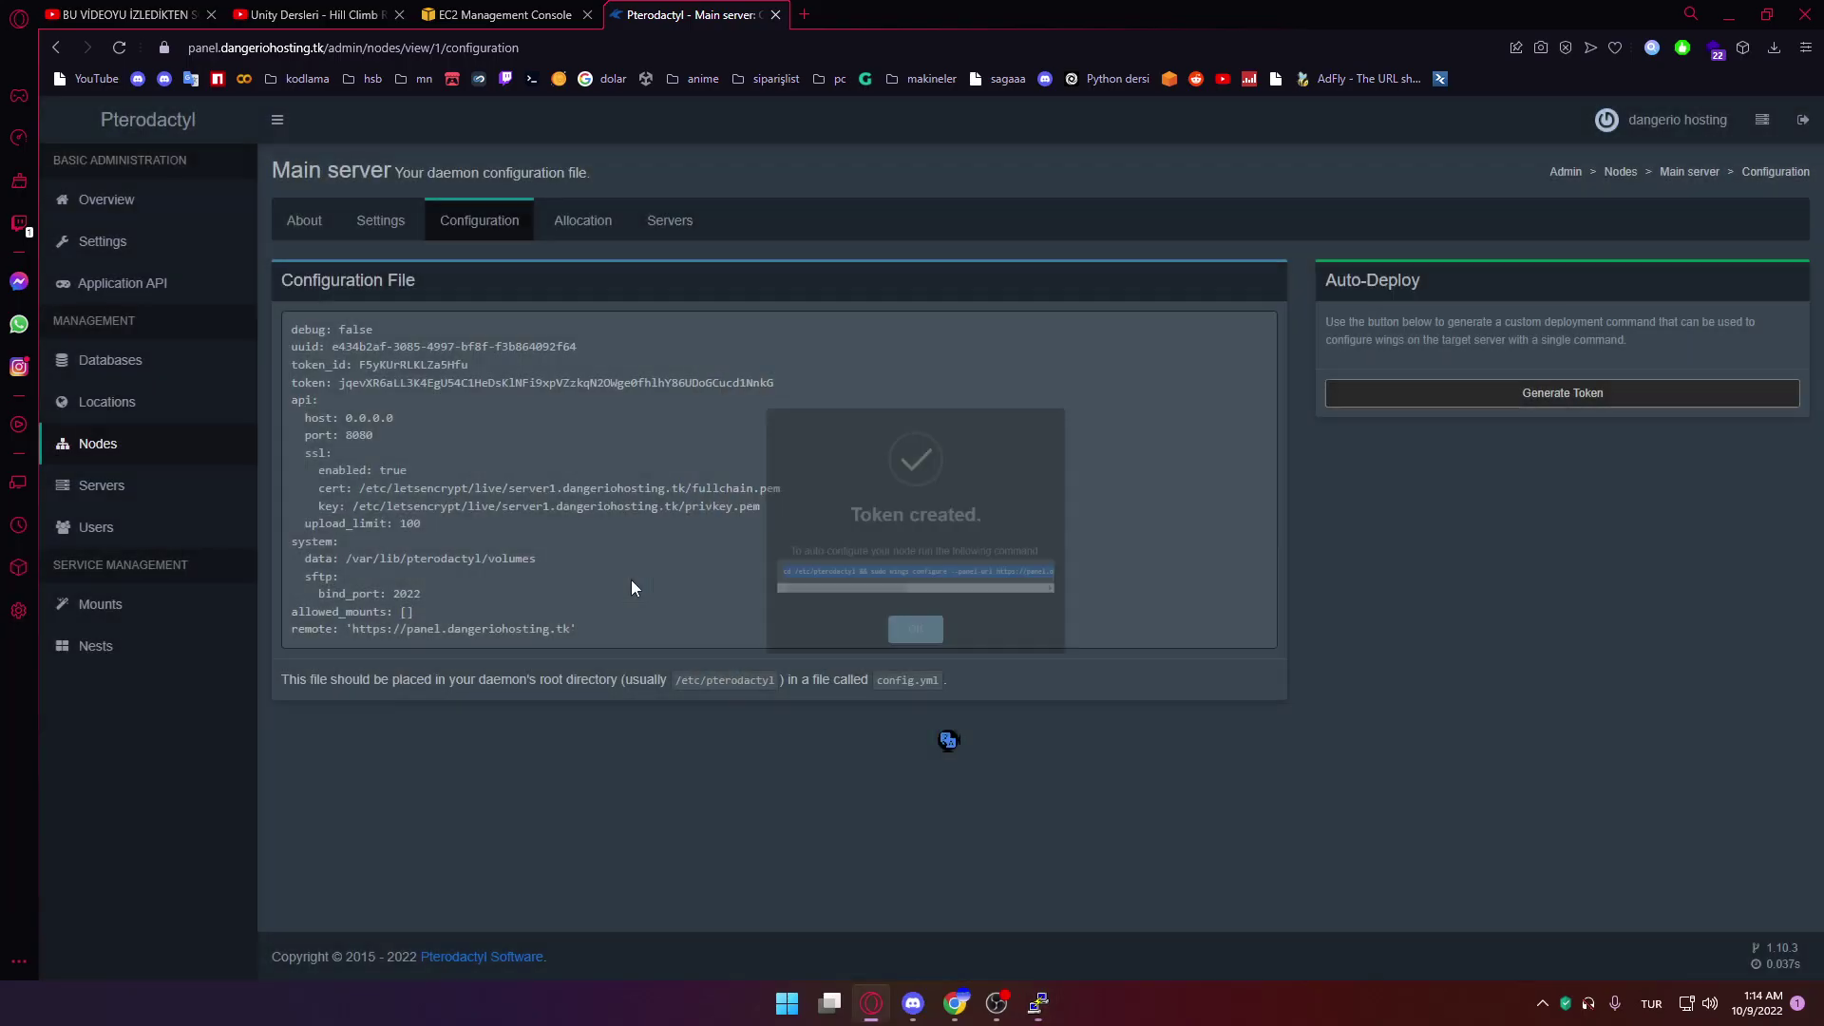
left_click(945, 737)
Dismiss the token dialog and open the Rust nest's page from the Nests list
left_click(304, 219)
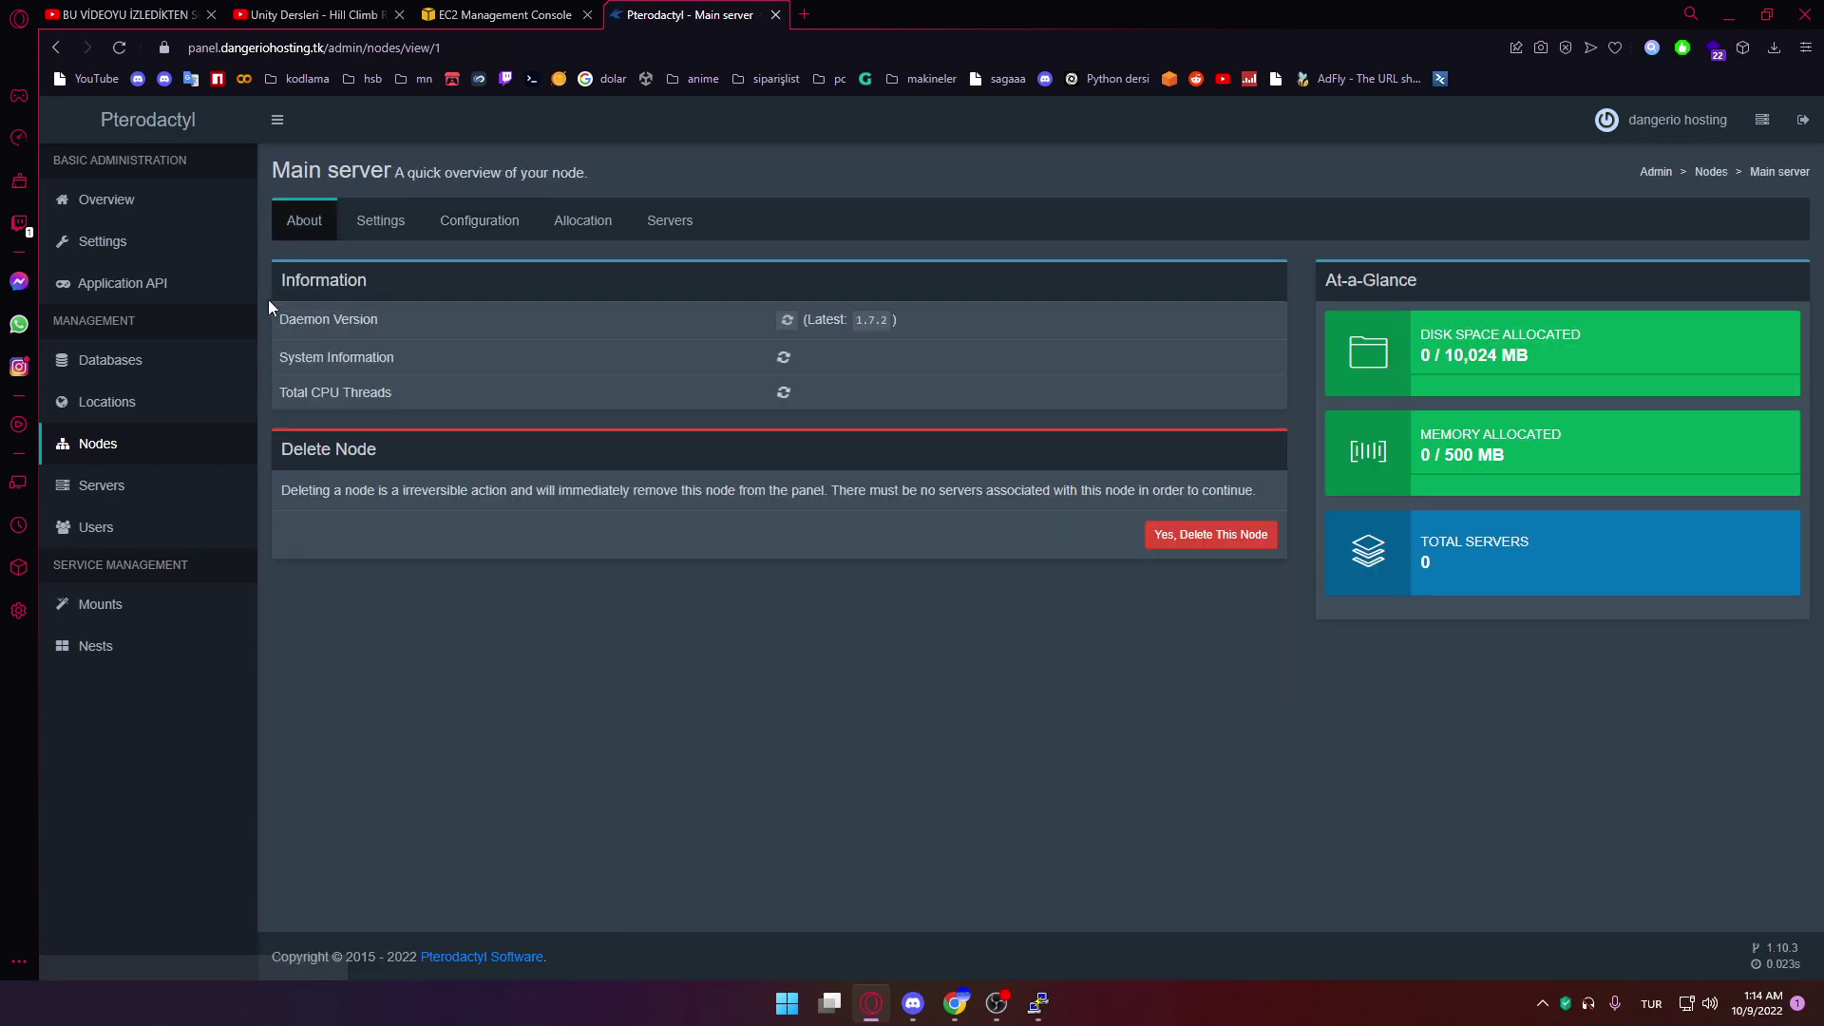
left_click(151, 463)
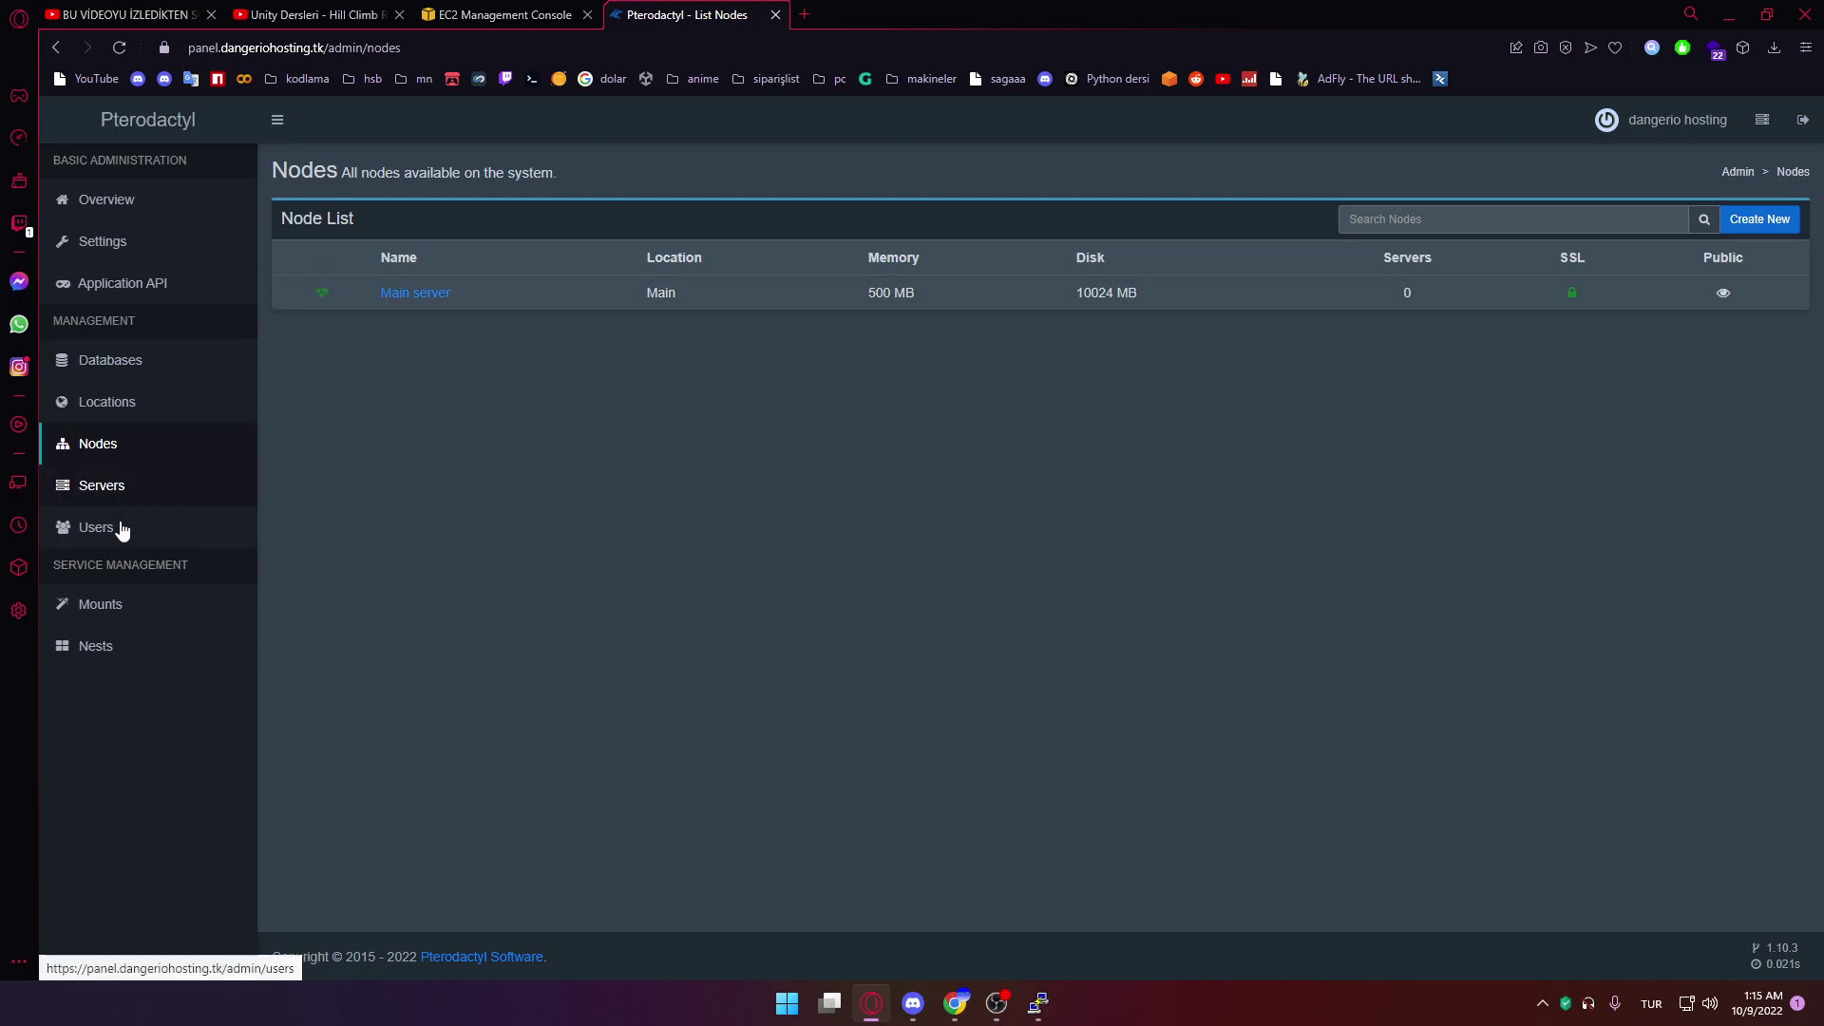
left_click(106, 653)
left_click(389, 495)
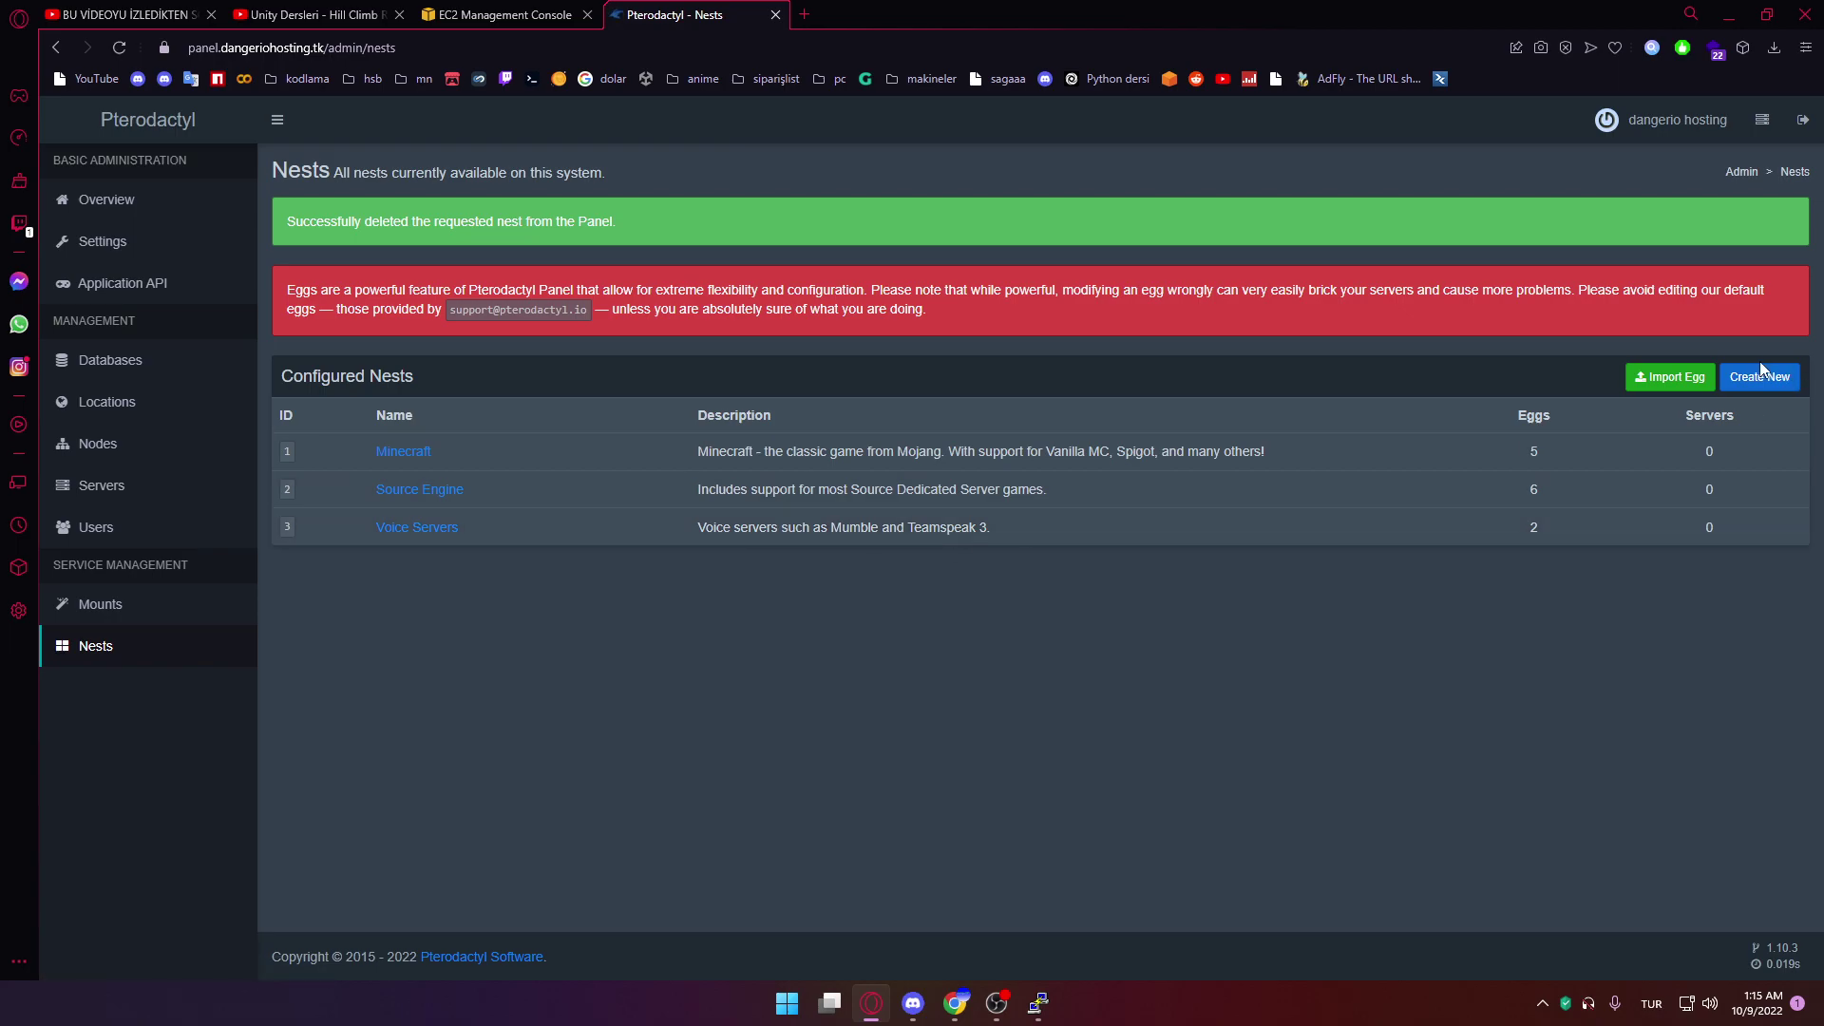
Create a nest named Discord
left_click(1760, 375)
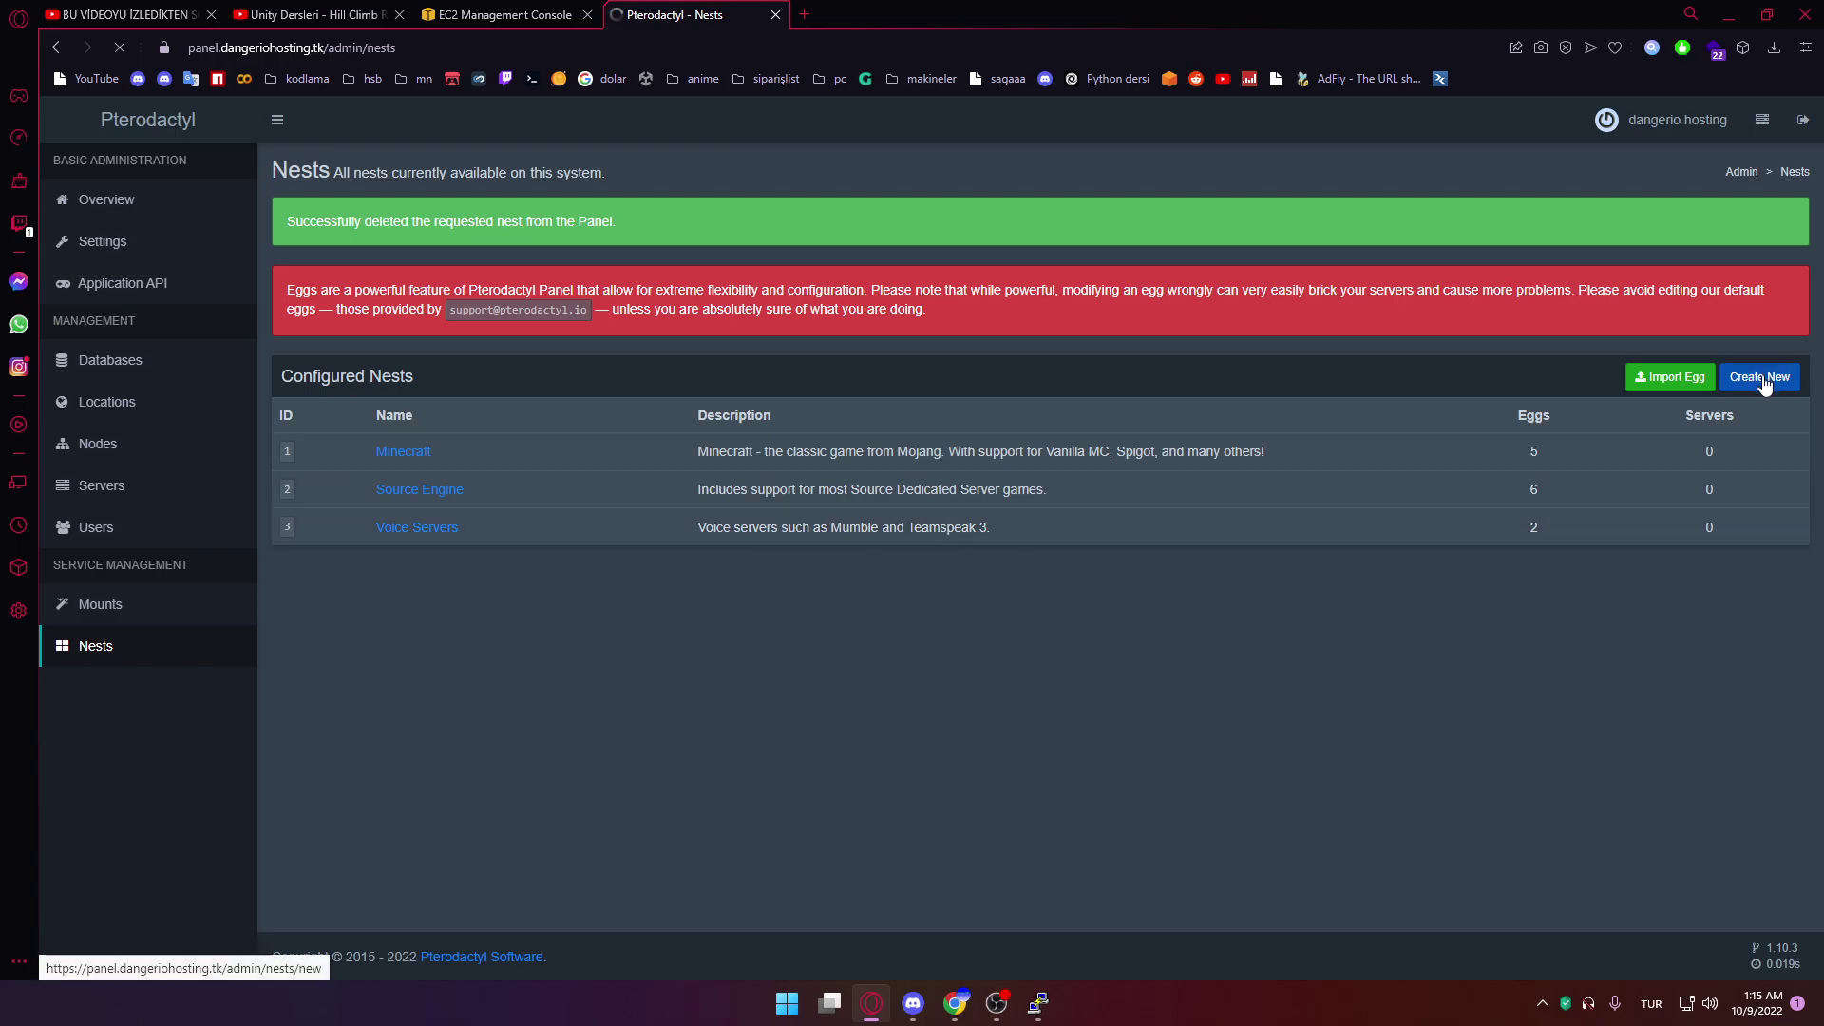
left_click(426, 286)
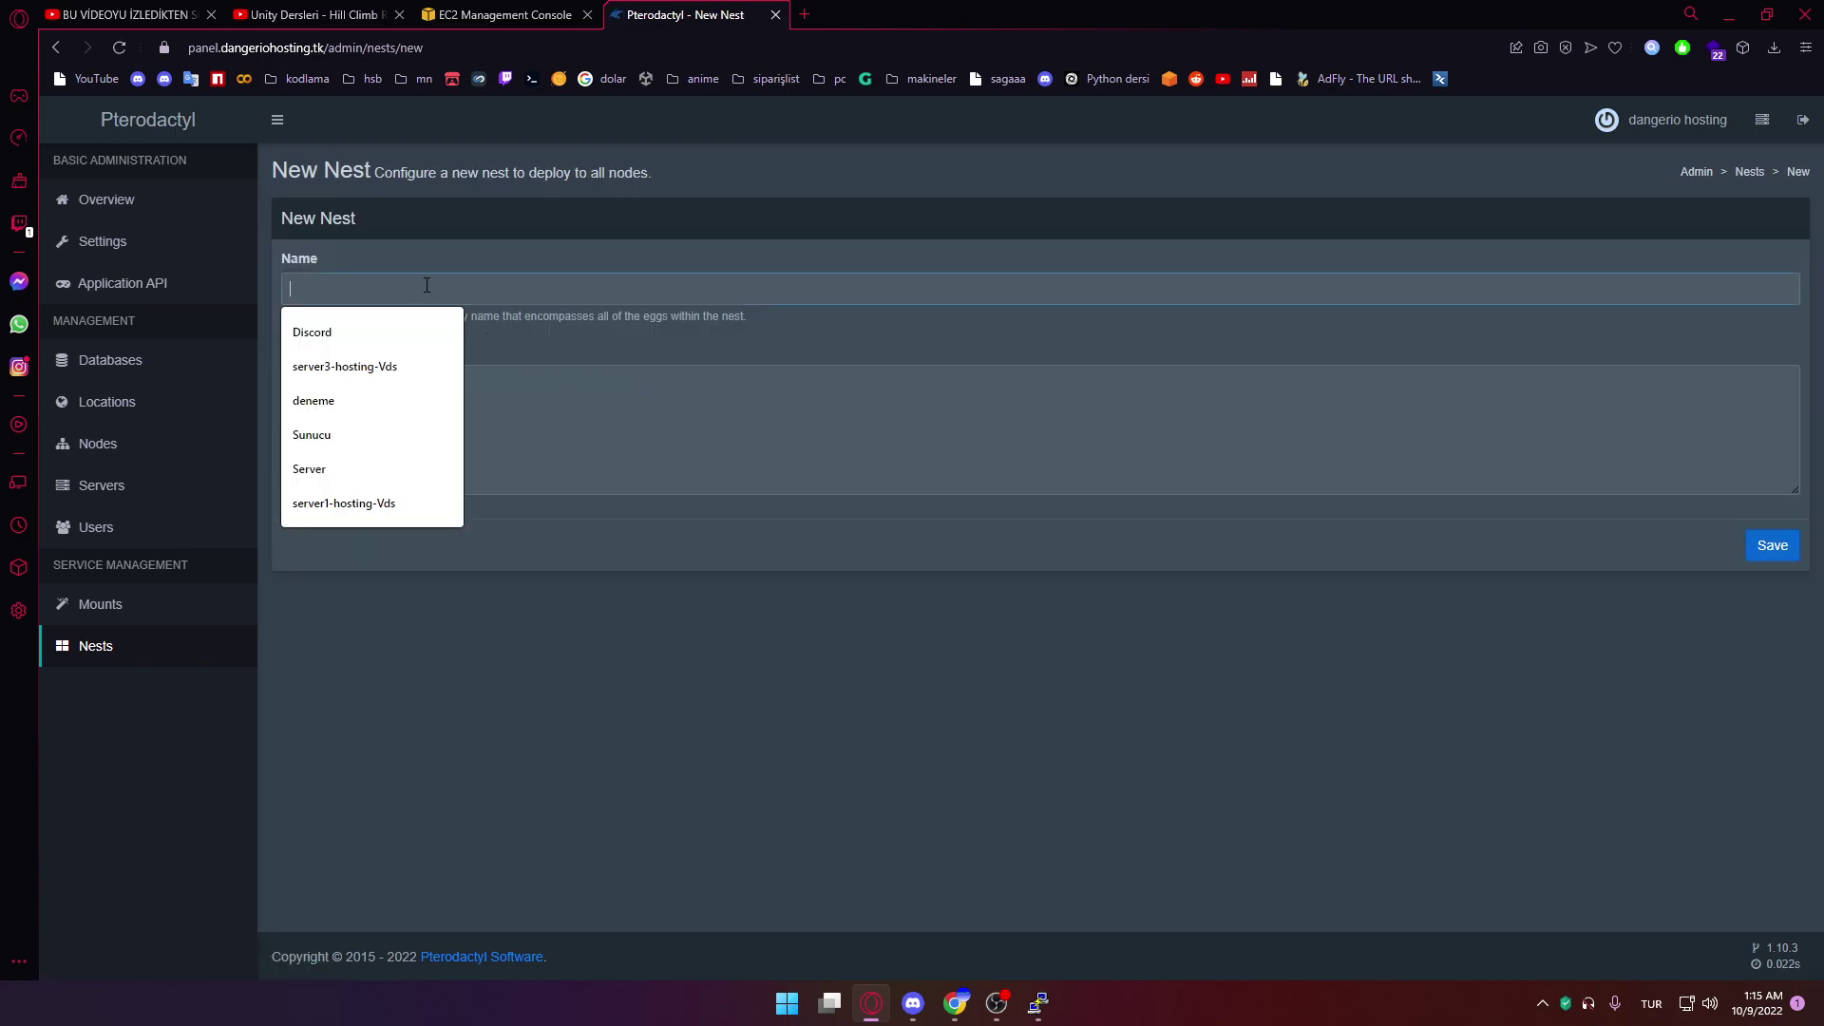
left_click(380, 329)
left_click(1758, 546)
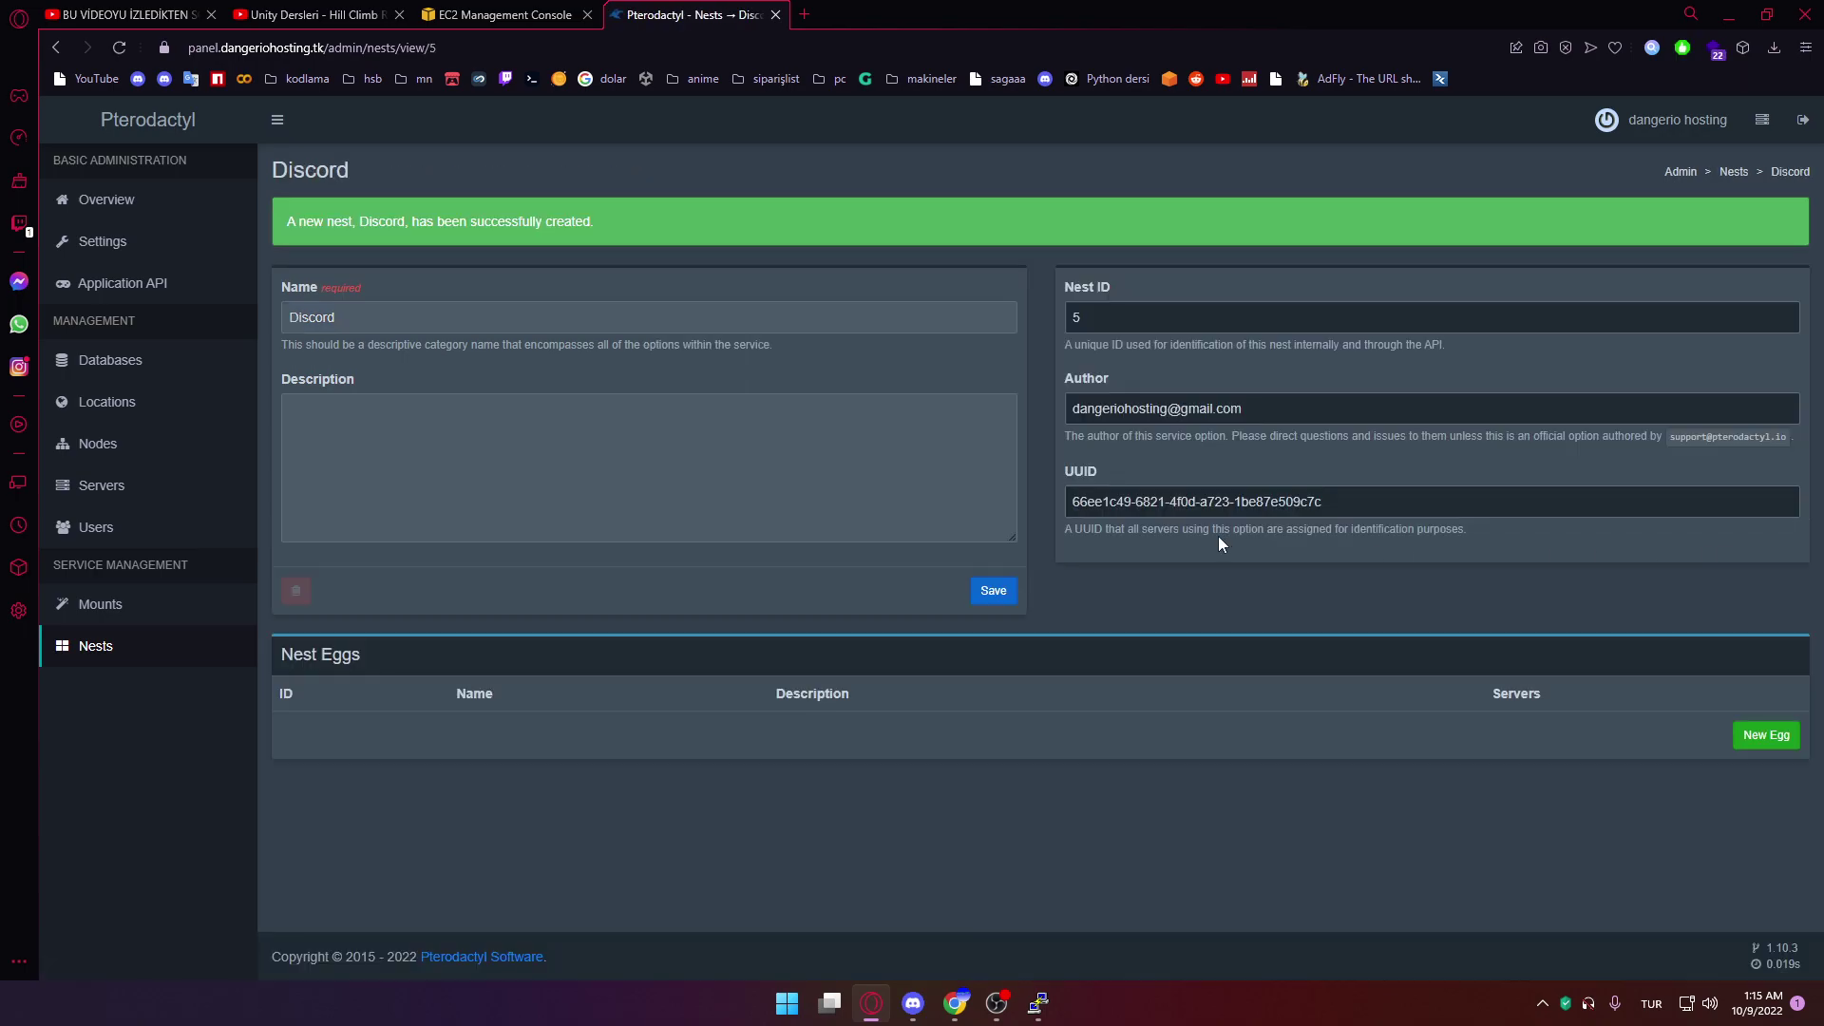
left_click(167, 655)
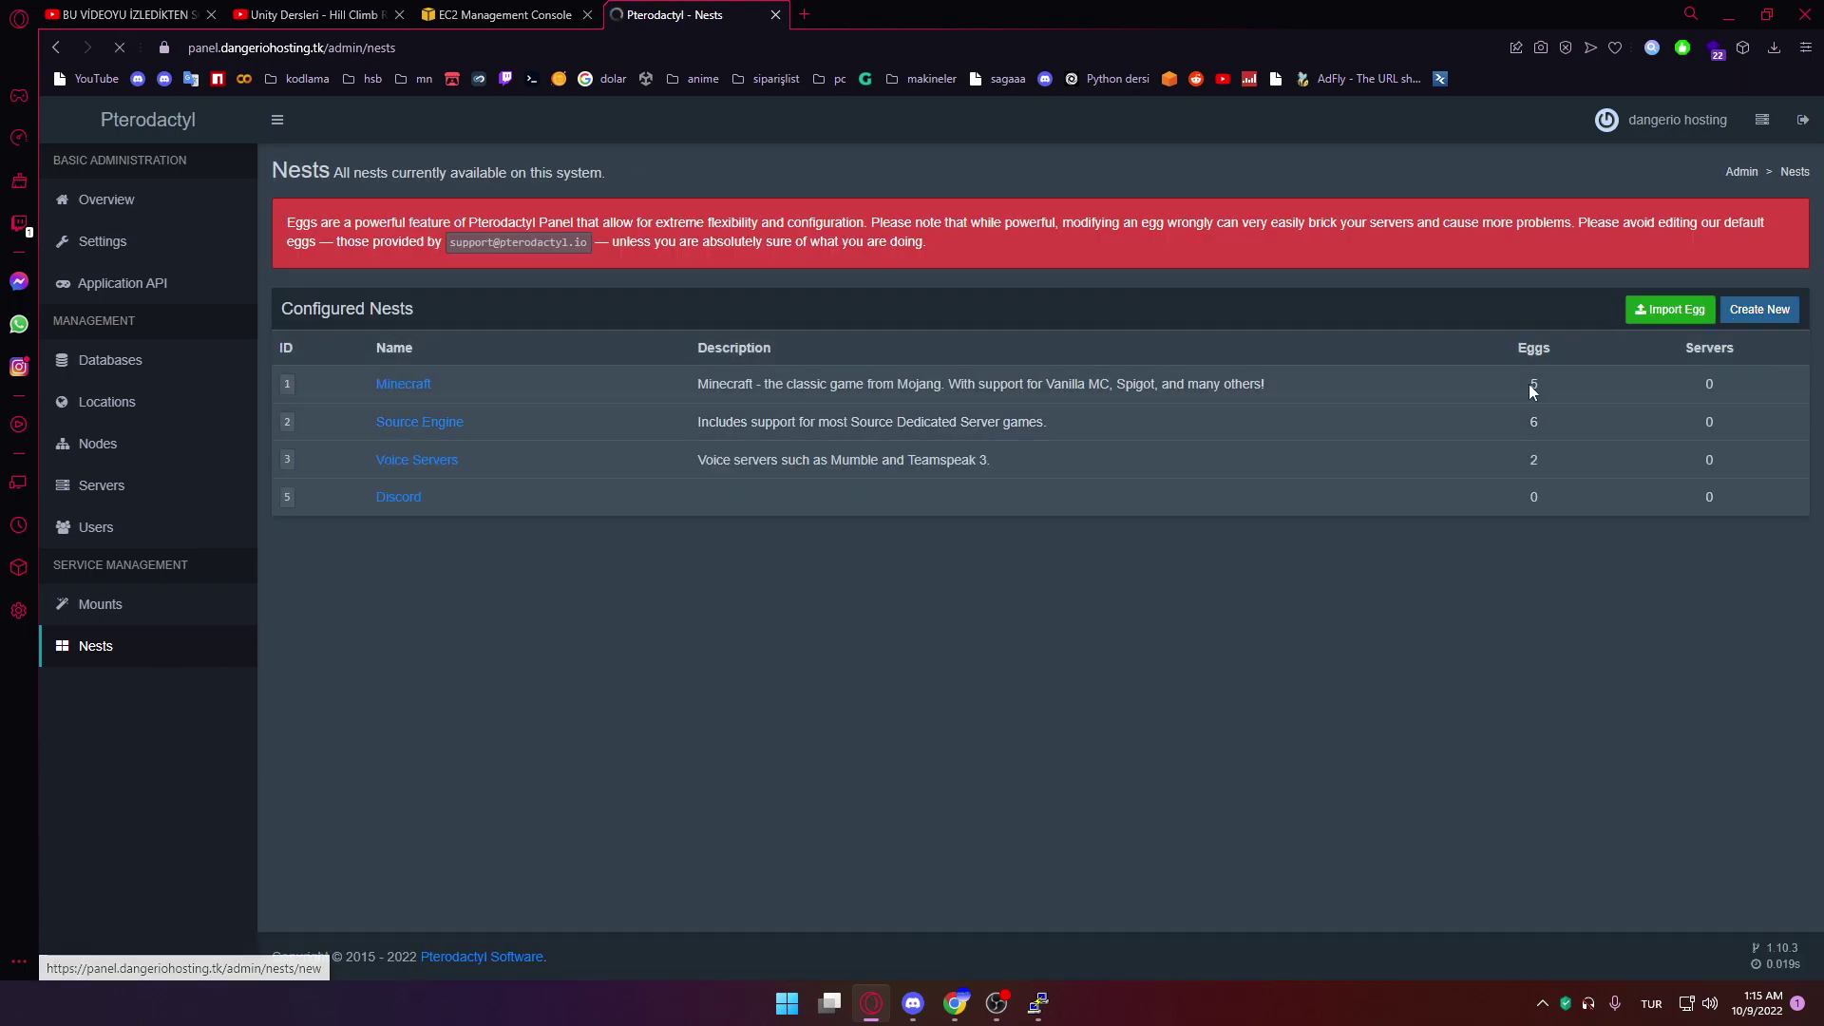
Create a nest named Hastabin
left_click(1772, 308)
left_click(473, 291)
type("hAS")
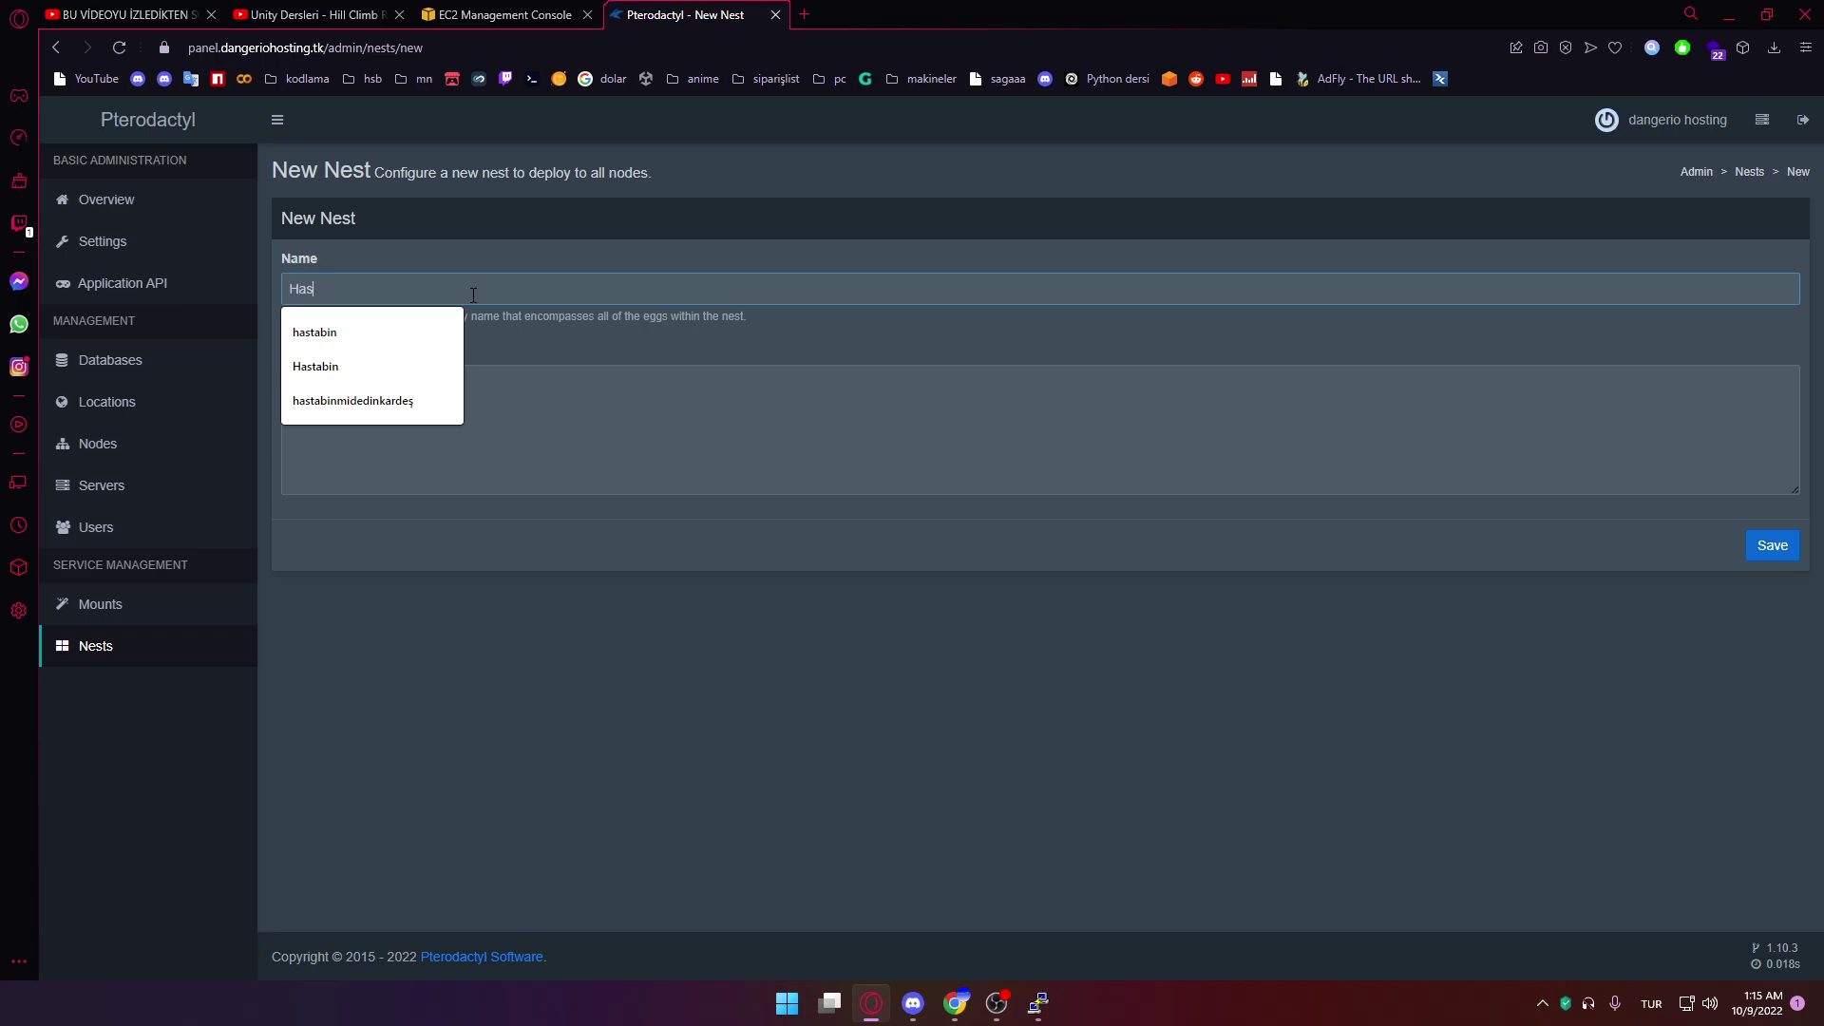
left_click(1755, 545)
left_click(212, 646)
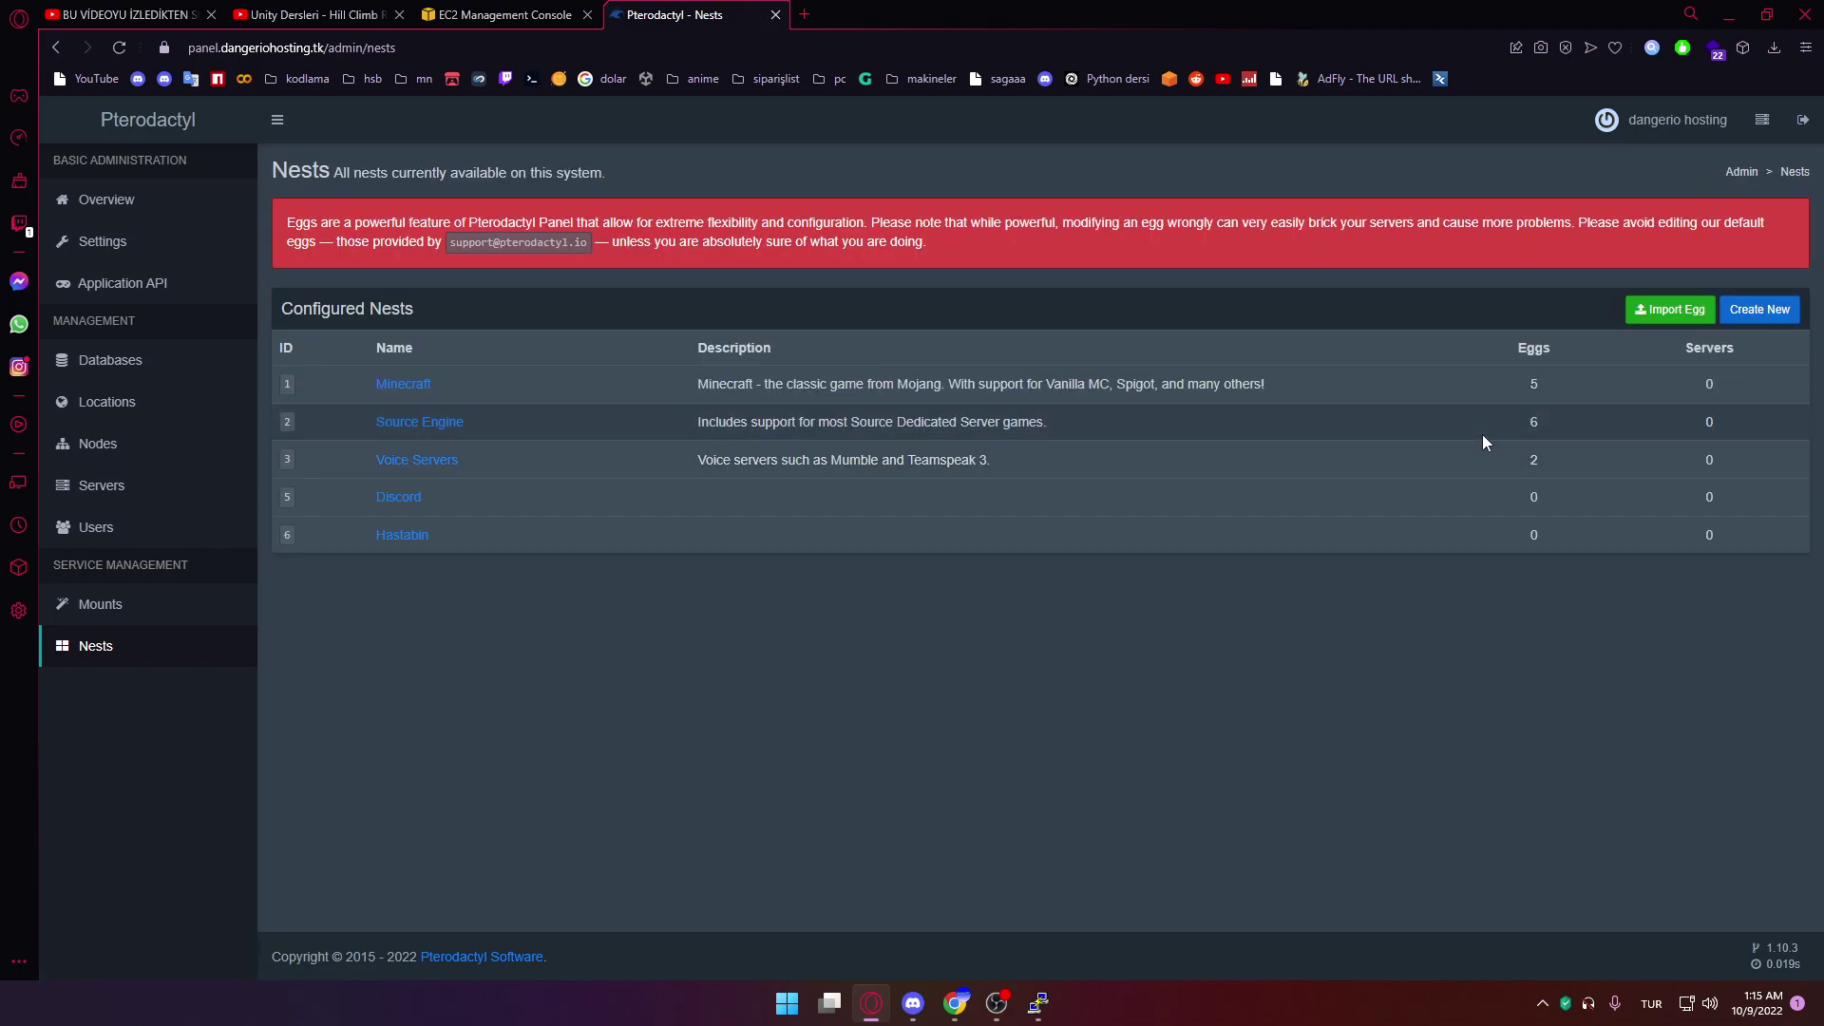
Create a nest named vscode, then open the Downloads folder in File Explorer
left_click(1760, 309)
left_click(413, 292)
type("V")
left_click(378, 332)
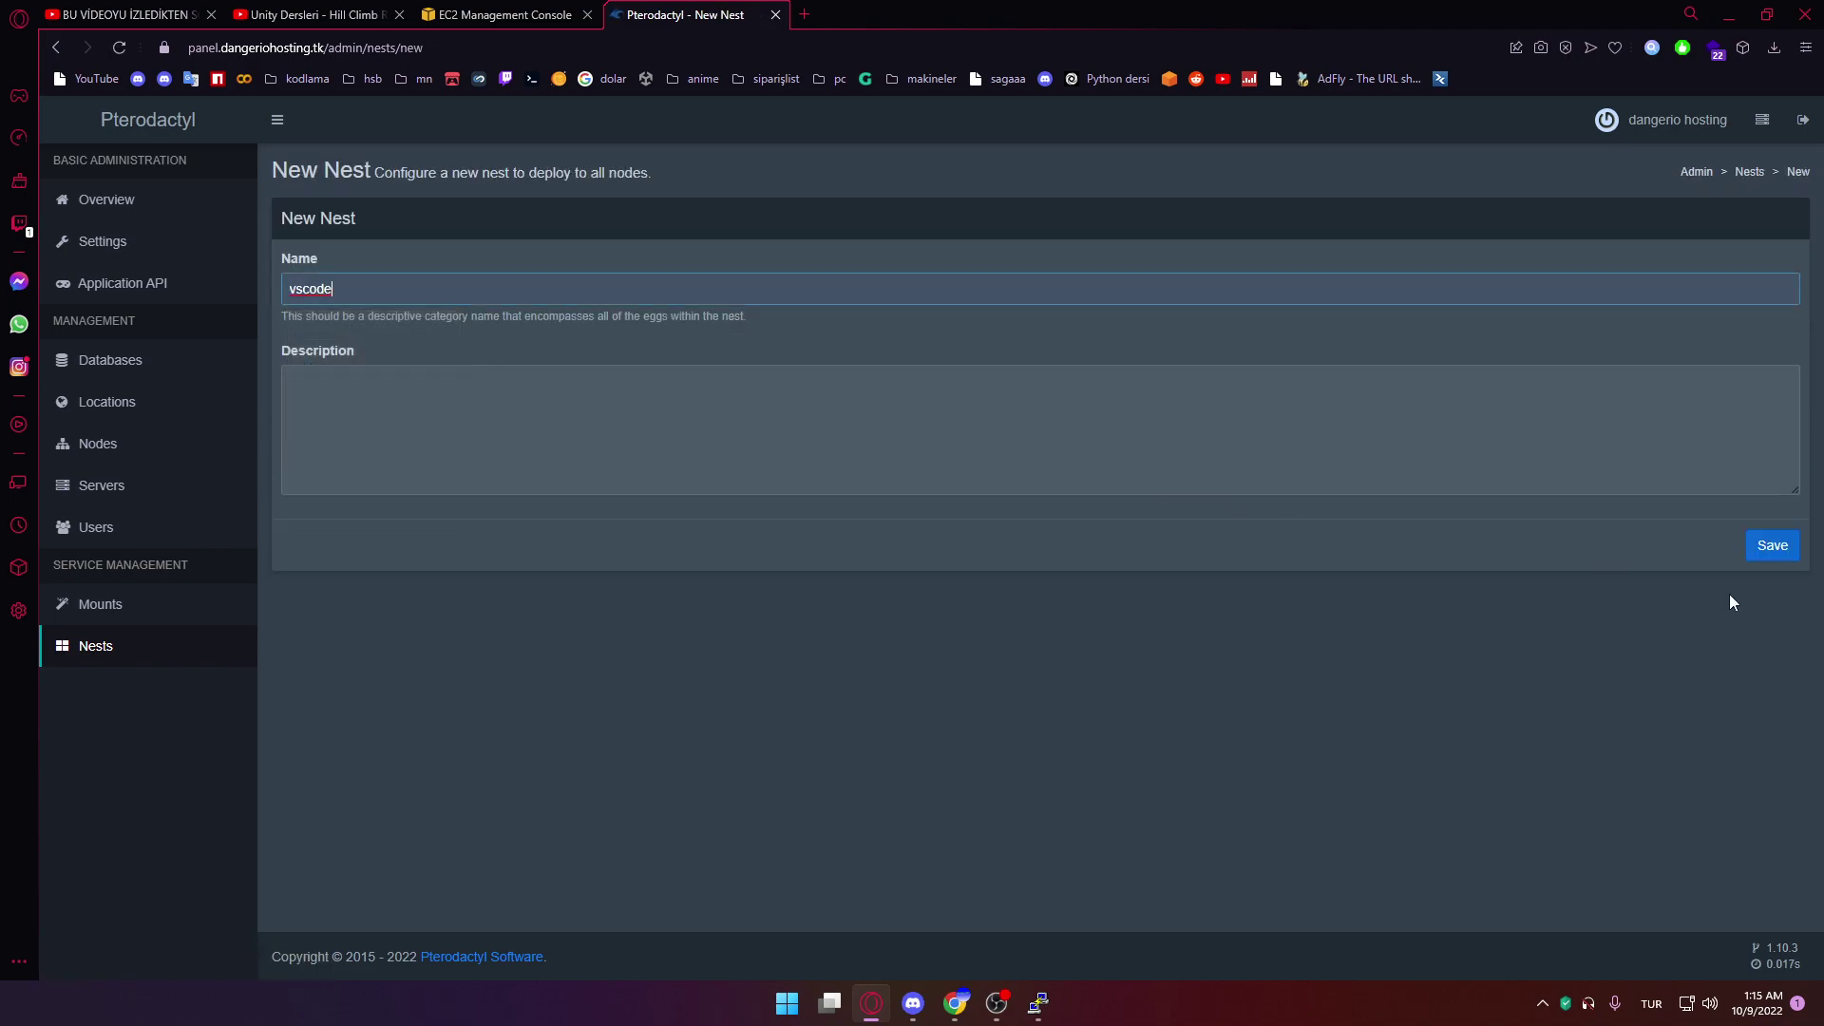
left_click(1769, 555)
key("super+e")
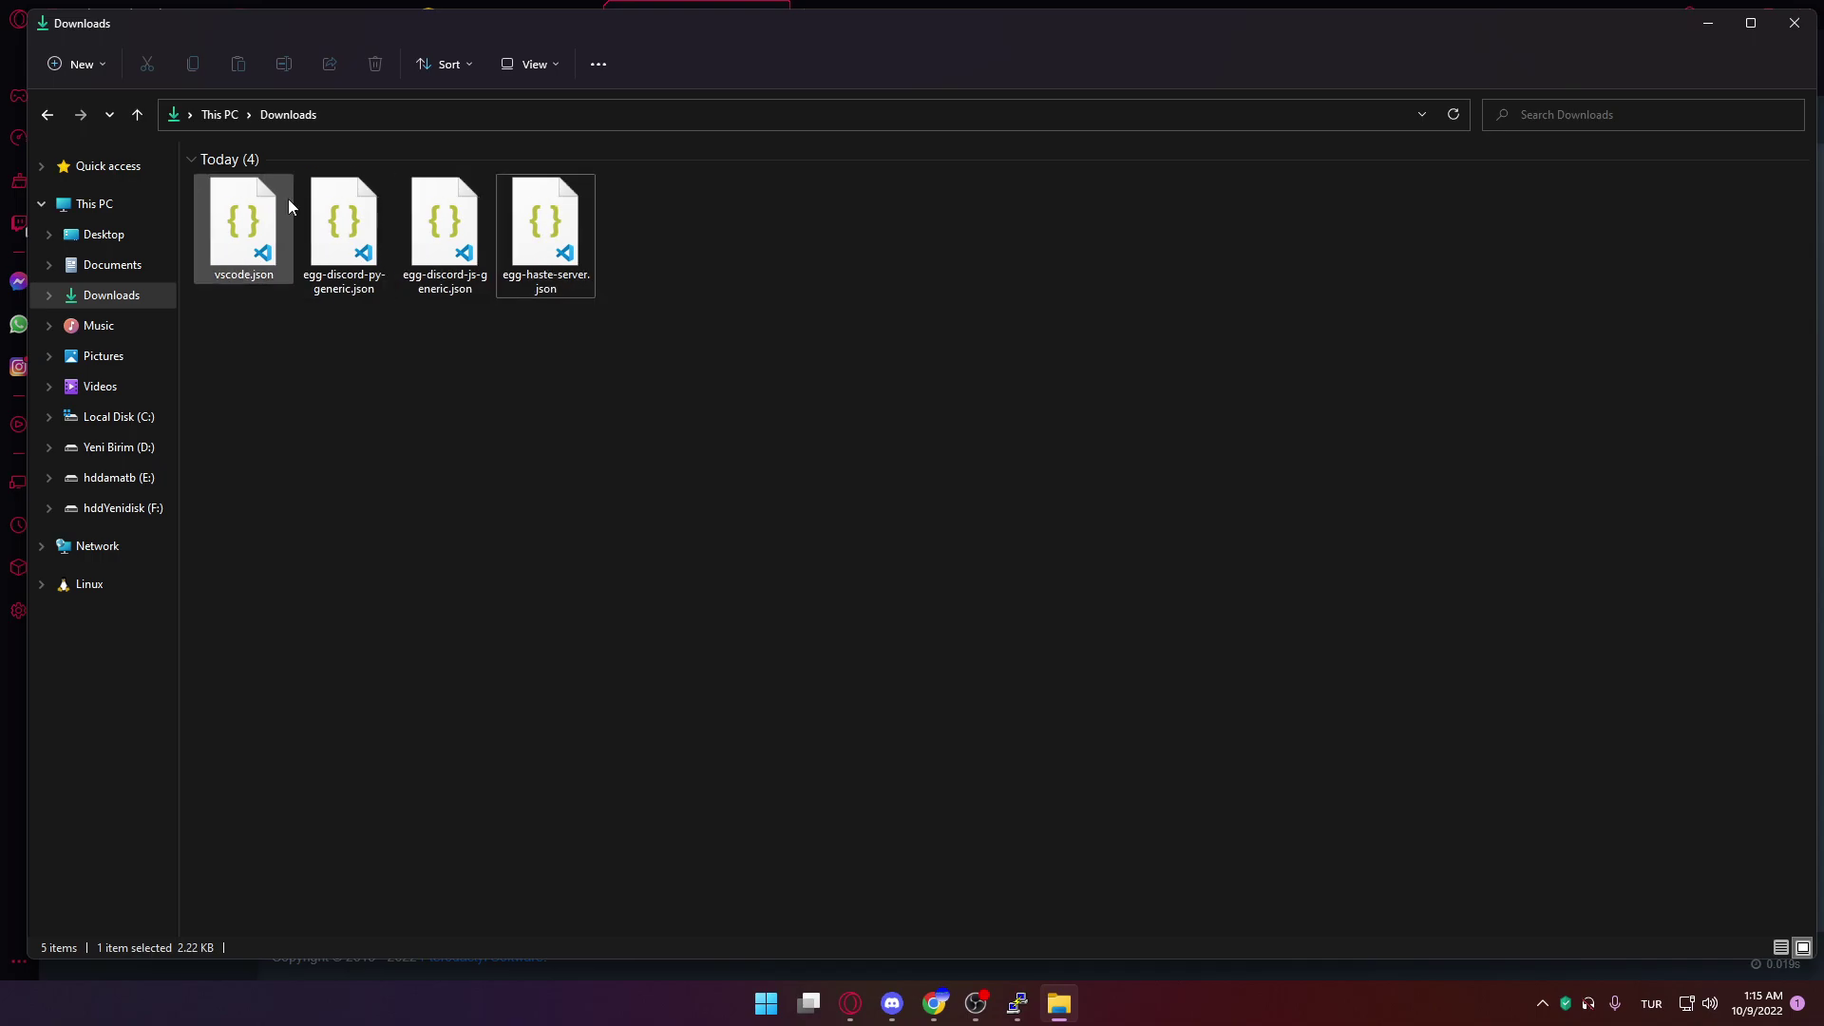
Import vscode.json as an egg into the vscode nest
left_click(692, 7)
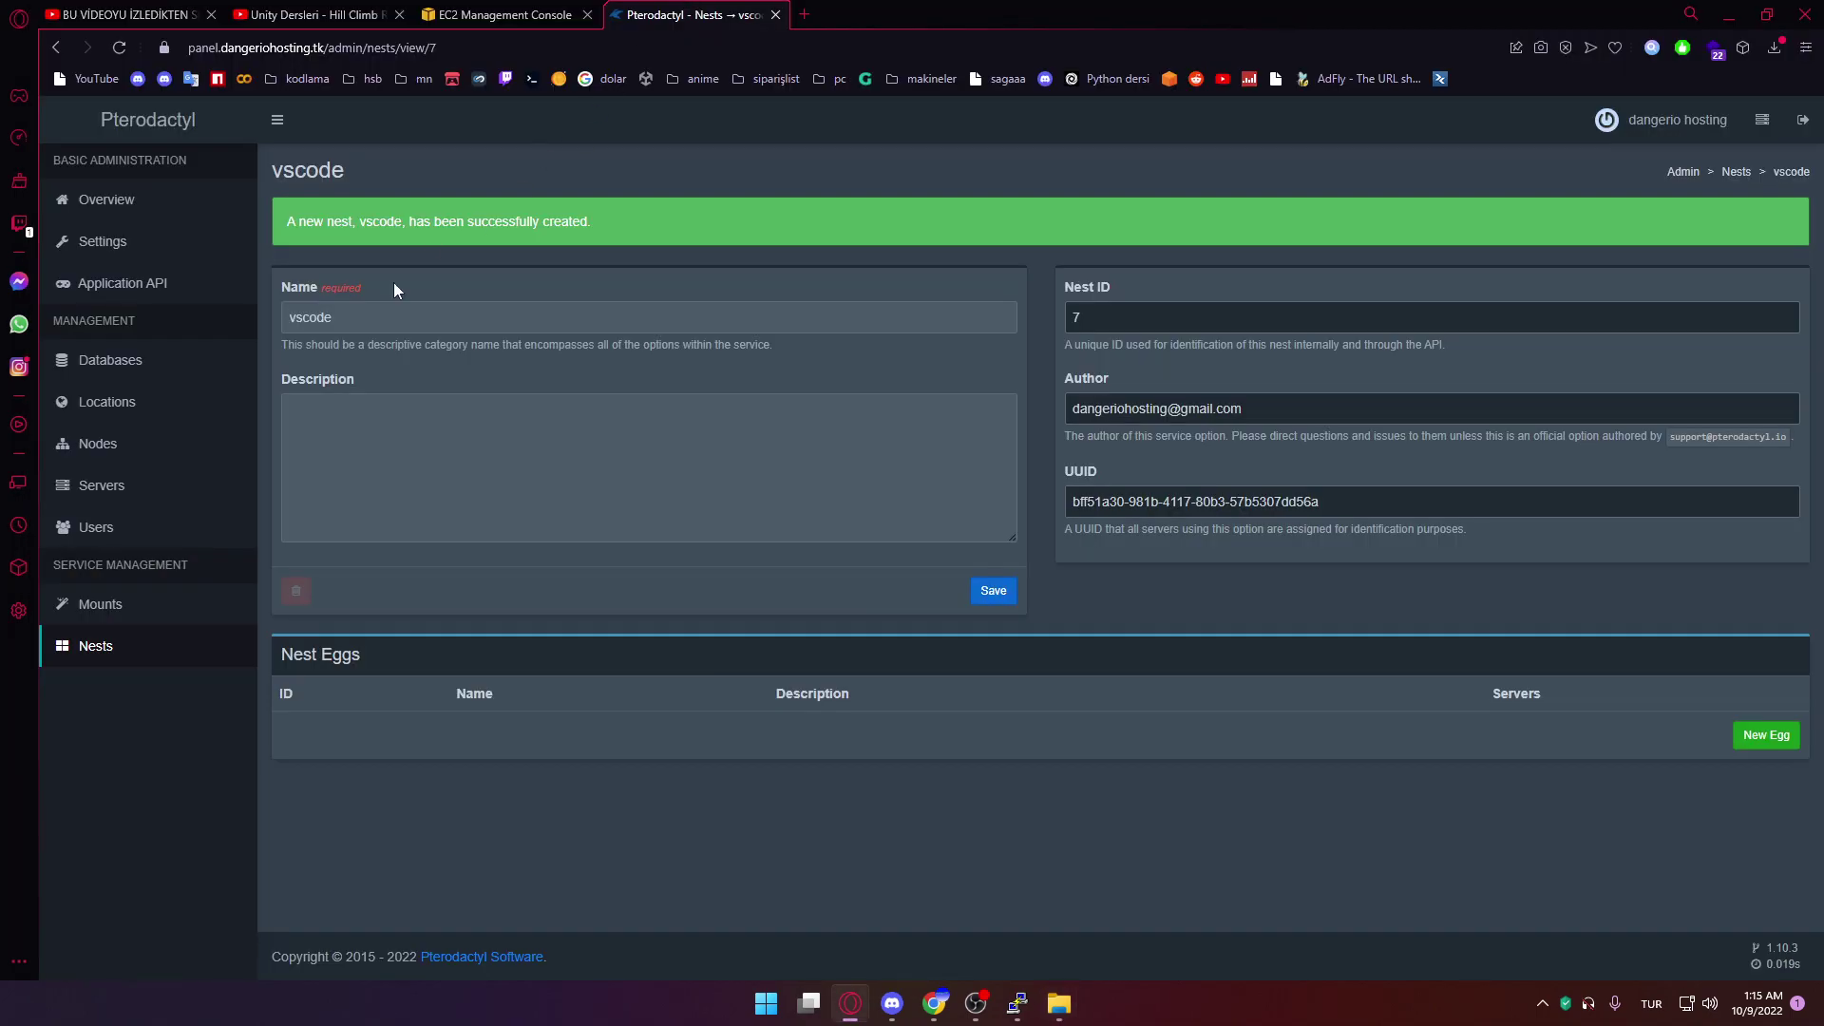
left_click(111, 665)
left_click(1669, 310)
left_click(722, 236)
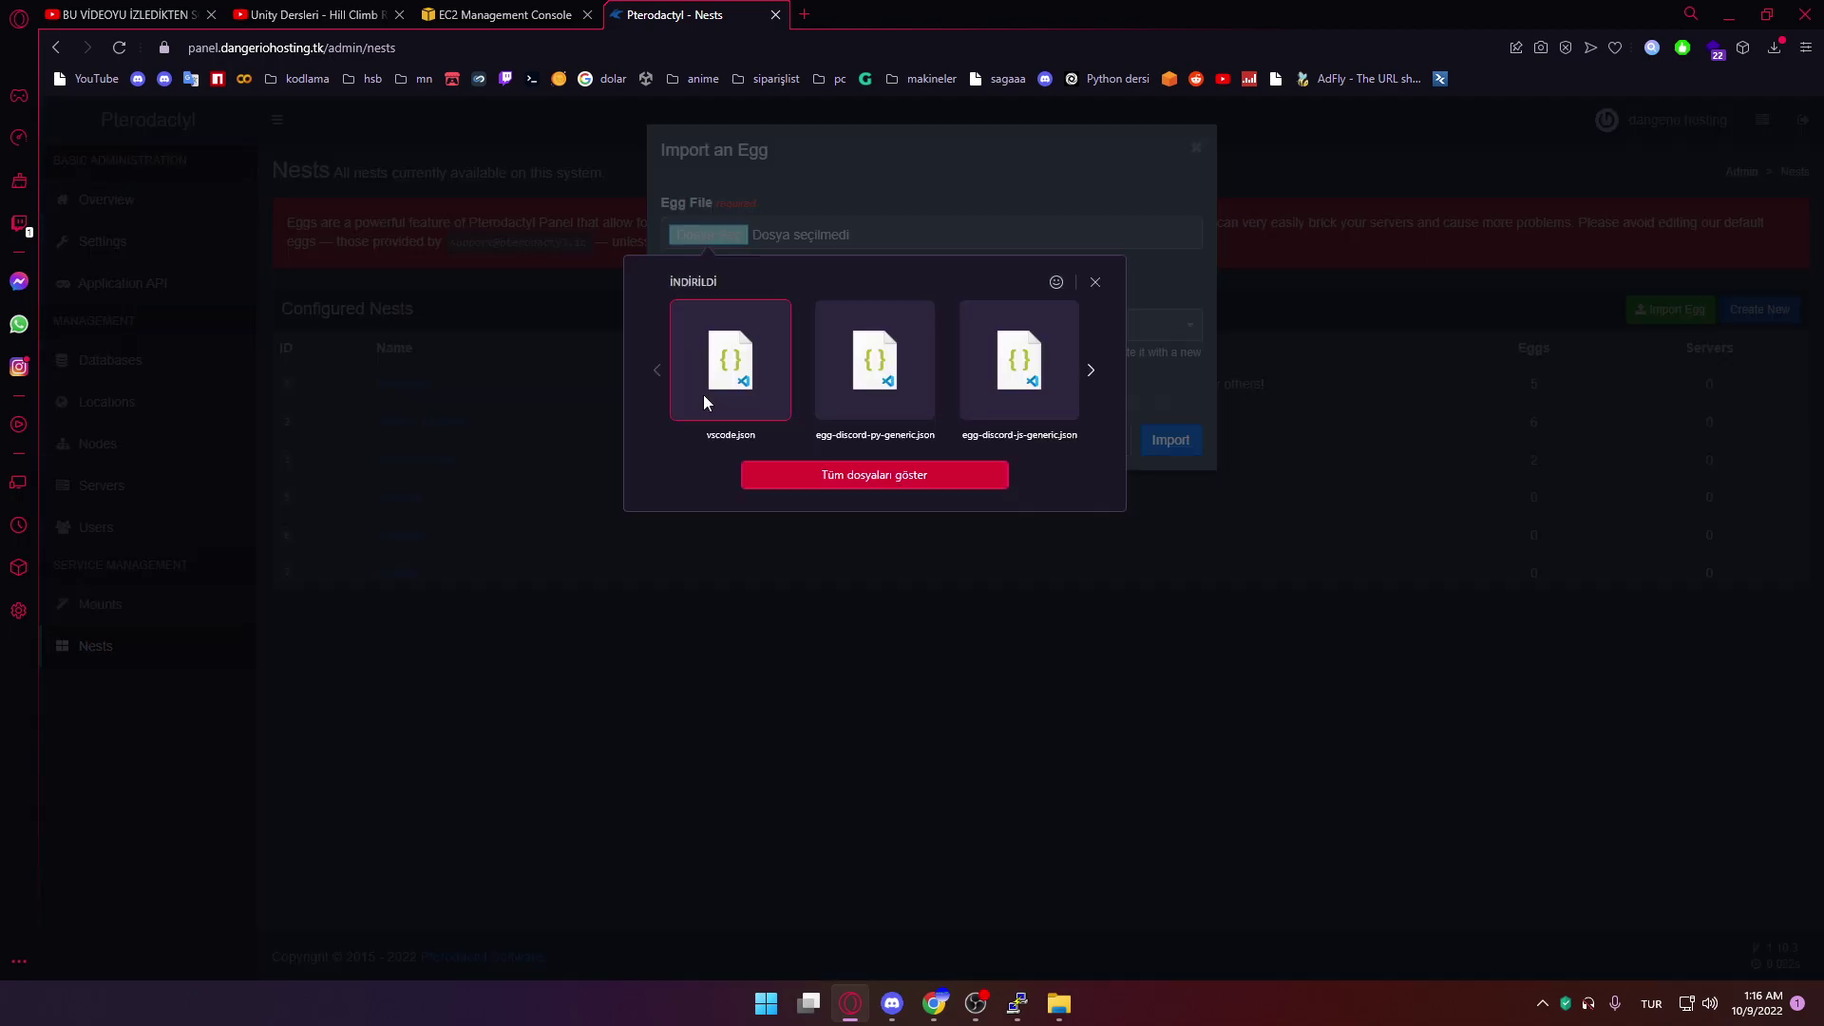
left_click(731, 380)
left_click(779, 324)
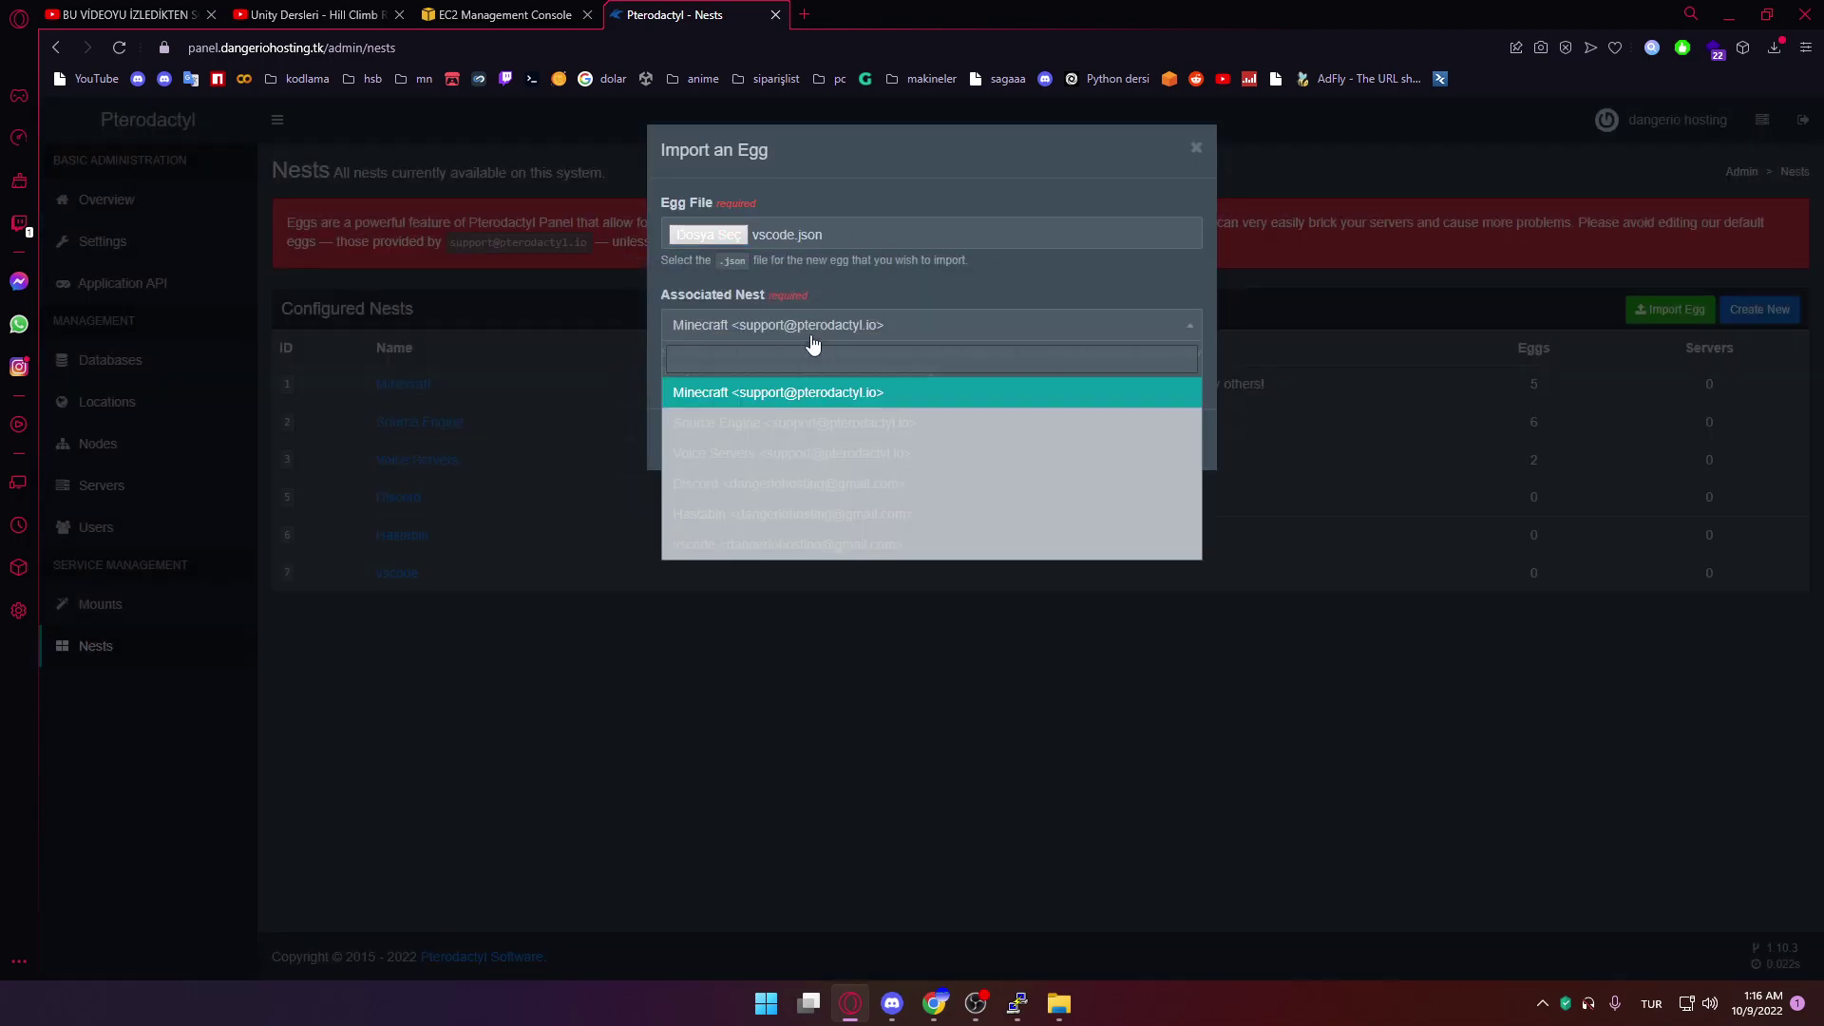
left_click(742, 546)
left_click(1169, 441)
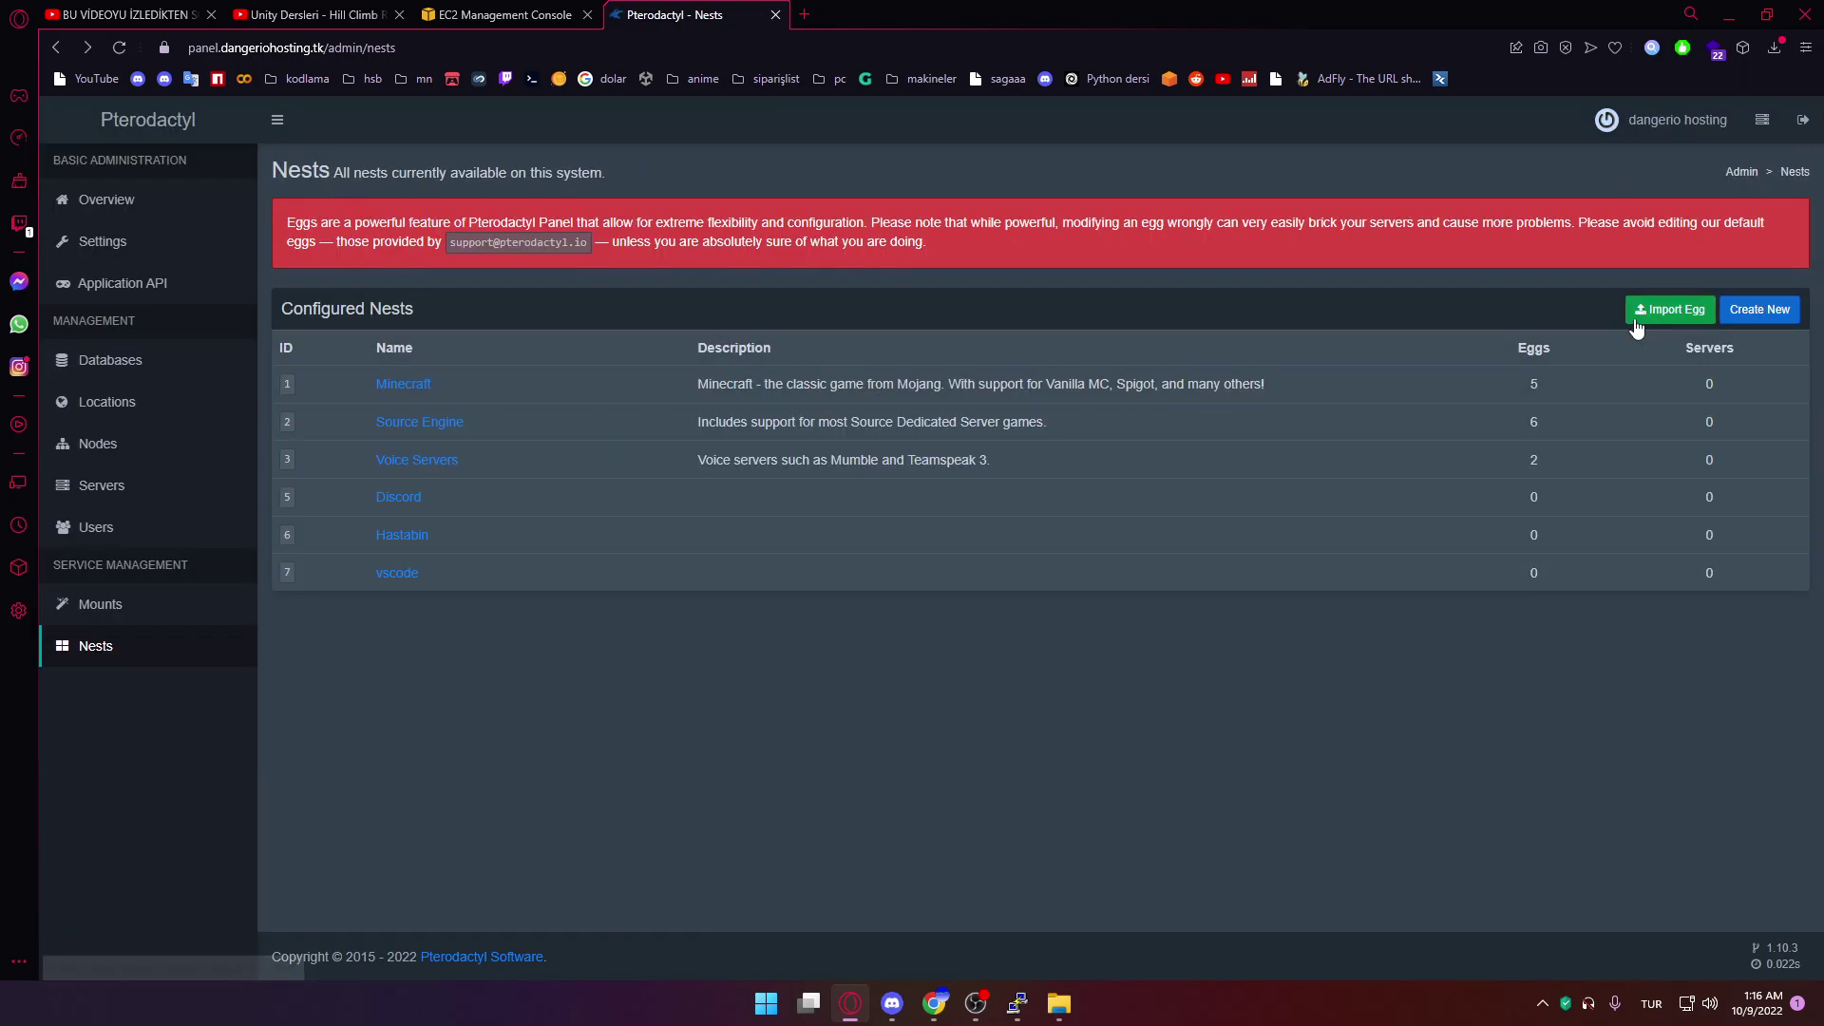
Import egg-discord-py-generic.json into the Discord nest
left_click(1669, 309)
left_click(703, 239)
left_click(892, 399)
left_click(760, 325)
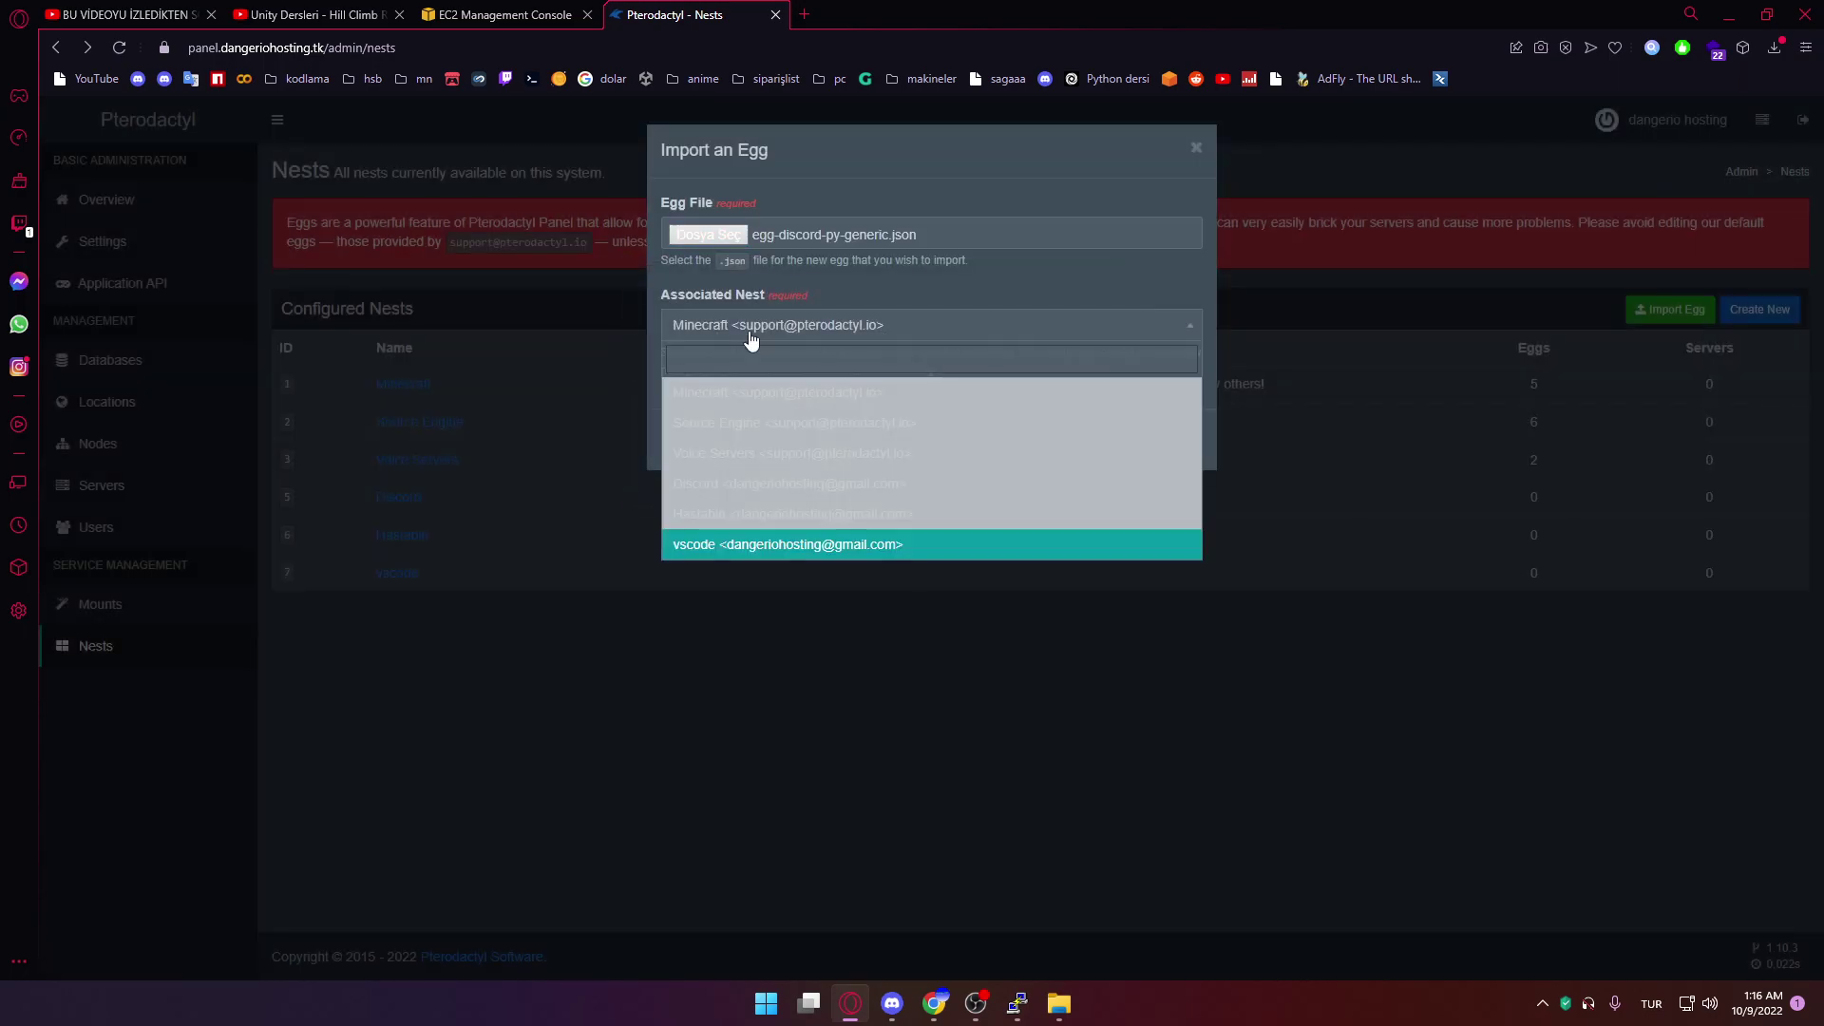
left_click(777, 483)
left_click(1185, 440)
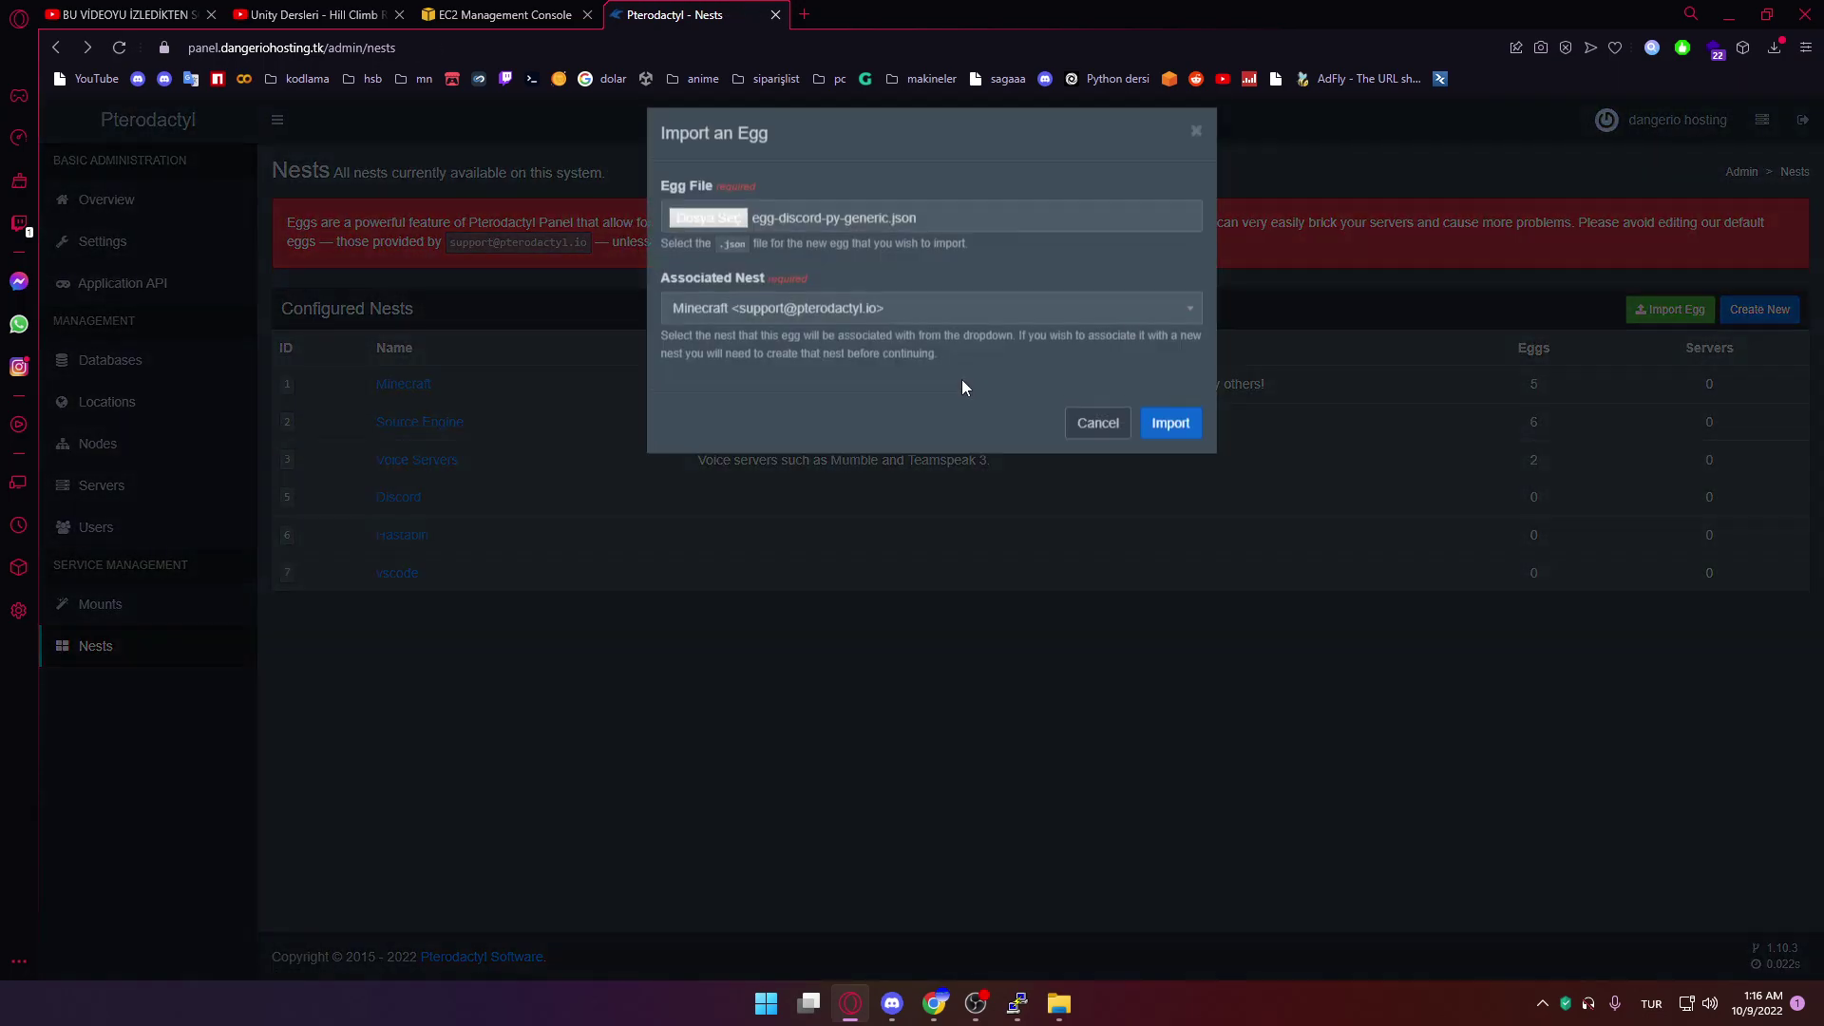
Import egg-discord-js-generic.json into the Discord nest
left_click(728, 236)
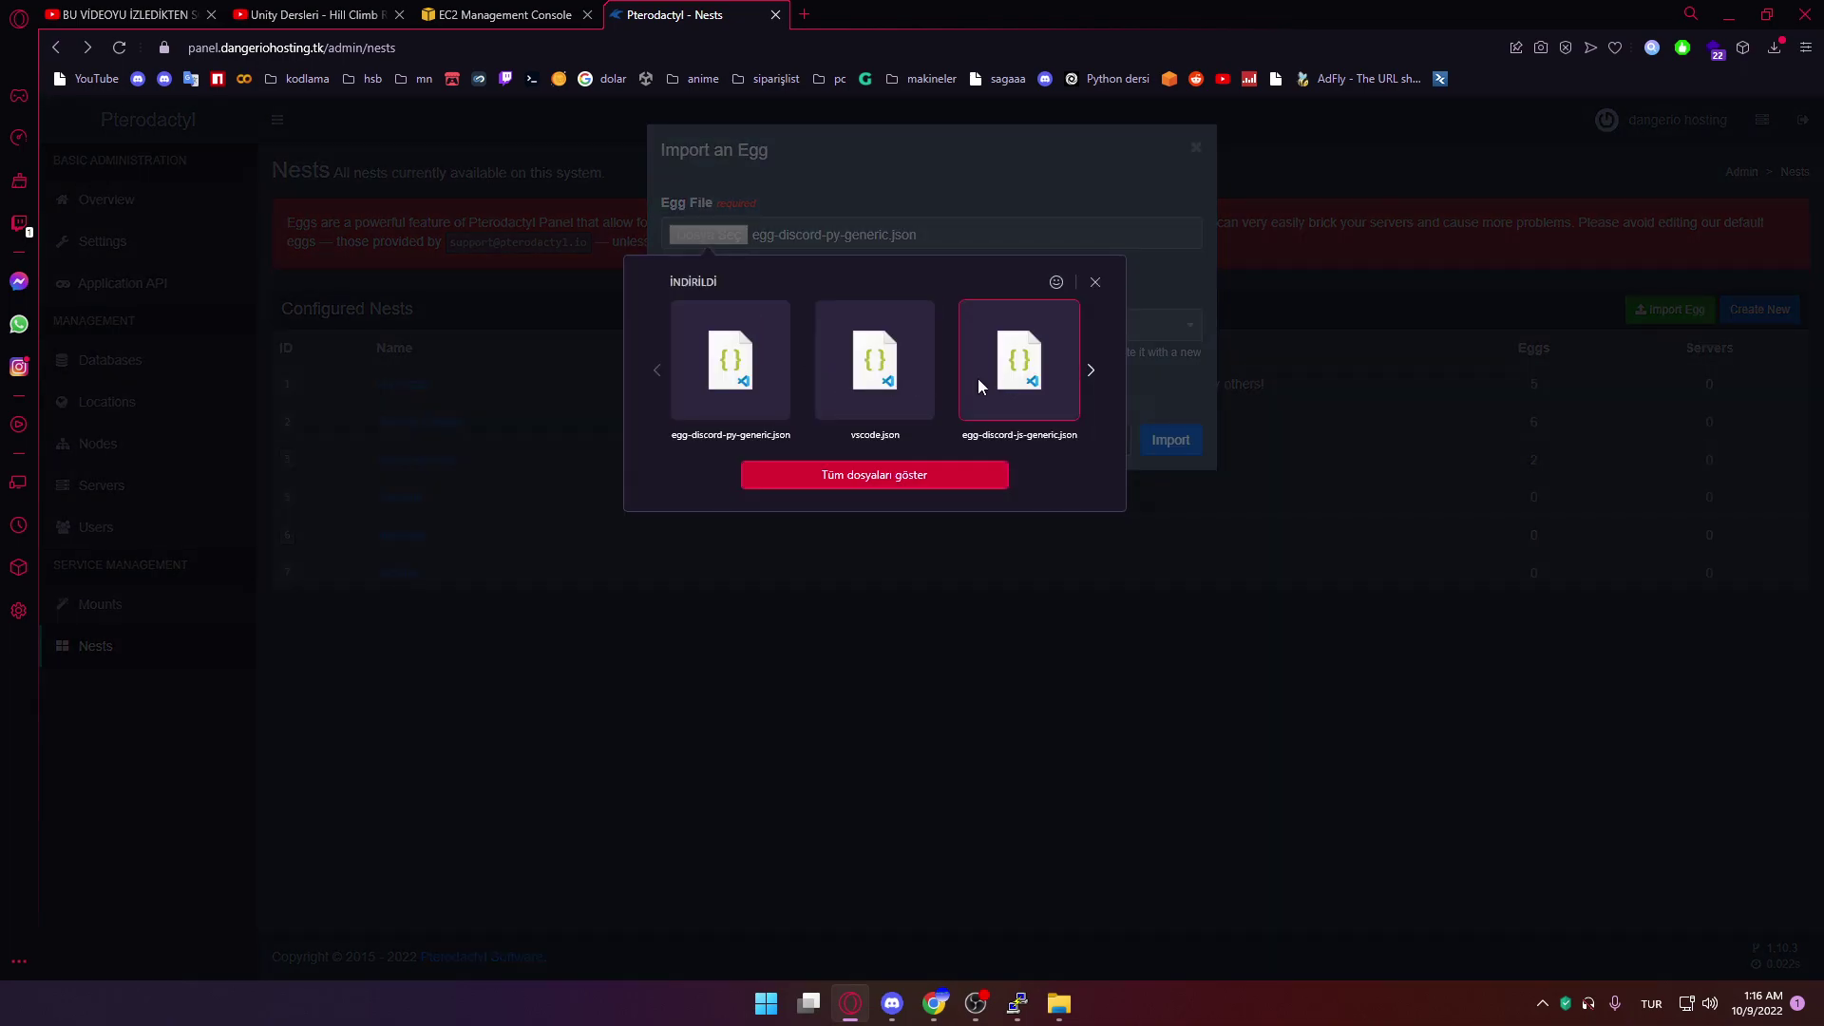
left_click(961, 377)
left_click(788, 328)
left_click(983, 440)
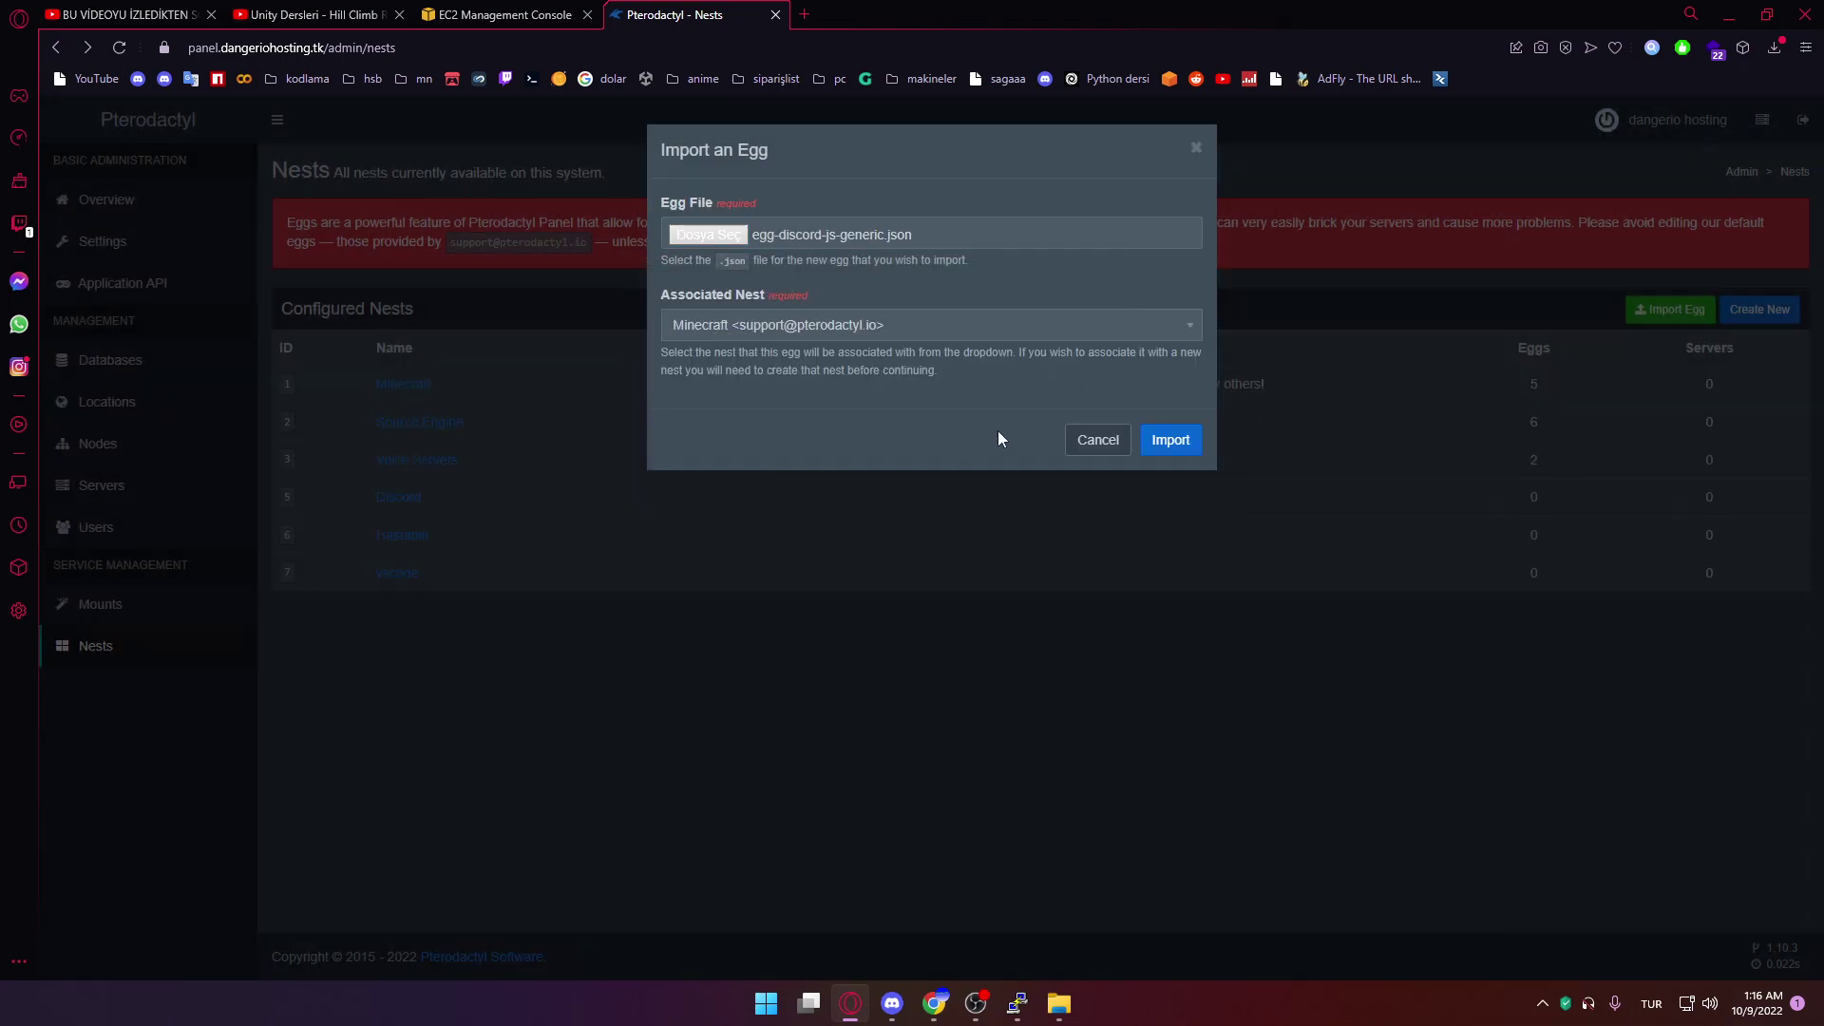
left_click(860, 328)
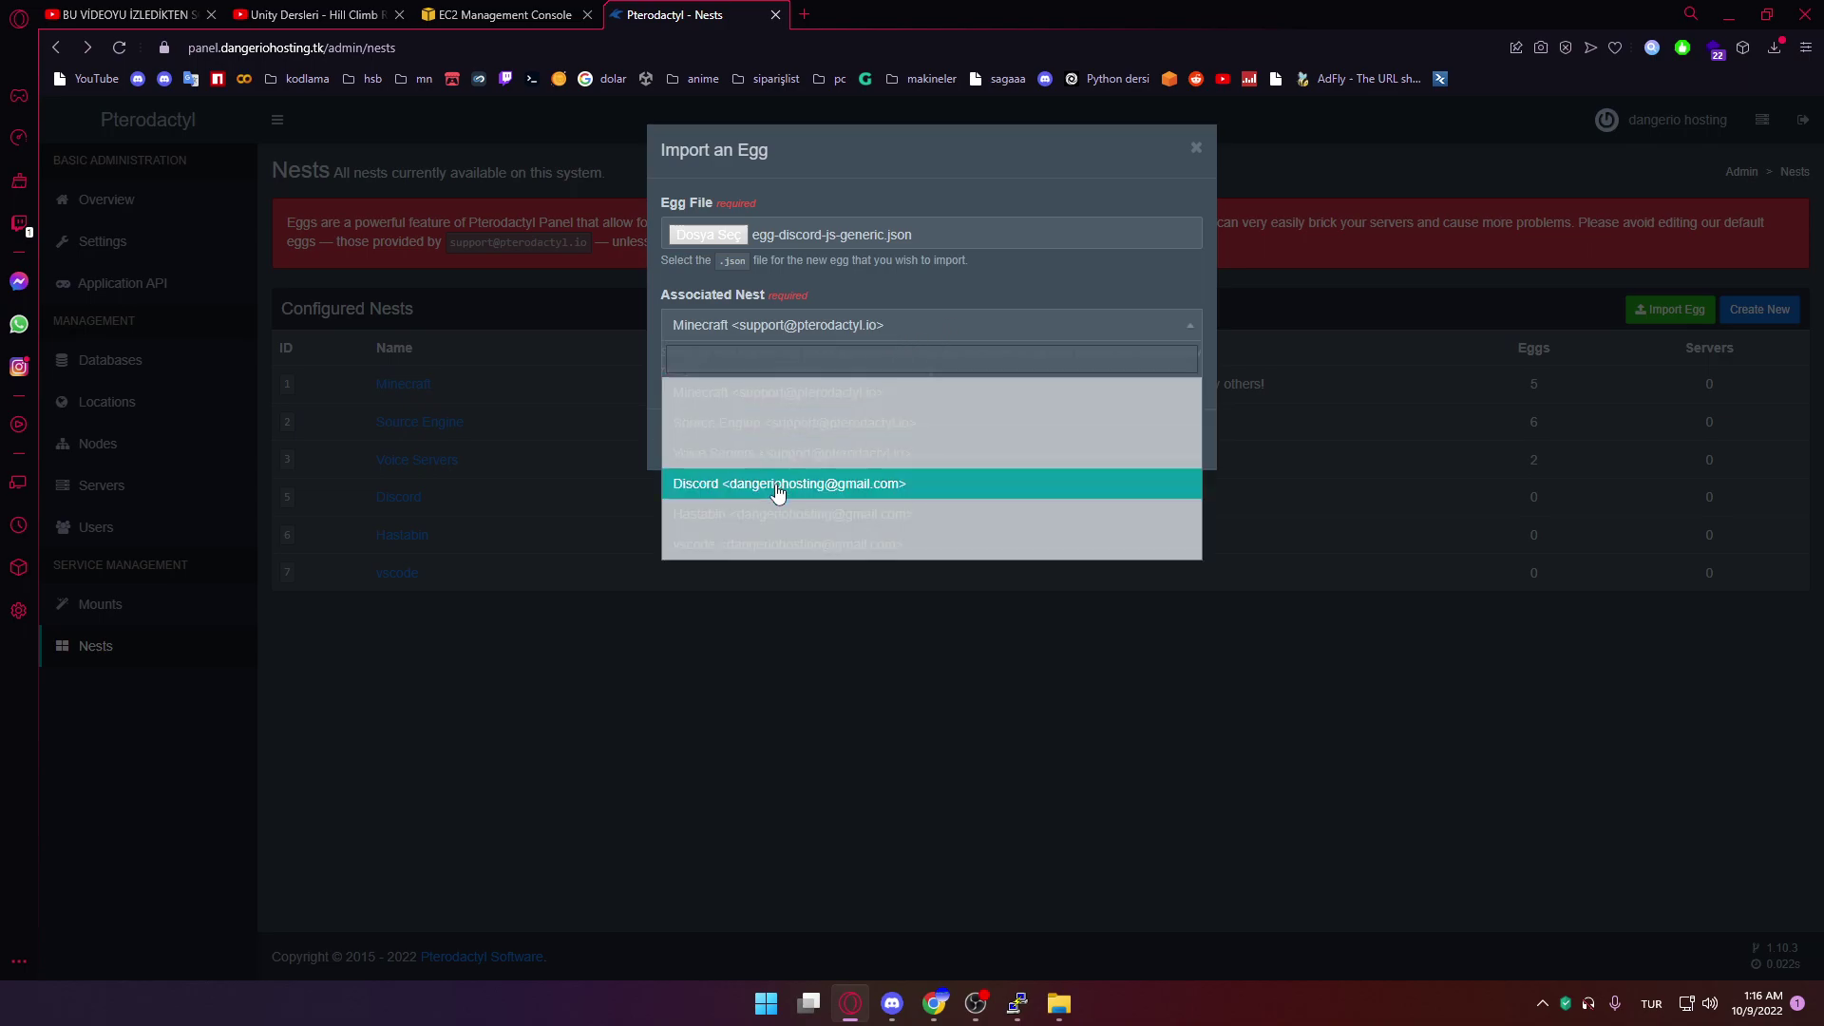
left_click(808, 484)
left_click(1063, 328)
left_click(844, 516)
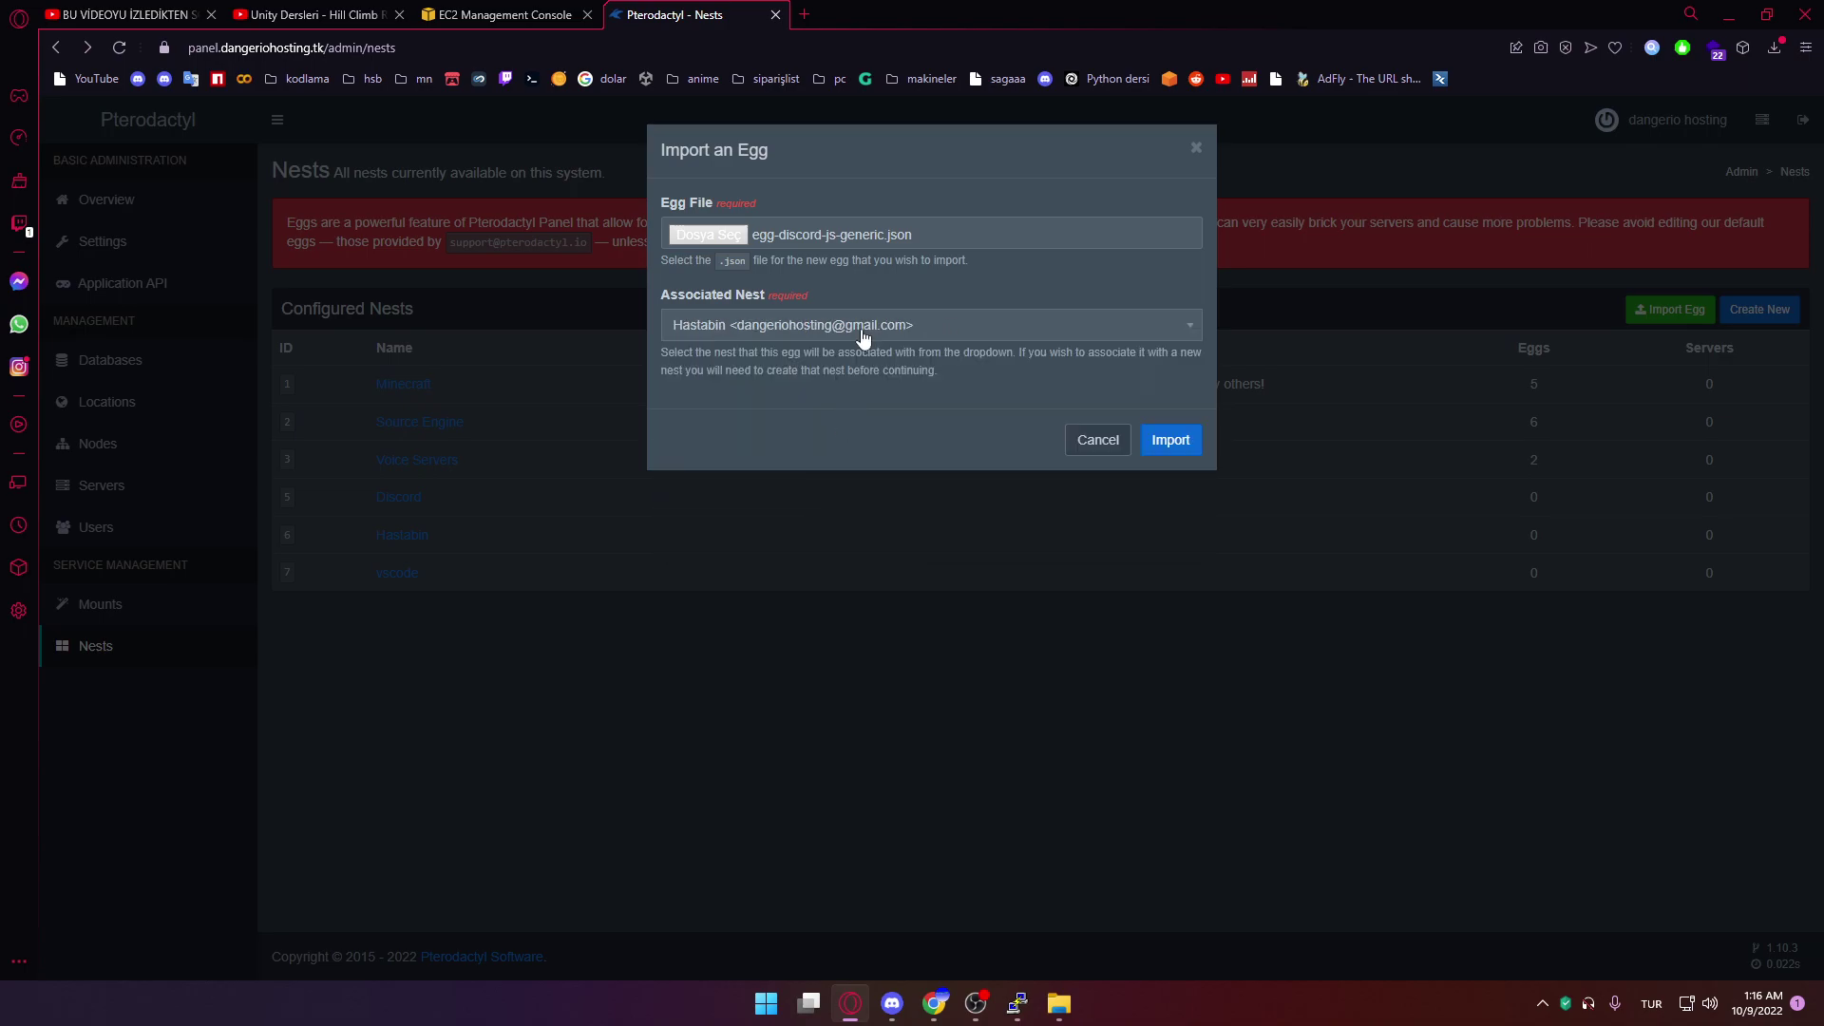
left_click(830, 328)
left_click(745, 483)
left_click(1191, 451)
Import egg-haste-server.json into the Hastabin nest
key("alt+Left")
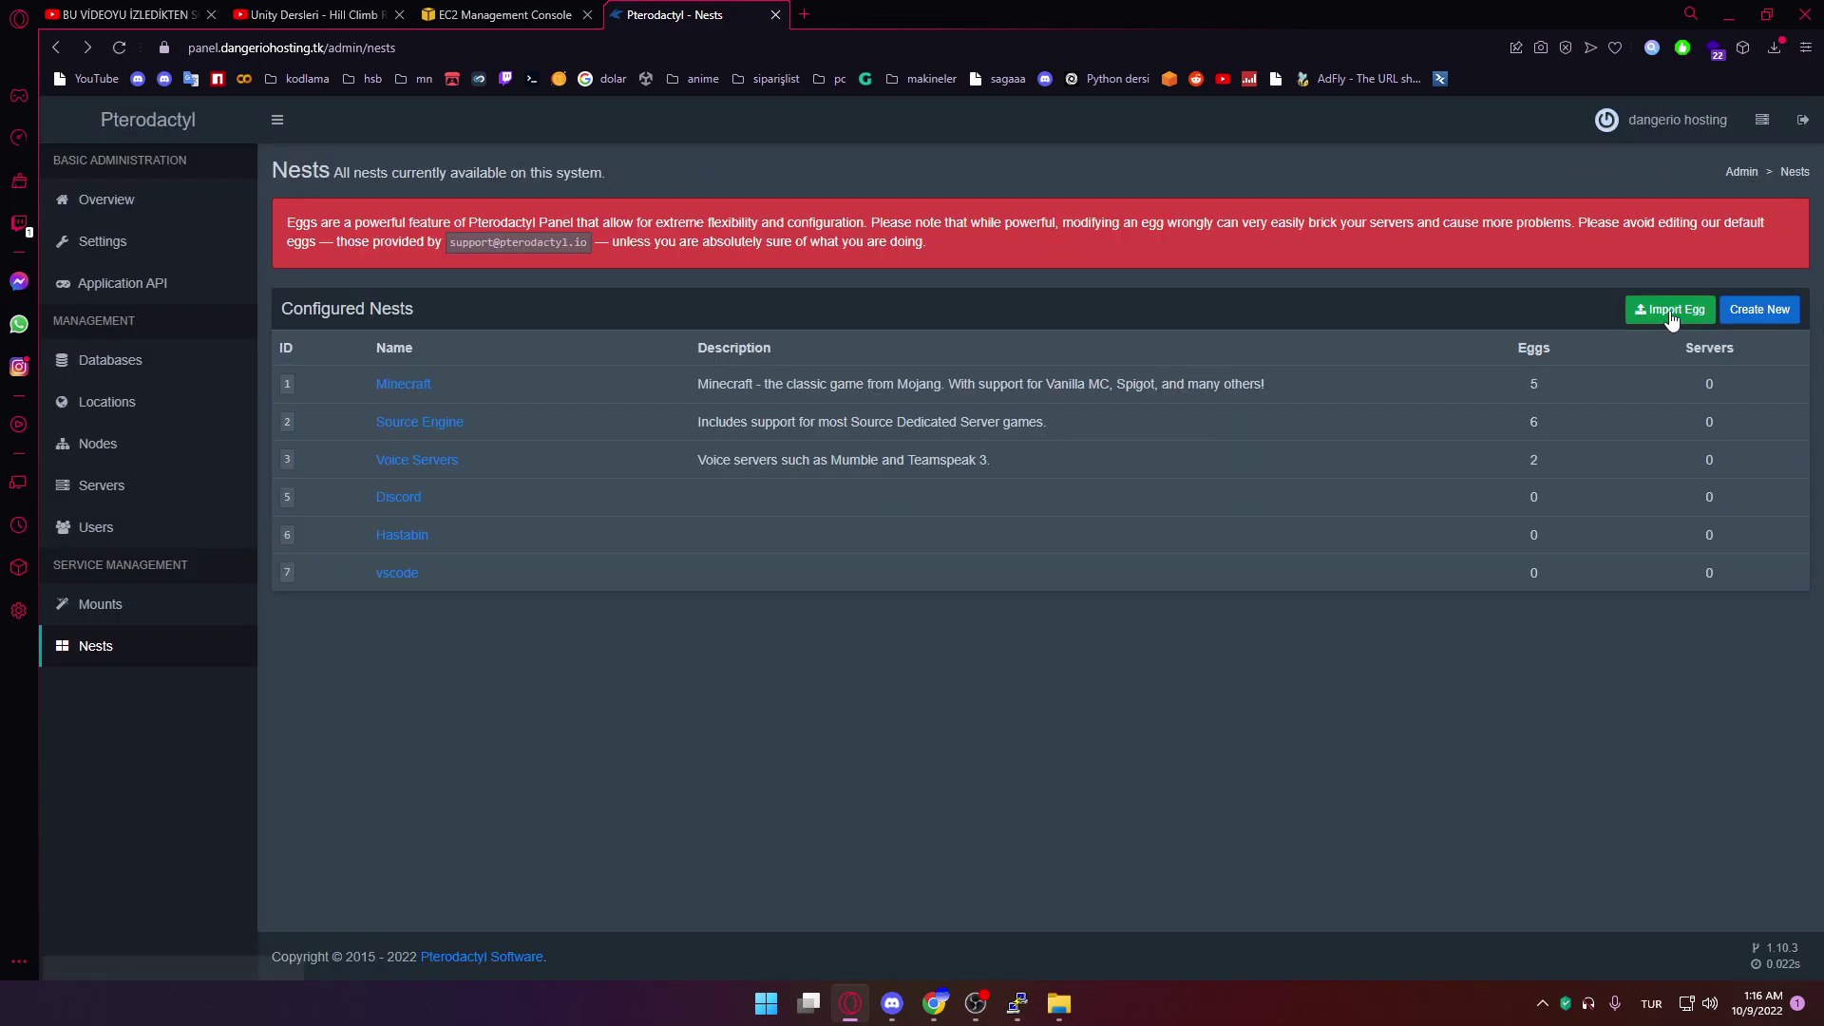
left_click(1670, 310)
left_click(750, 238)
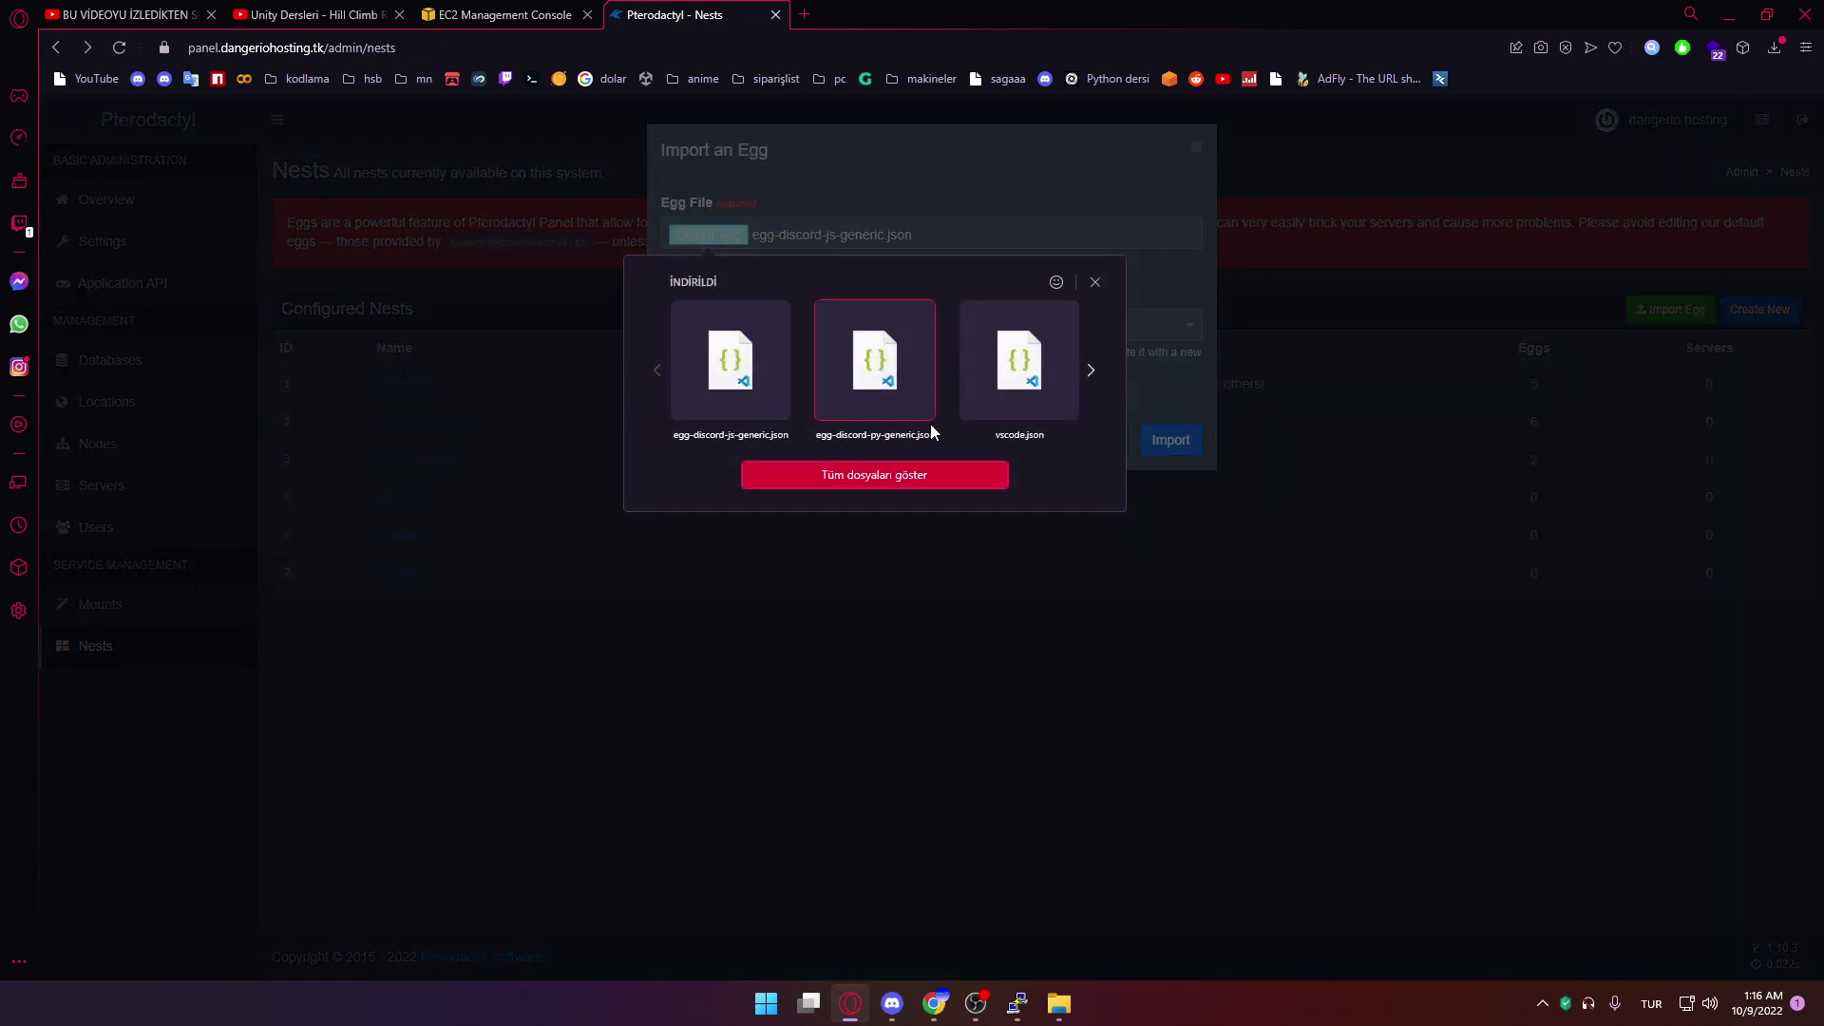
left_click(920, 473)
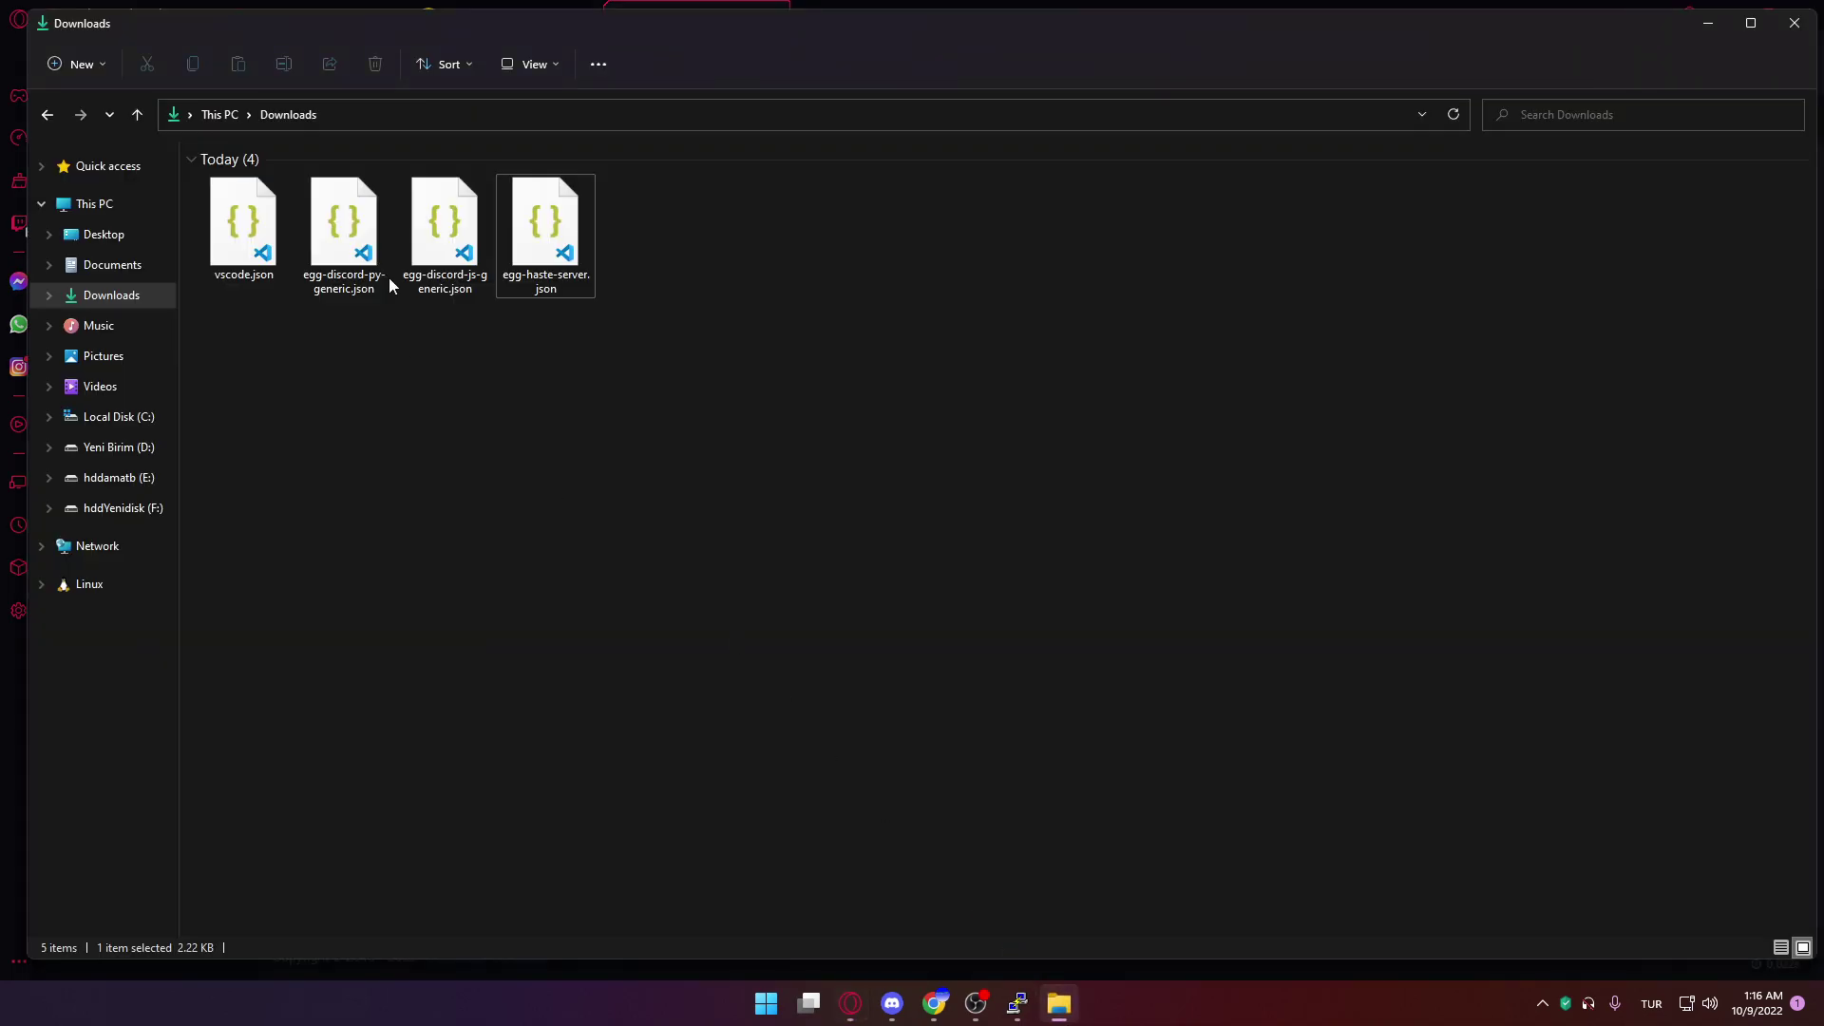
left_click_drag(546, 233, 676, 228)
left_click(772, 323)
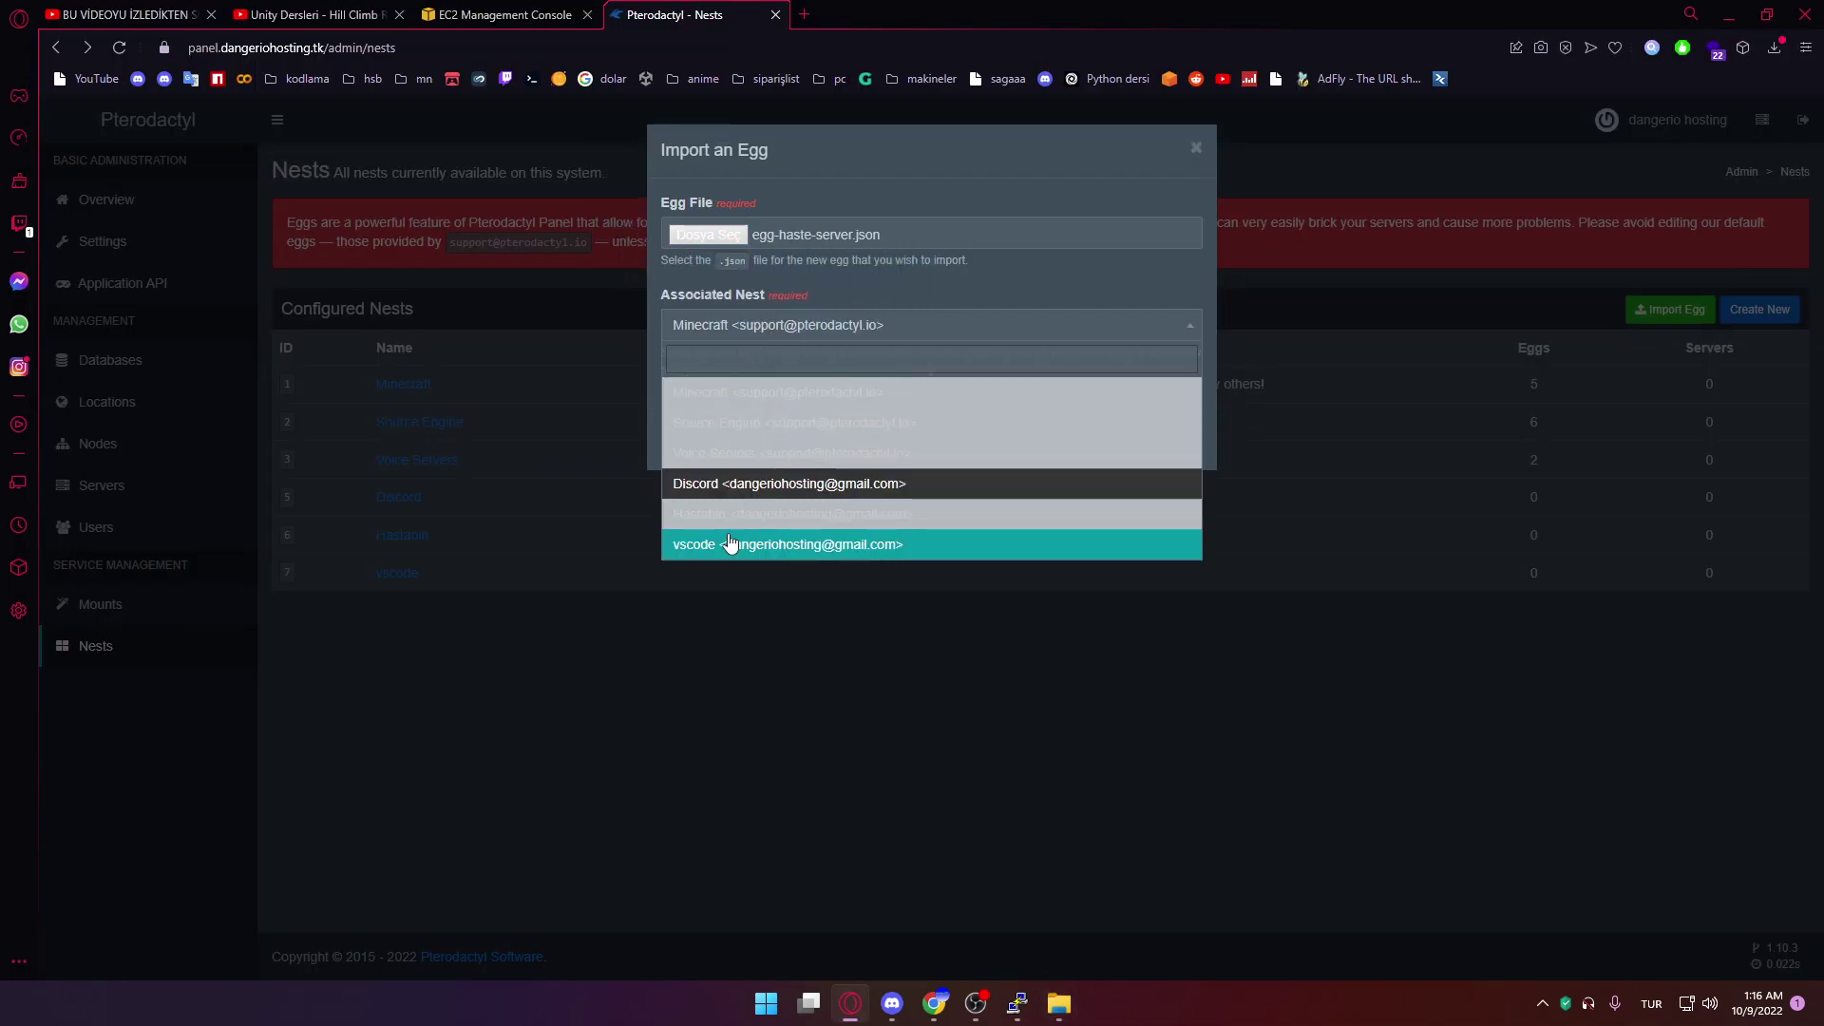
left_click(741, 514)
left_click(1163, 442)
Create a new non-admin user with e-mail, username, first/last name and password
left_click(190, 525)
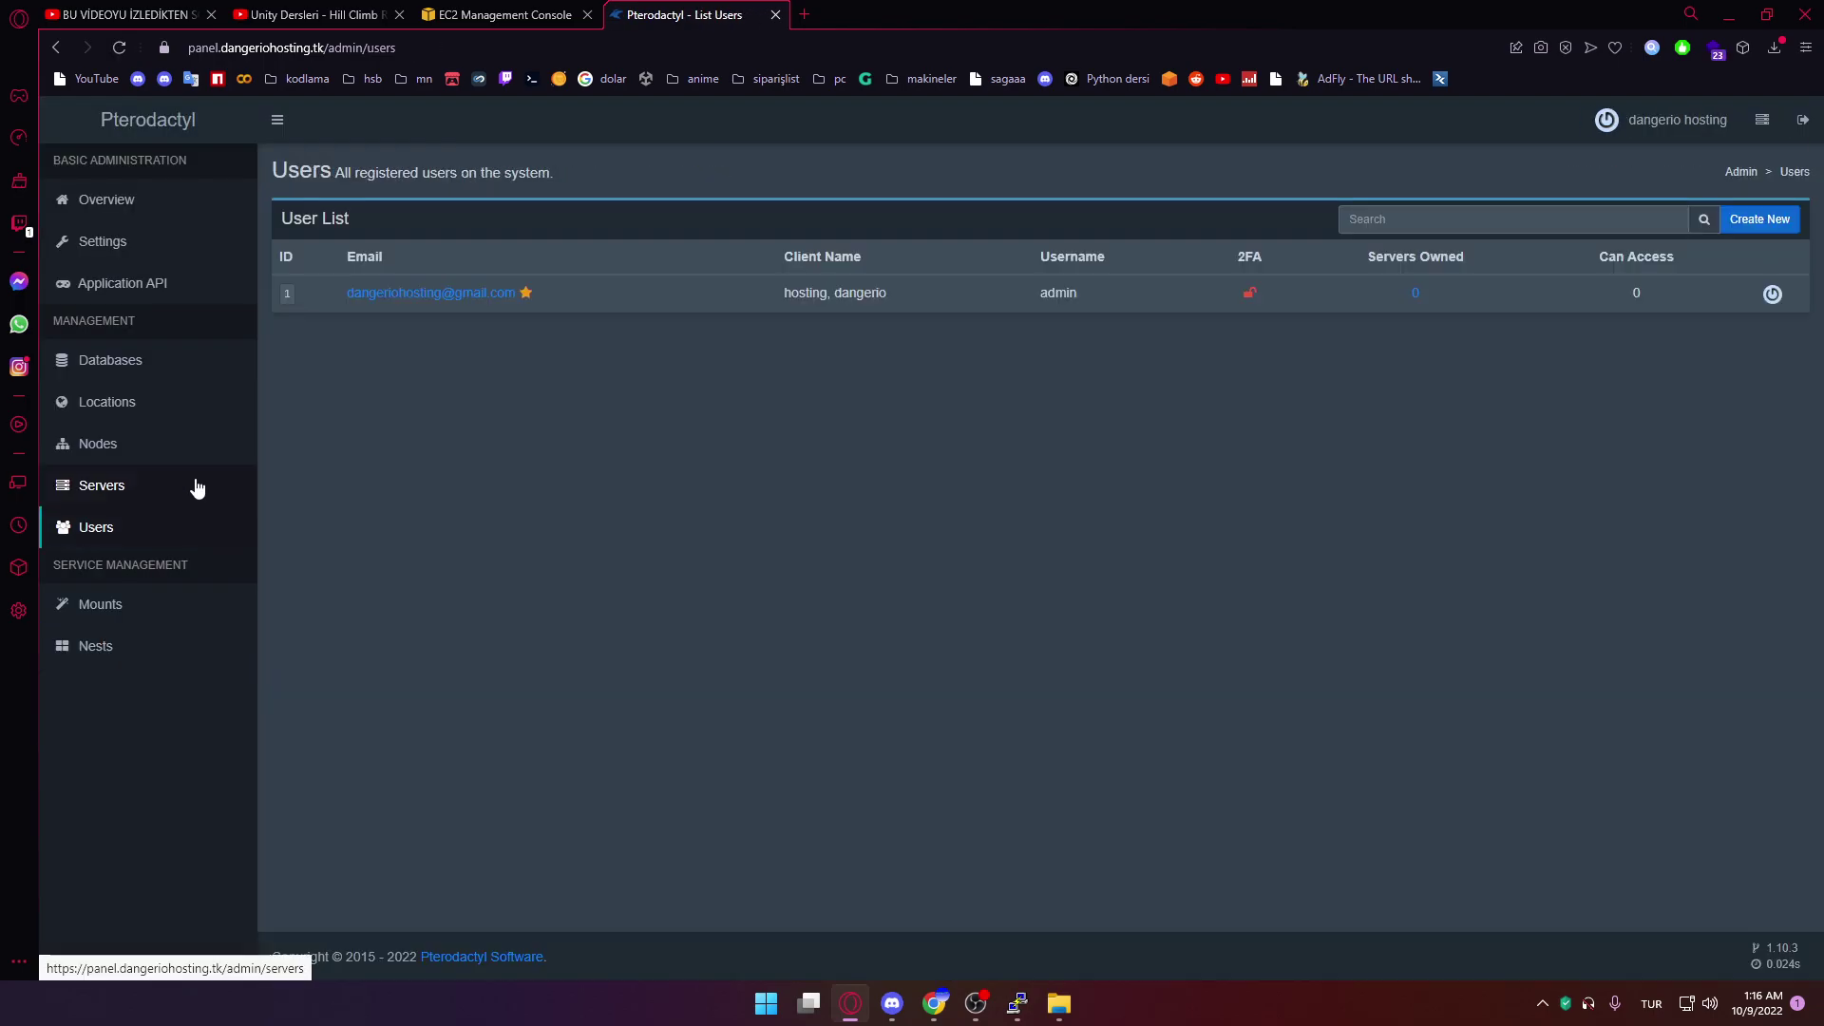
left_click(1759, 219)
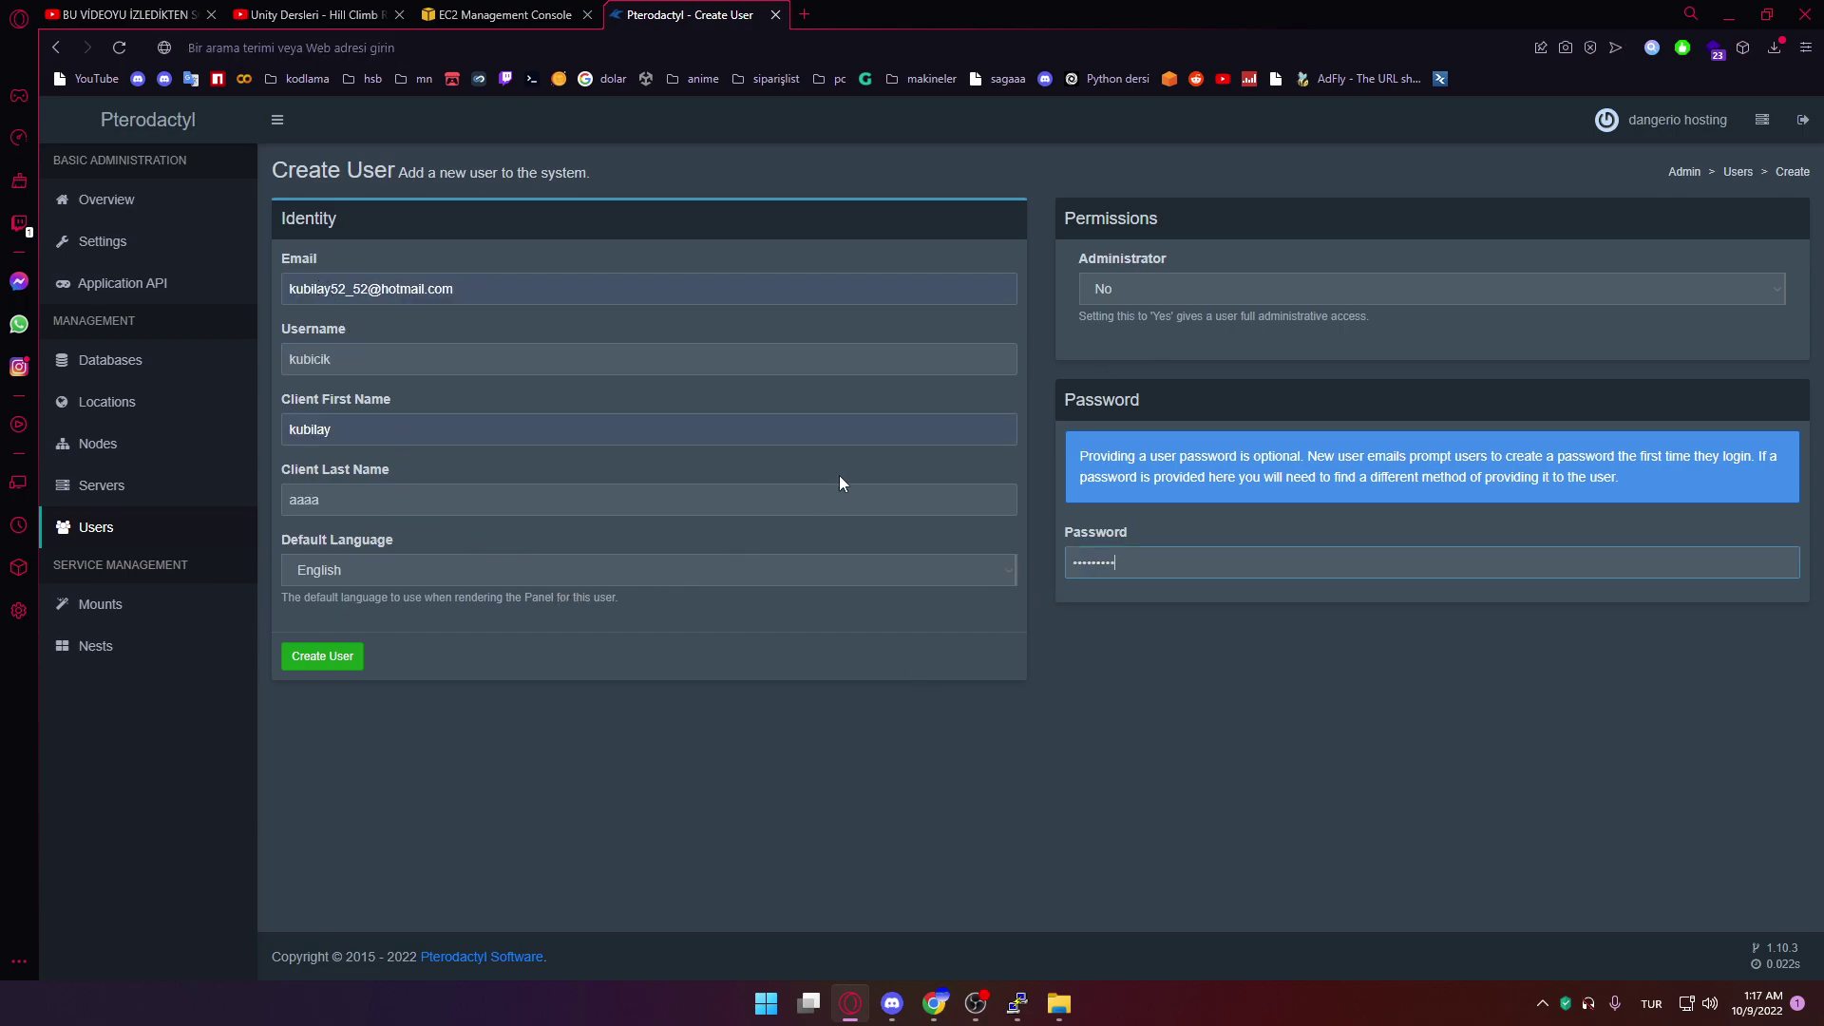
left_click(323, 655)
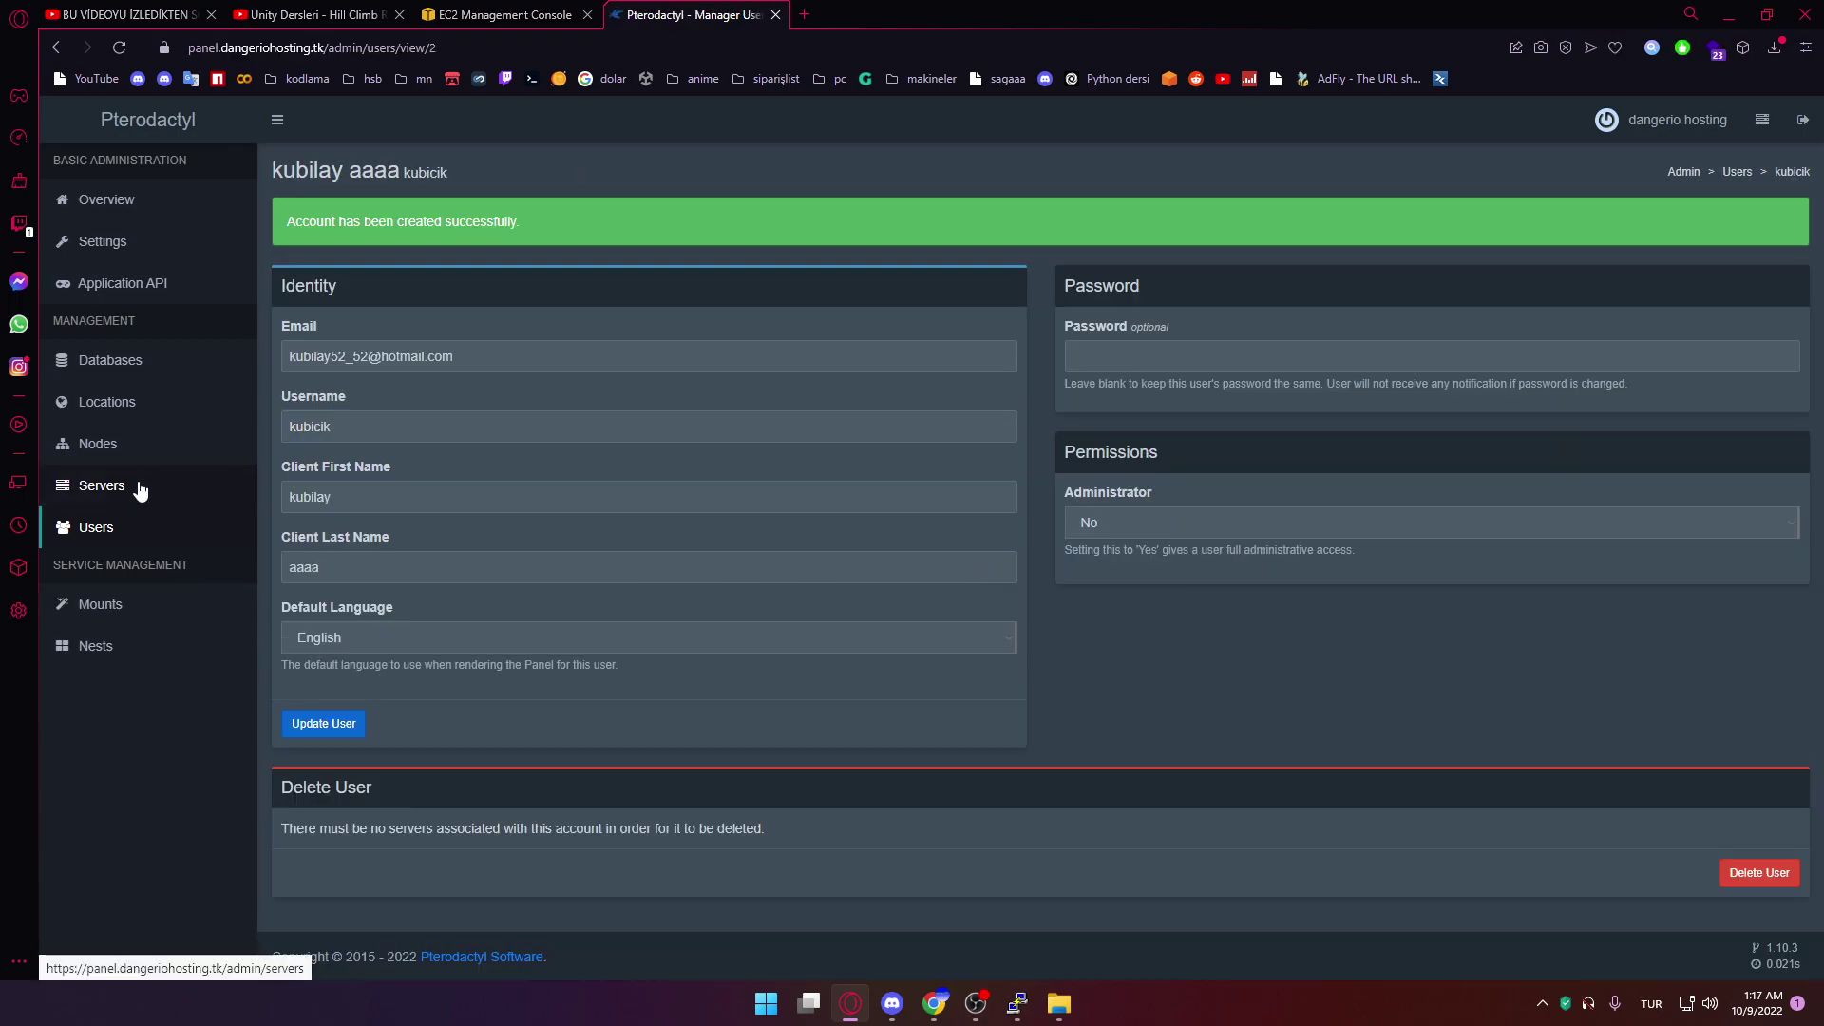
left_click(139, 482)
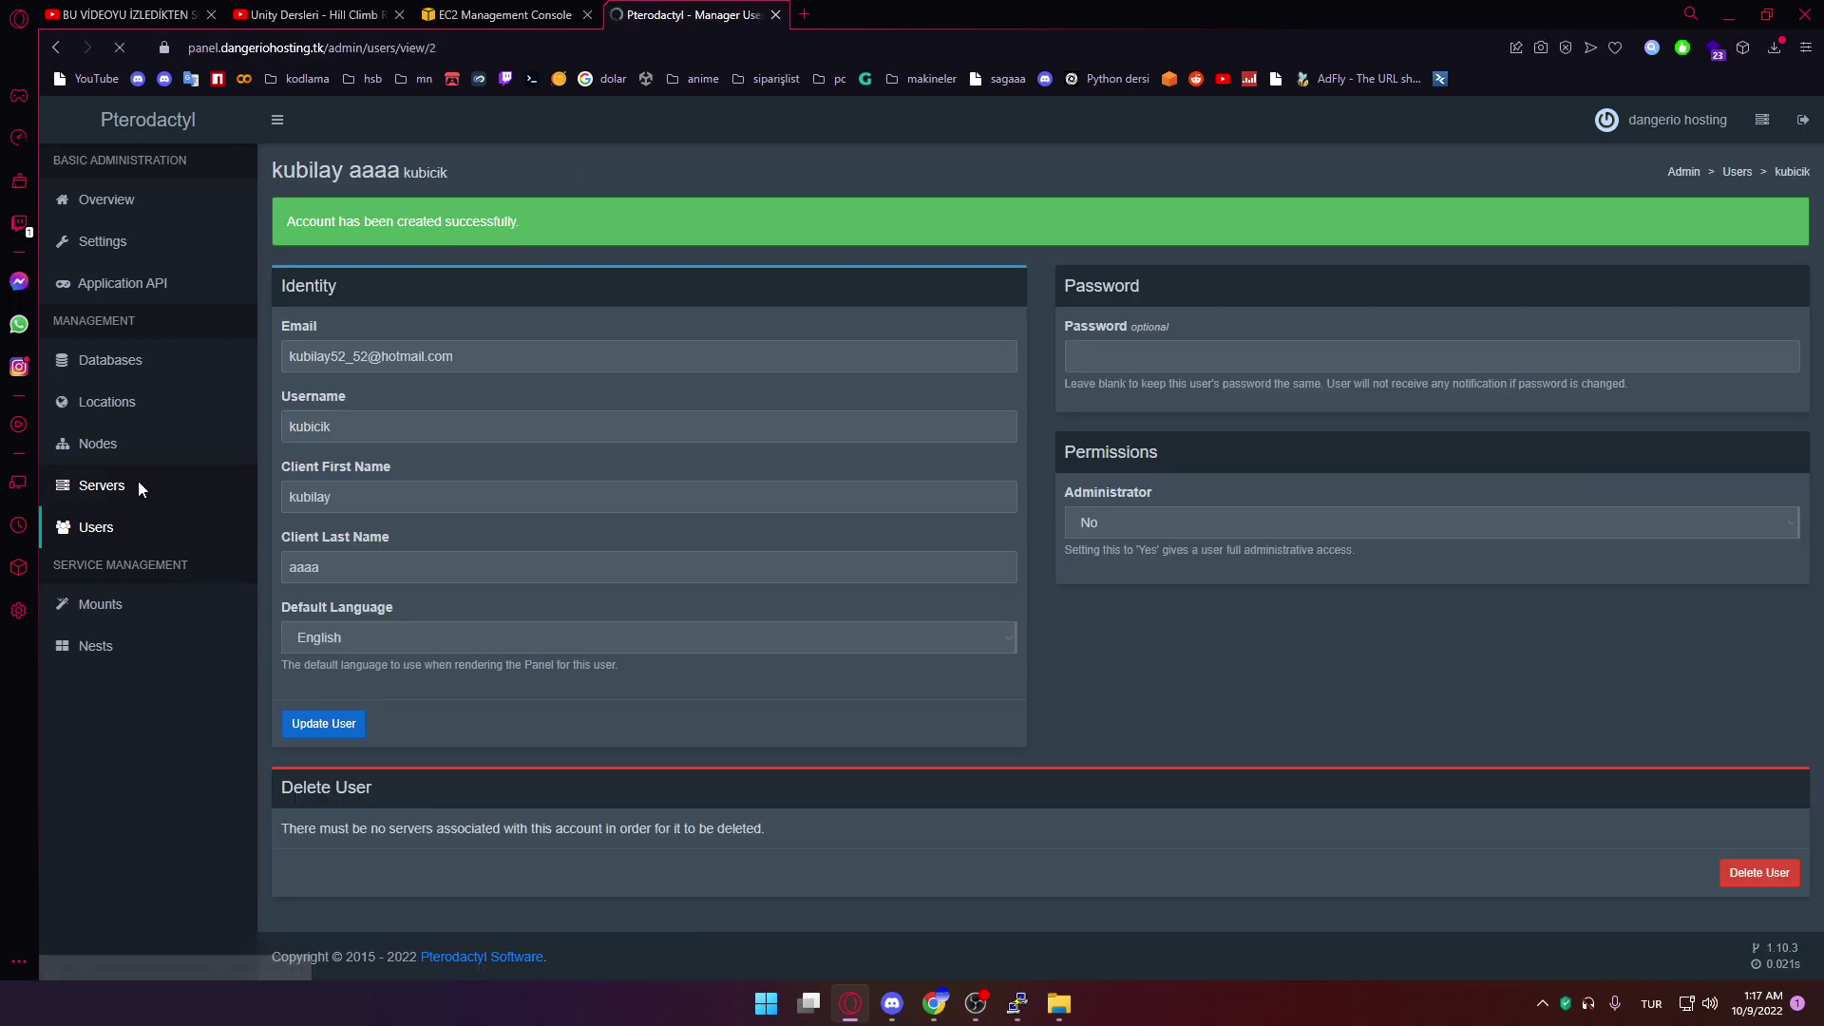
Start a new server named kubinin discord botu, owned by the new user
left_click(1759, 219)
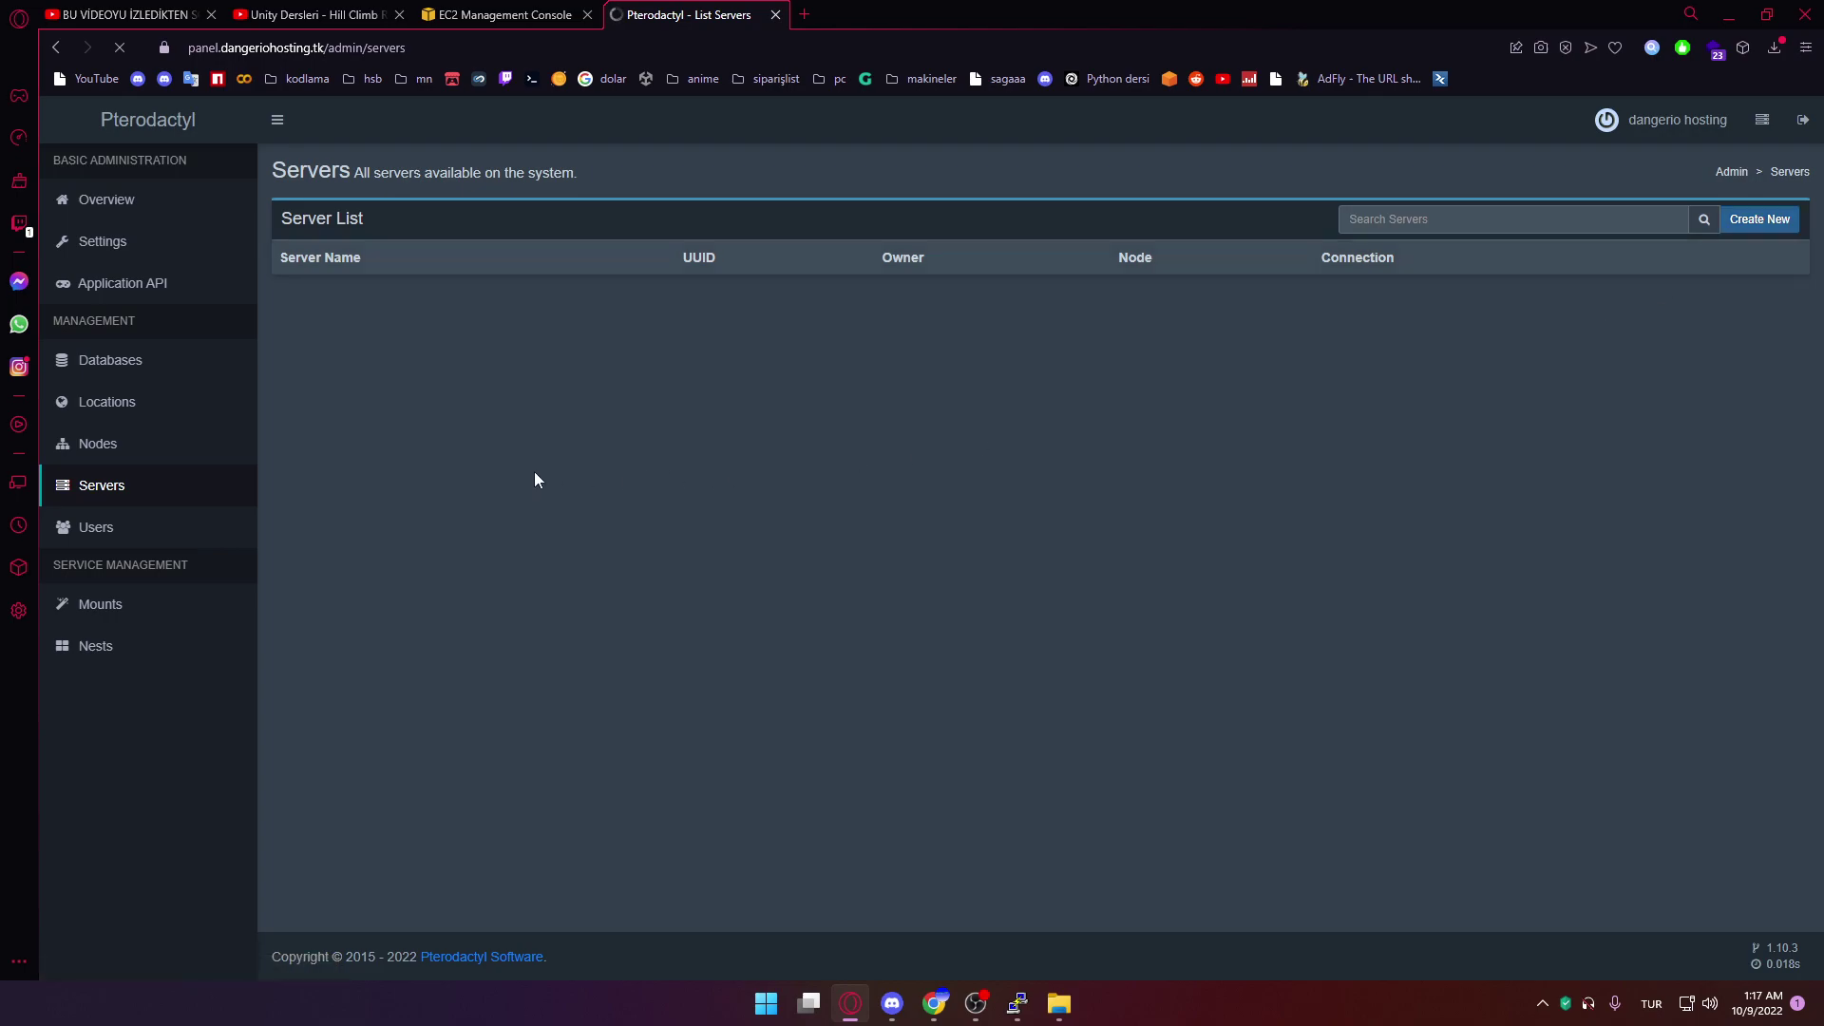
left_click(376, 290)
type("kubinin discord botu")
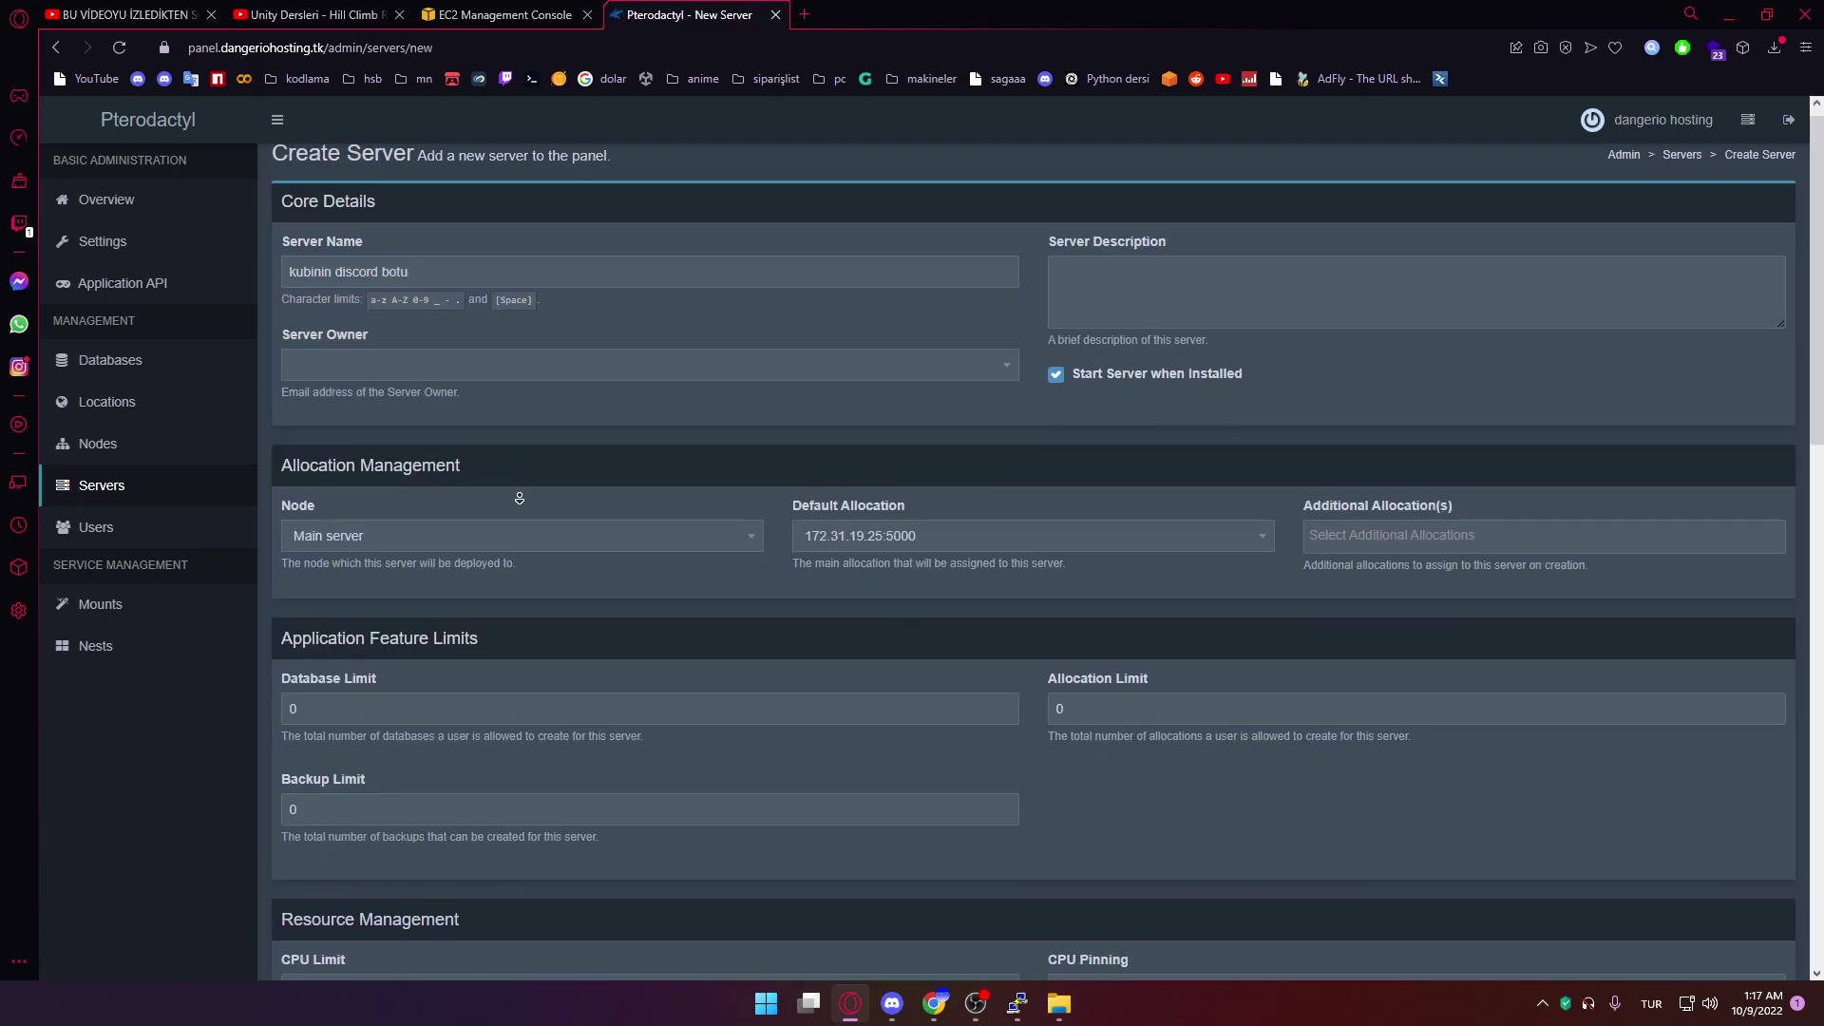
scroll(496, 399, "down", 2)
left_click(521, 241)
type("kubi")
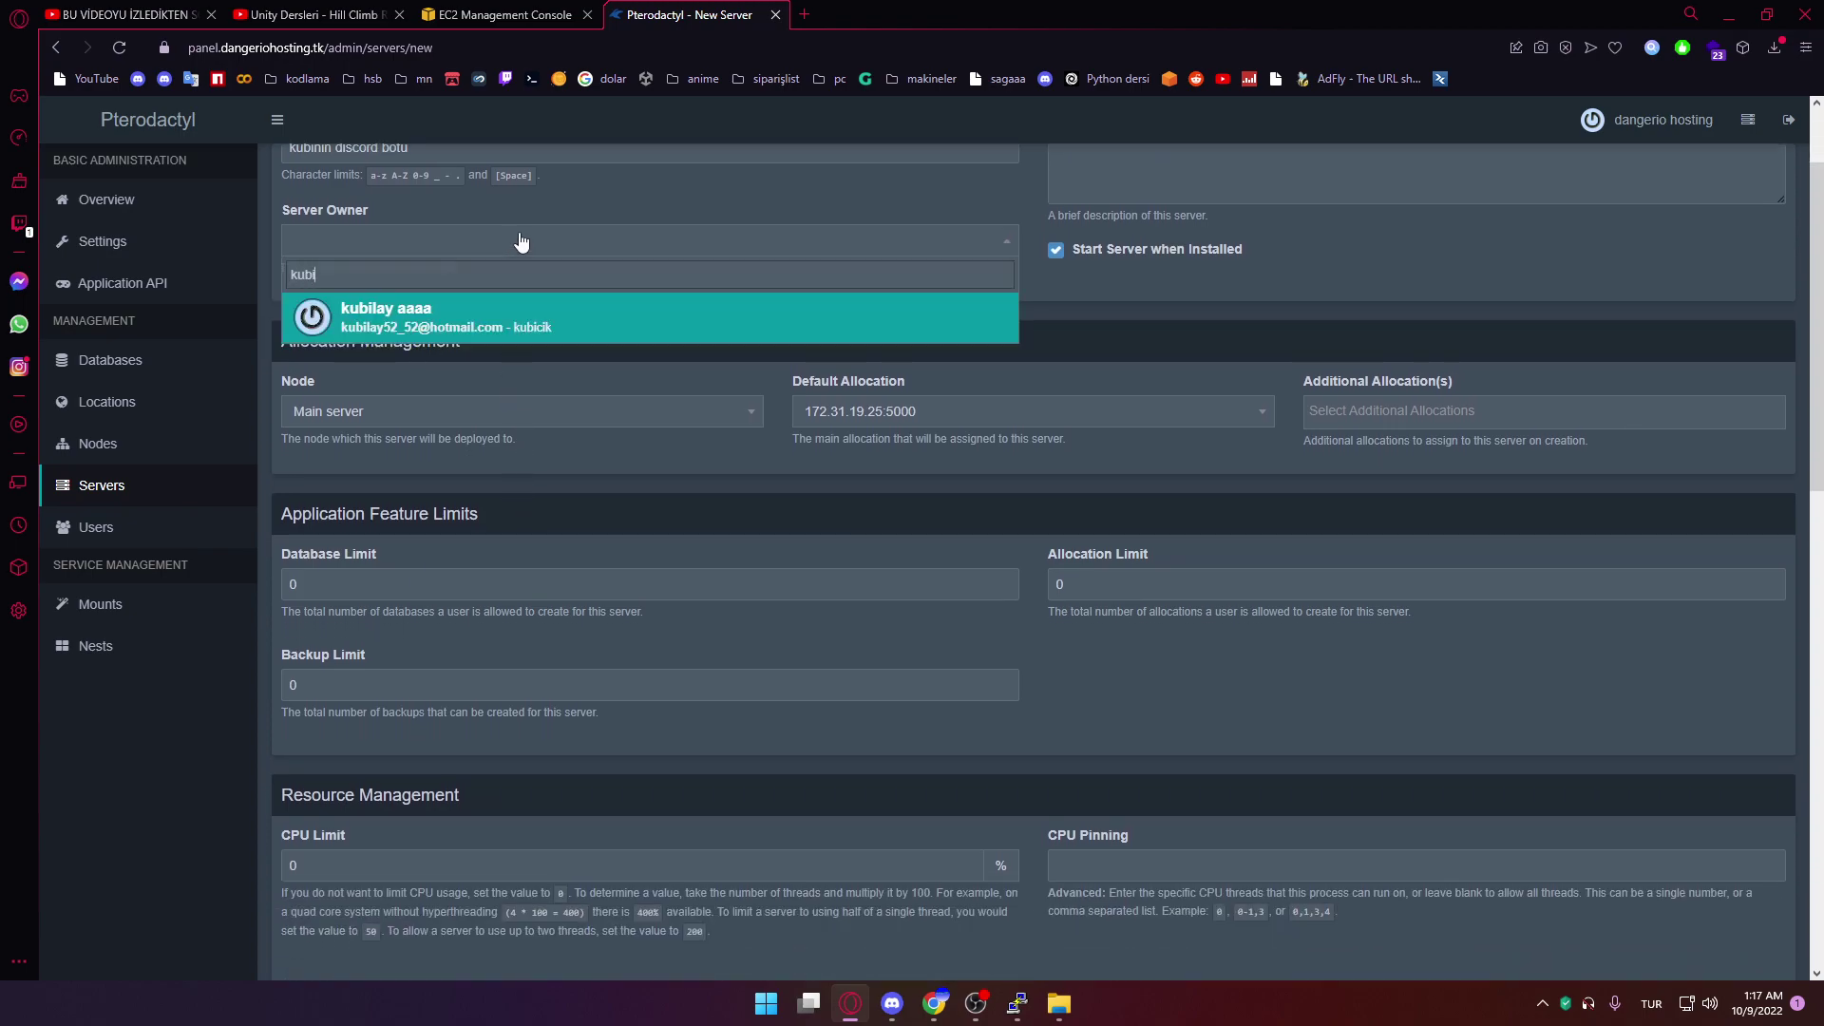
left_click(474, 317)
Limit the server to 10% CPU, 100 MB memory and 1024 MB disk
scroll(504, 429, "down", 7)
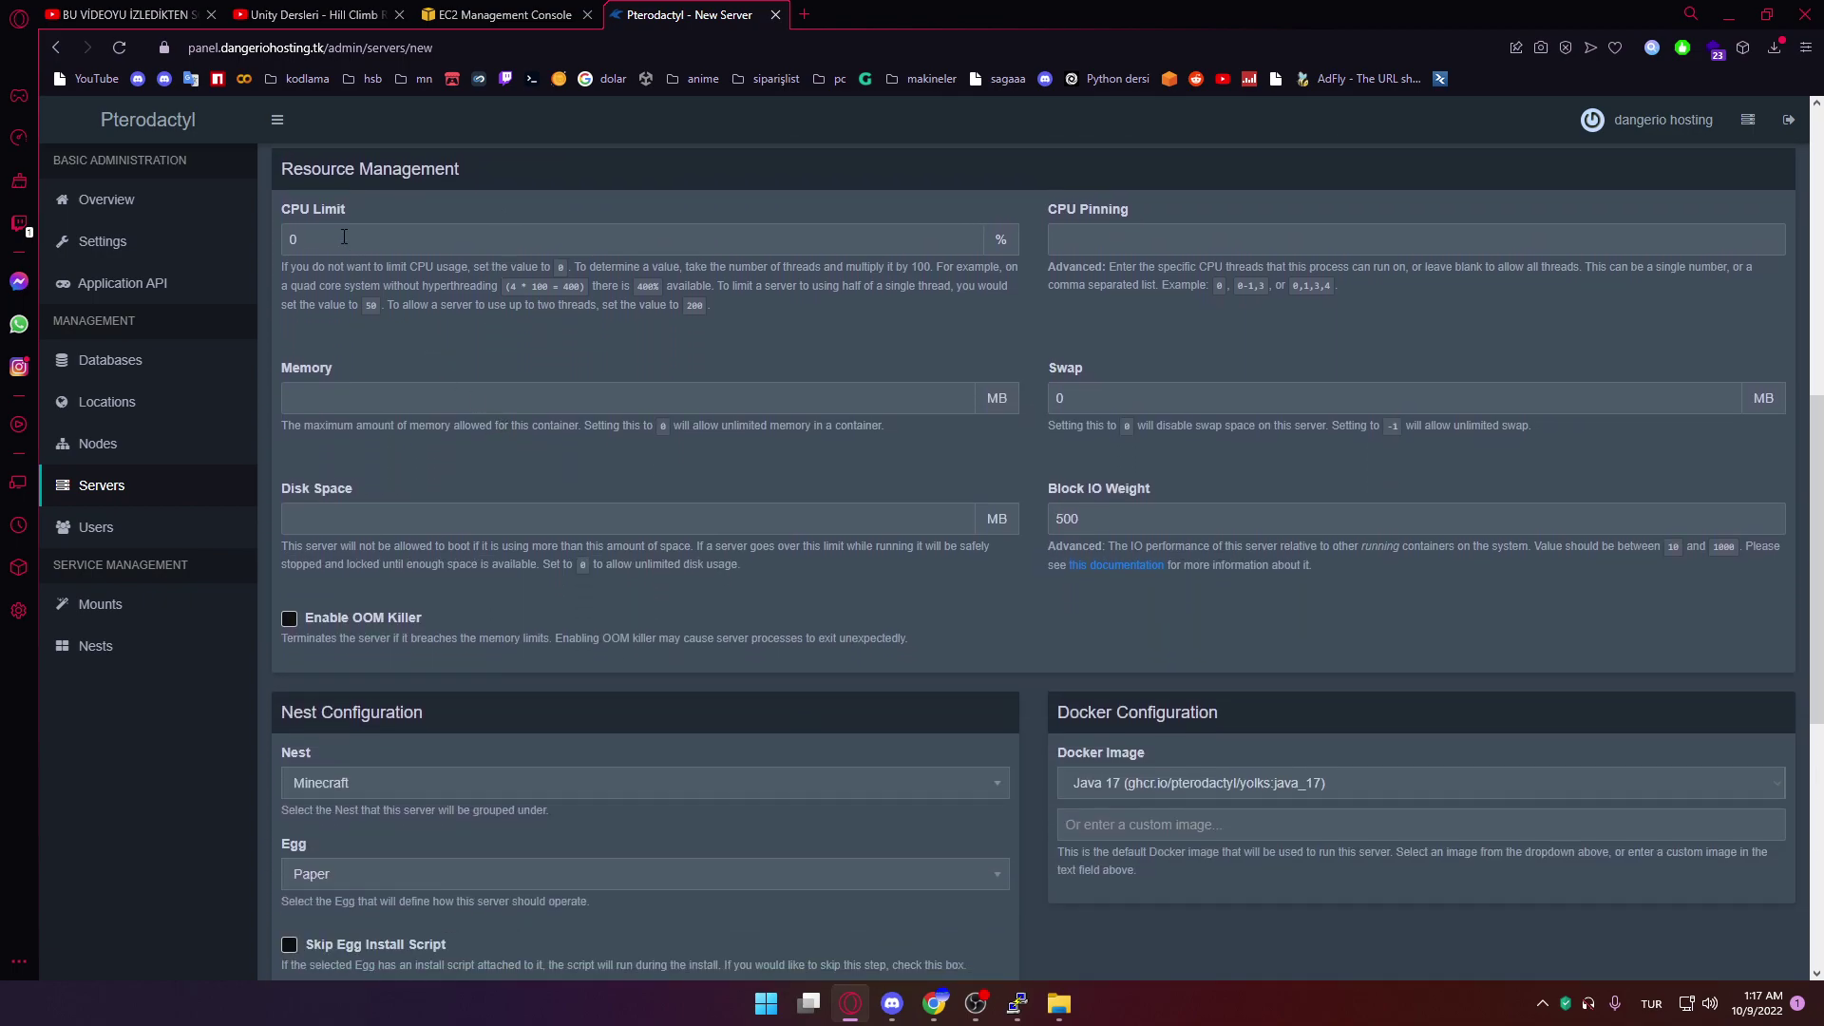
left_click(344, 239)
key("BackSpace")
type("10")
left_click(375, 399)
type("100")
left_click(365, 519)
type("11024")
key("BackSpace")
key("BackSpace")
type("024")
Choose the Discord nest with the discord.js generic egg and create the server
scroll(817, 583, "down", 6)
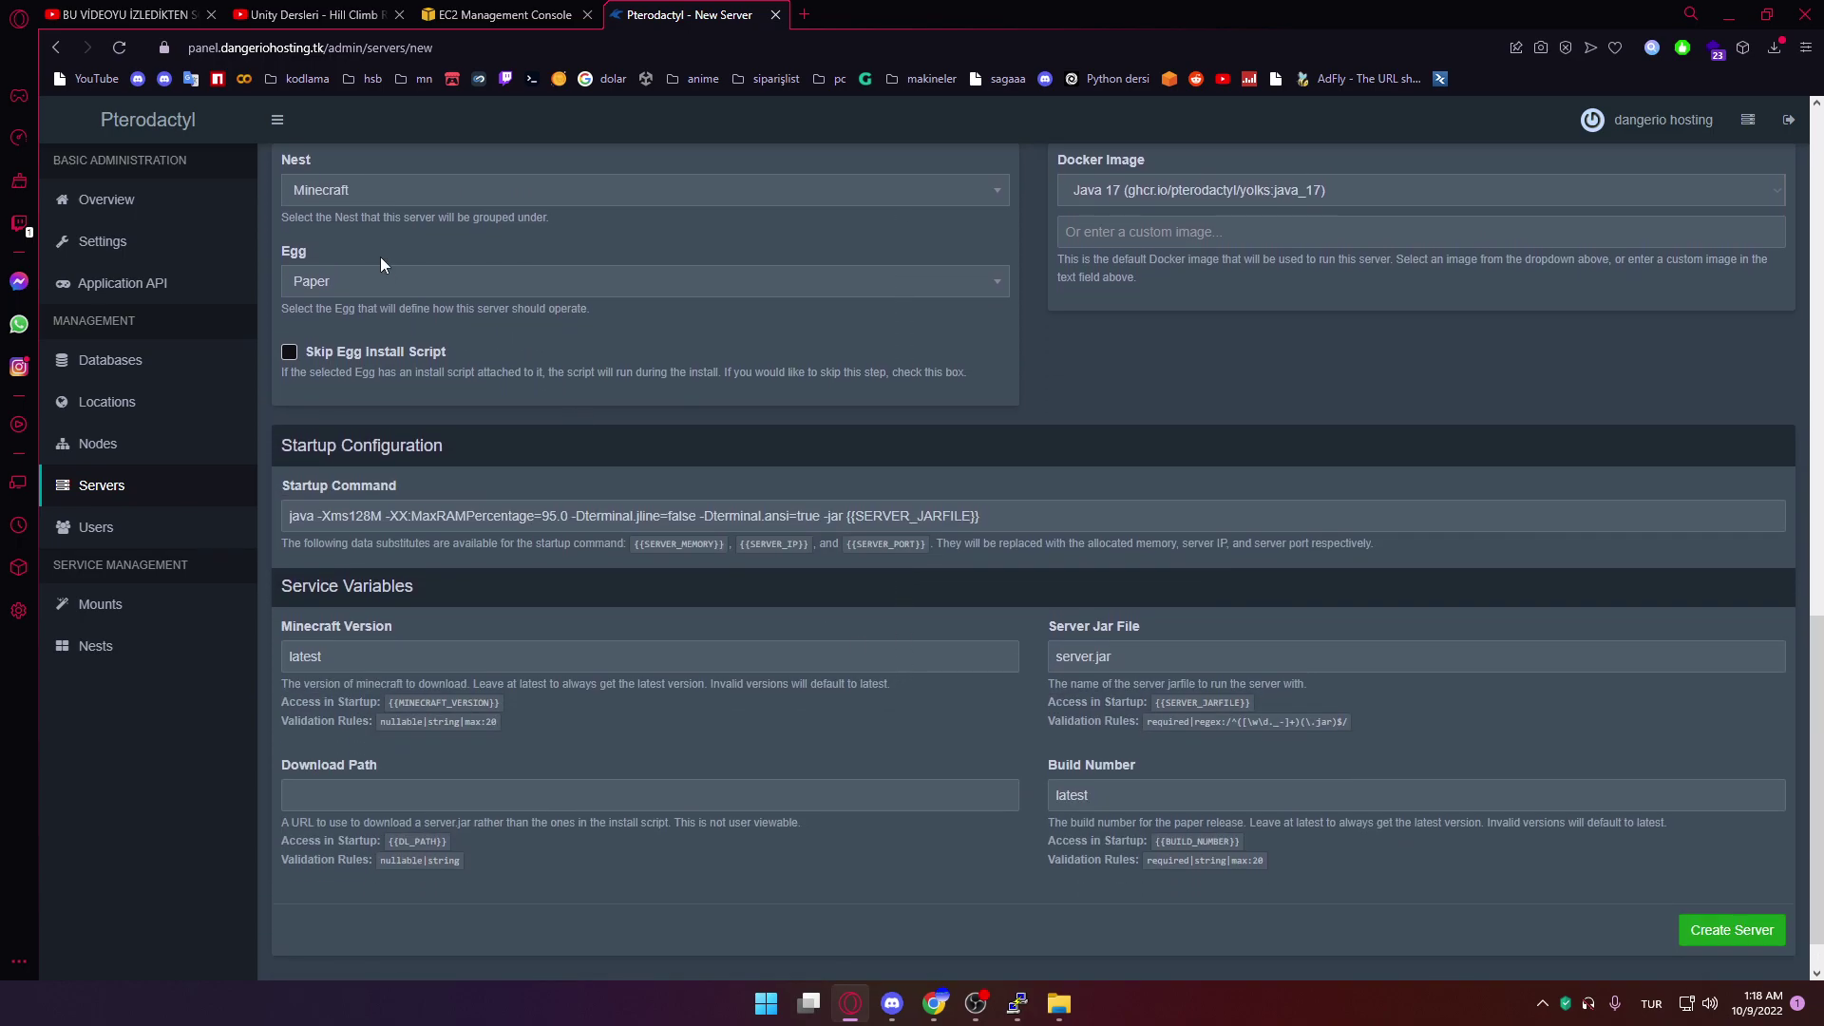
left_click(389, 194)
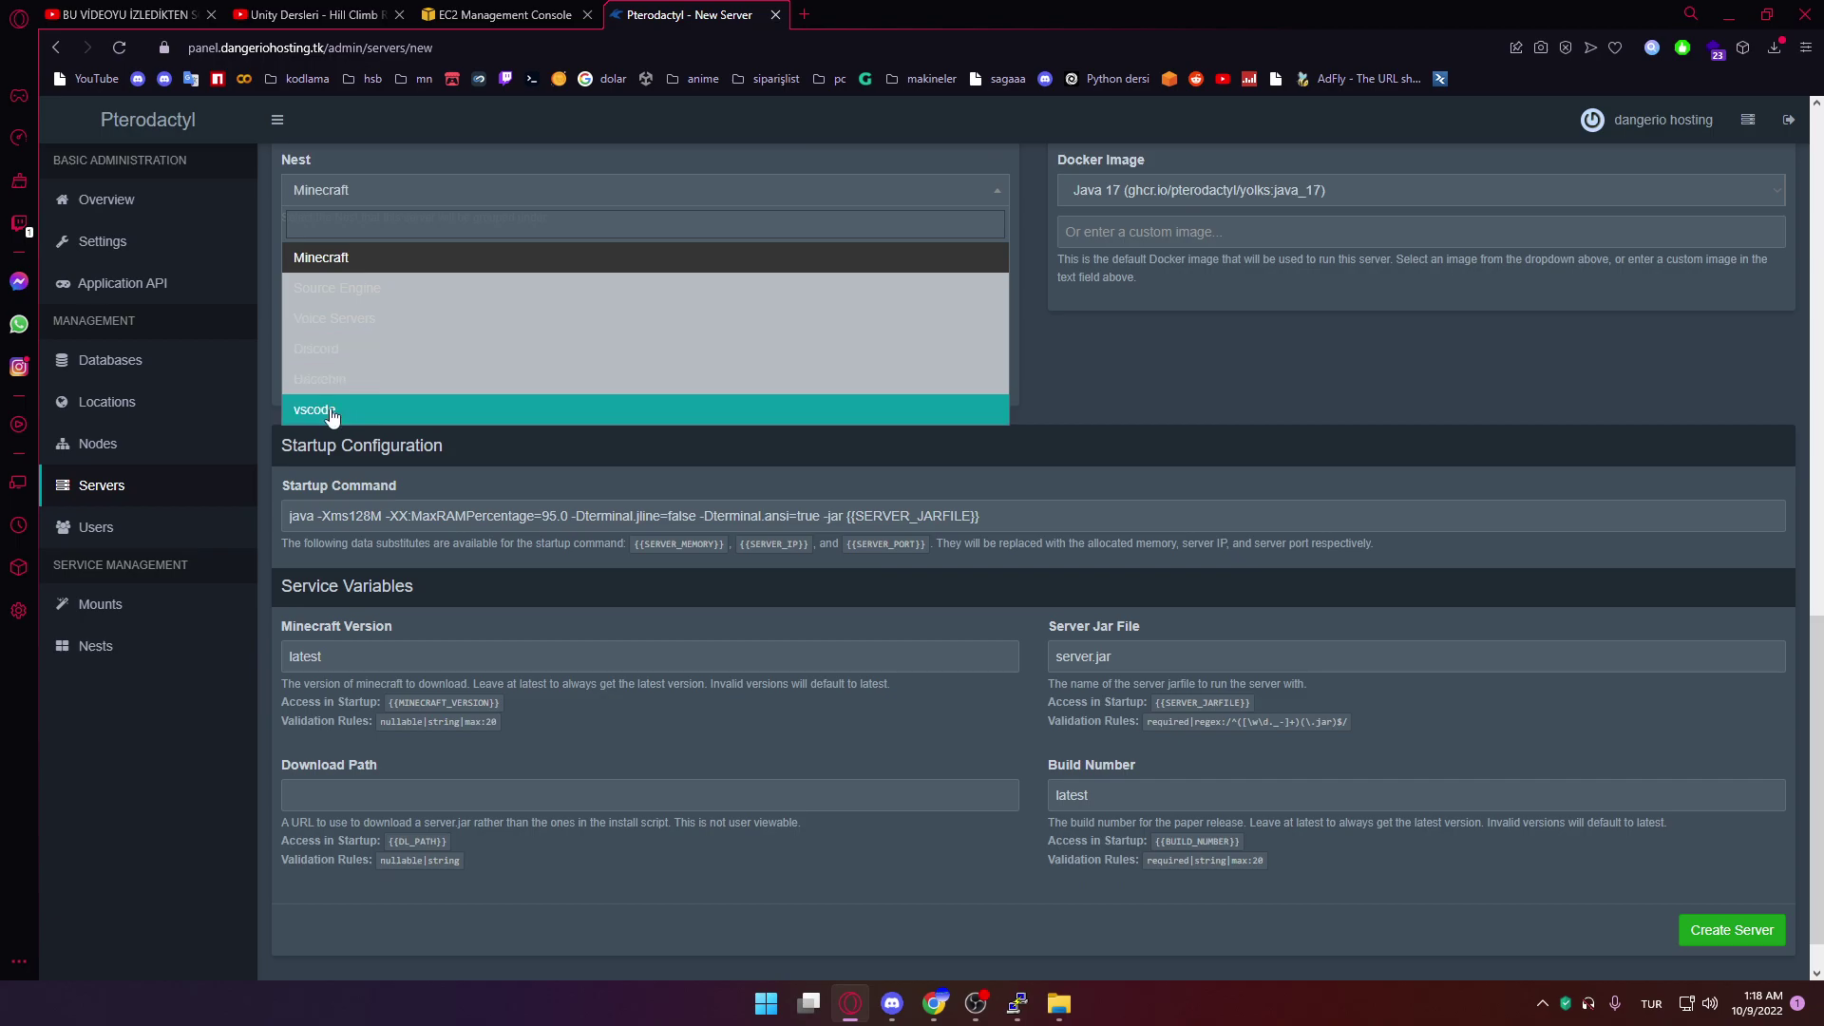
left_click(361, 348)
left_click(391, 281)
left_click(392, 281)
left_click(391, 281)
left_click(712, 370)
scroll(714, 366, "down", 5)
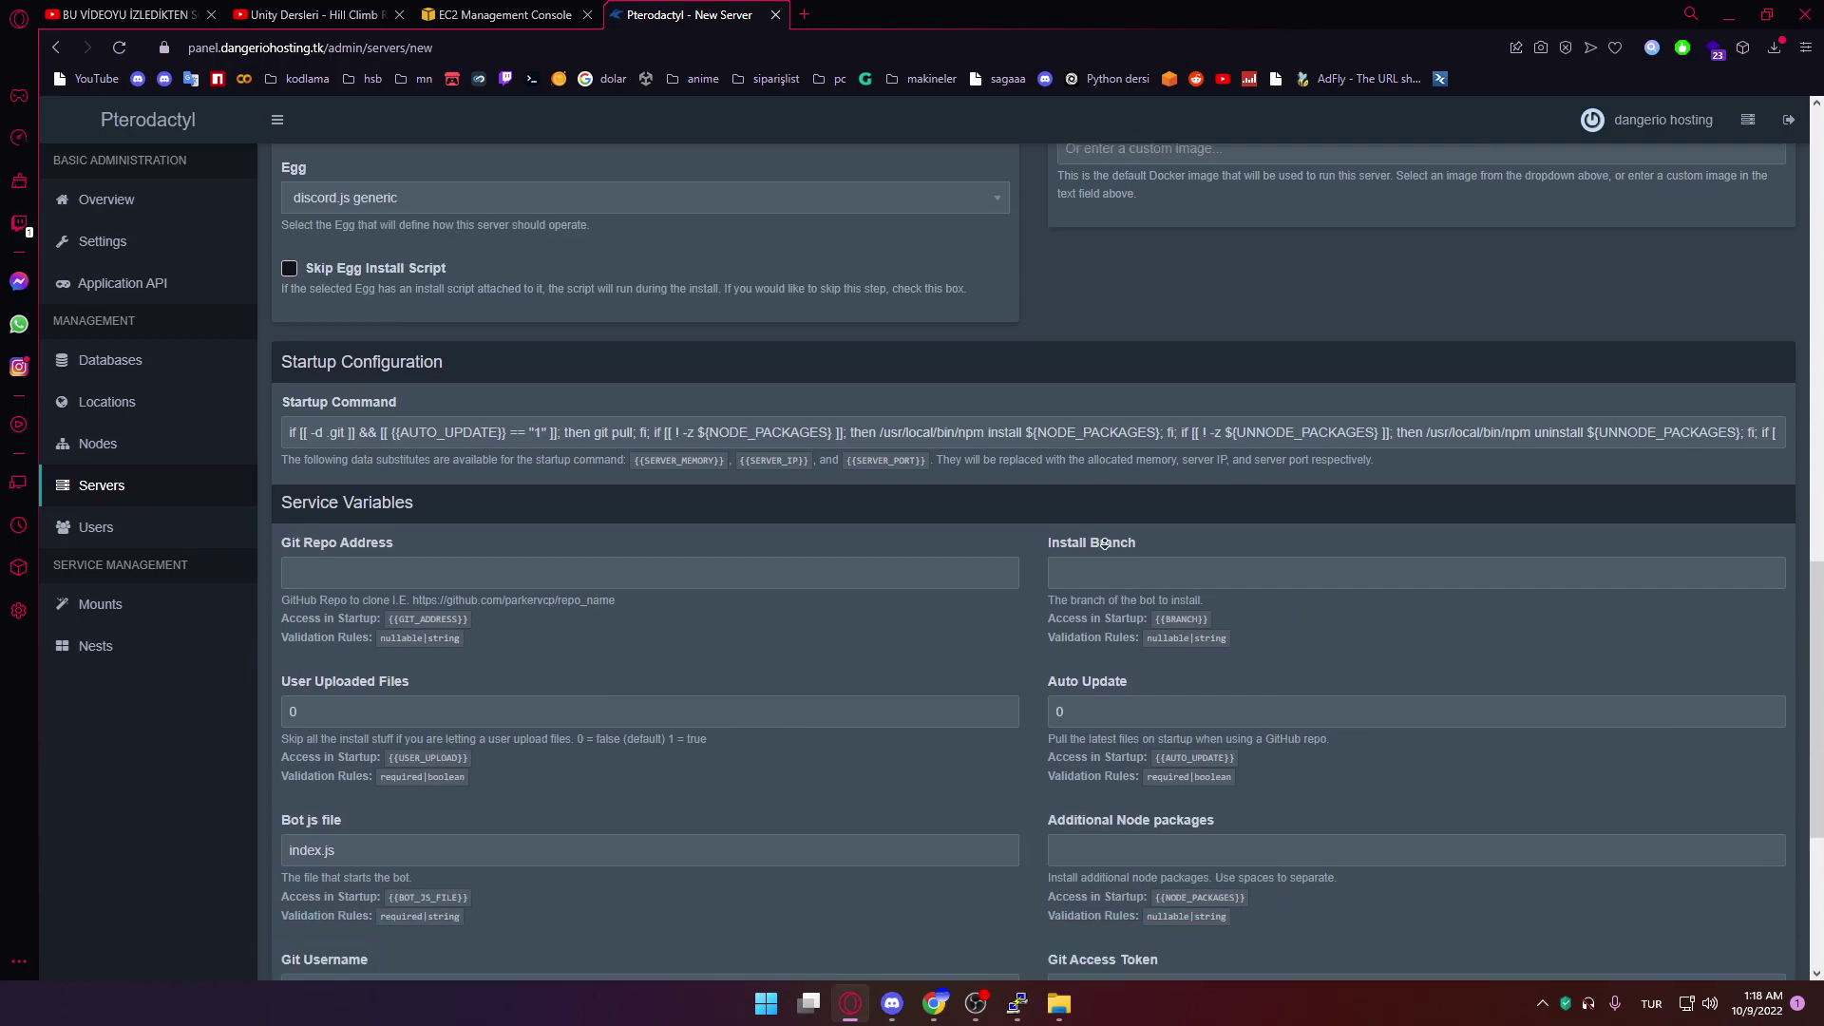
left_click(1691, 870)
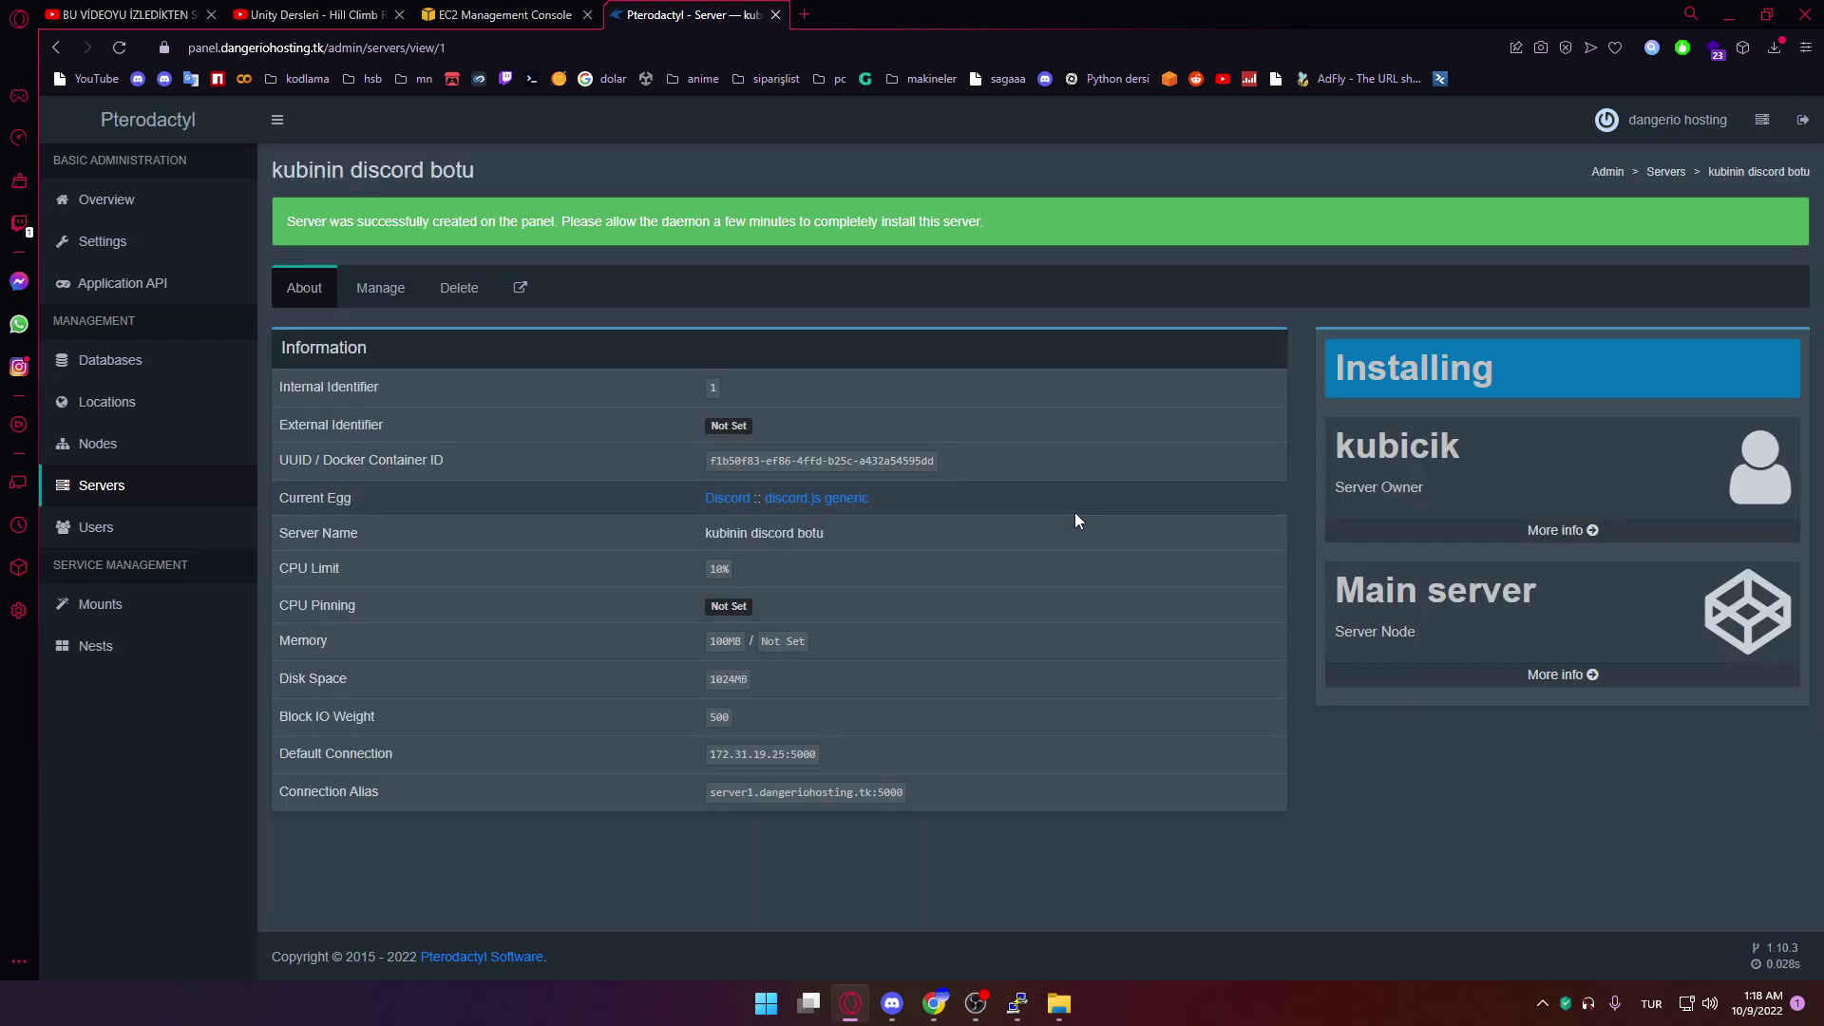
Load the panel's root address in a new private browser window
left_click(19, 18)
key("Escape")
key("ctrl+shift+n")
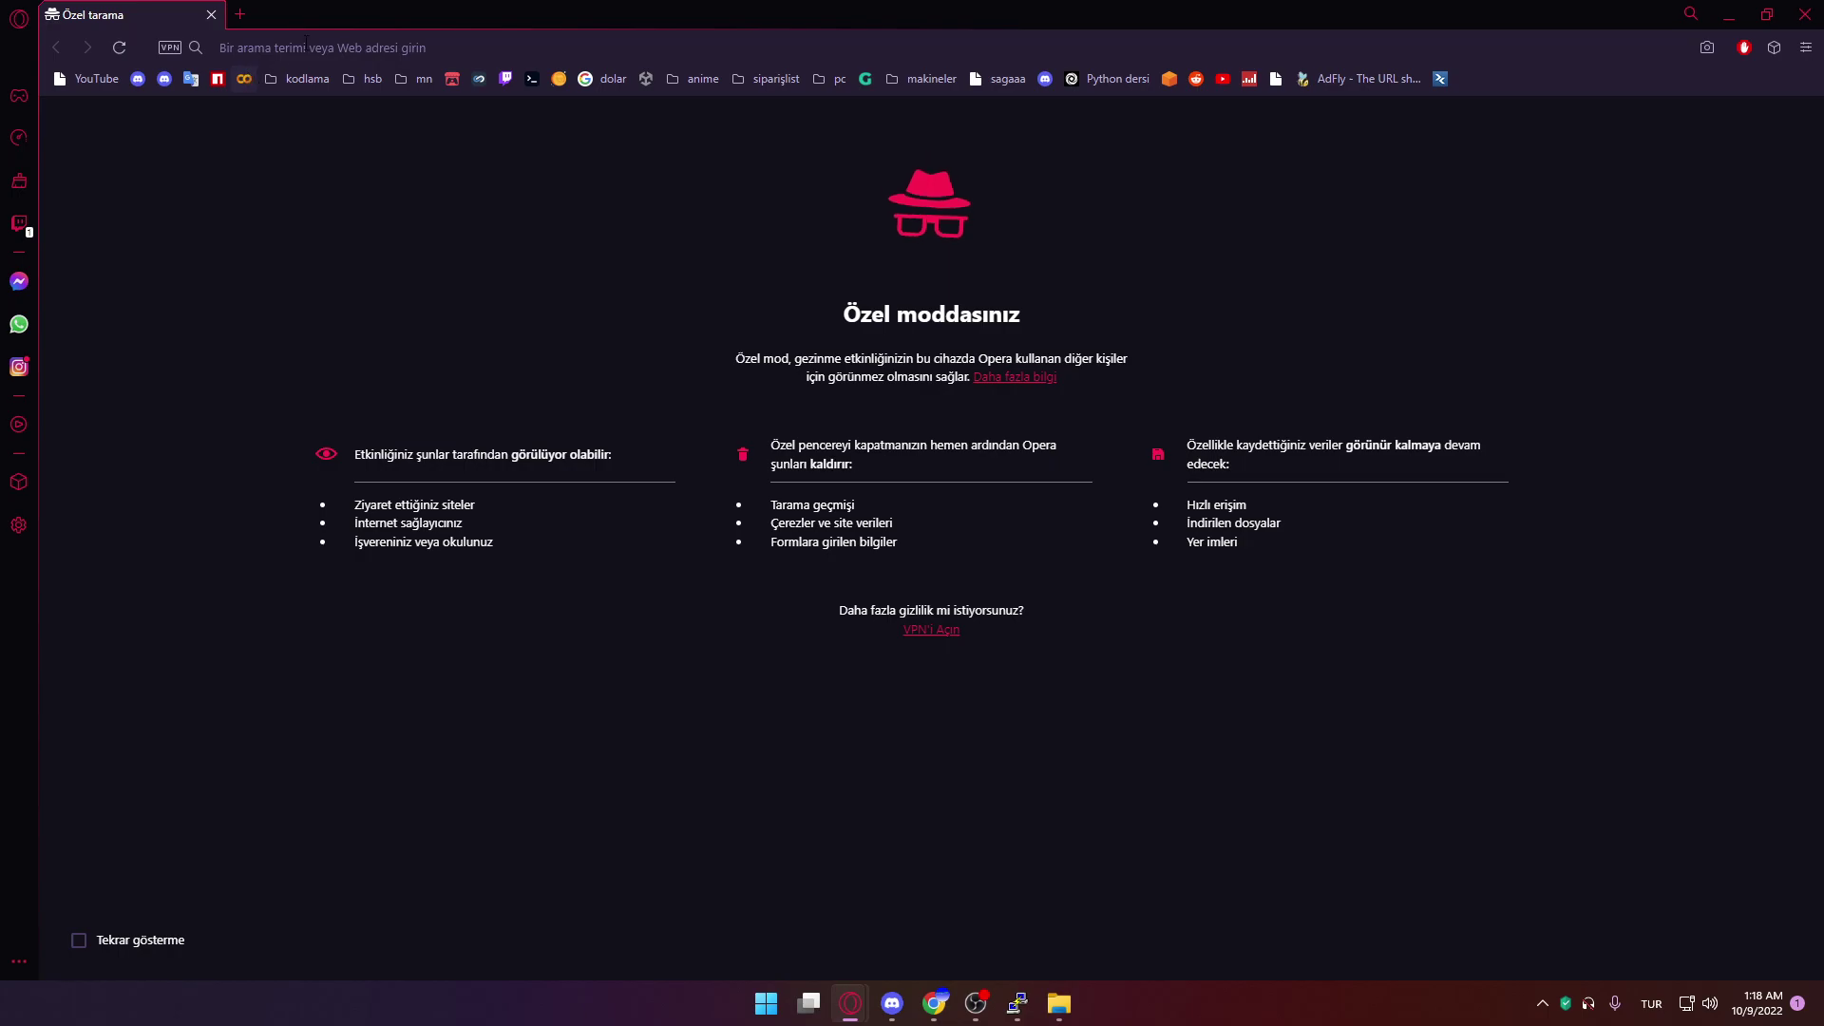
key("ctrl+w")
left_click(440, 48)
key("ctrl+c")
key("ctrl+shift+n")
key("ctrl+v")
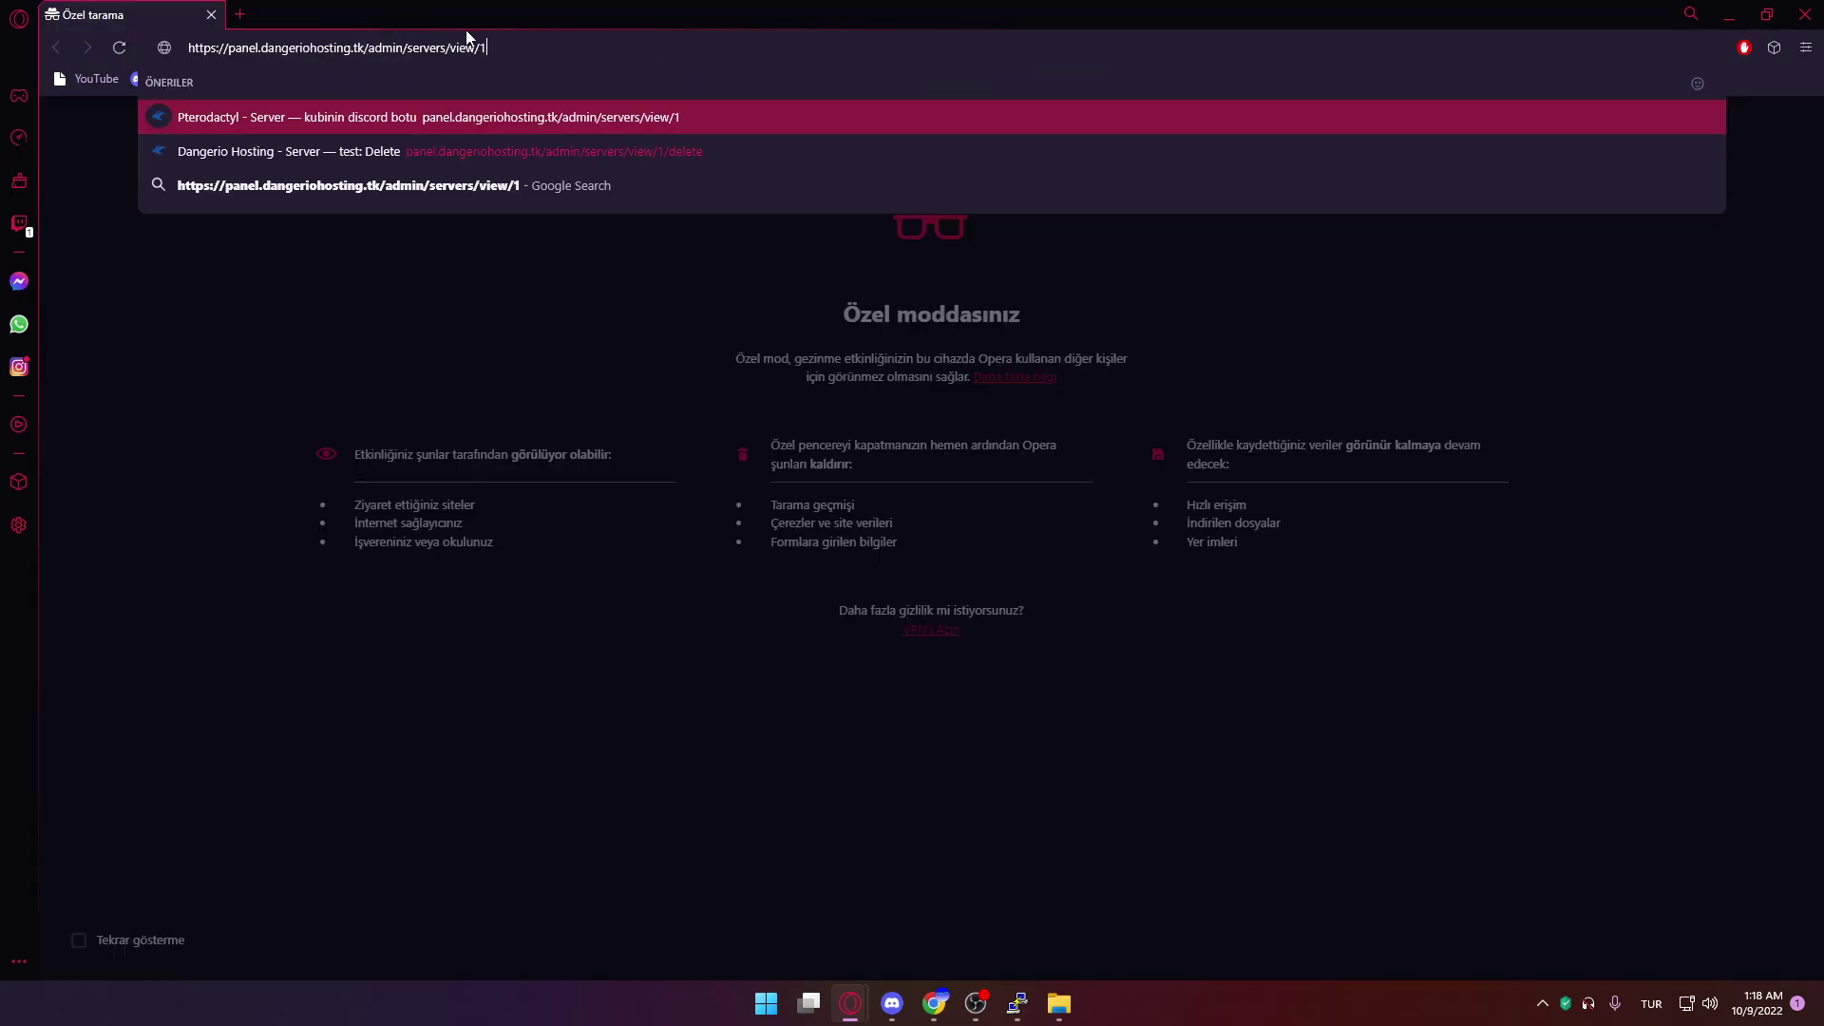
key("ctrl+shift+Left")
key("ctrl+shift+Left")
key("ctrl+shift+Left")
key("ctrl+shift+Left")
key("BackSpace")
key("Return")
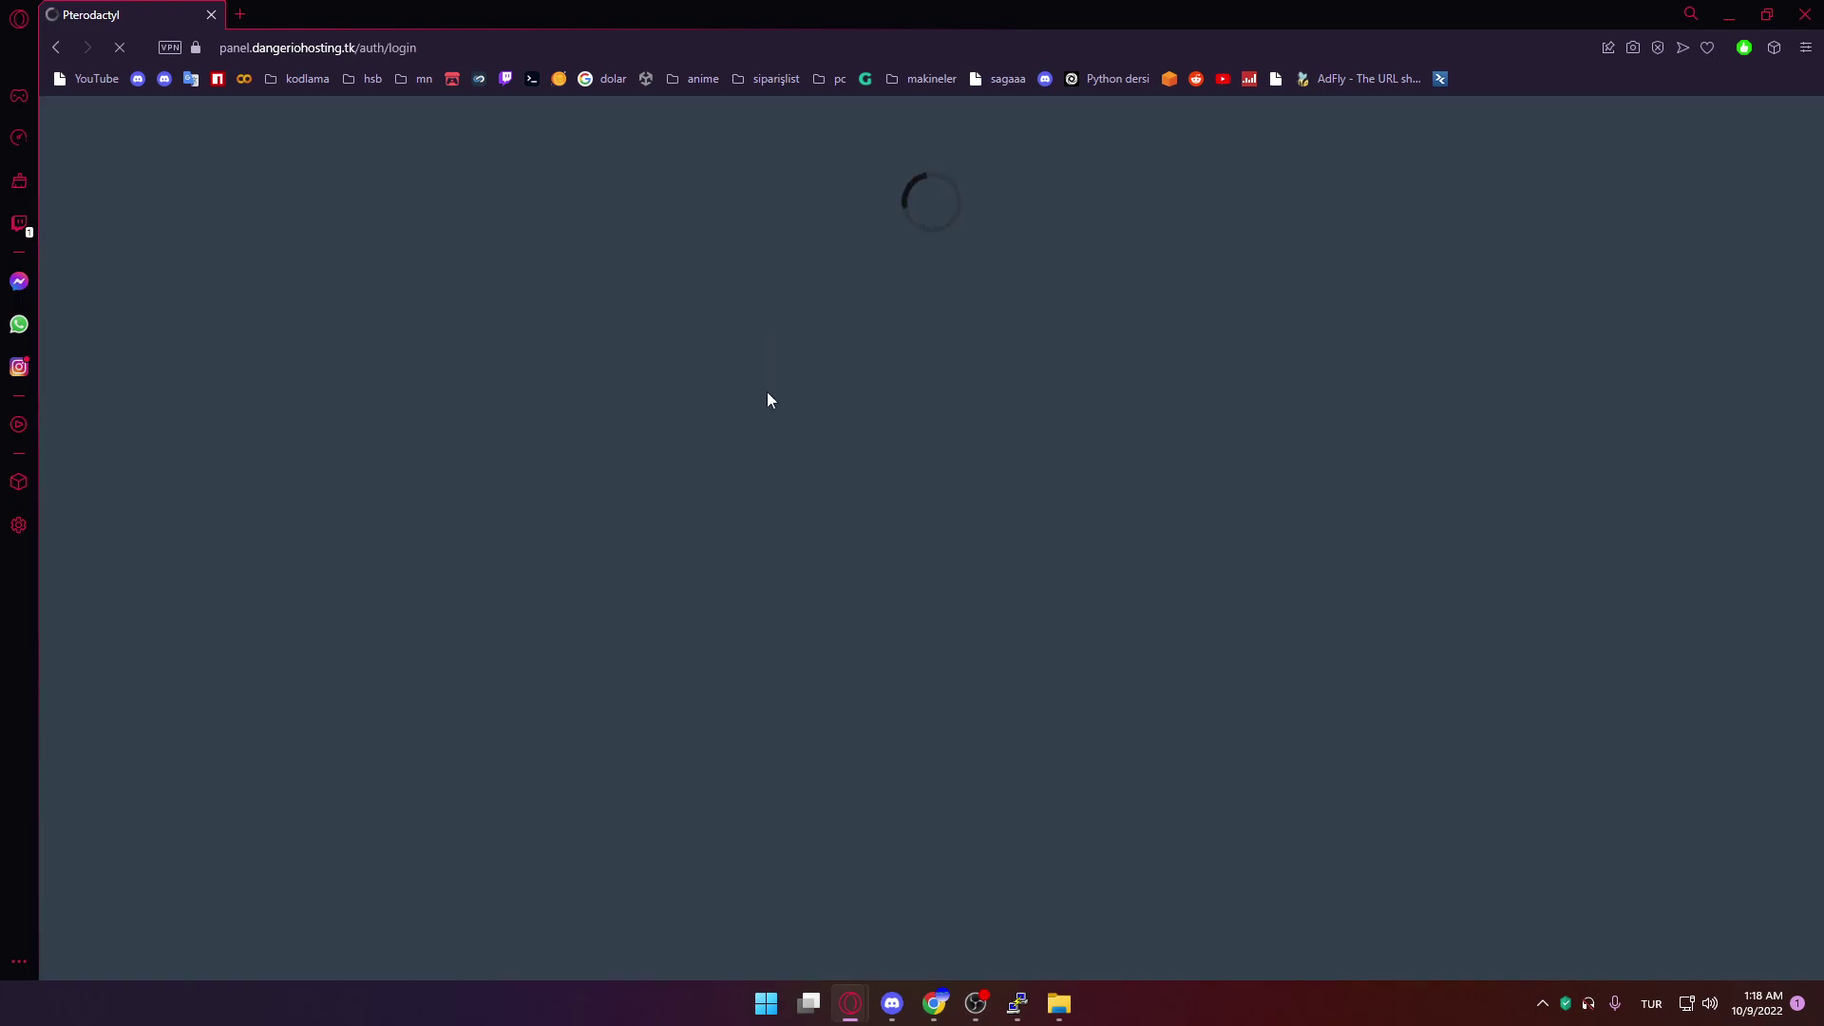
Log in as the new user with the account username and password
left_click(988, 388)
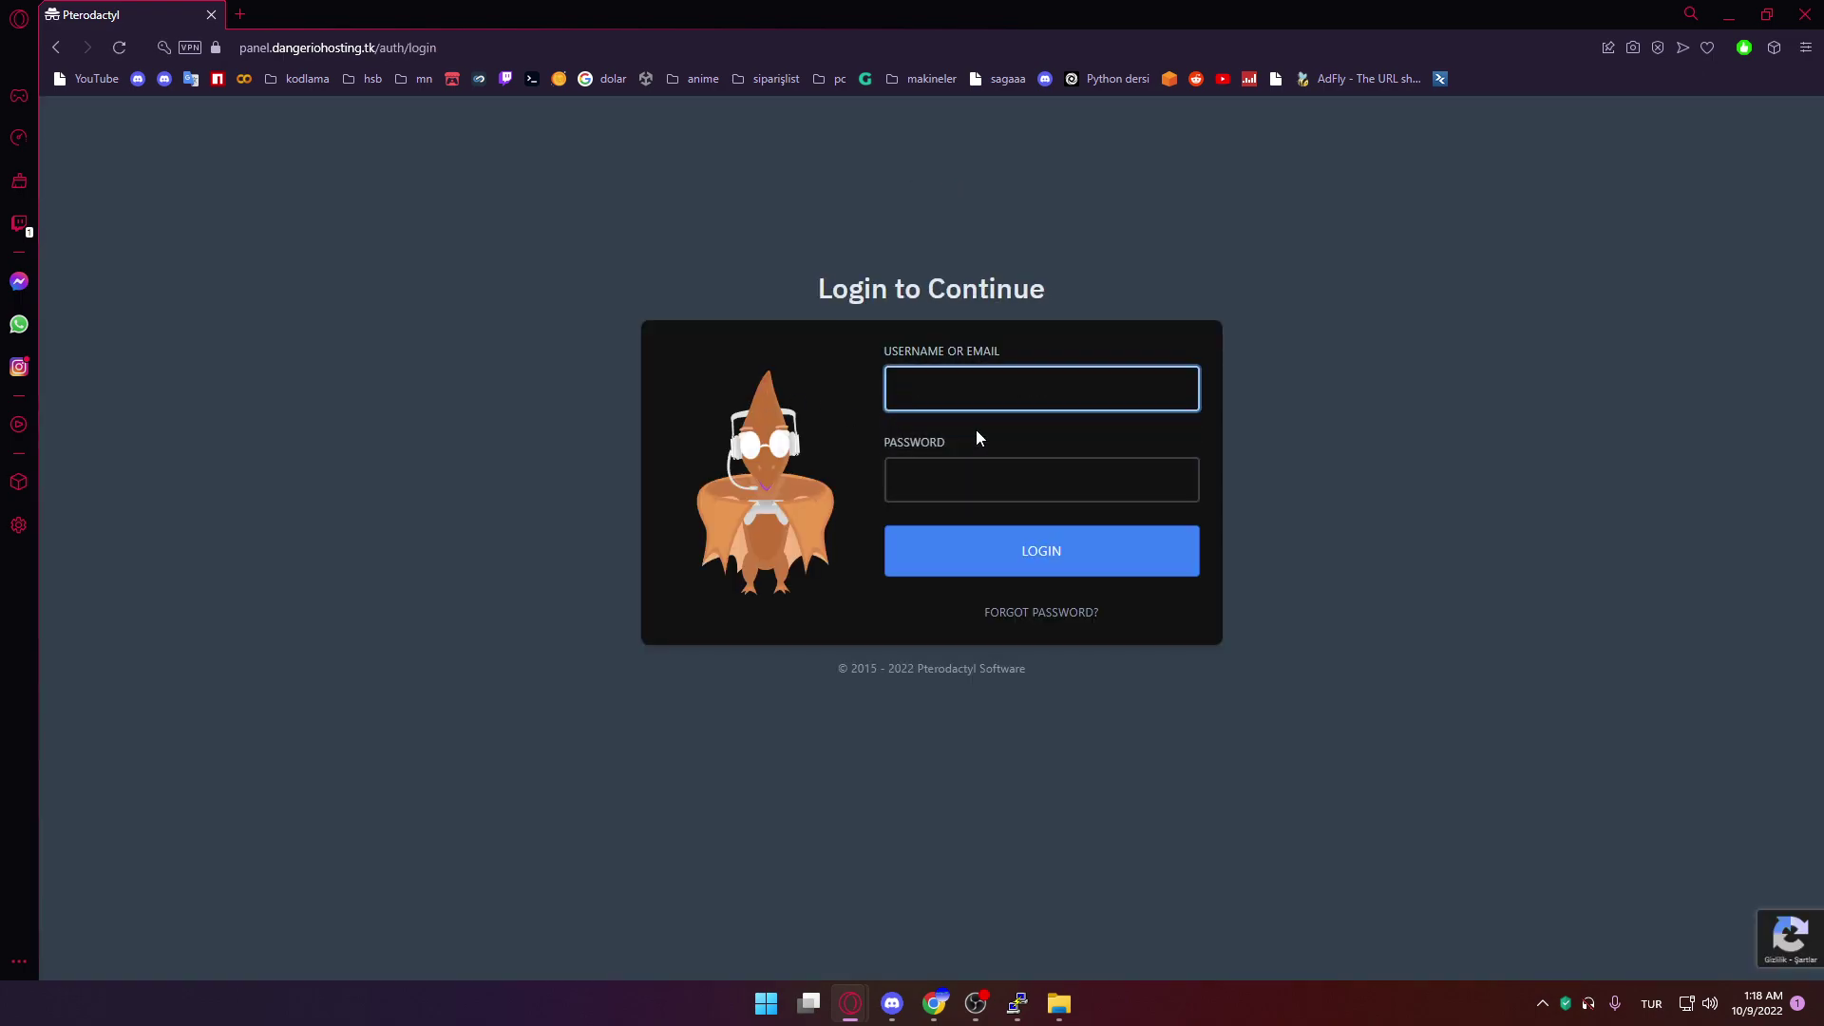
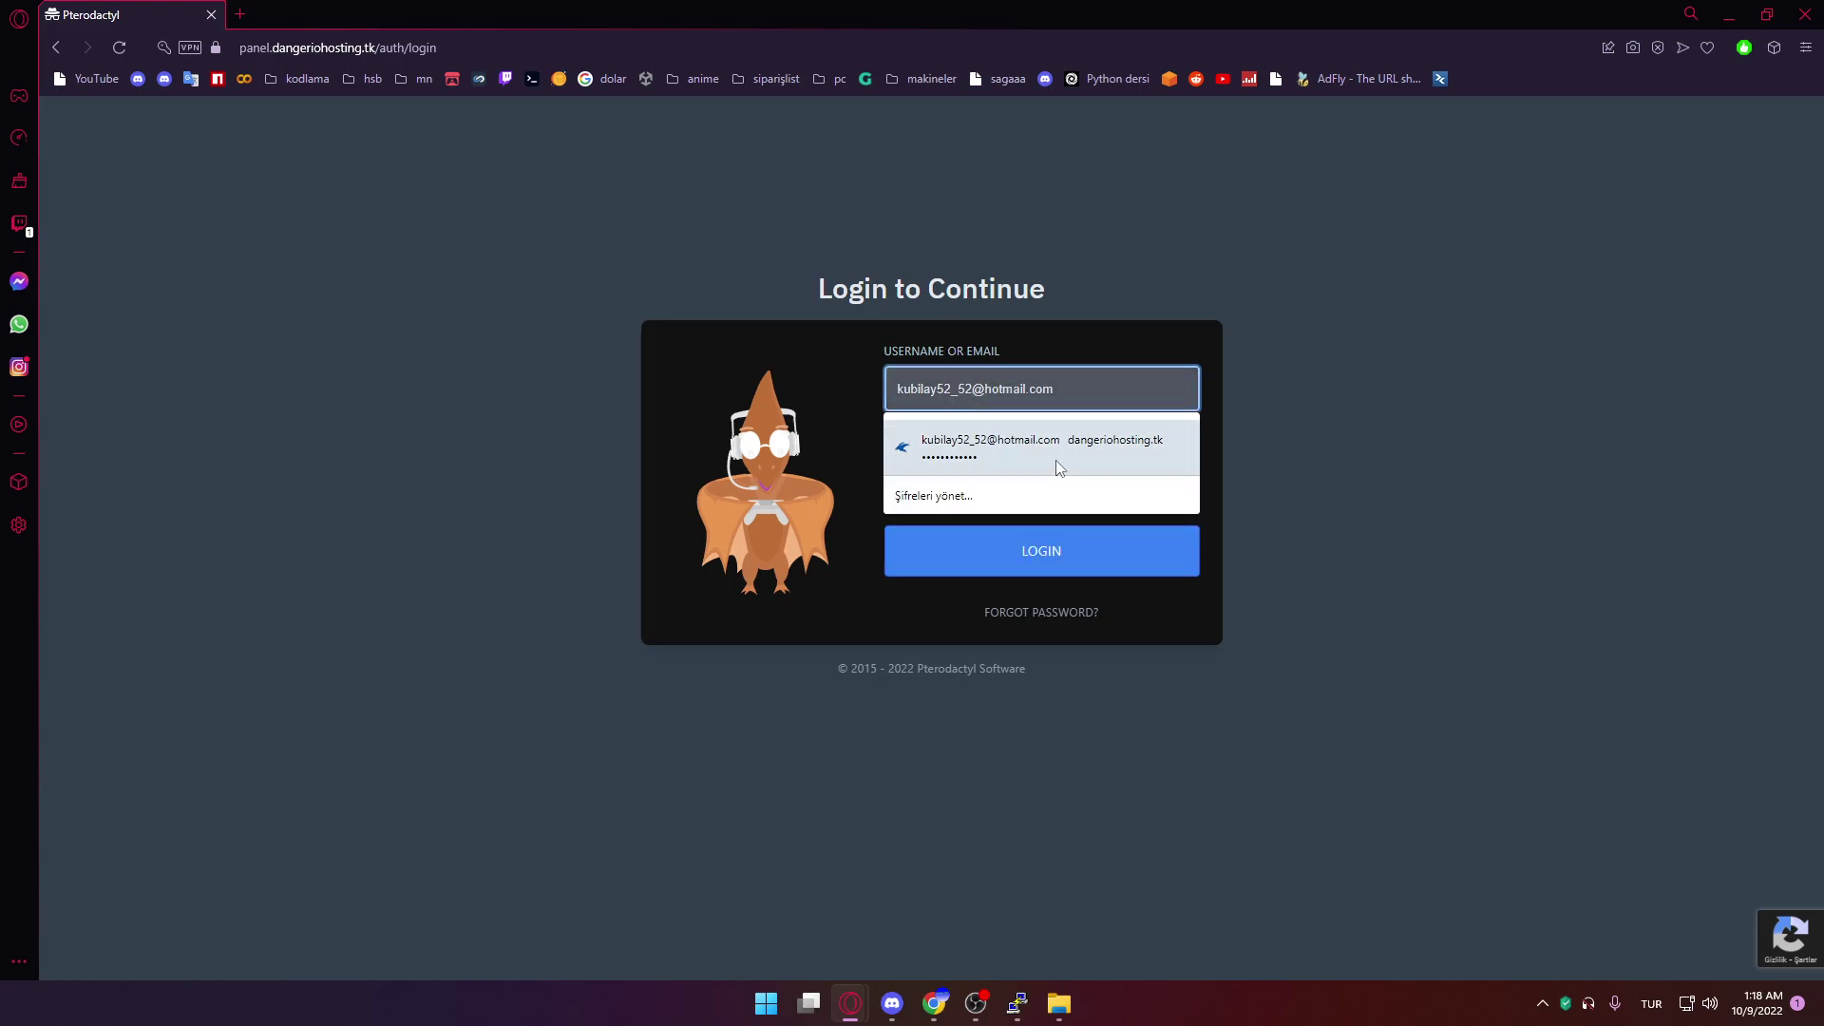
left_click(1050, 446)
left_click(1053, 532)
left_click(1067, 513)
key("ctrl+a")
type("••")
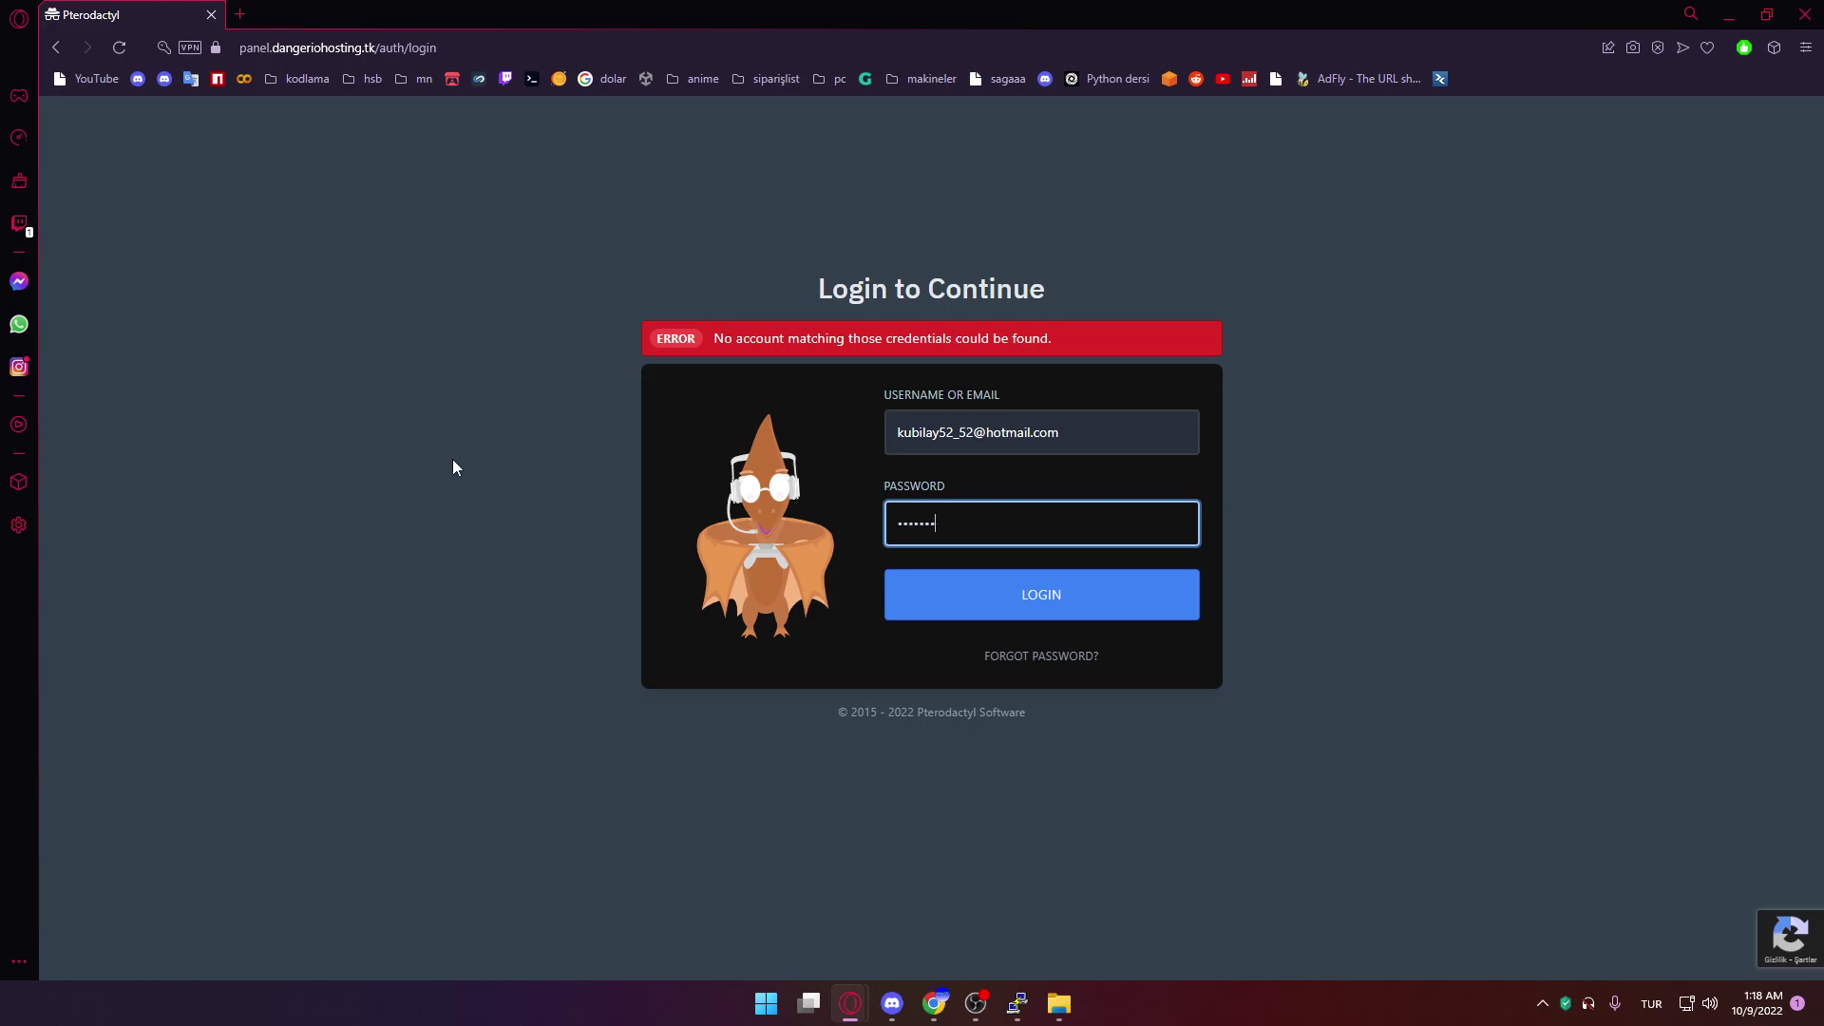
type("••••••")
key("Return")
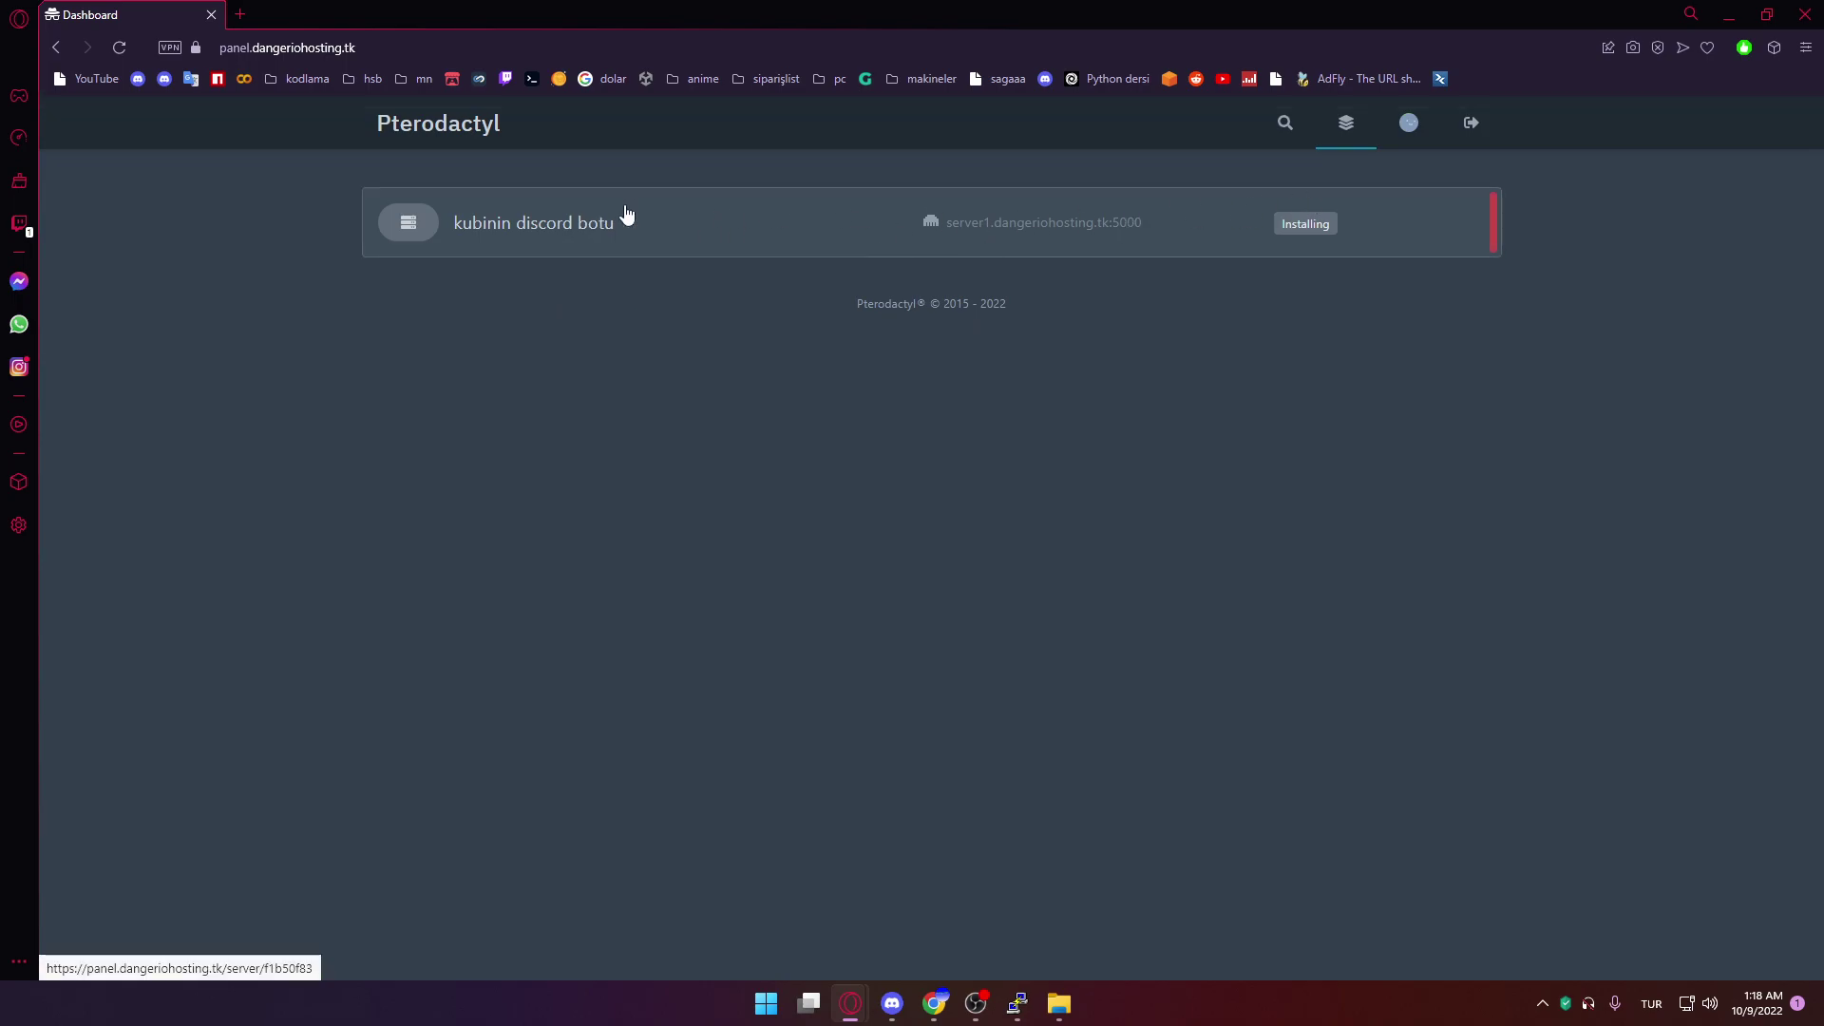
Reload the kubinin discord botu admin and console pages until installation finishes and it shows offline
left_click(665, 207)
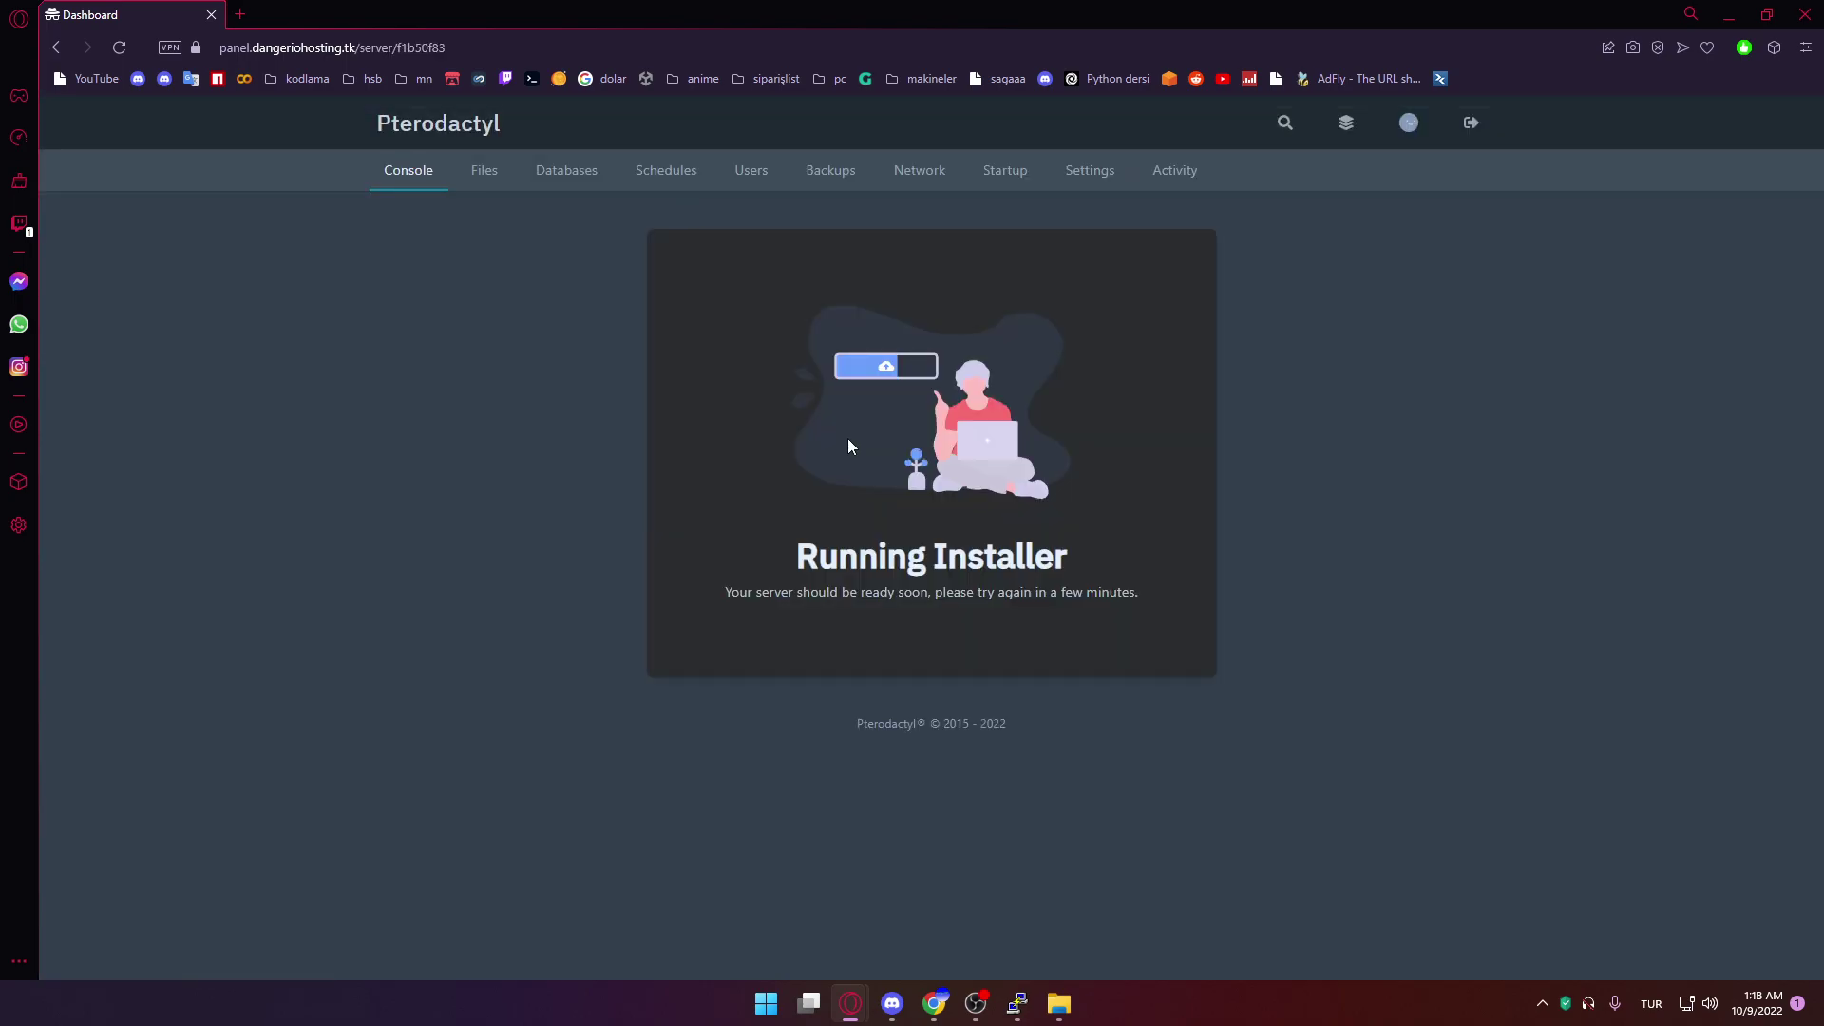
left_click(825, 53)
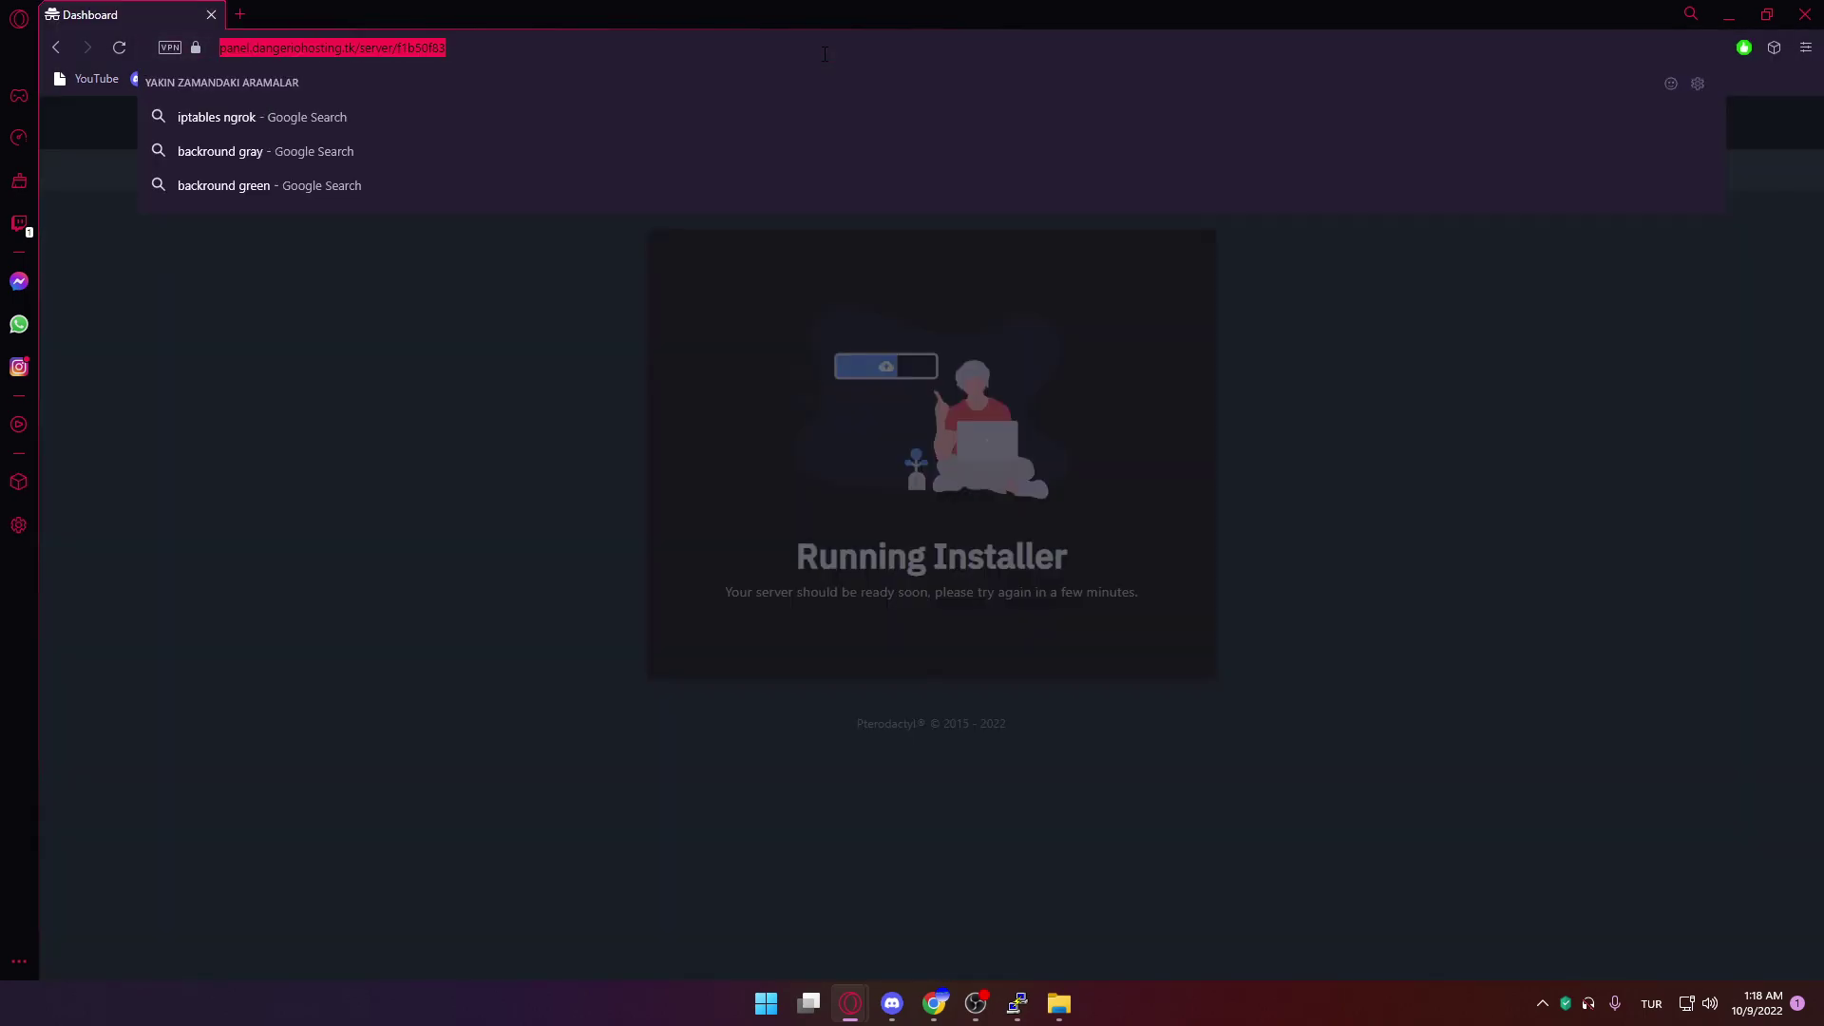
key("Return")
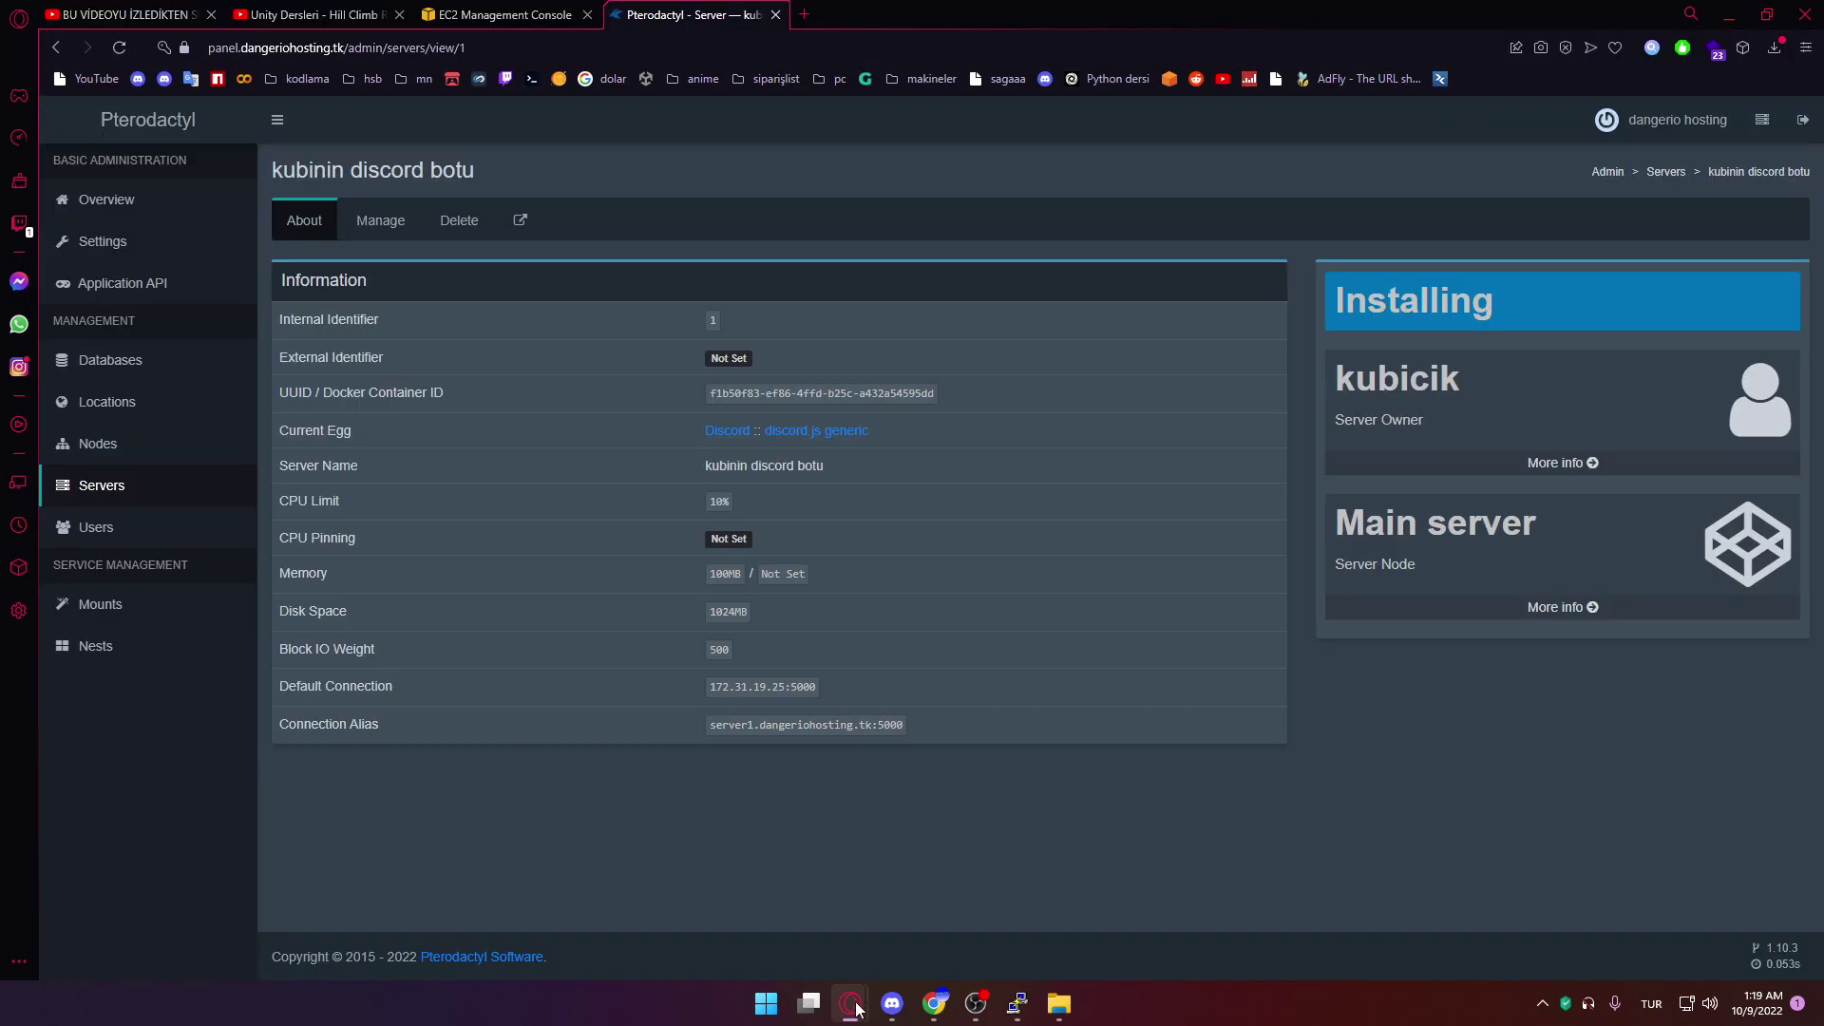
mouse_move(854, 1005)
left_click(323, 47)
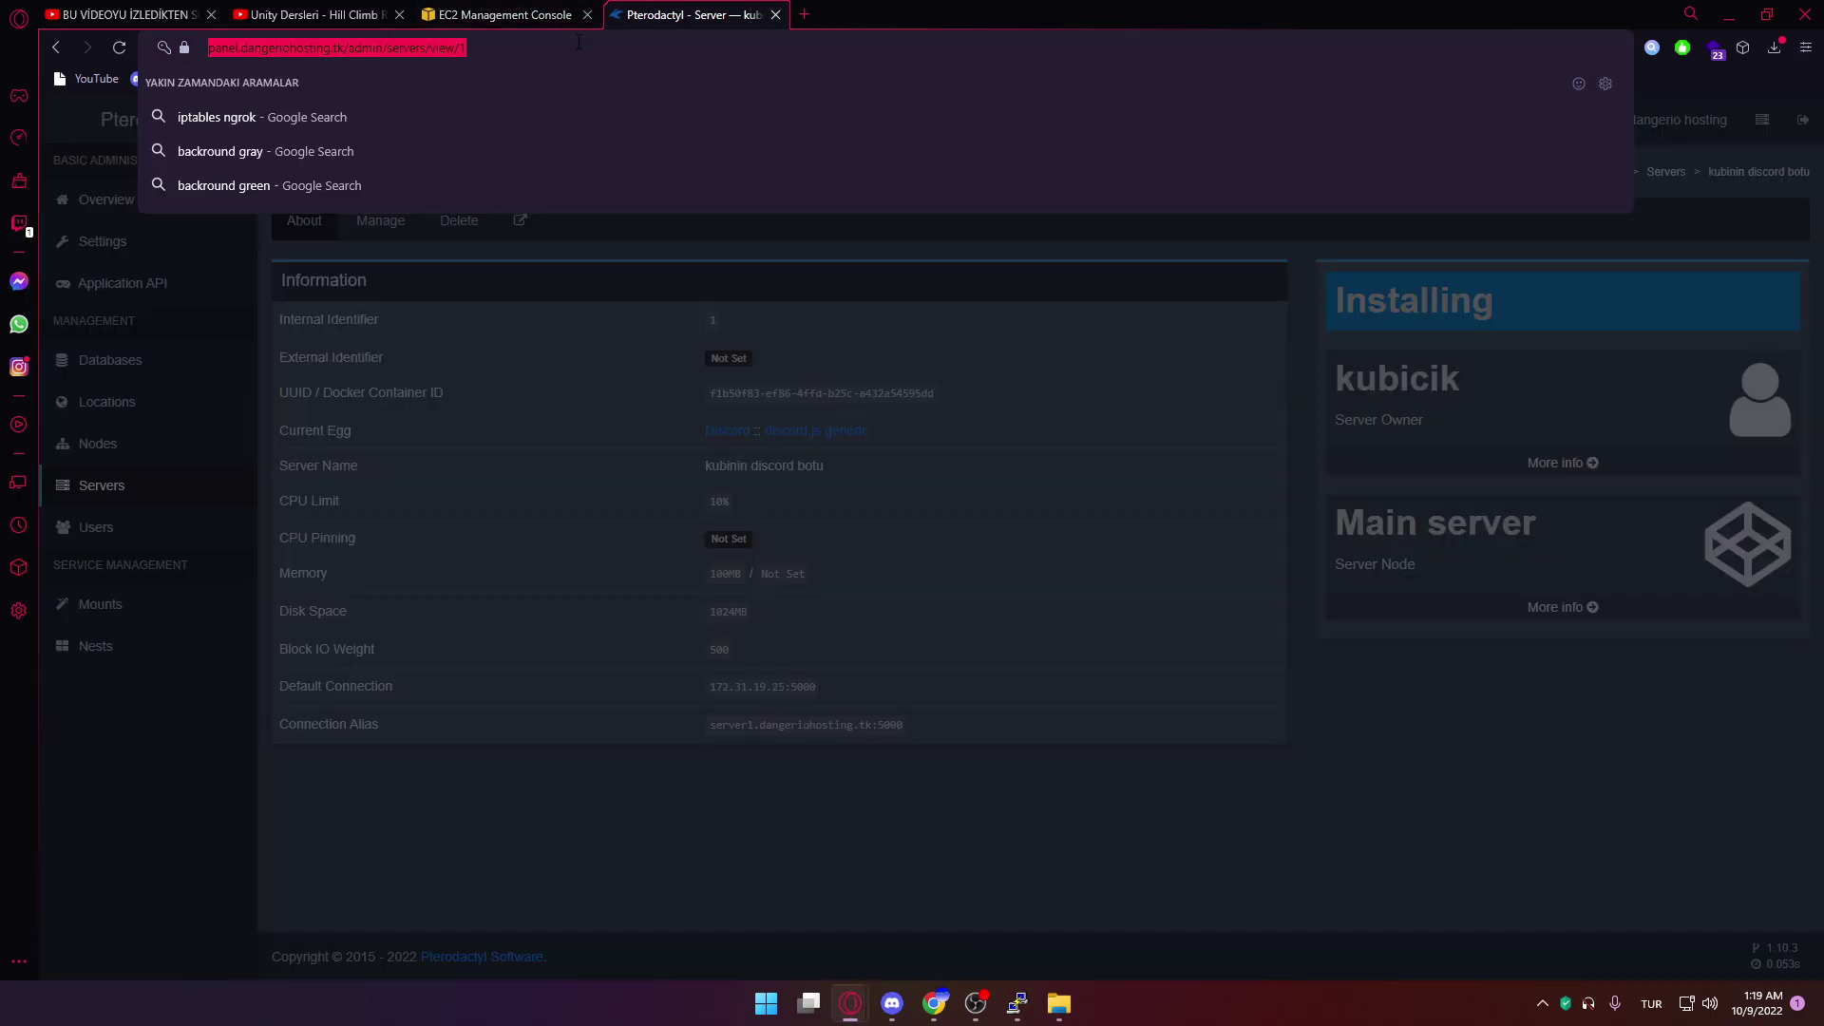
key("Return")
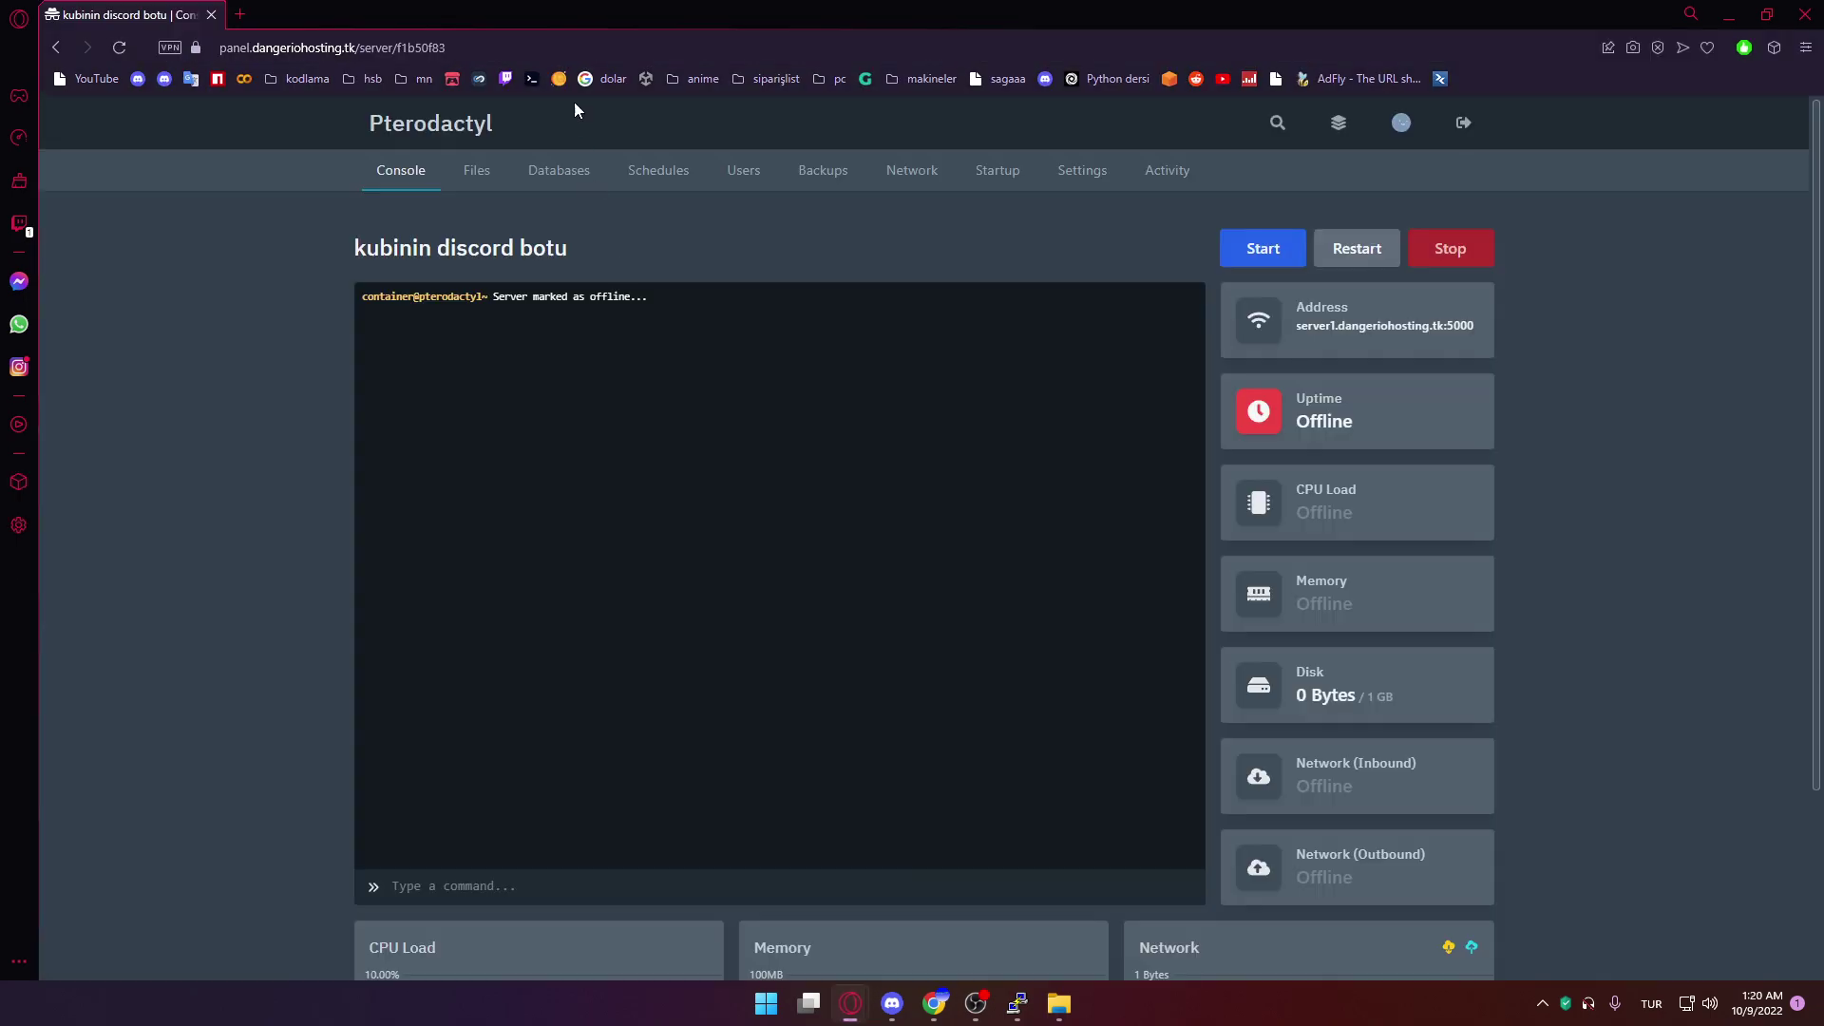
left_click(608, 48)
key("Return")
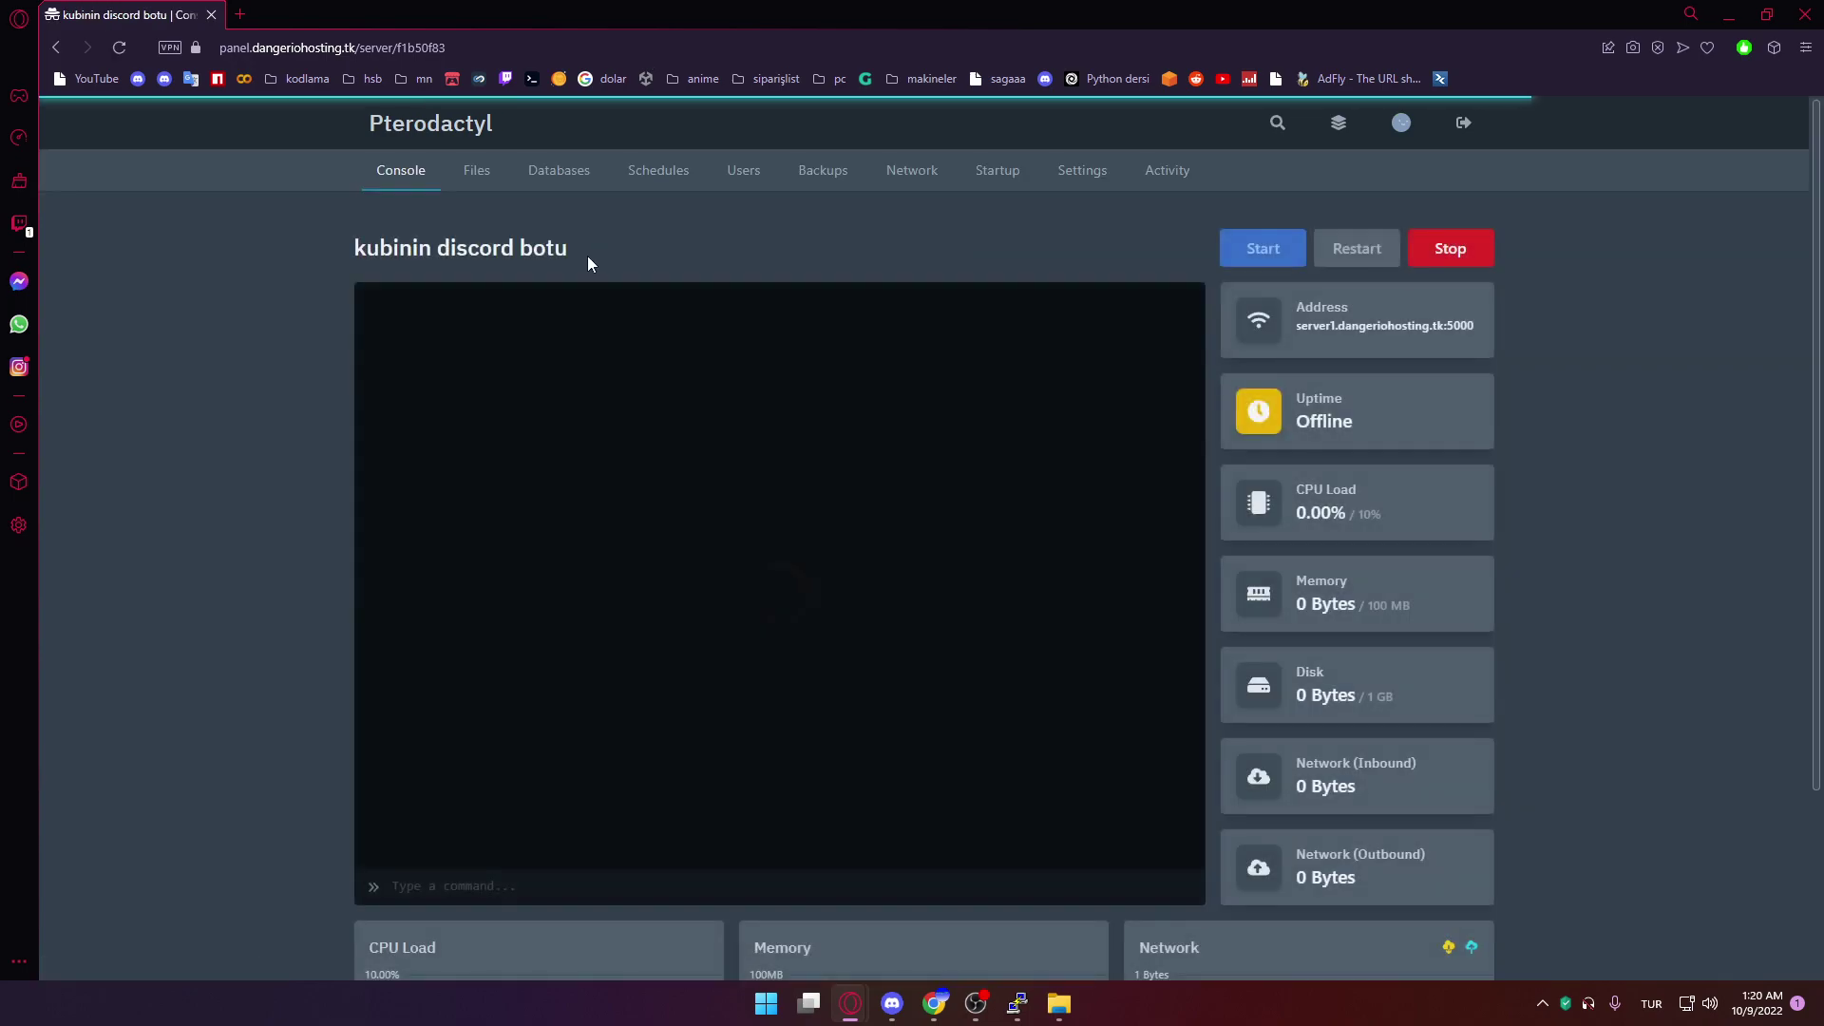
scroll(1681, 284, "down", 2)
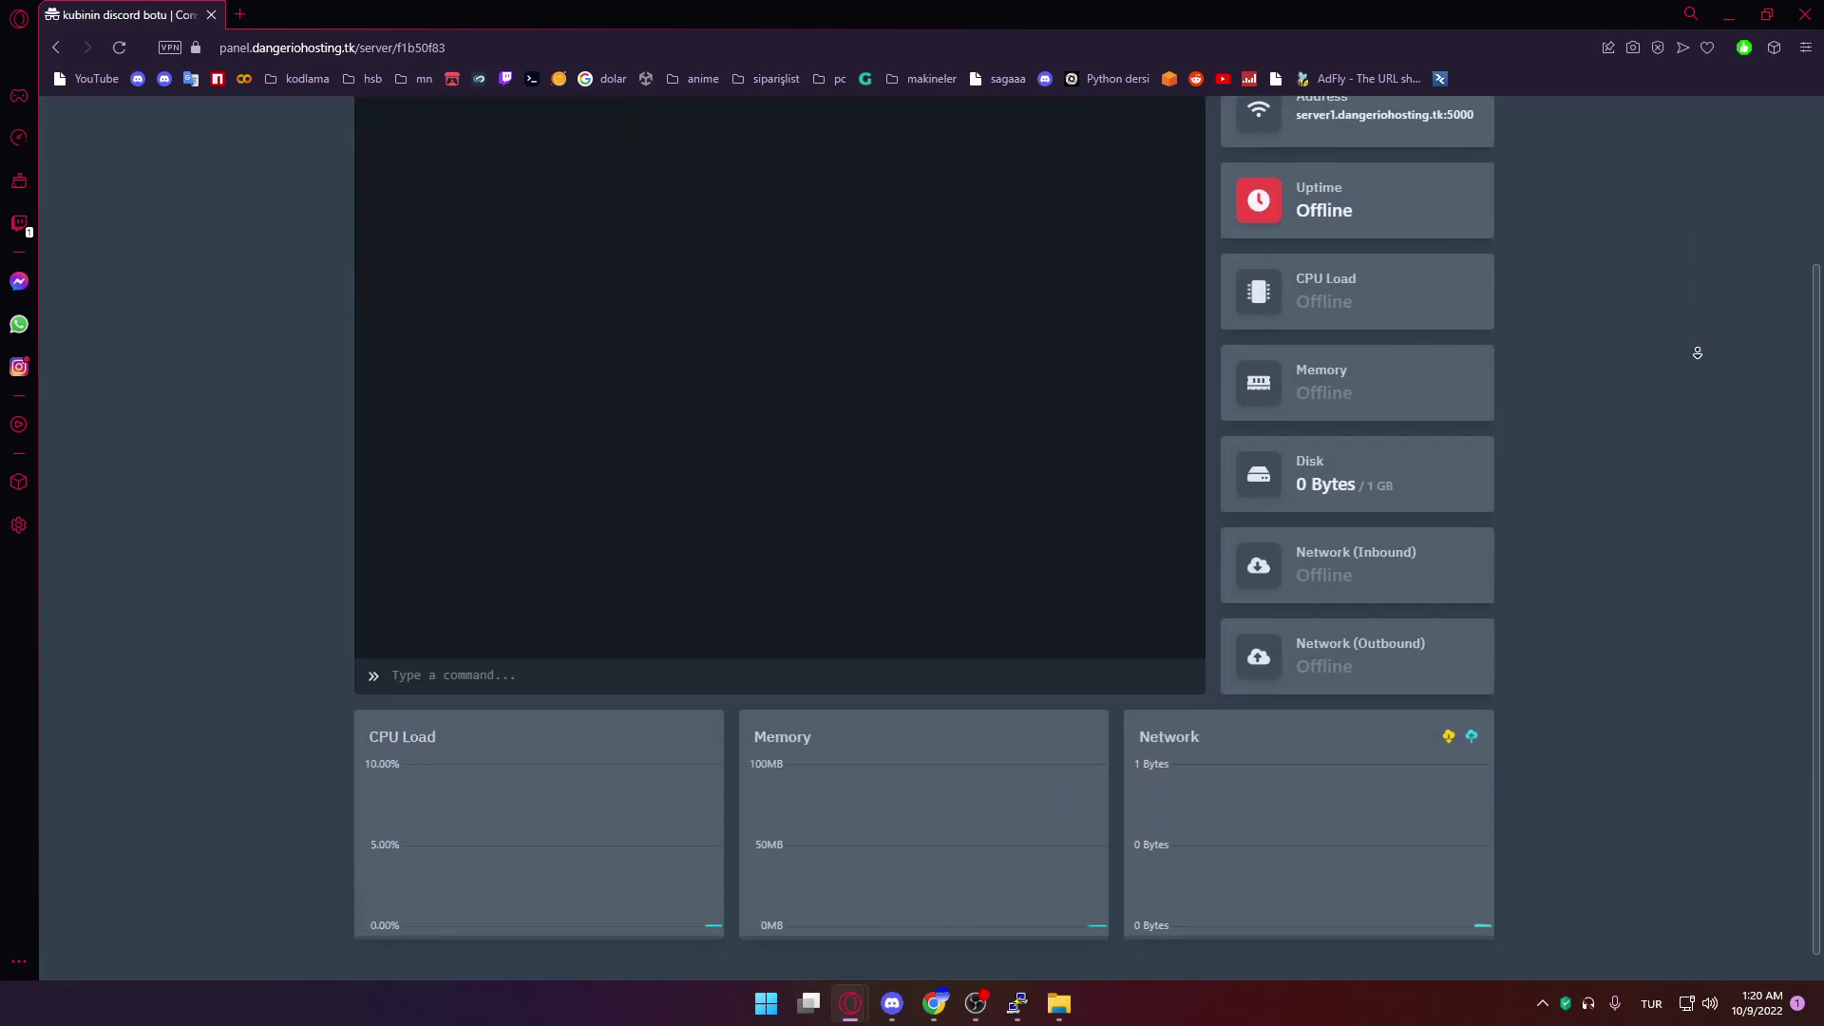
scroll(1694, 349, "up", 3)
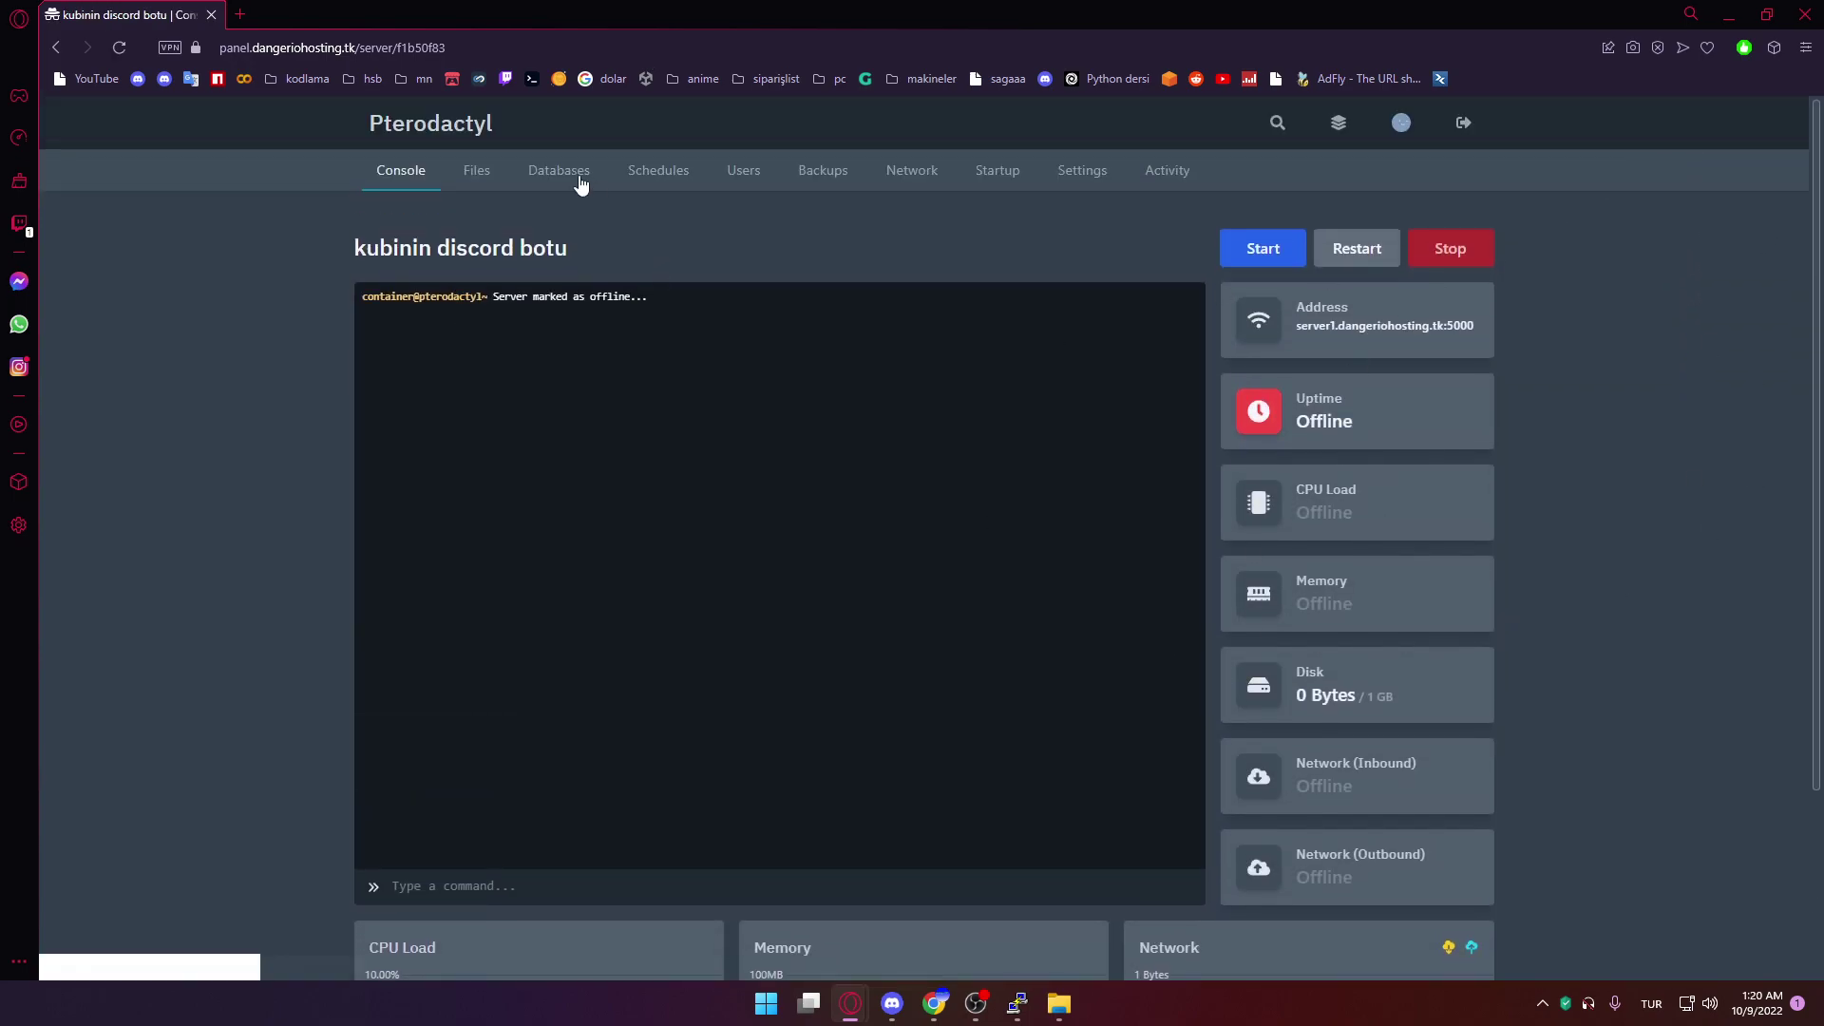
Begin a new file in the server's Files, then view the SFTP server address in Settings
left_click(477, 170)
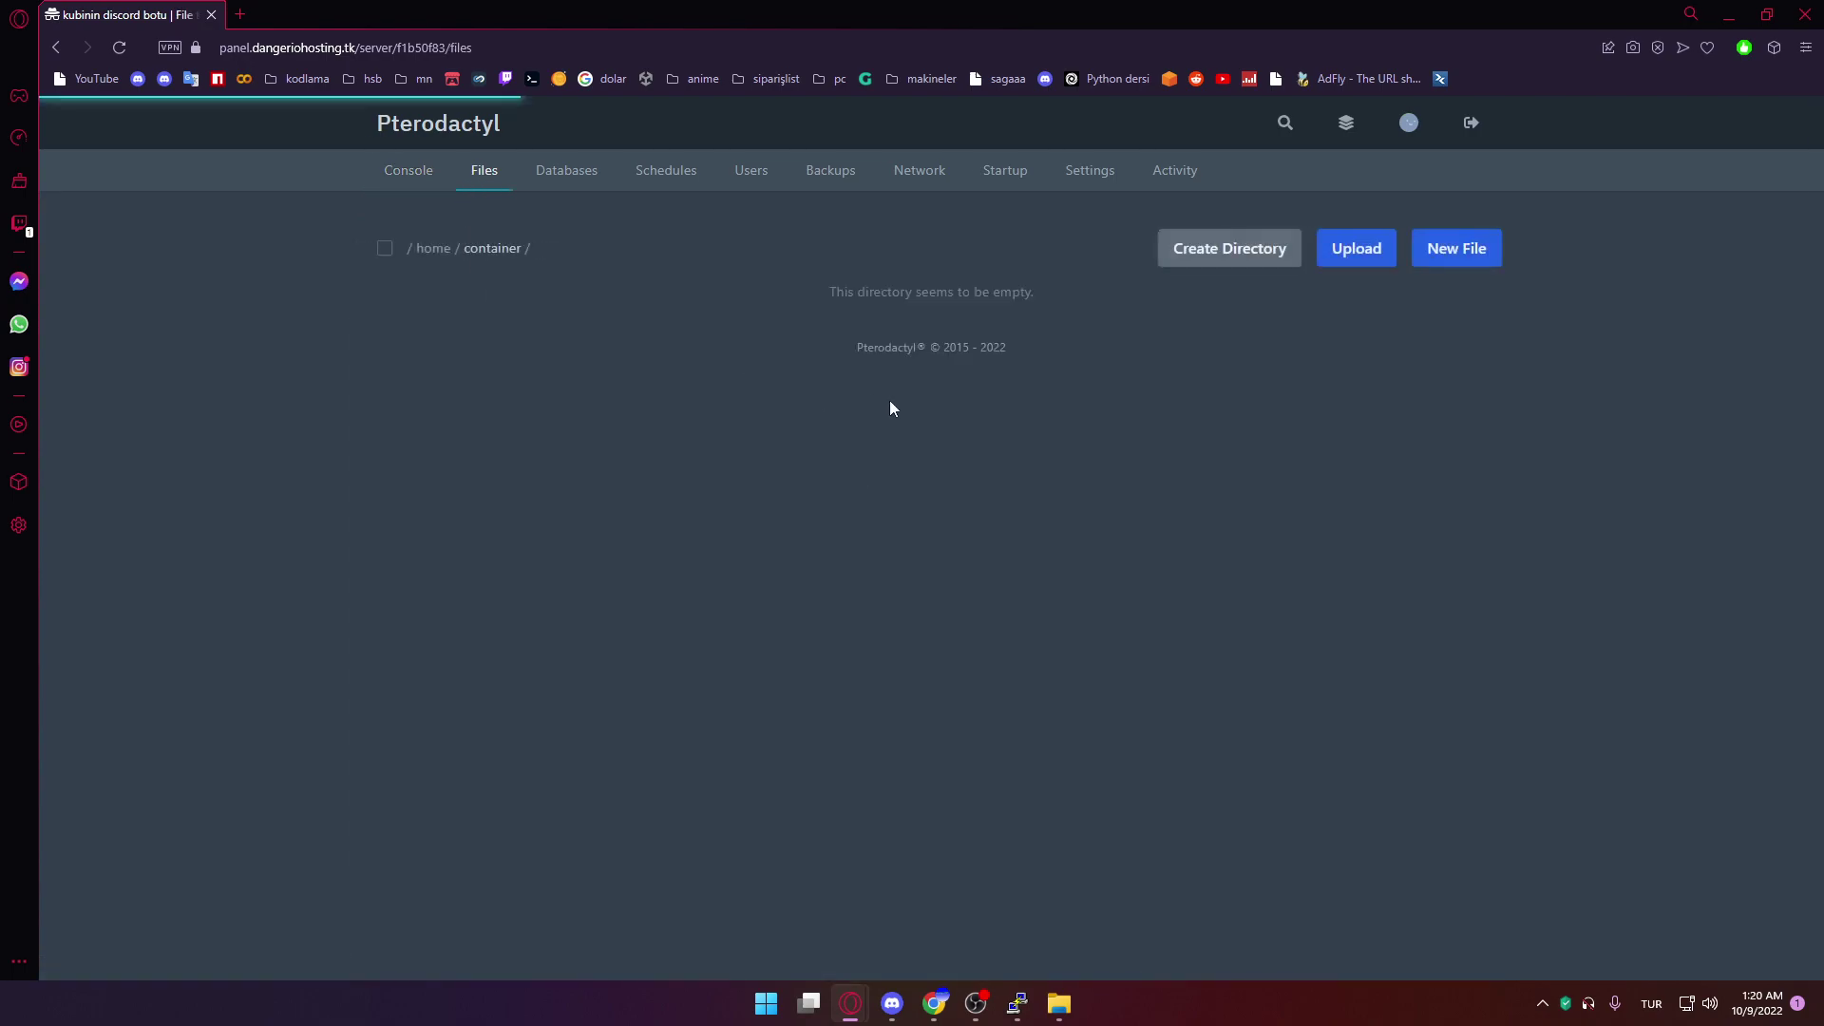
left_click(1480, 252)
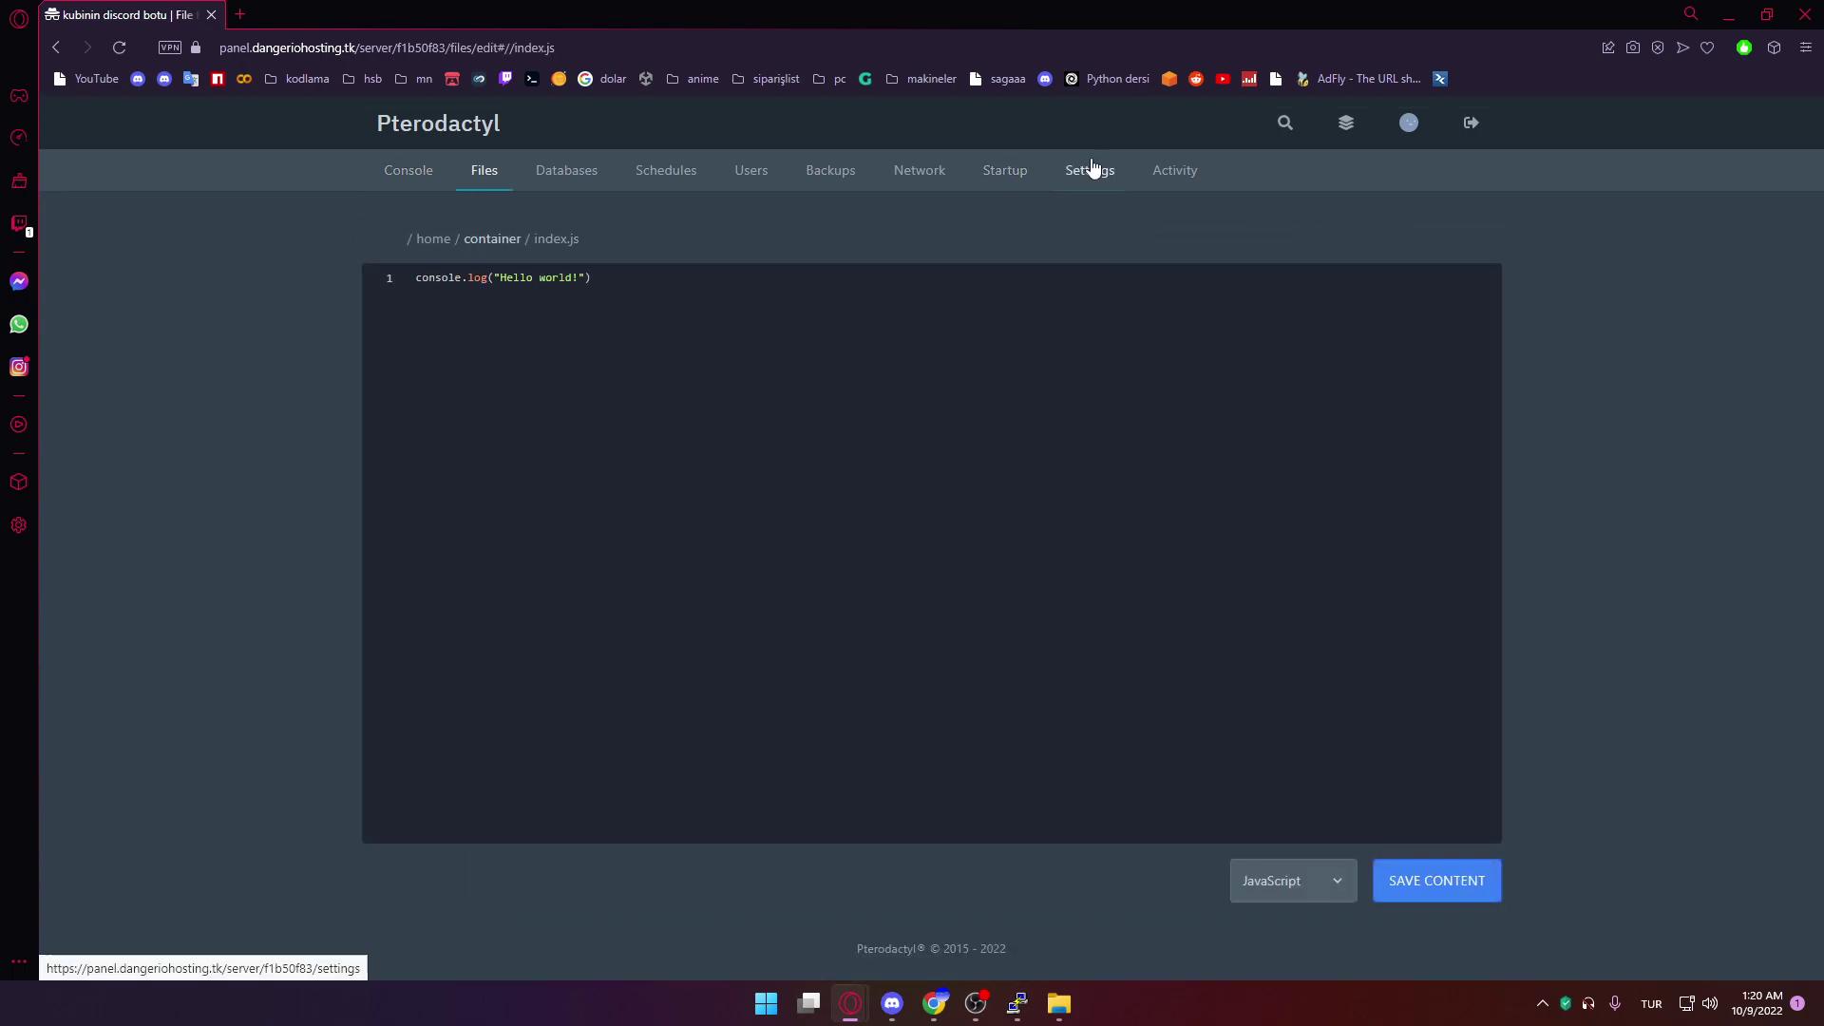
left_click(1090, 170)
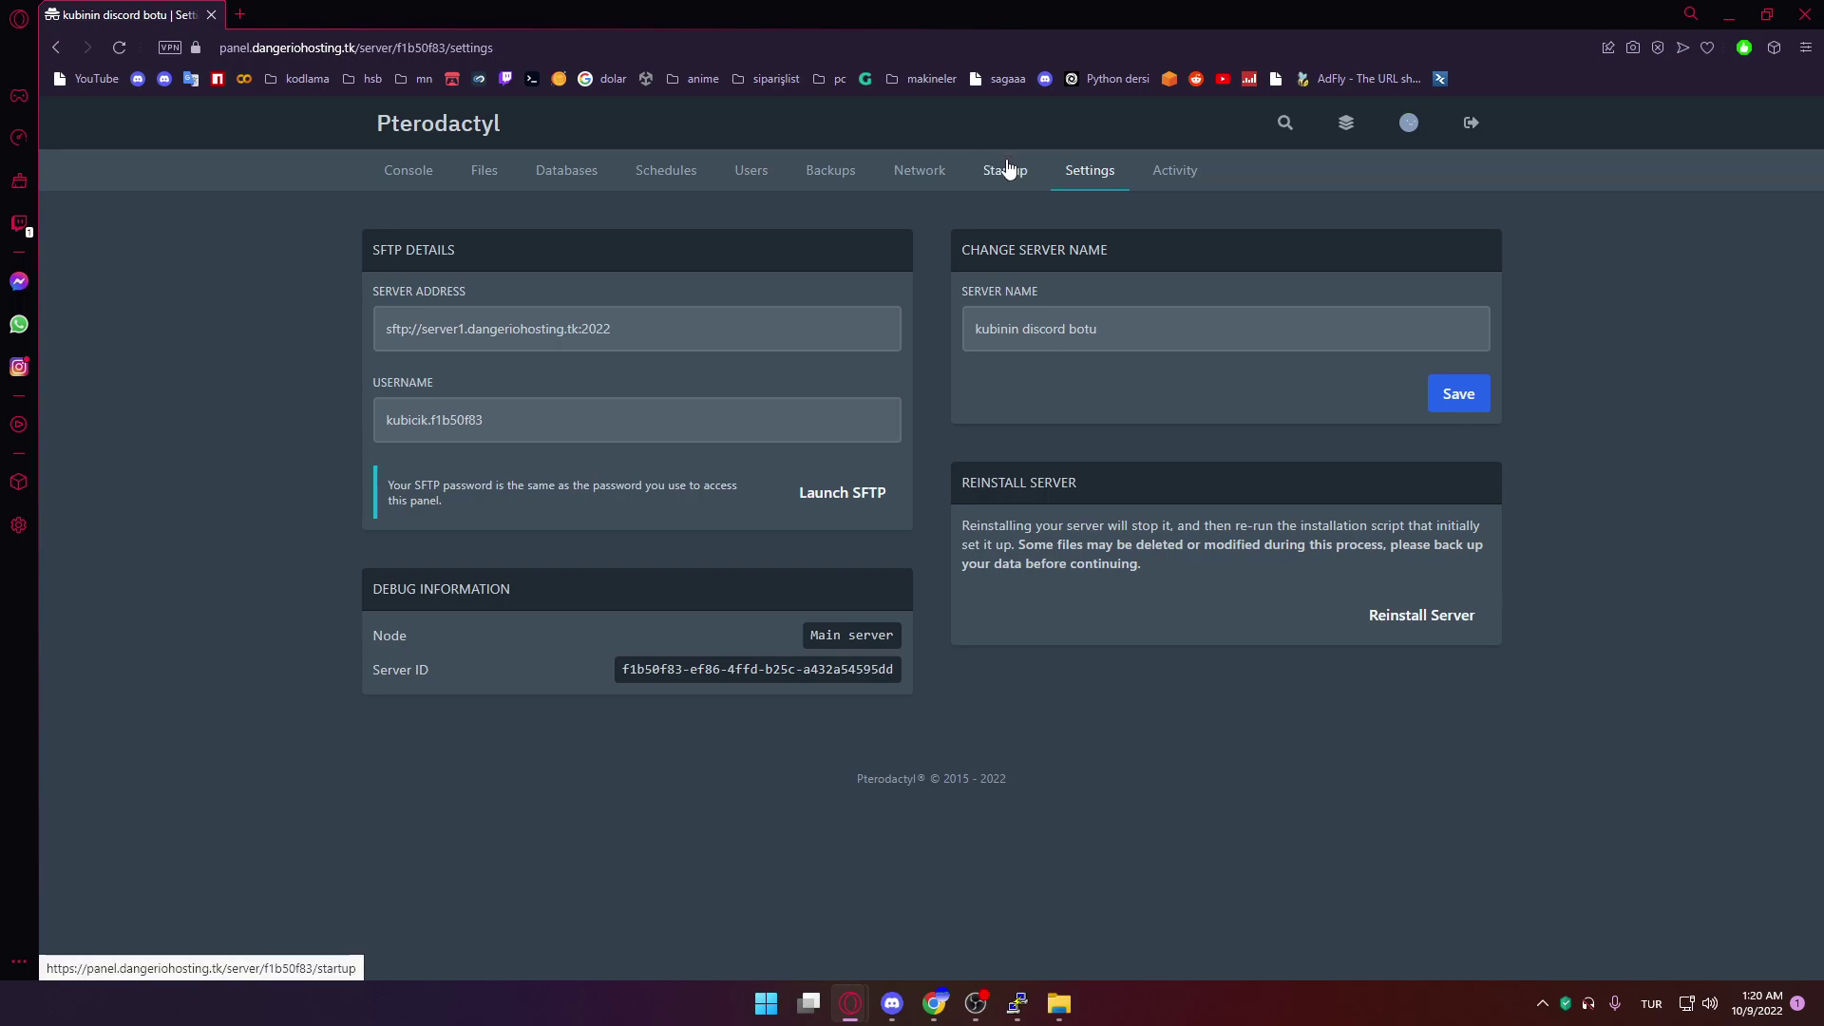
left_click_drag(603, 330, 316, 328)
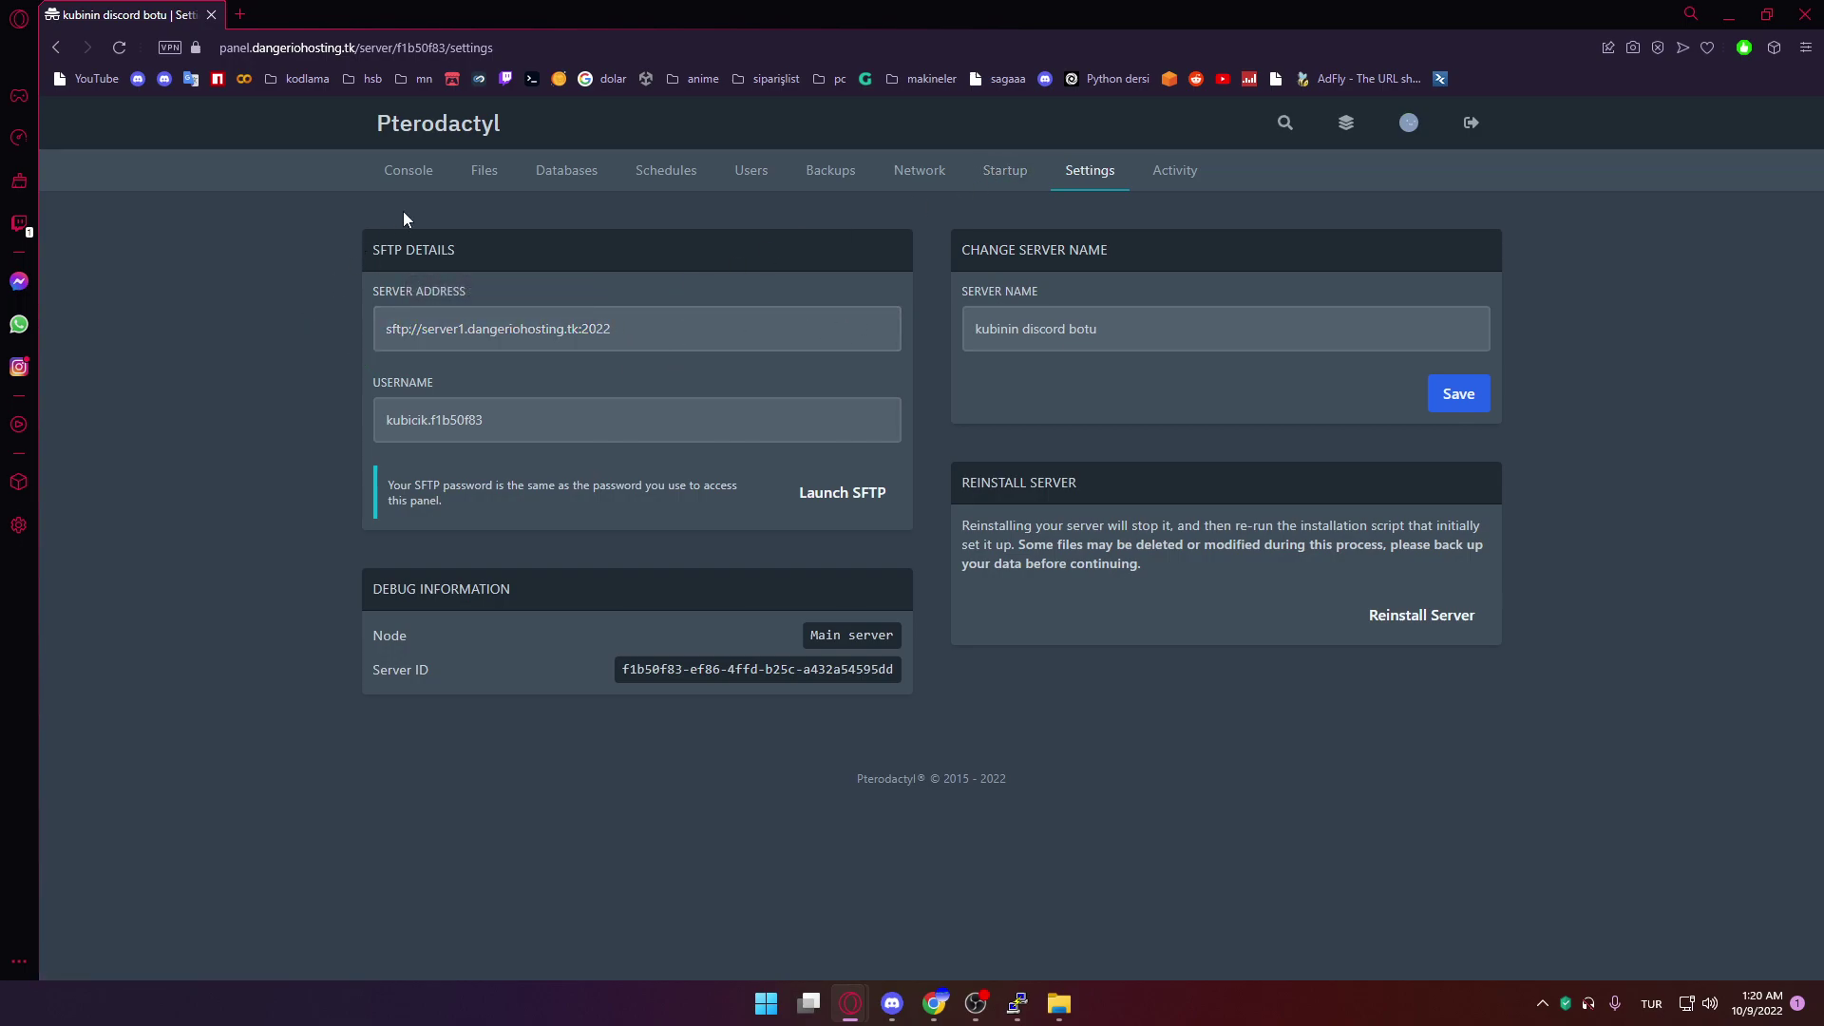
Start the bot from the console and confirm it prints Hello world!
left_click(410, 172)
left_click(1289, 266)
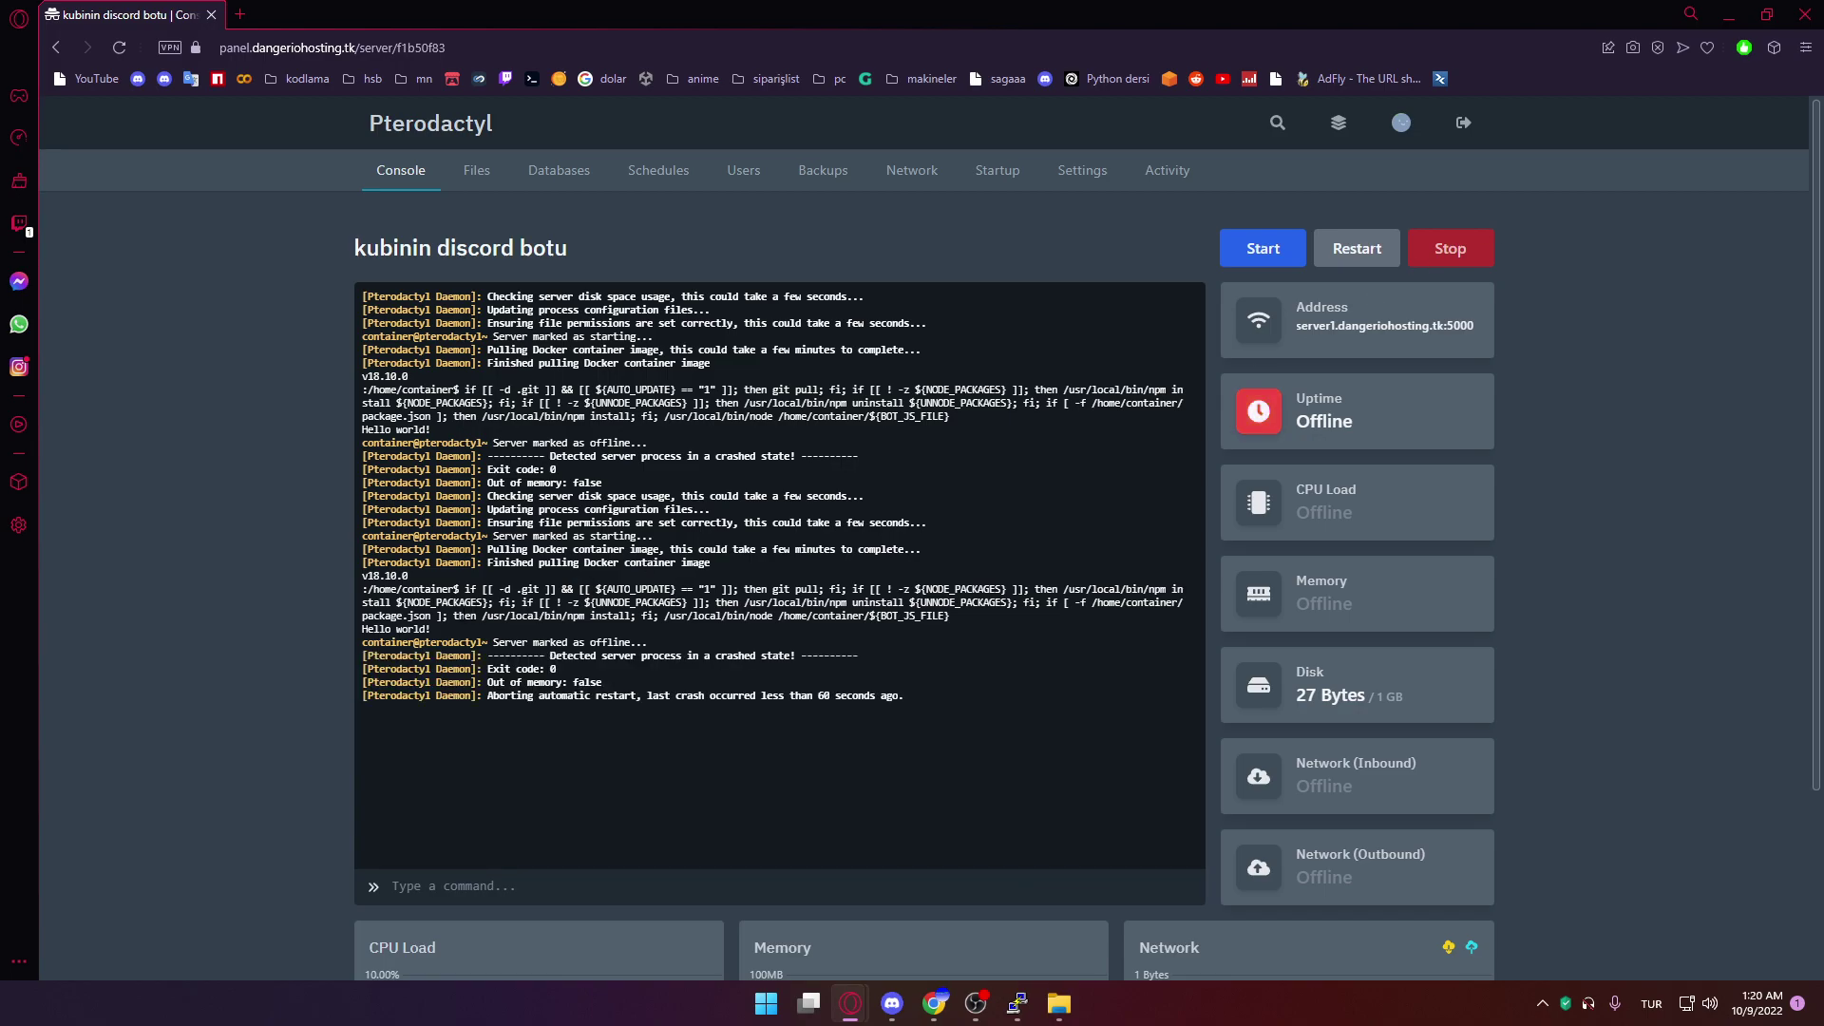
left_click_drag(435, 628, 355, 627)
Switch to the admin window and review the server's details and owner without changing them
key("alt+Tab")
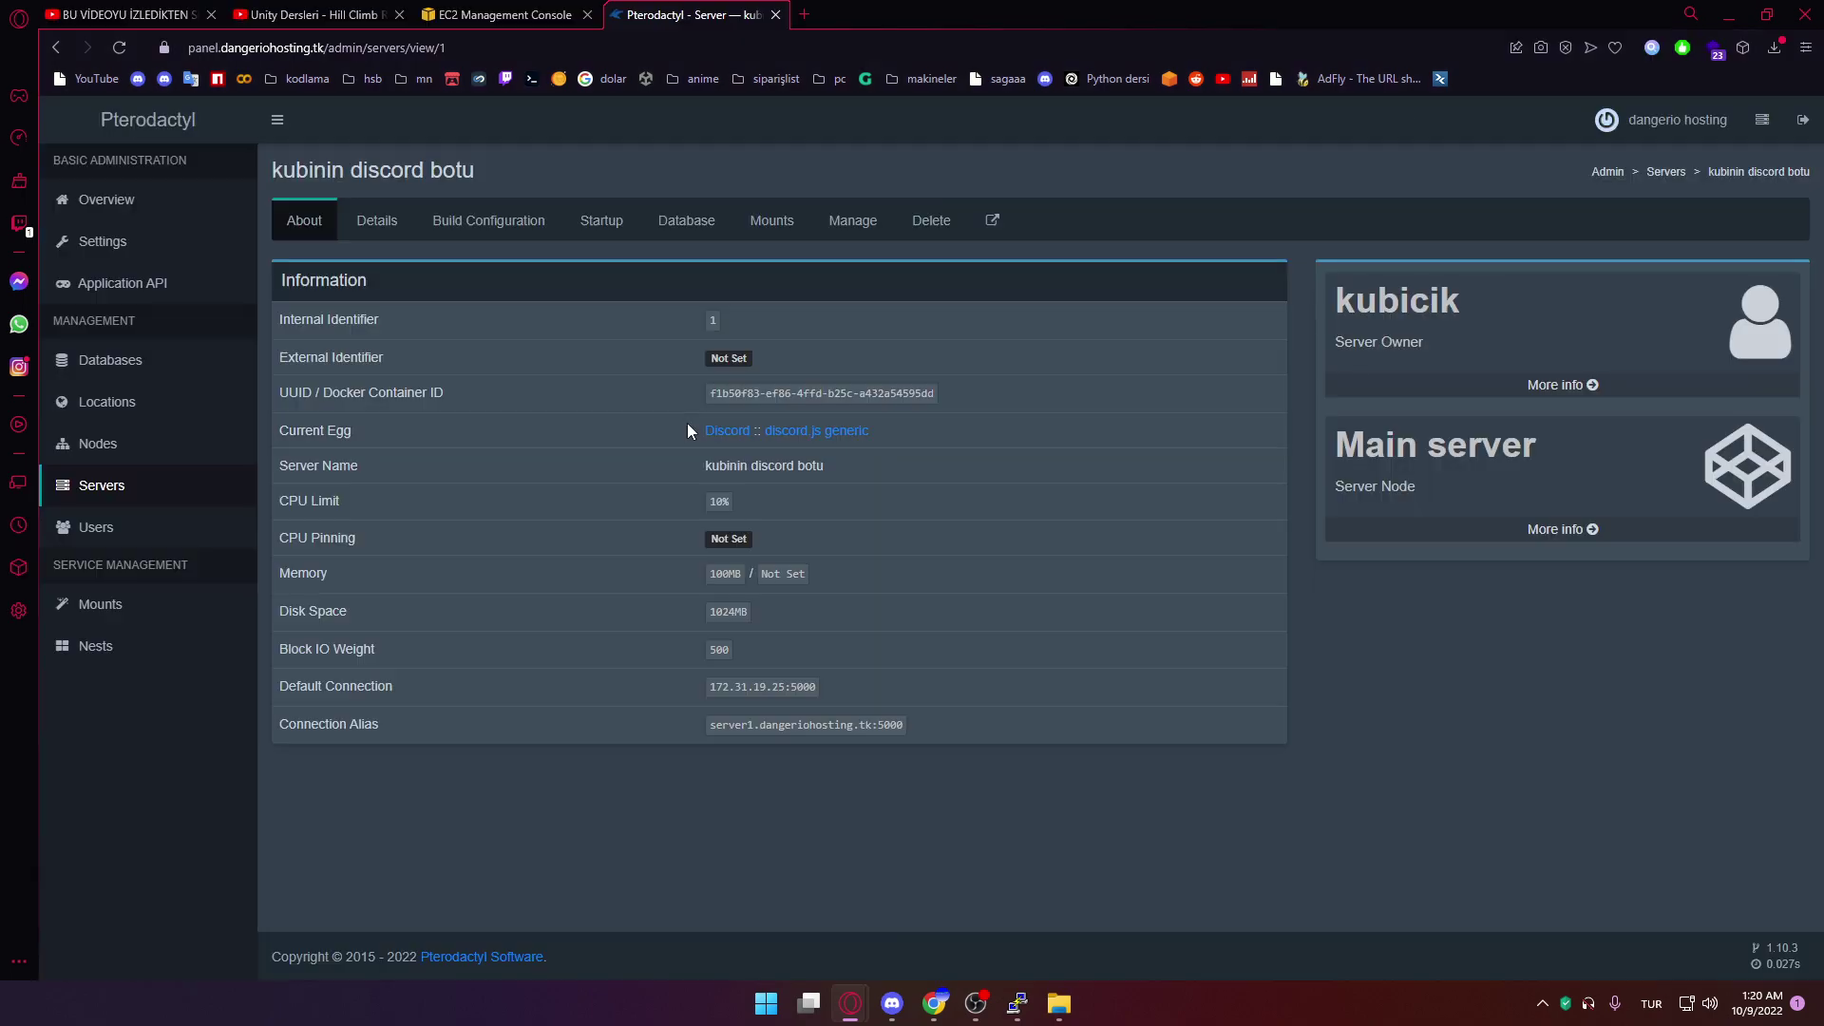
left_click(395, 232)
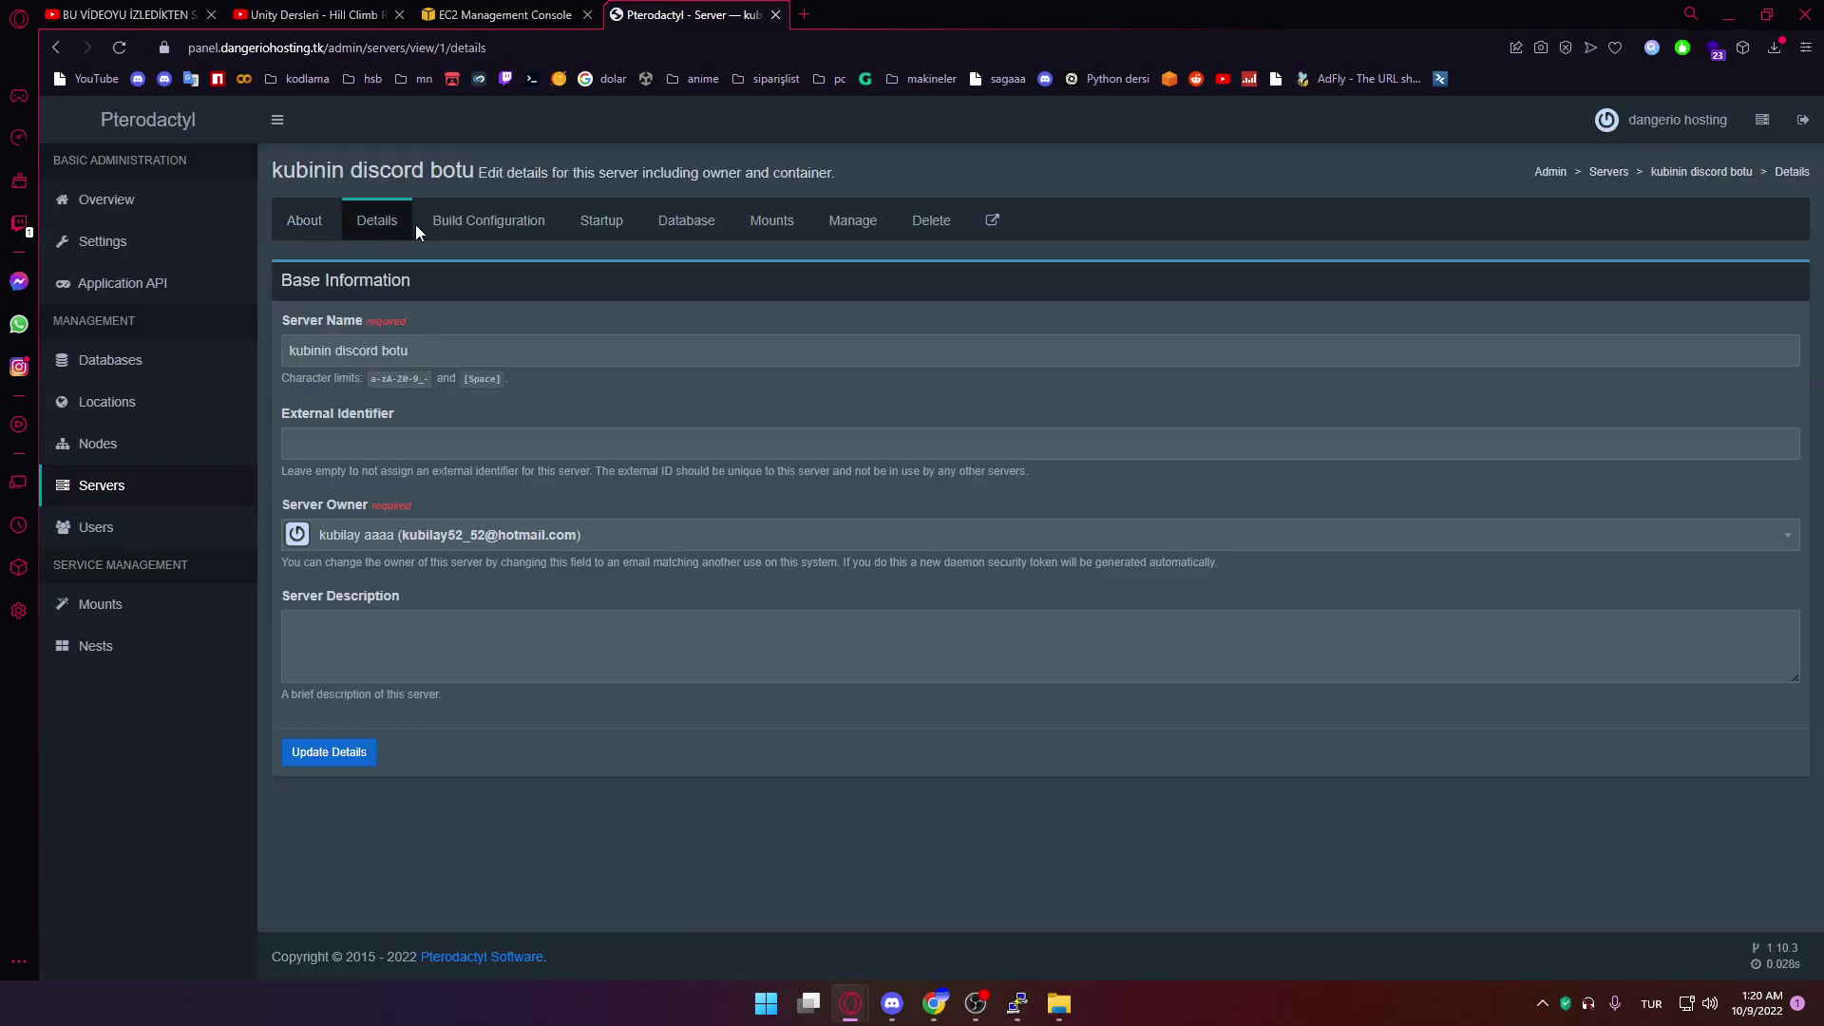
left_click(477, 233)
left_click(397, 231)
left_click(370, 531)
left_click(364, 534)
Assign additional port 5001 in Build Configuration and save it
left_click(472, 224)
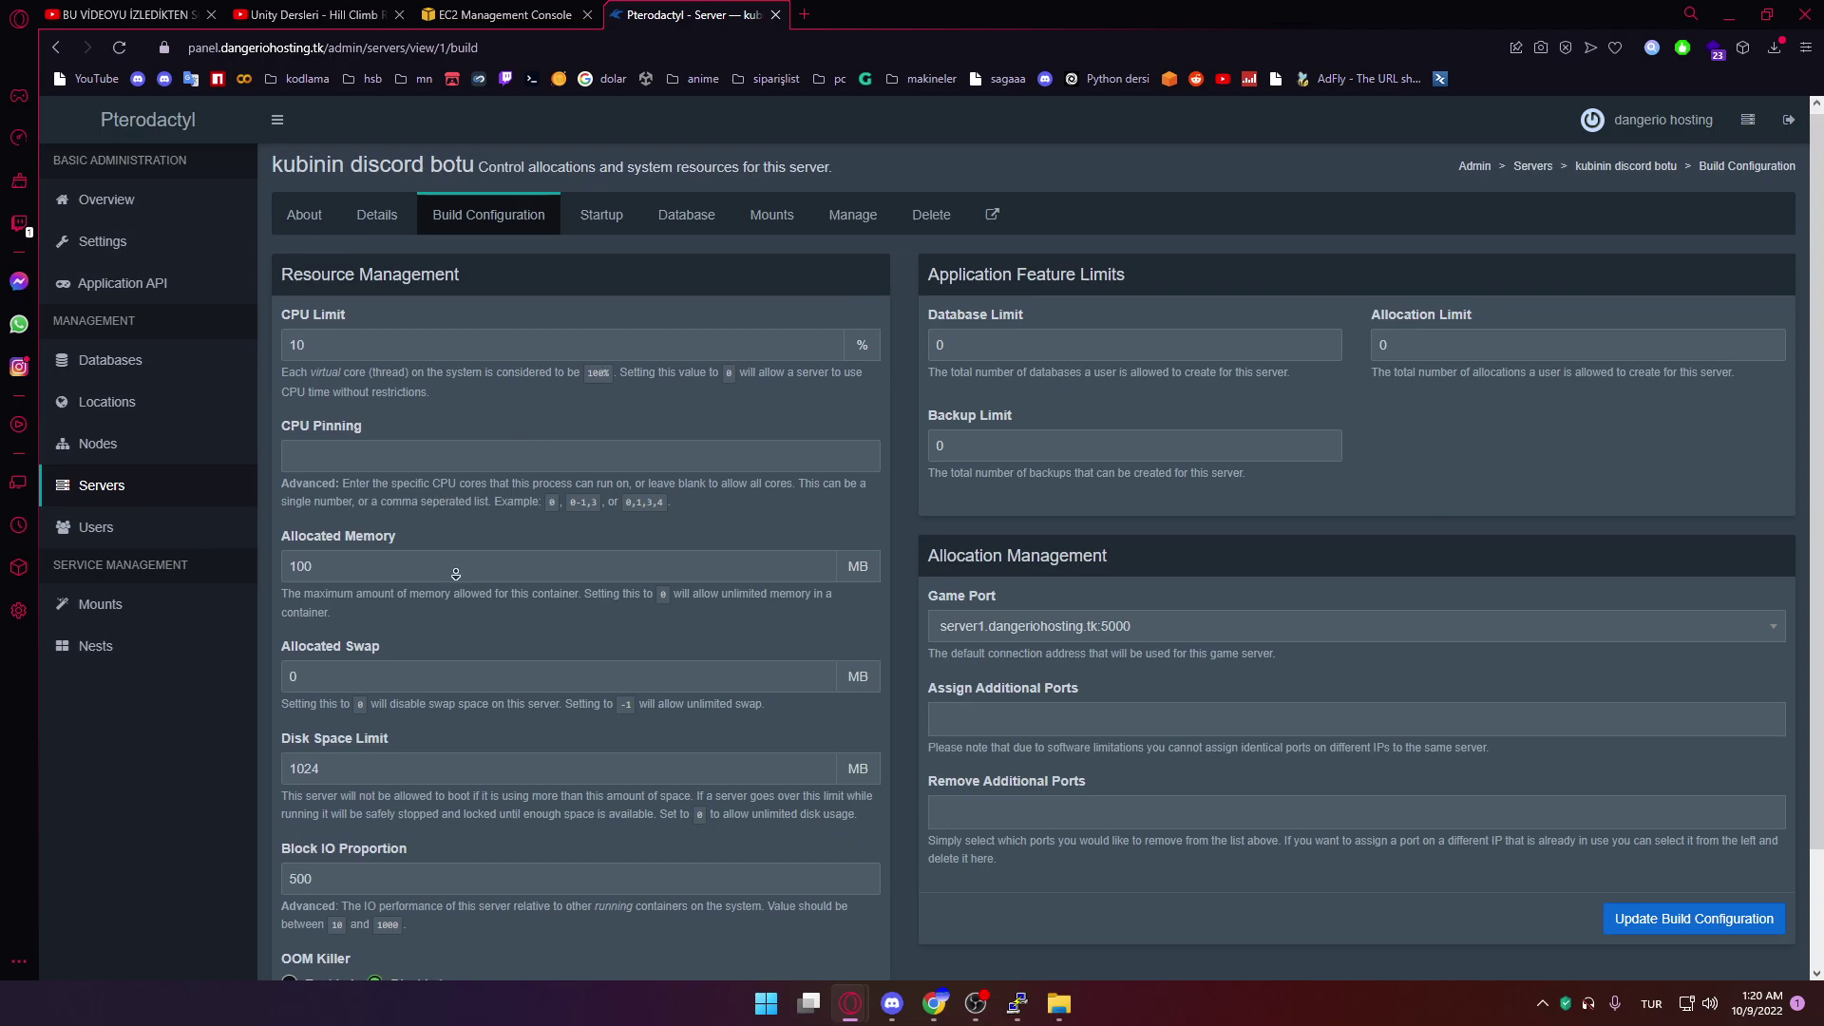
scroll(444, 511, "down", 1)
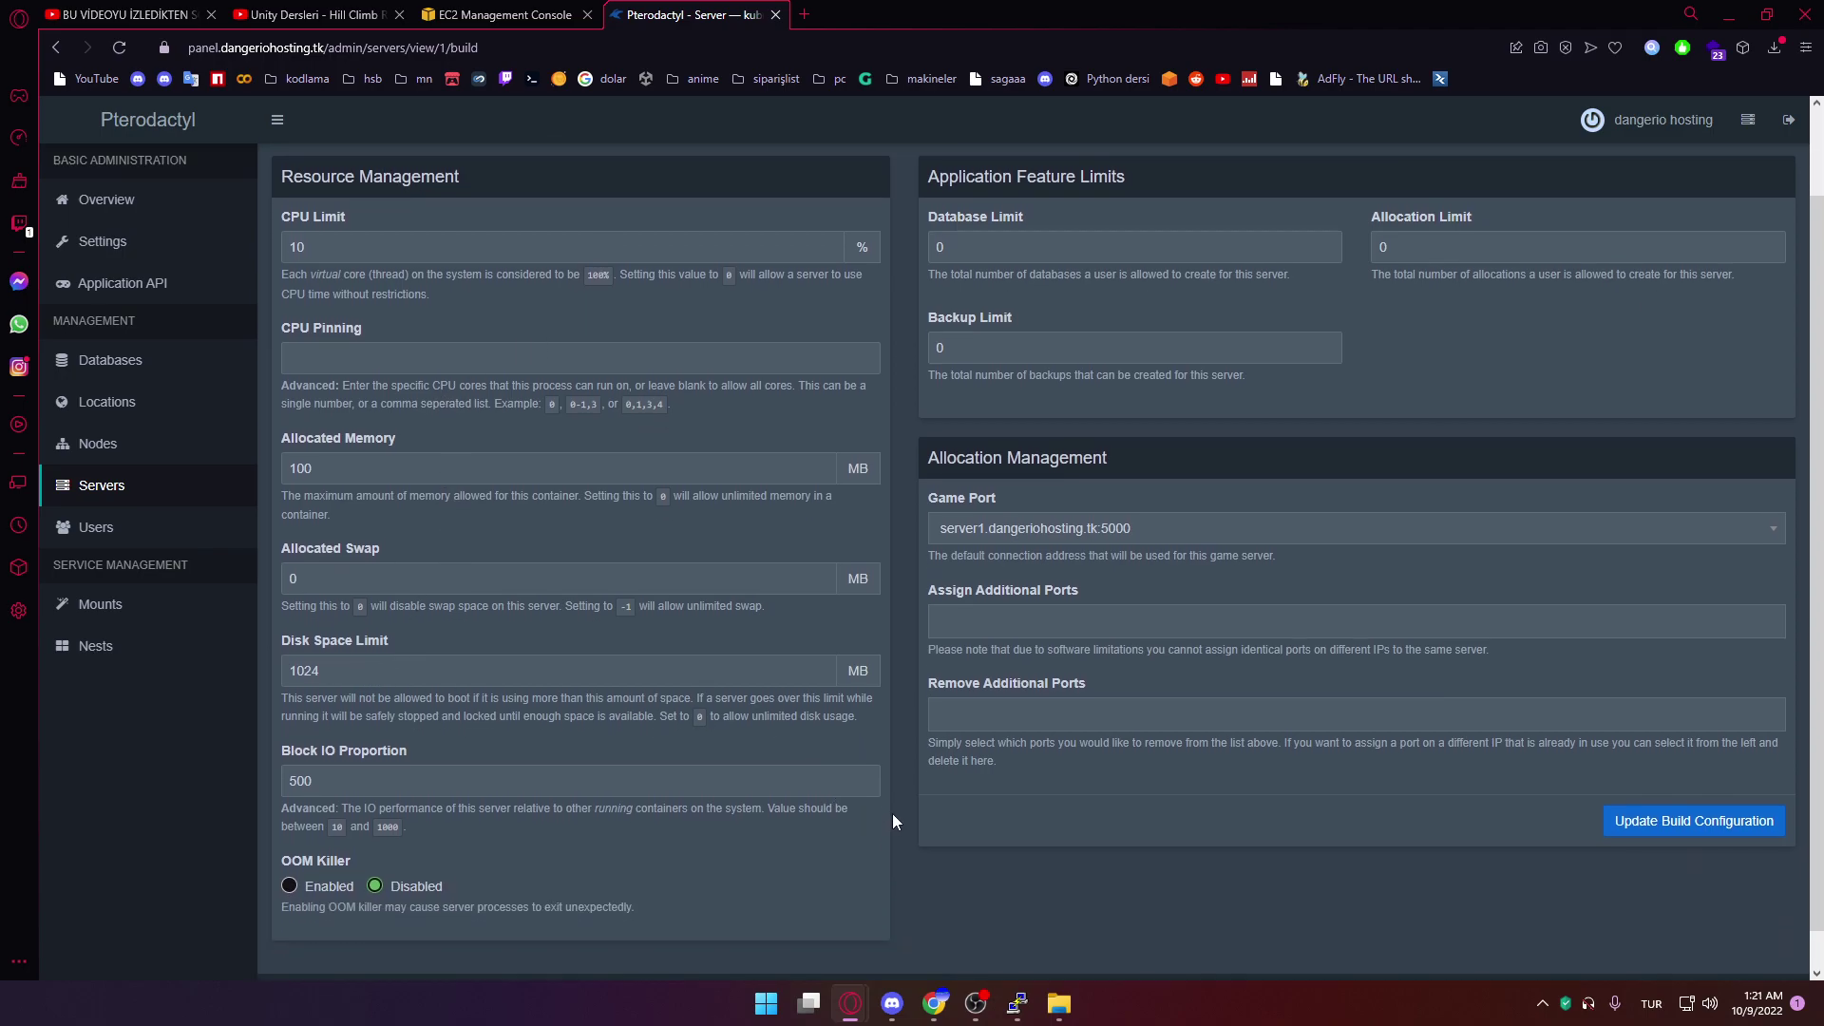
scroll(892, 813, "up", 1)
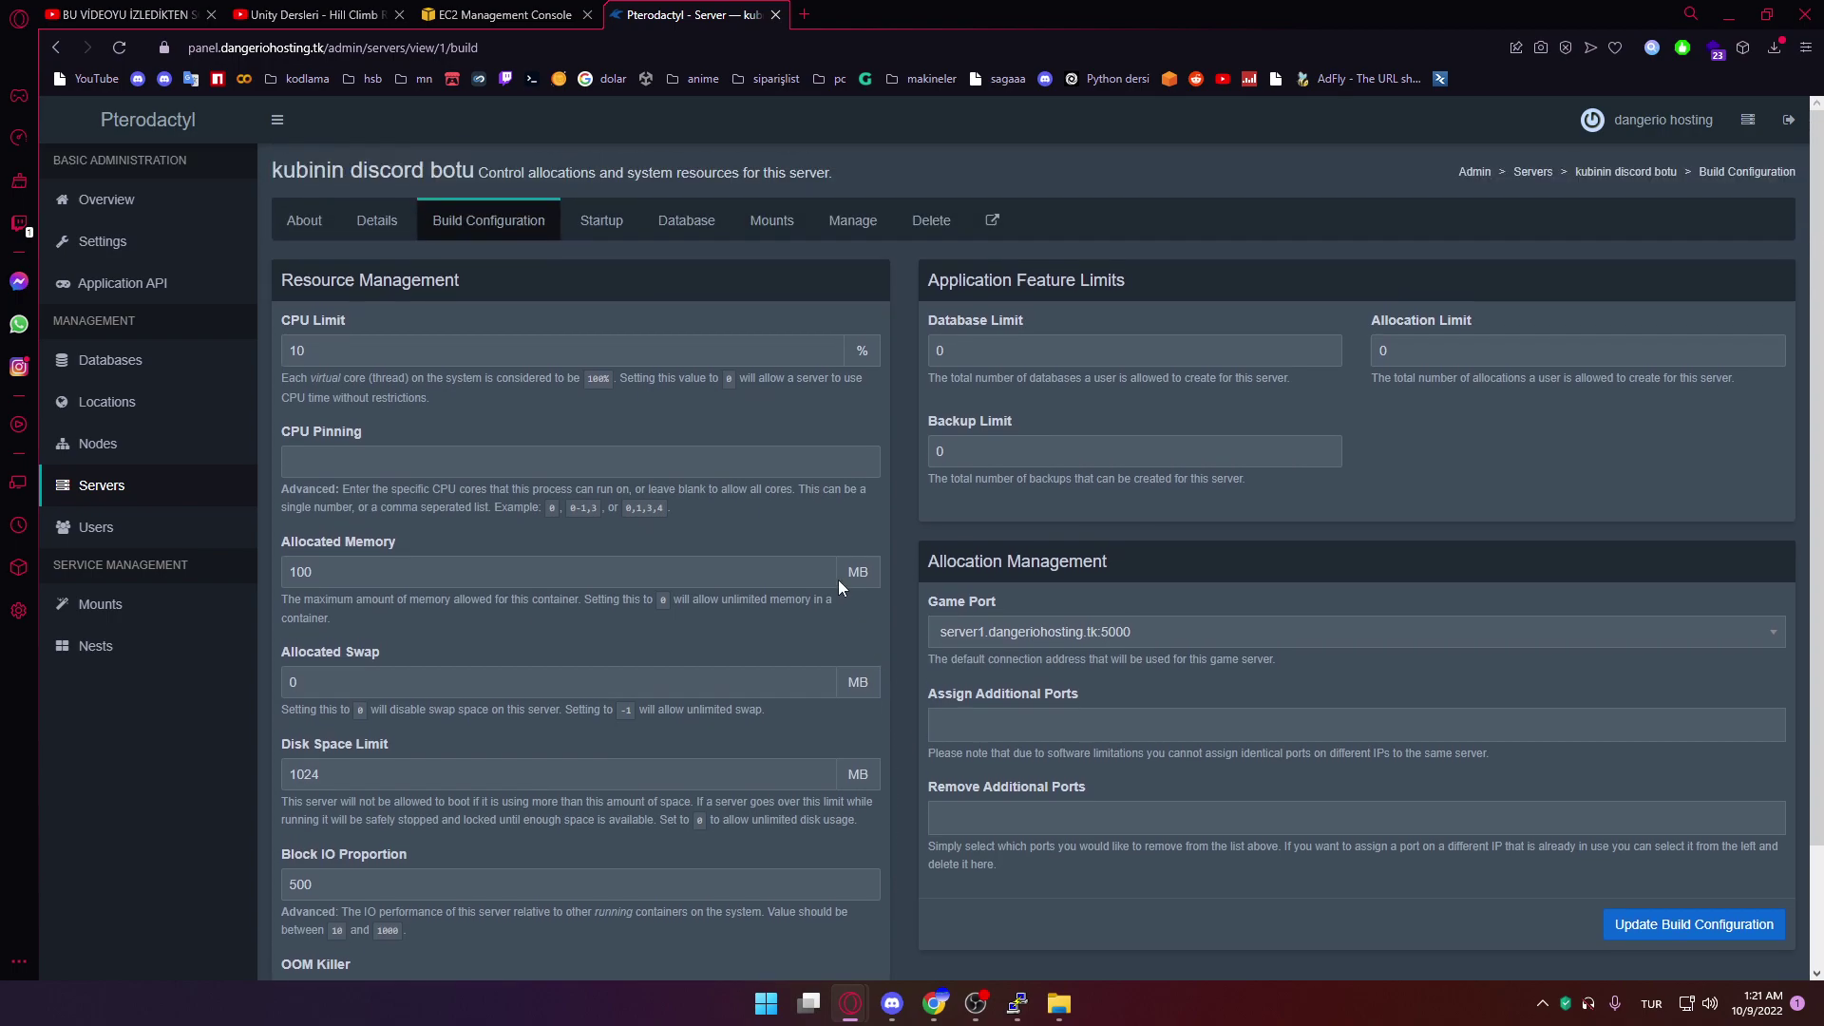
left_click(1098, 728)
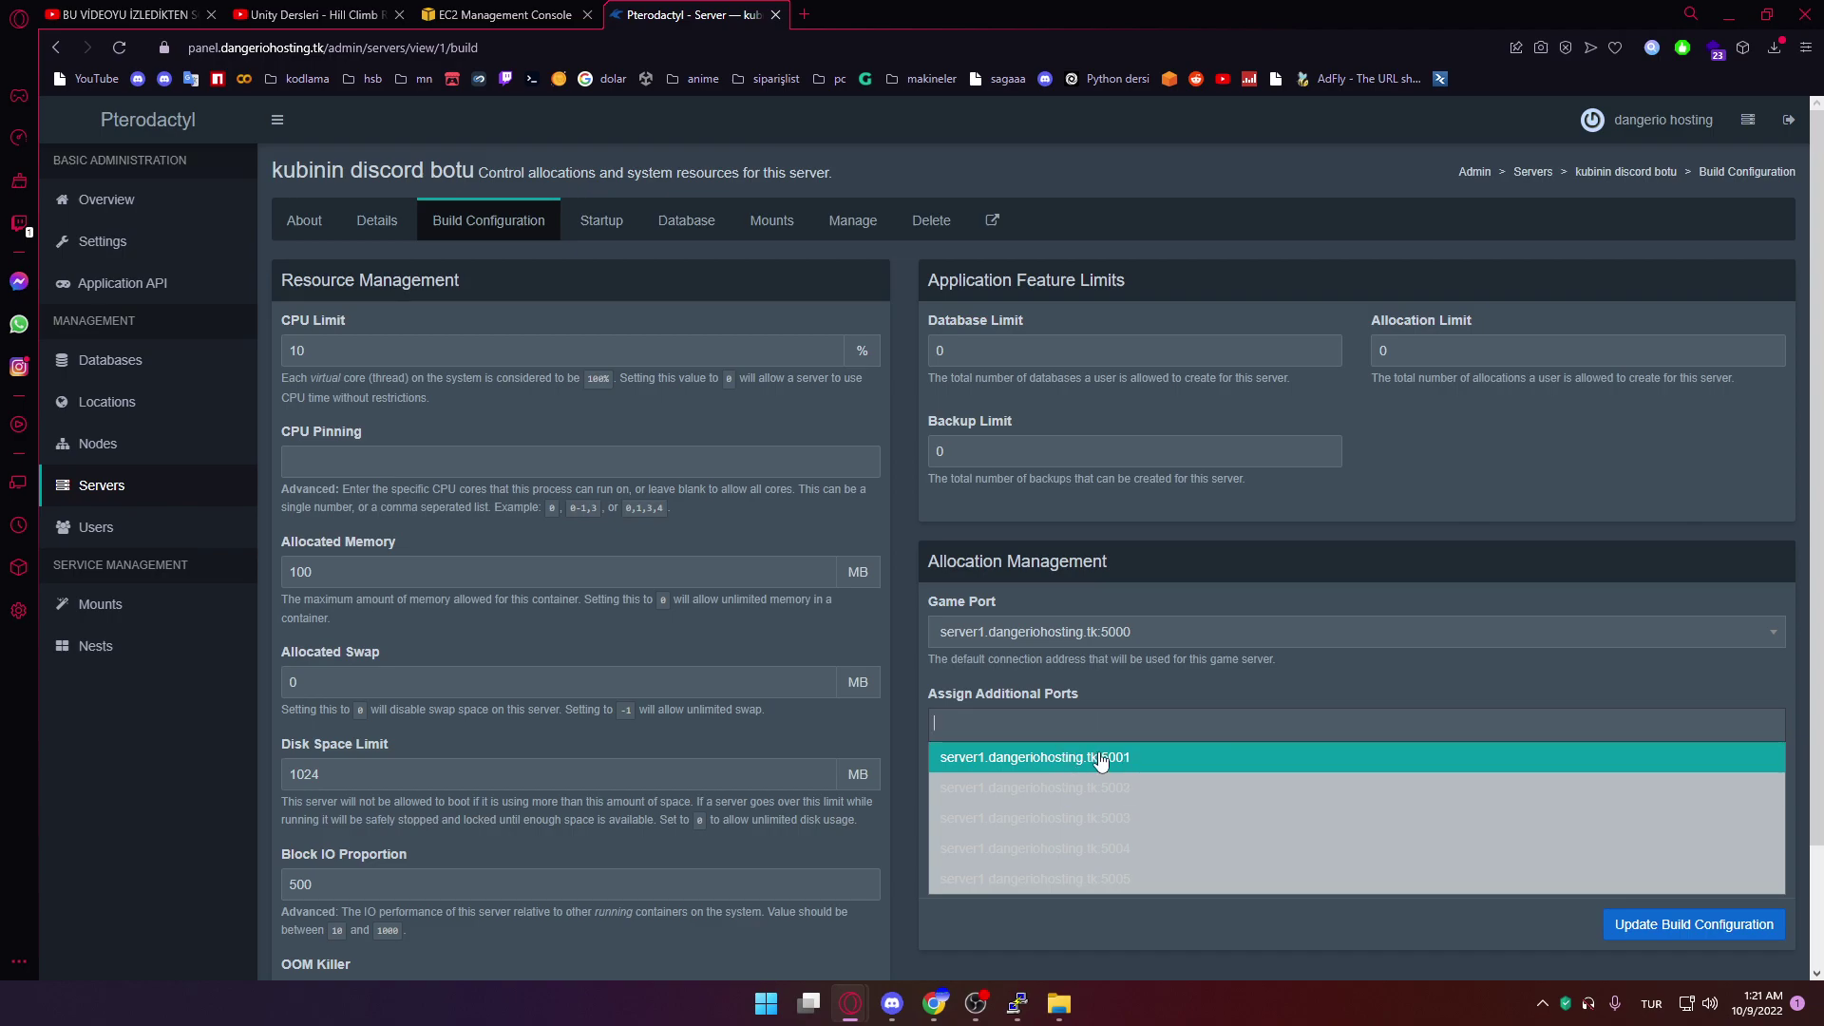
left_click(1107, 758)
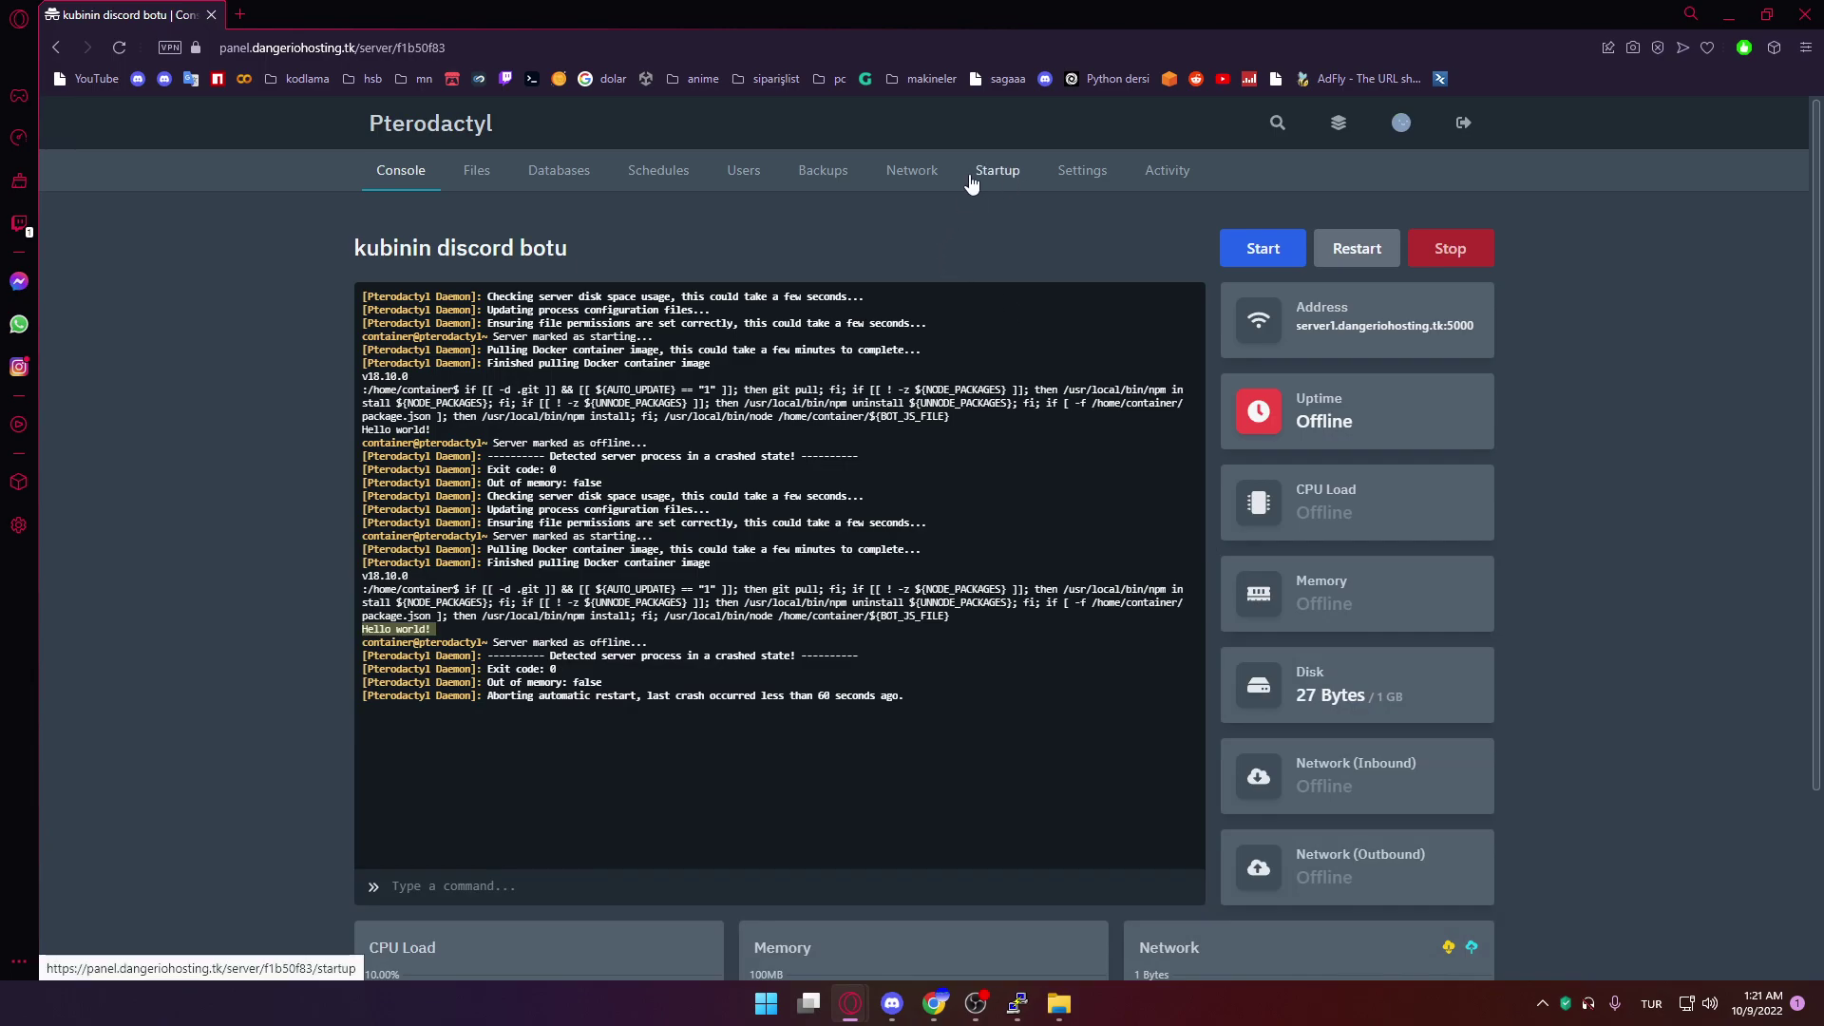
left_click(940, 179)
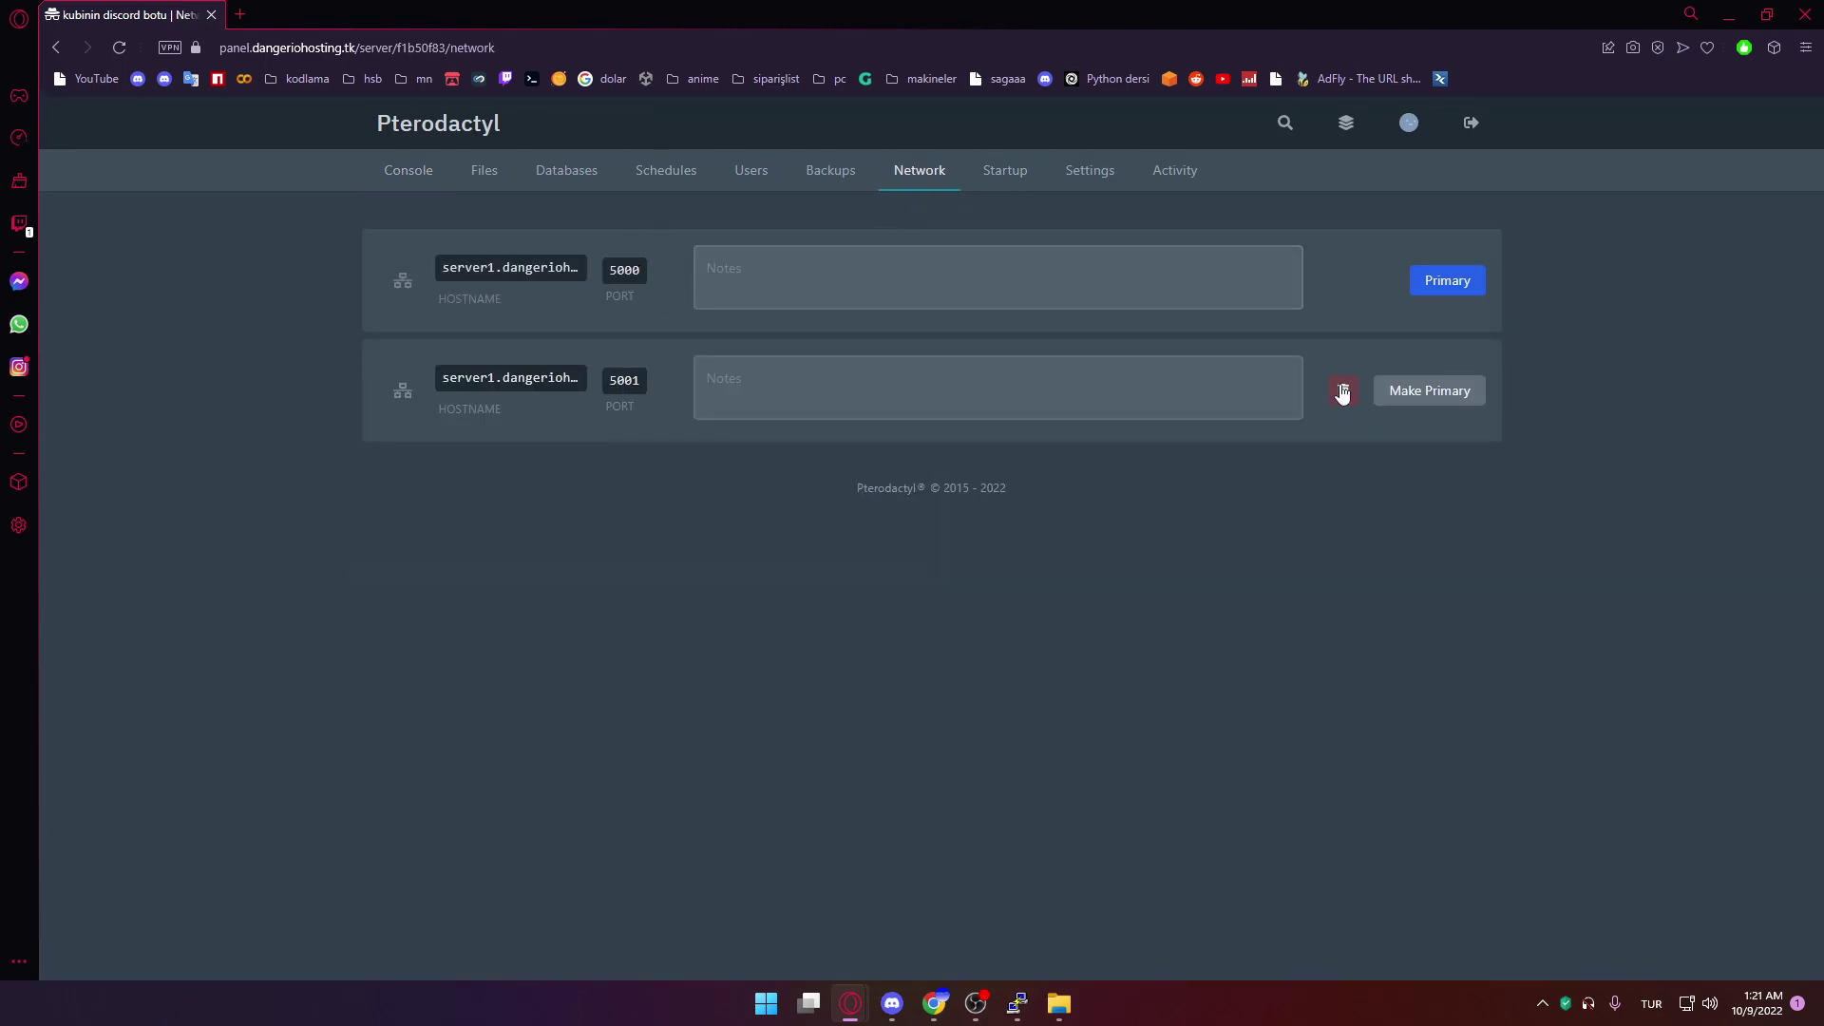
Check the Docker image choices on the client and admin Startup pages, keeping nodejs_18
left_click(1005, 170)
scroll(1478, 347, "down", 4)
scroll(1478, 348, "up", 4)
left_click(1386, 314)
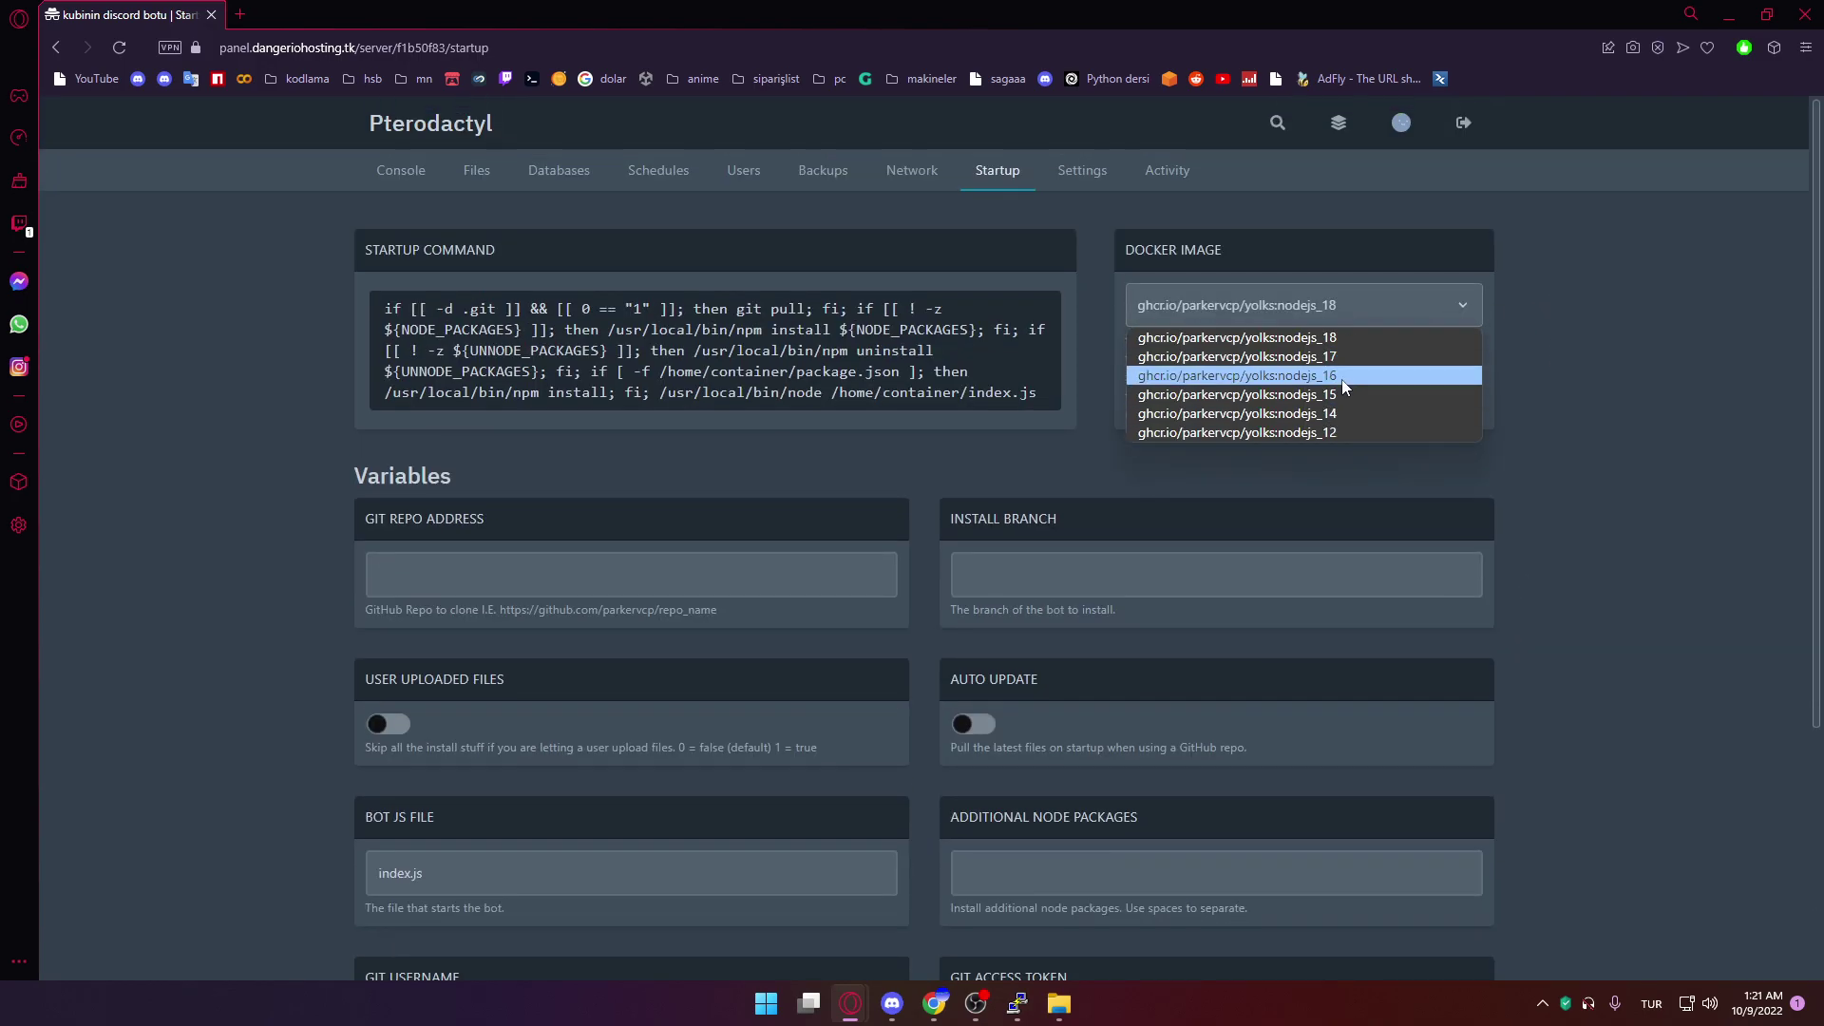
key("Escape")
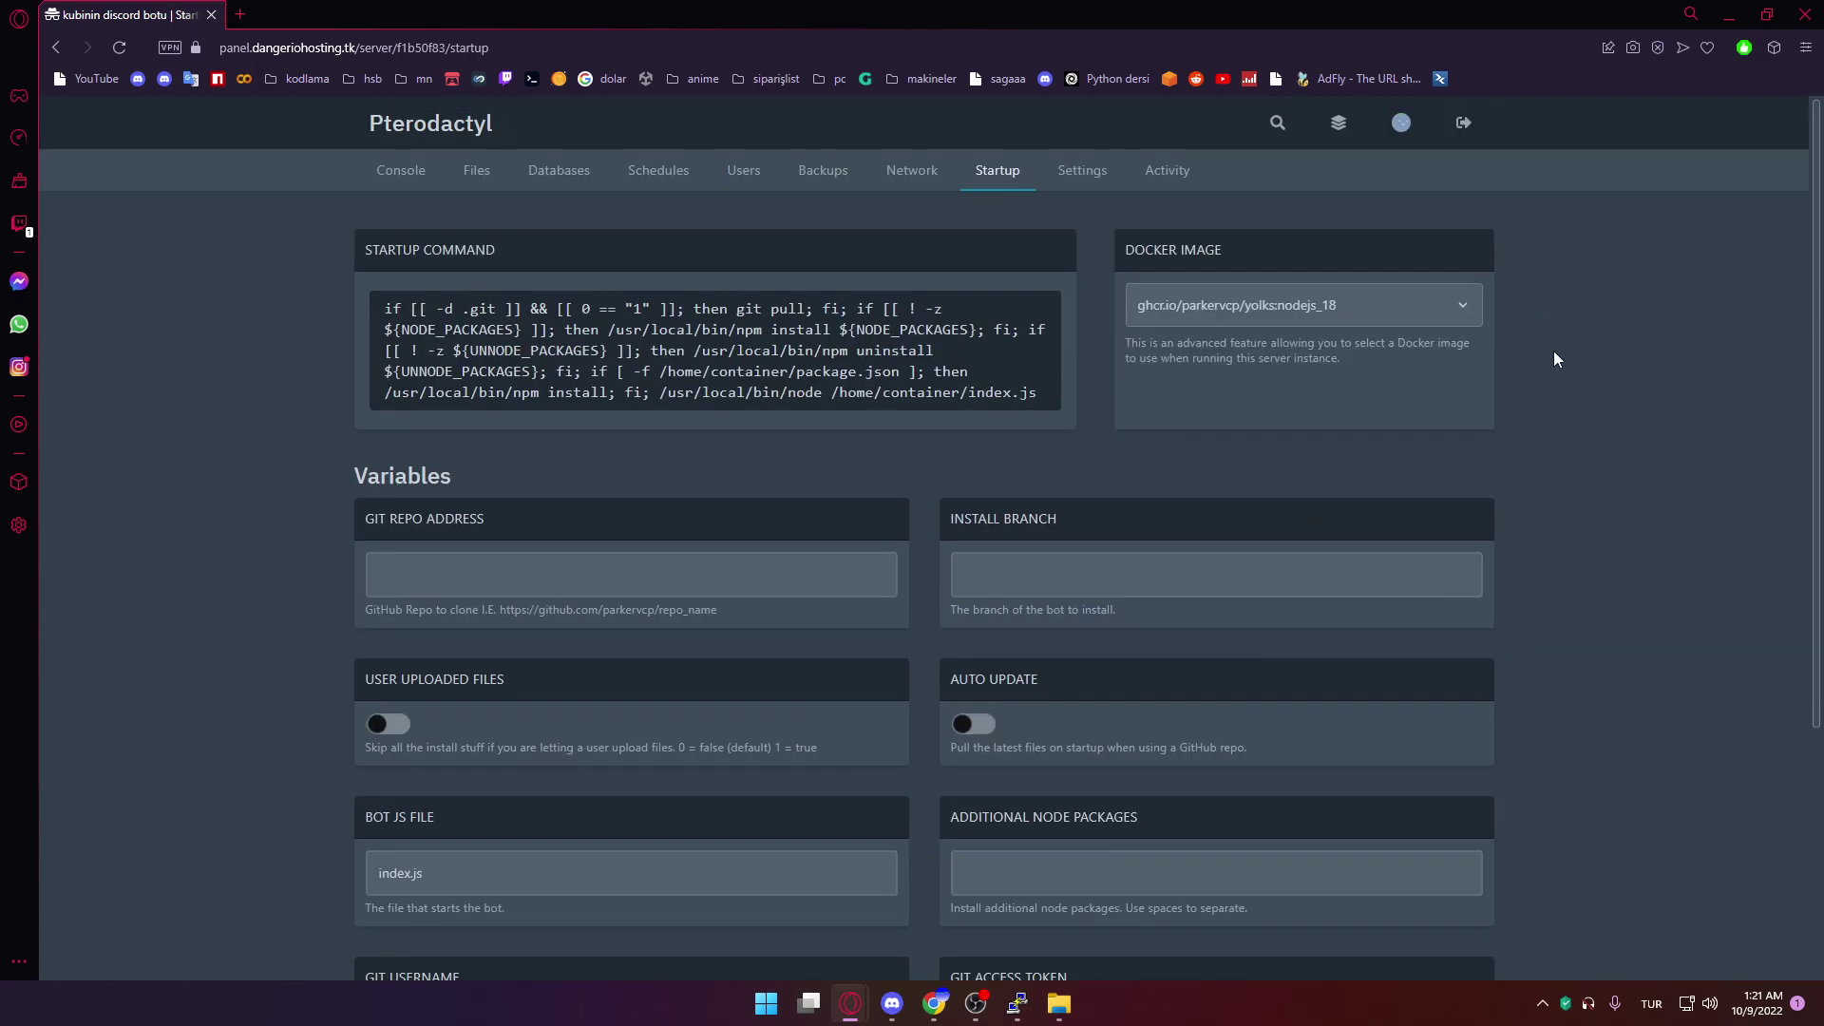
key("alt+Tab")
left_click(1264, 613)
scroll(1265, 665, "down", 4)
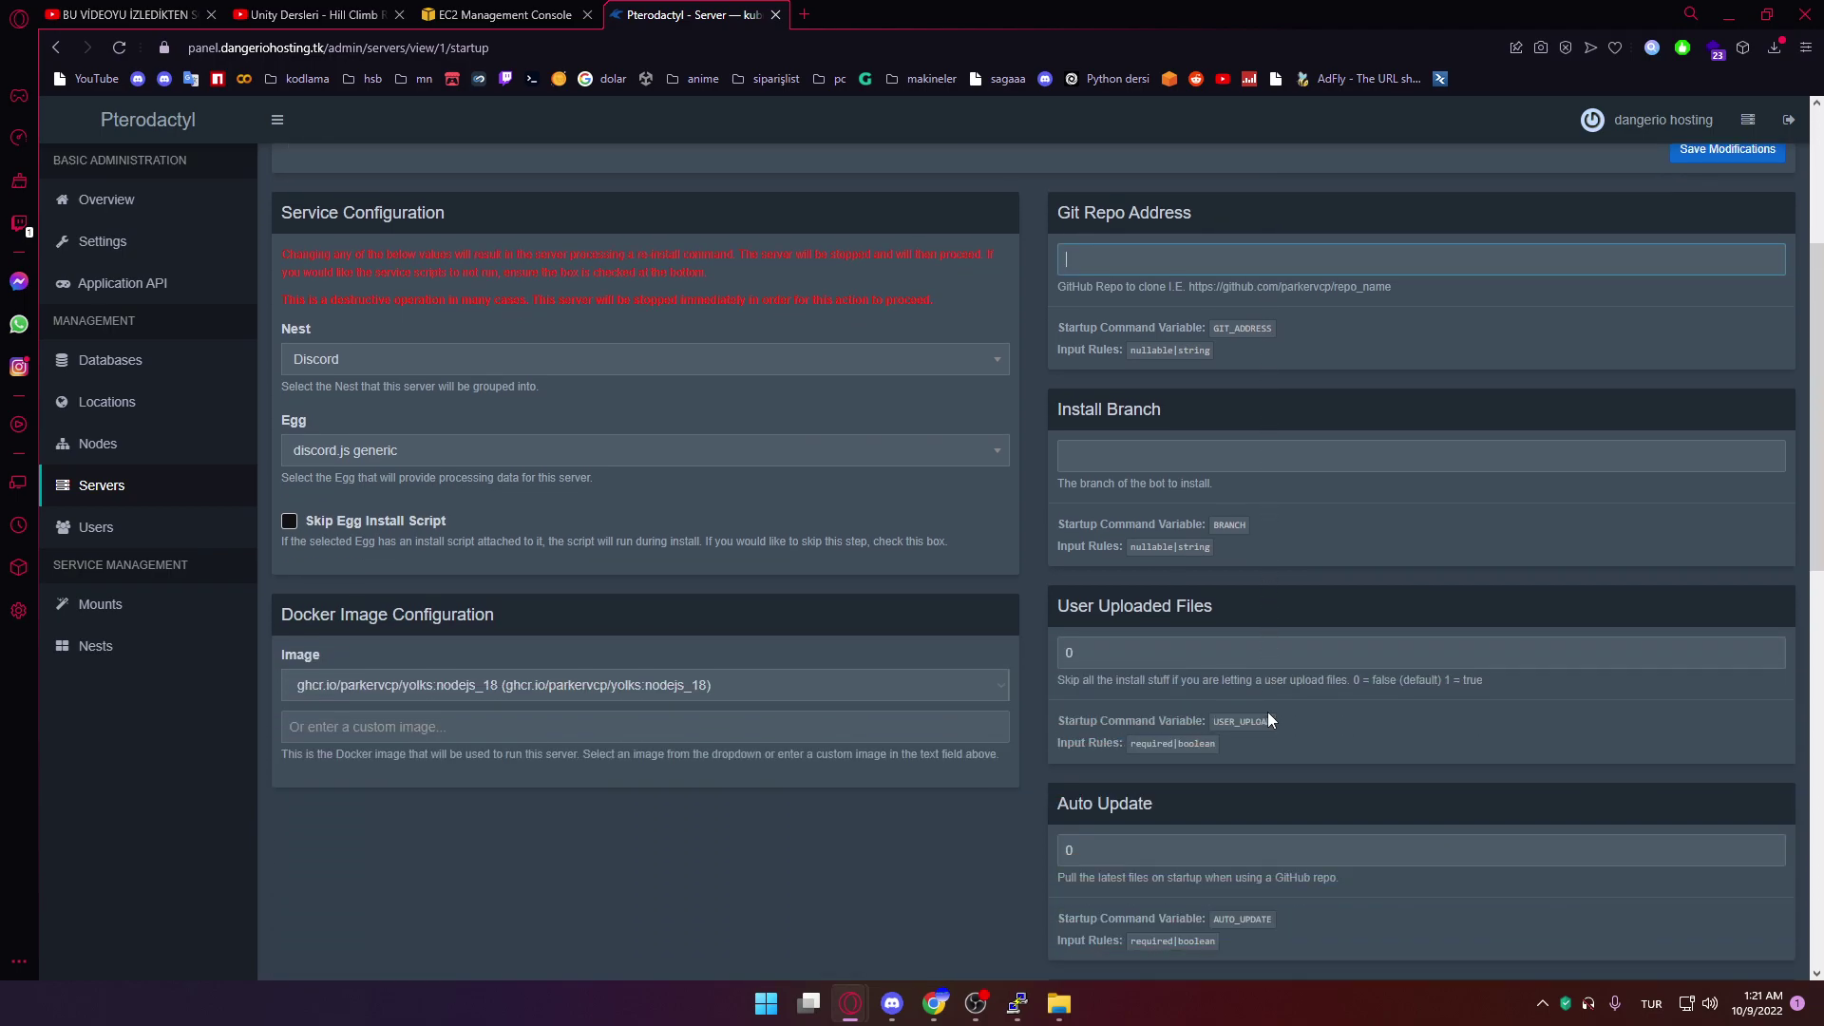
left_click(863, 688)
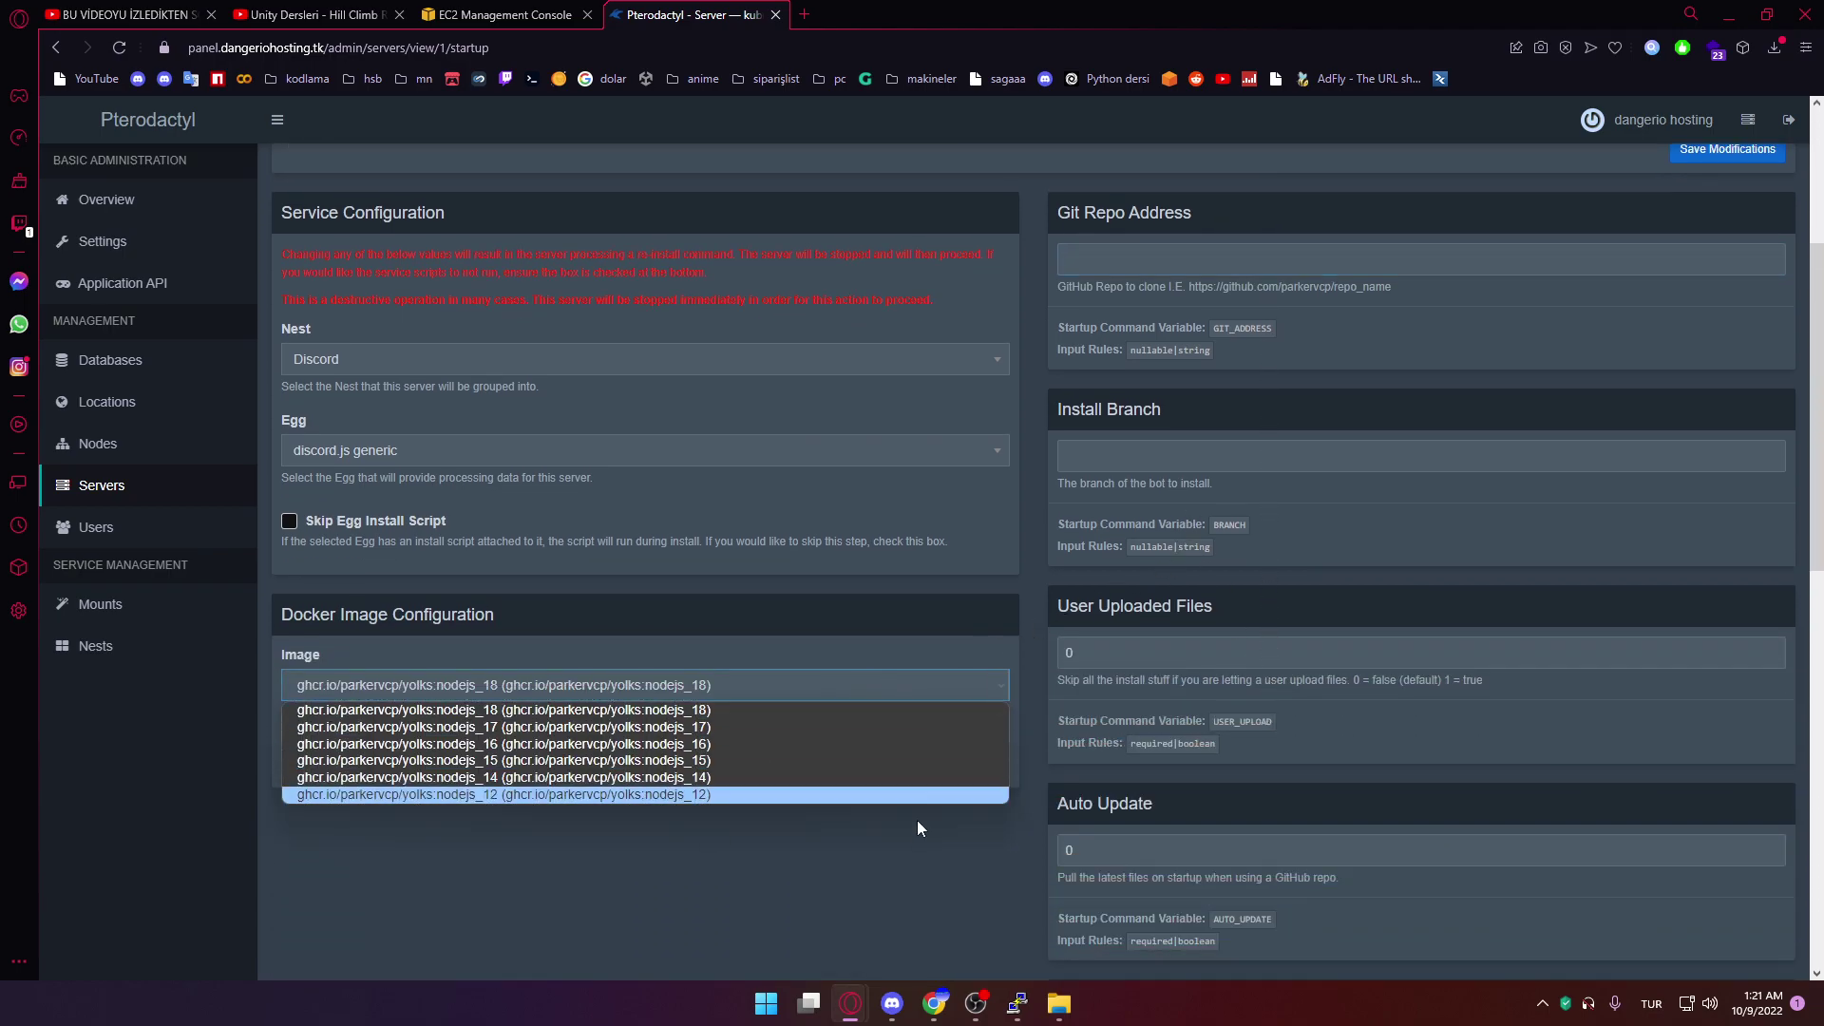
Open Panel Settings and begin overwriting the company name Pterodactyl with 'D'
left_click(106, 200)
left_click(133, 243)
left_click_drag(428, 350, 147, 350)
type("D")
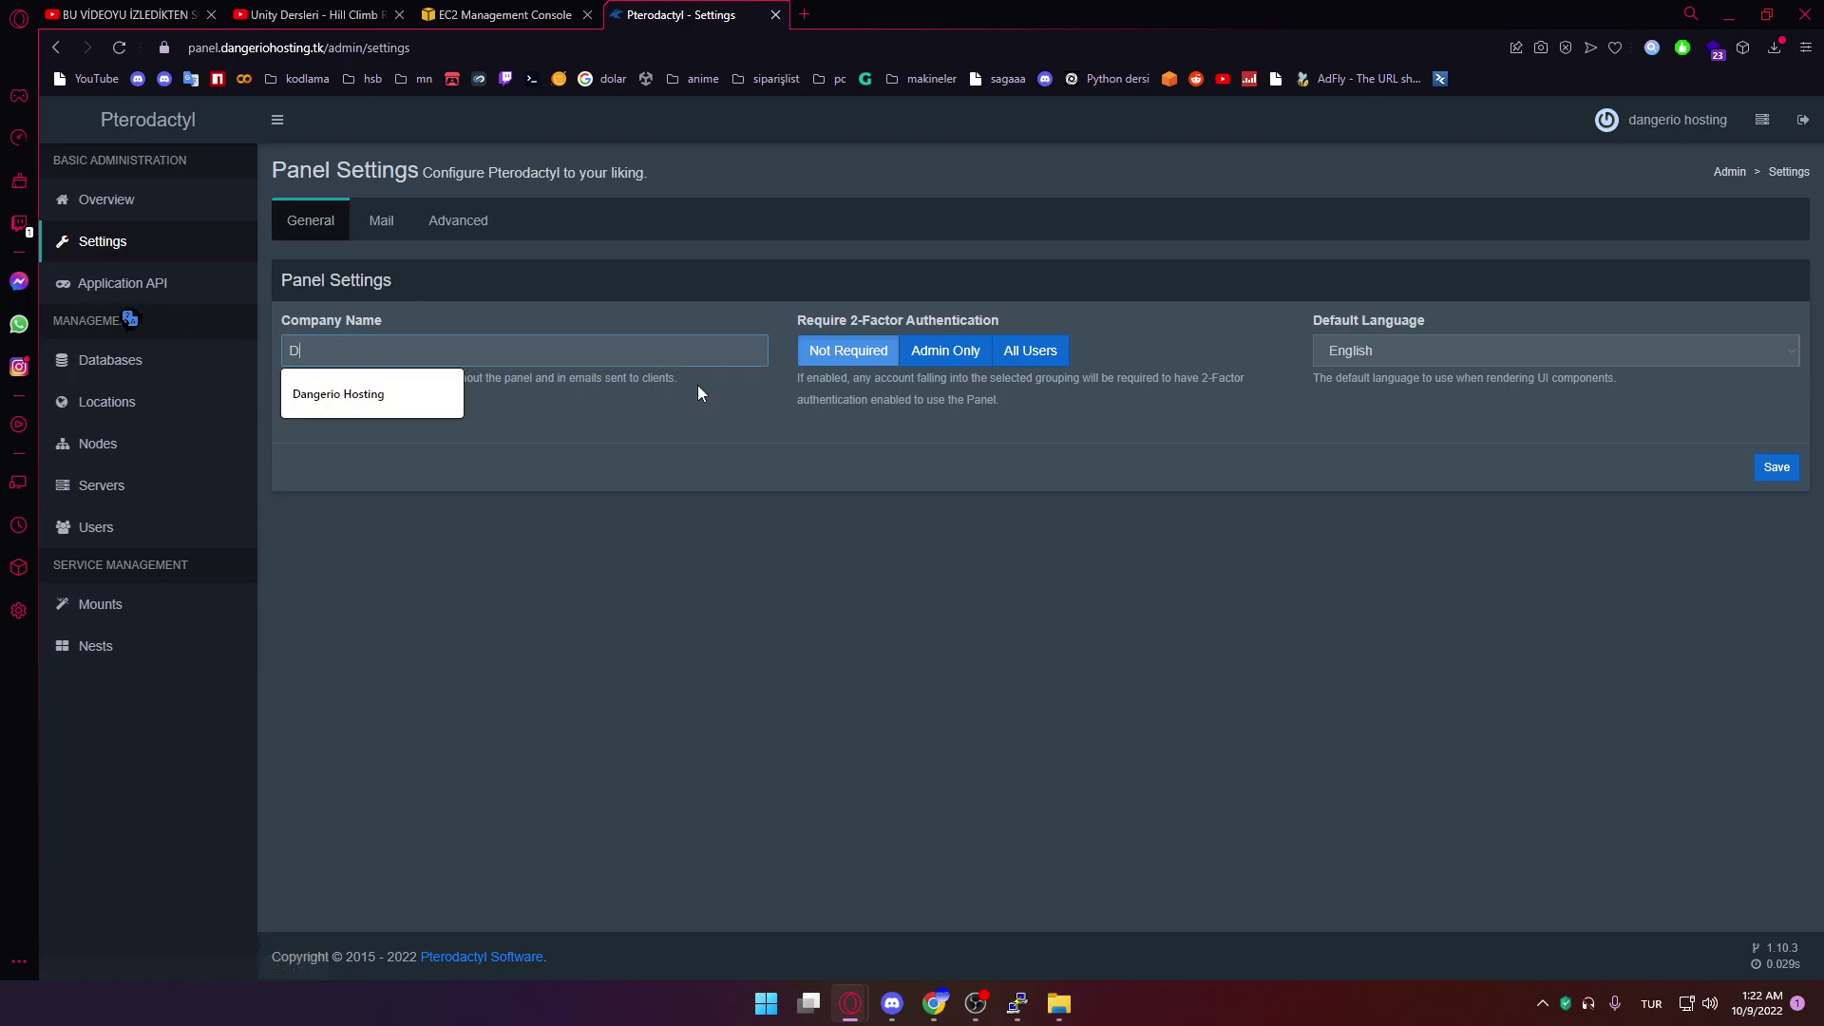
Save Dangerio Hosting as the company name, then review the Servers and Locations lists
left_click(424, 390)
left_click(1772, 470)
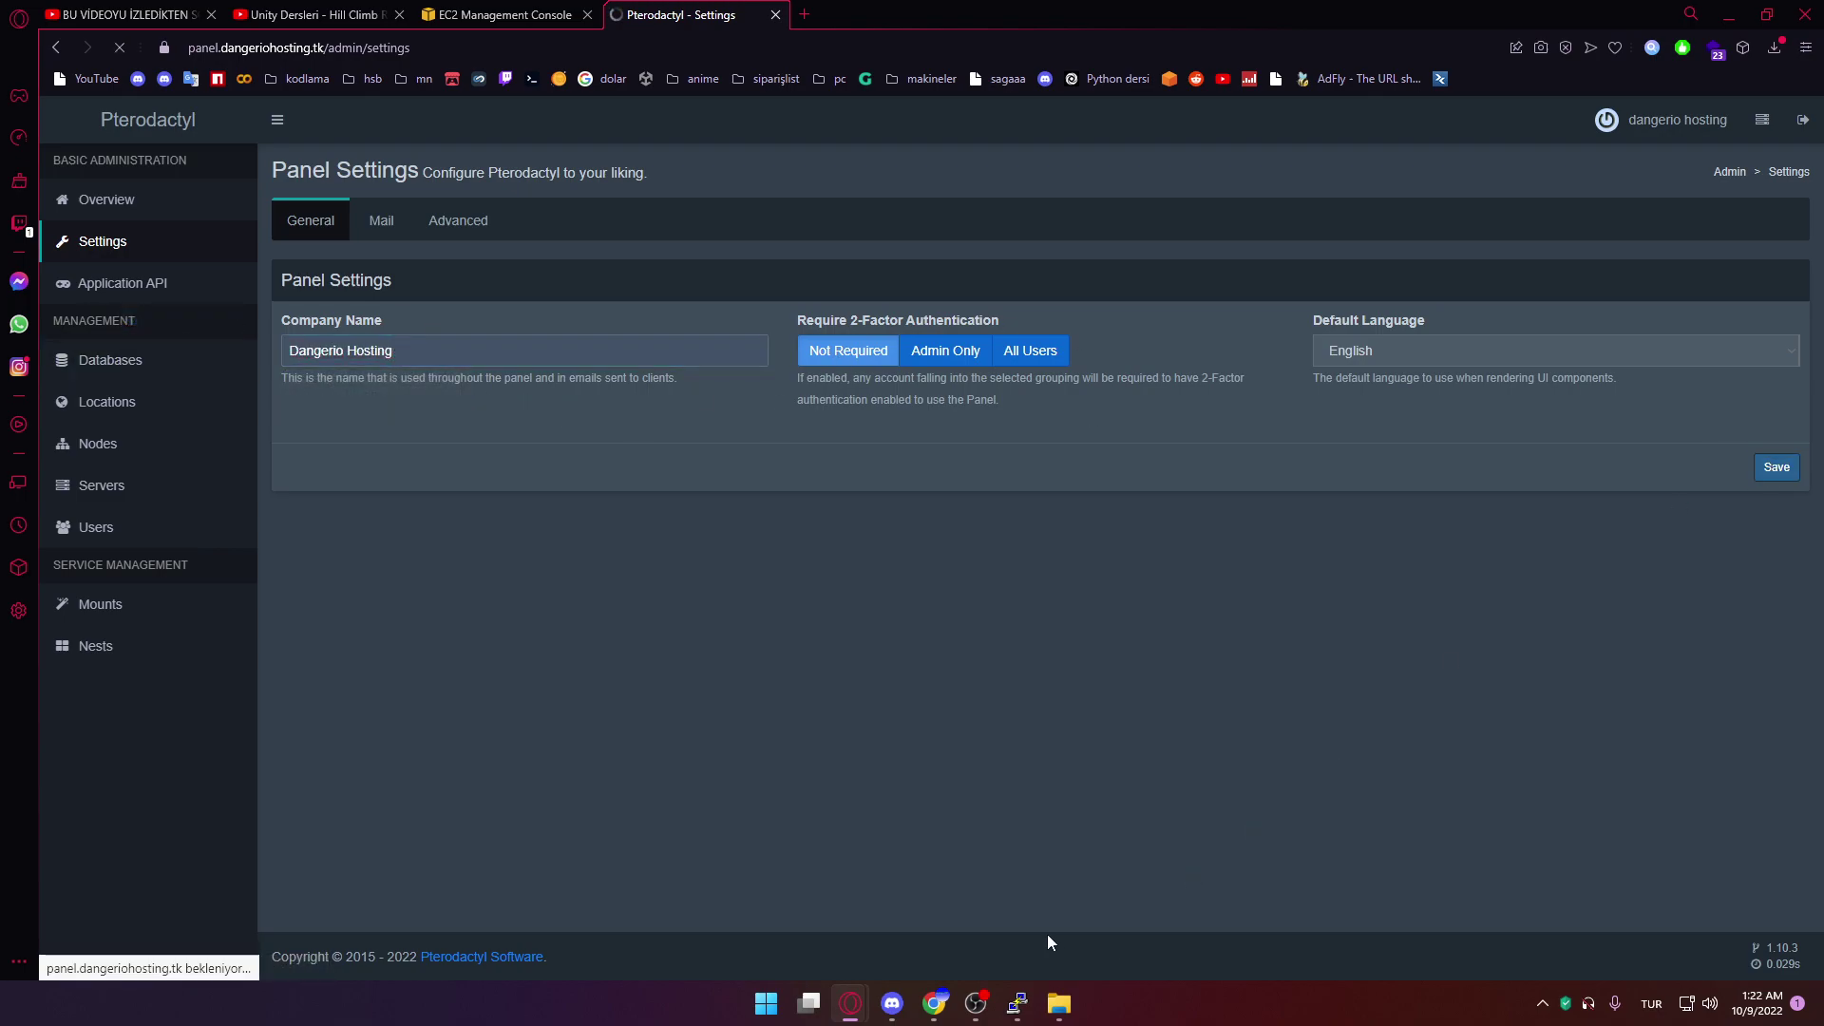
left_click(141, 490)
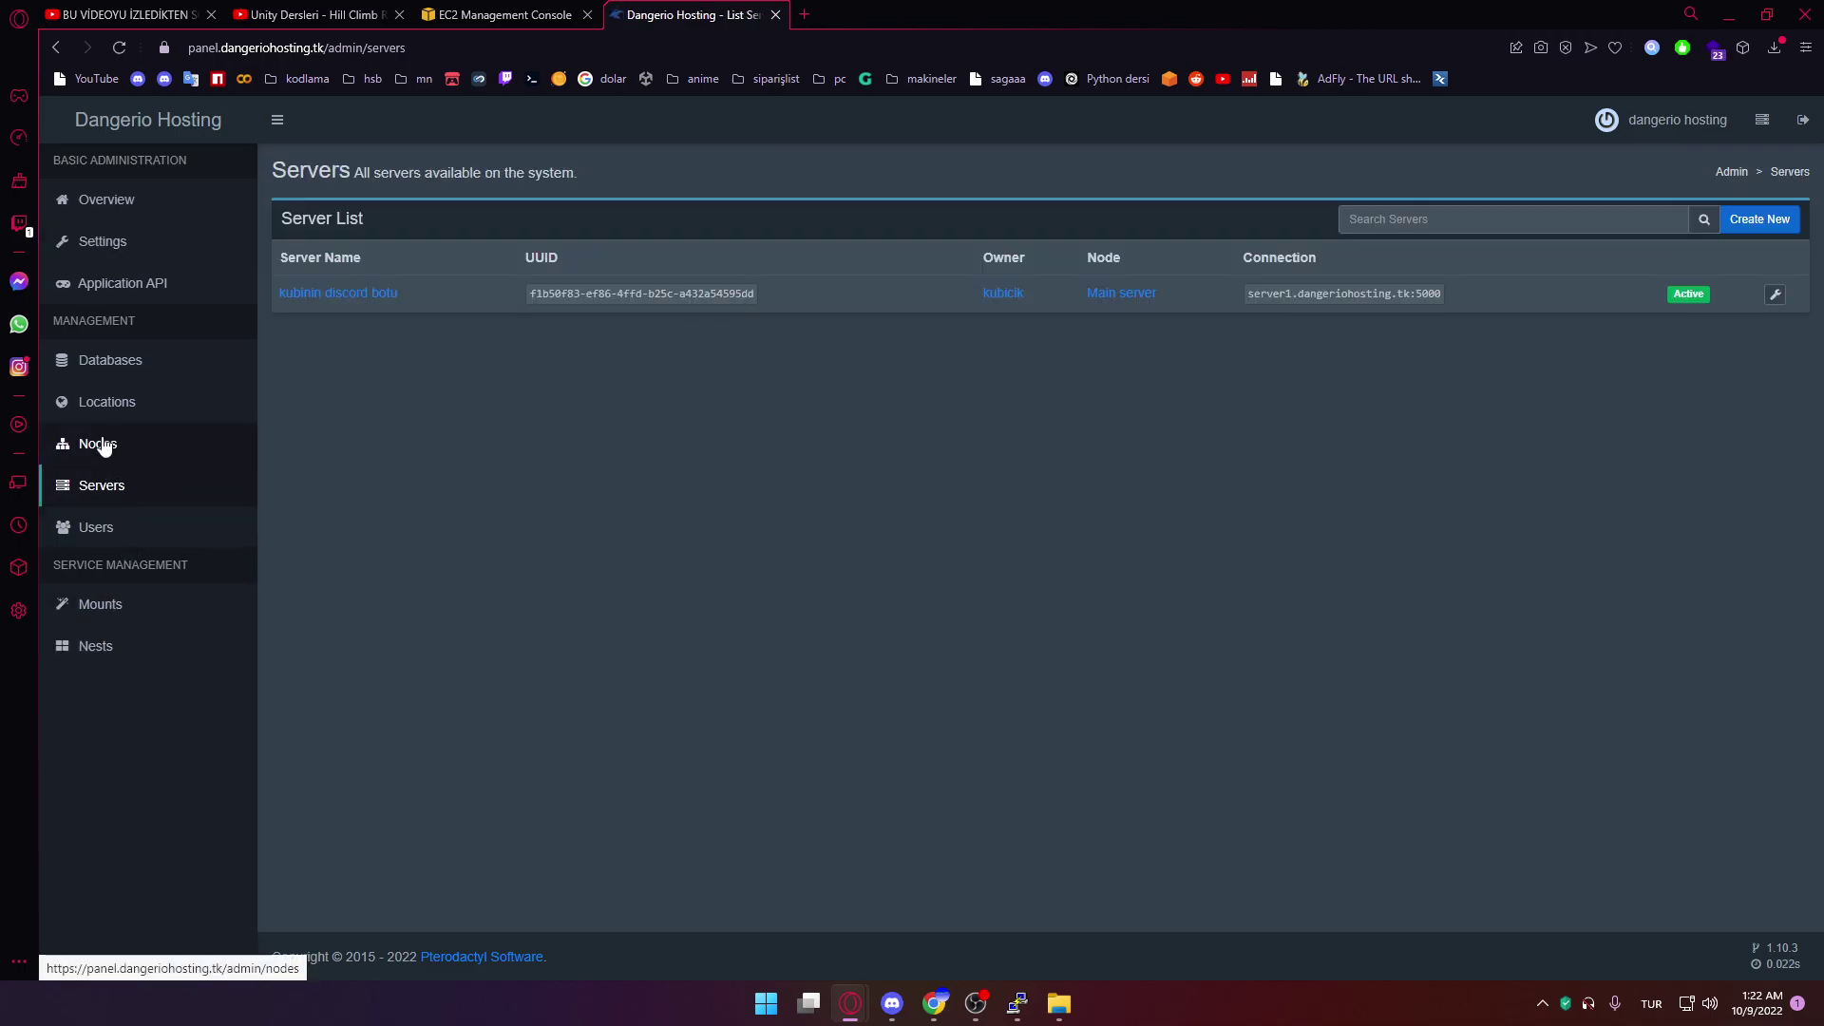
left_click(129, 407)
left_click(972, 988)
left_click(972, 988)
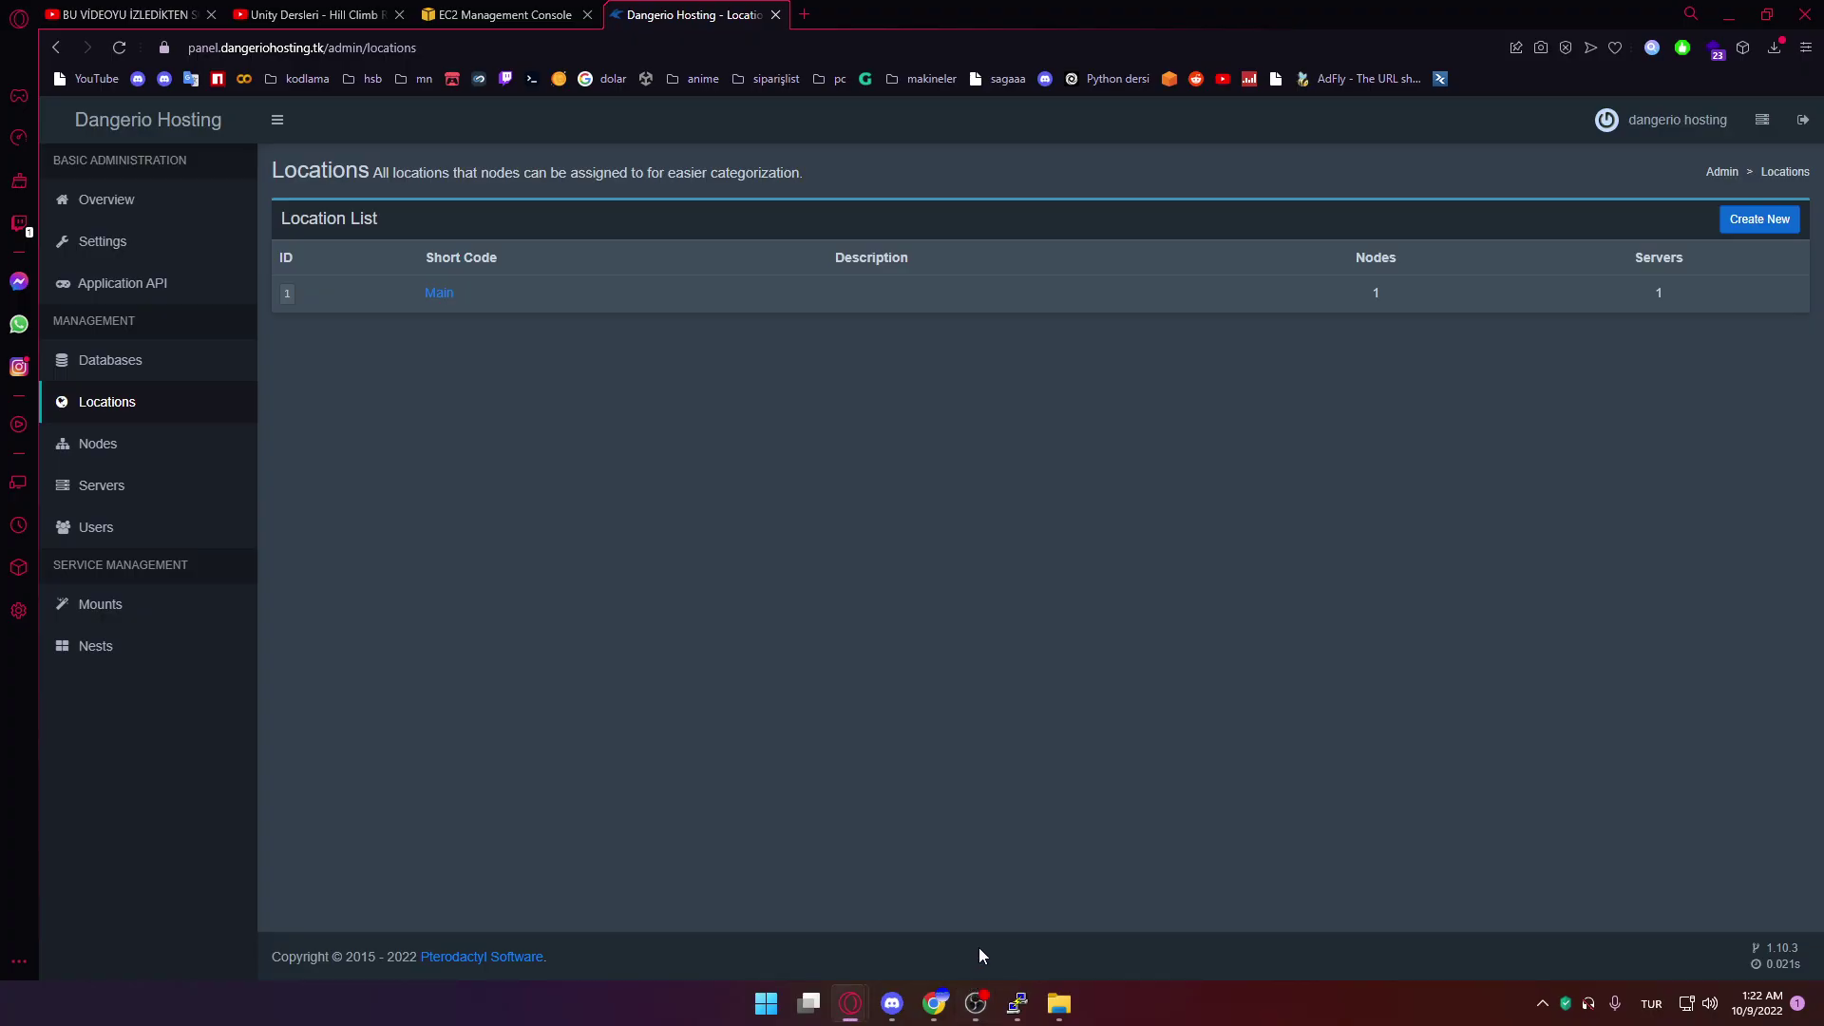
left_click(981, 1004)
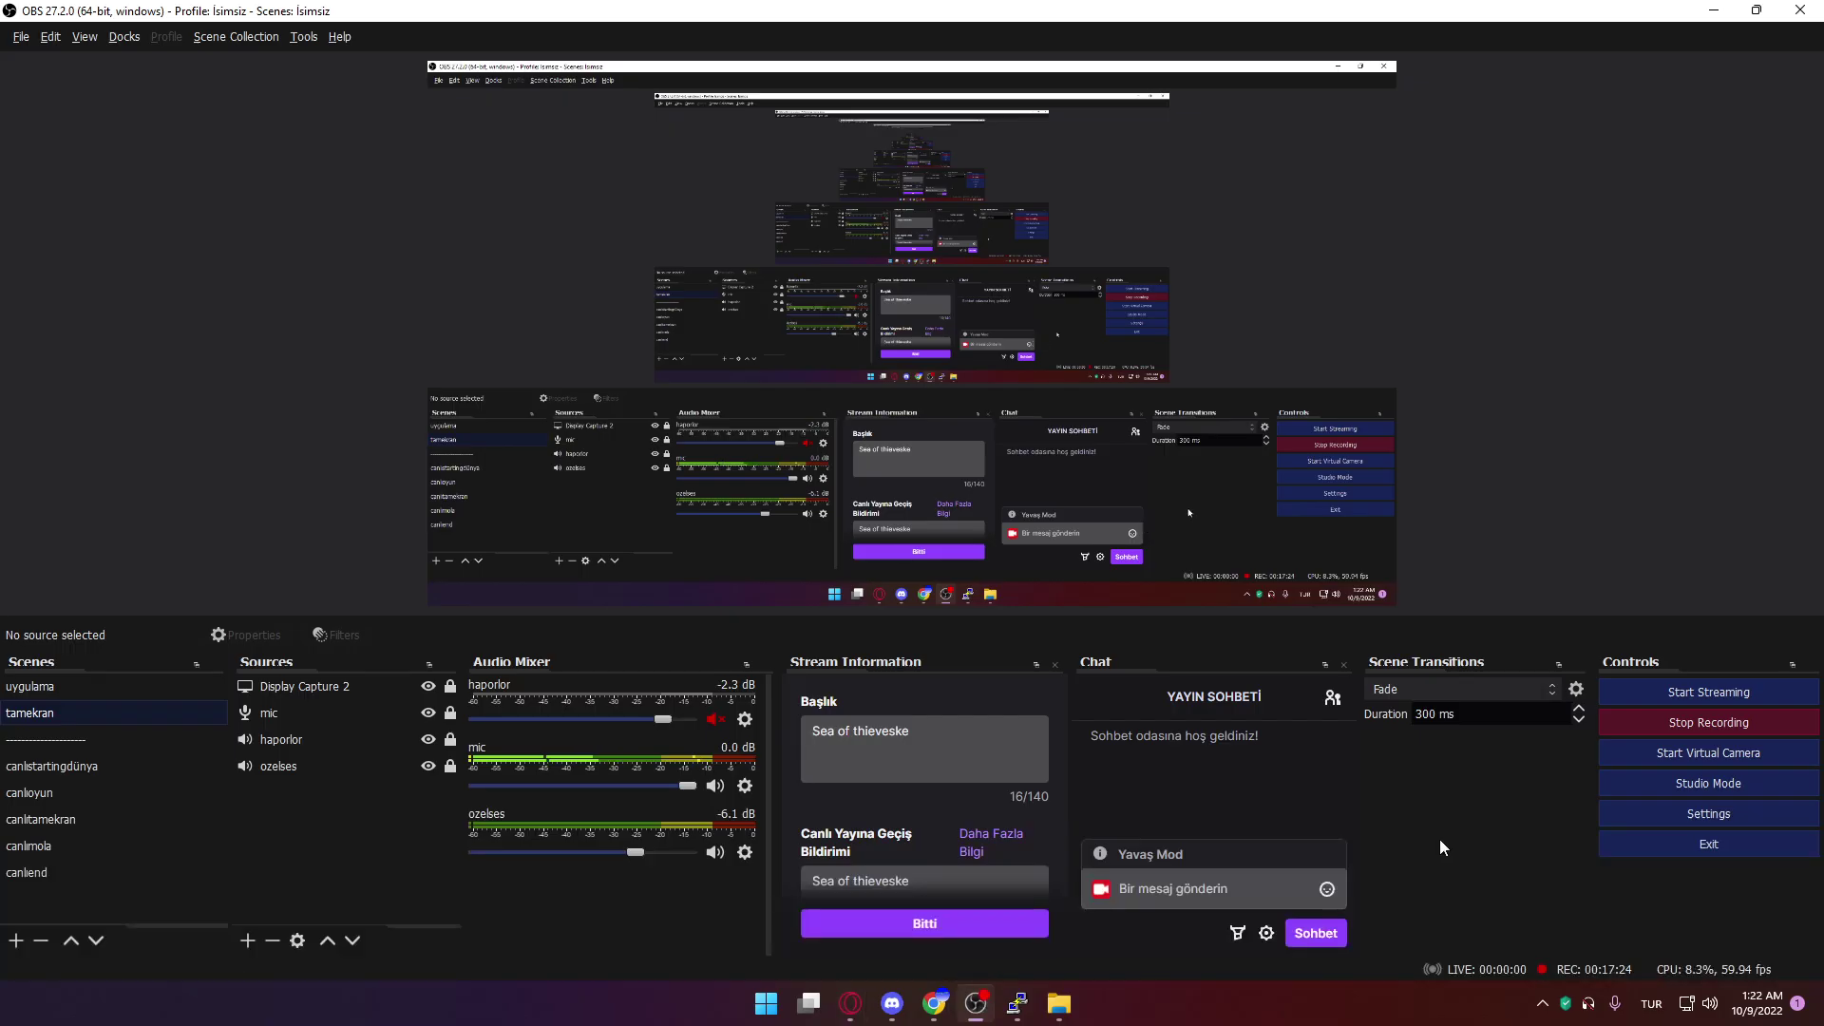
left_click(1645, 720)
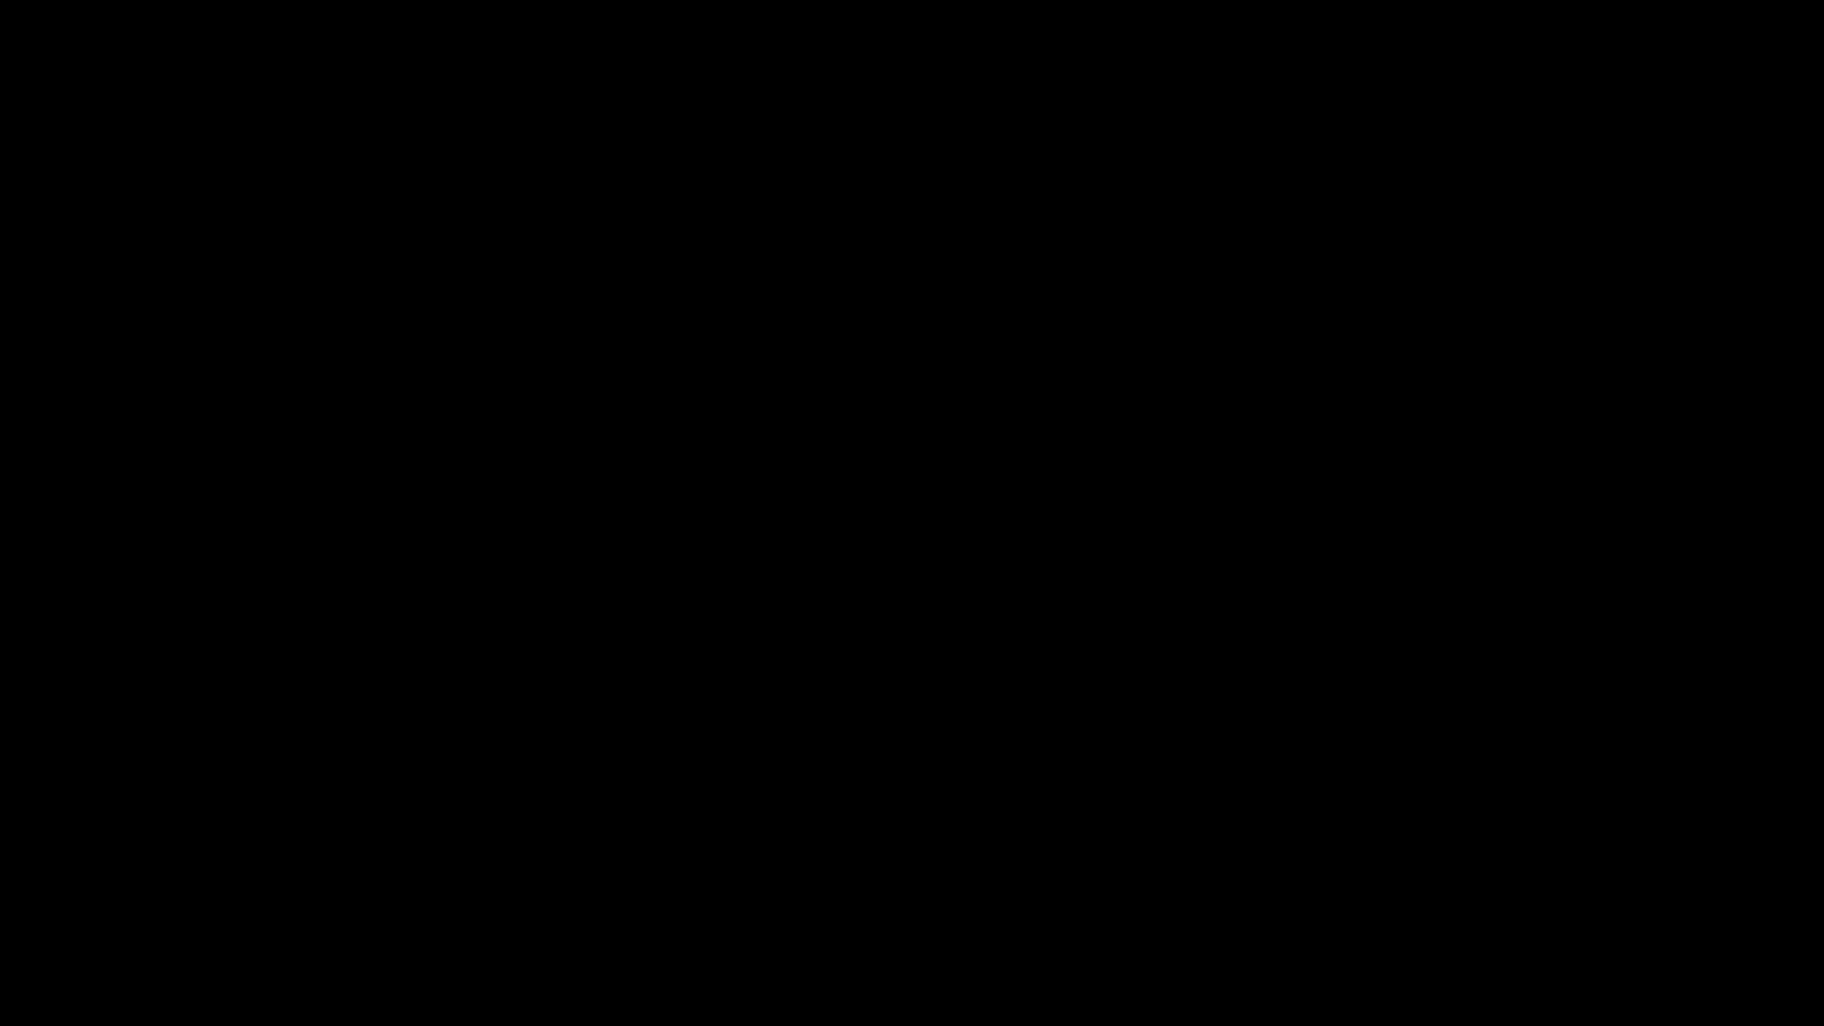